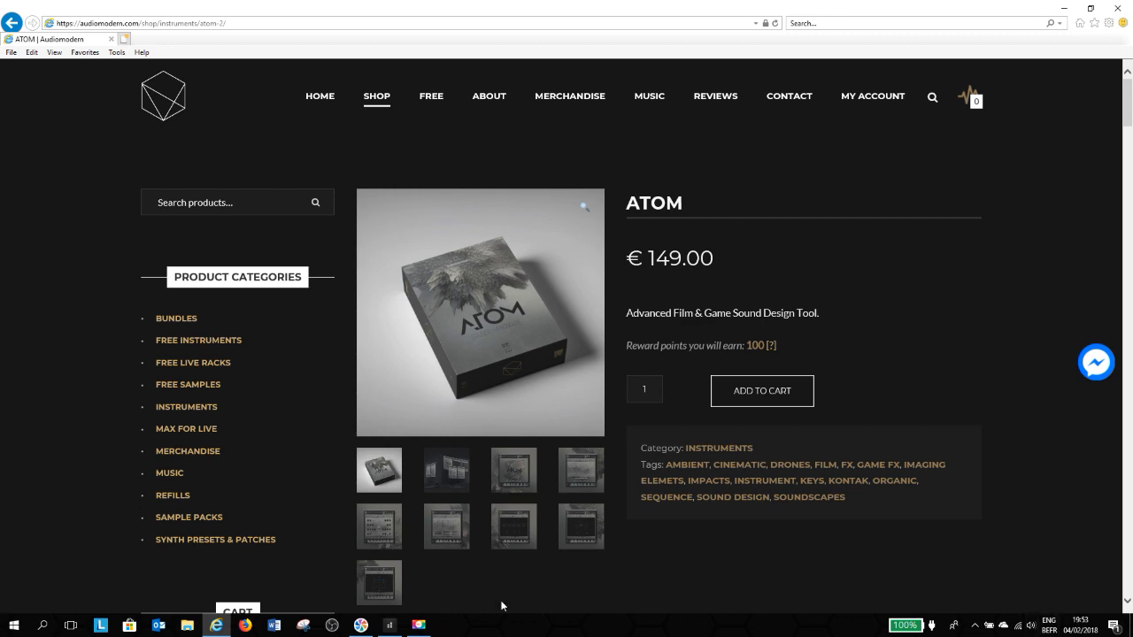
Step: Switch to SONAR and play the Atom_1f_master-video project from the beginning
{"action": "left_click", "coordinate": [389, 629]}
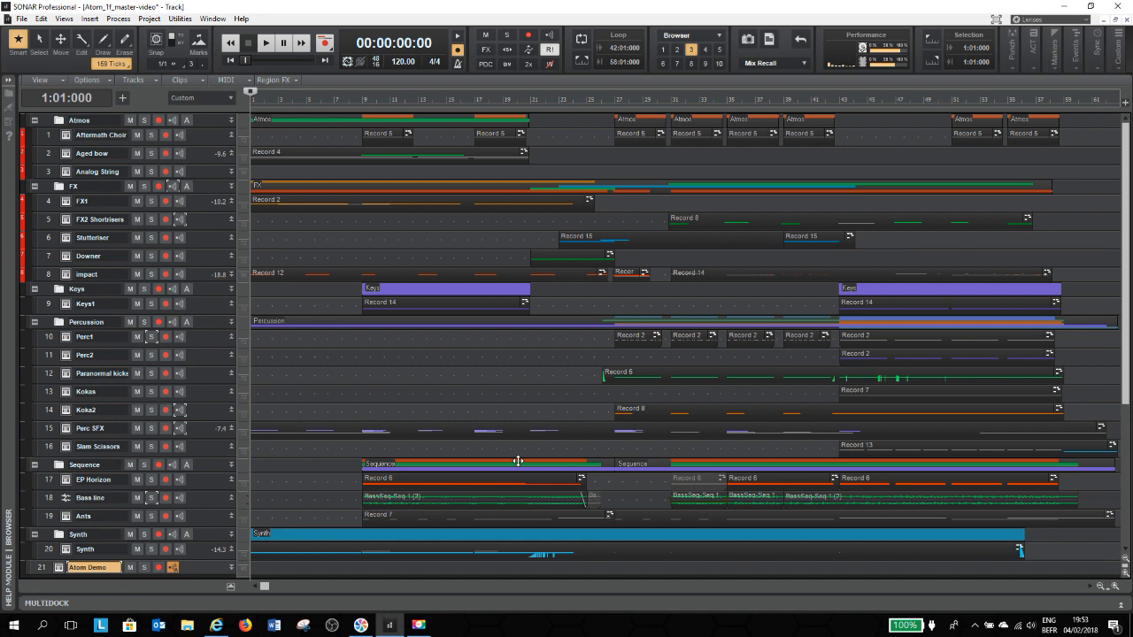
{"action": "key", "text": "space"}
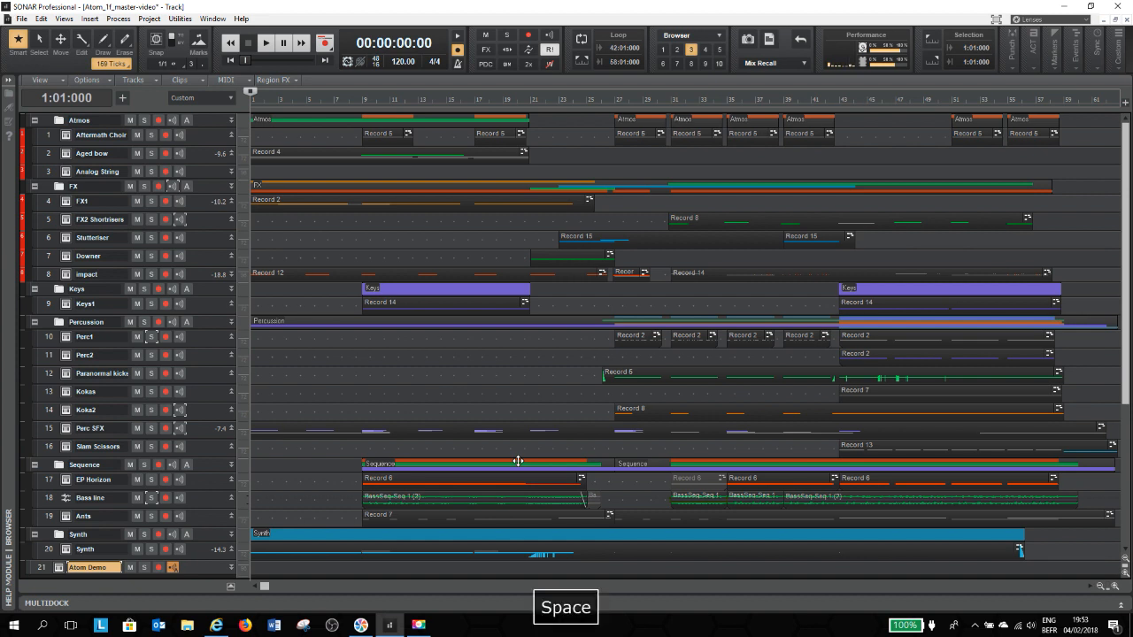
{"action": "left_click", "coordinate": [269, 44]}
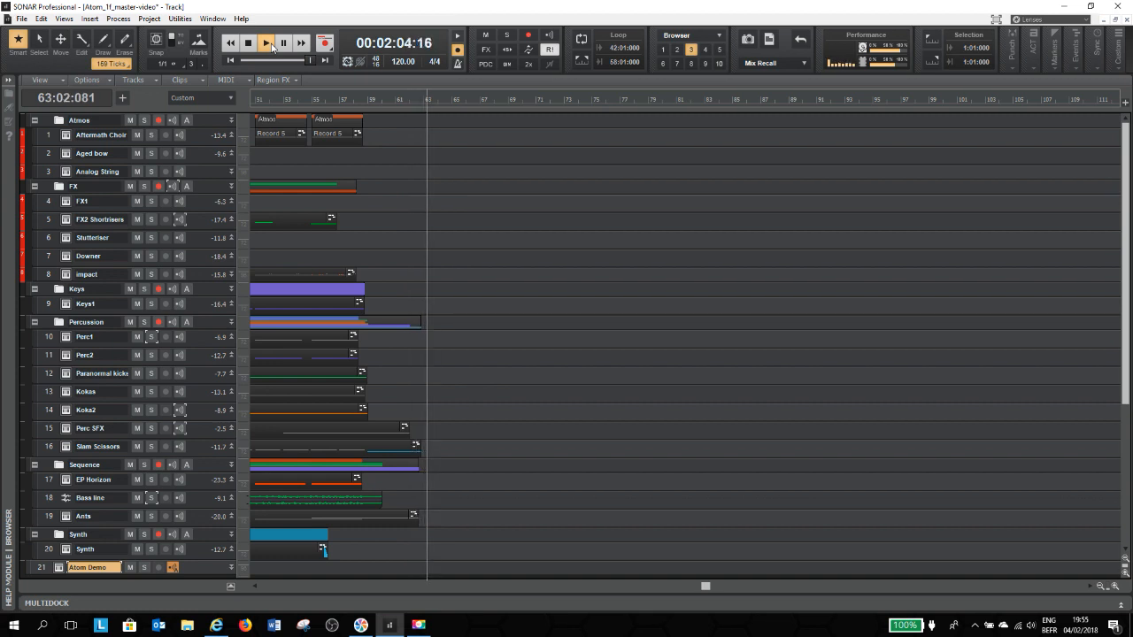
{"action": "key", "text": "space"}
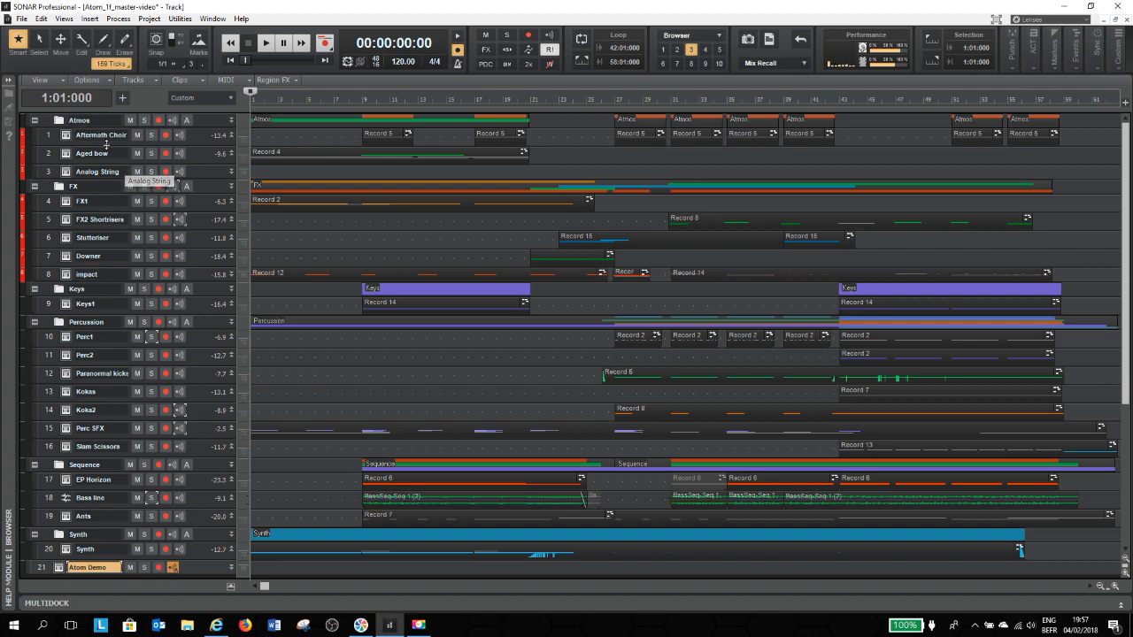
Step: Collapse the Atmos, FX, Keys, Percussion, Sequence and Synth track folders
{"action": "left_click", "coordinate": [34, 121]}
{"action": "left_click", "coordinate": [34, 136]}
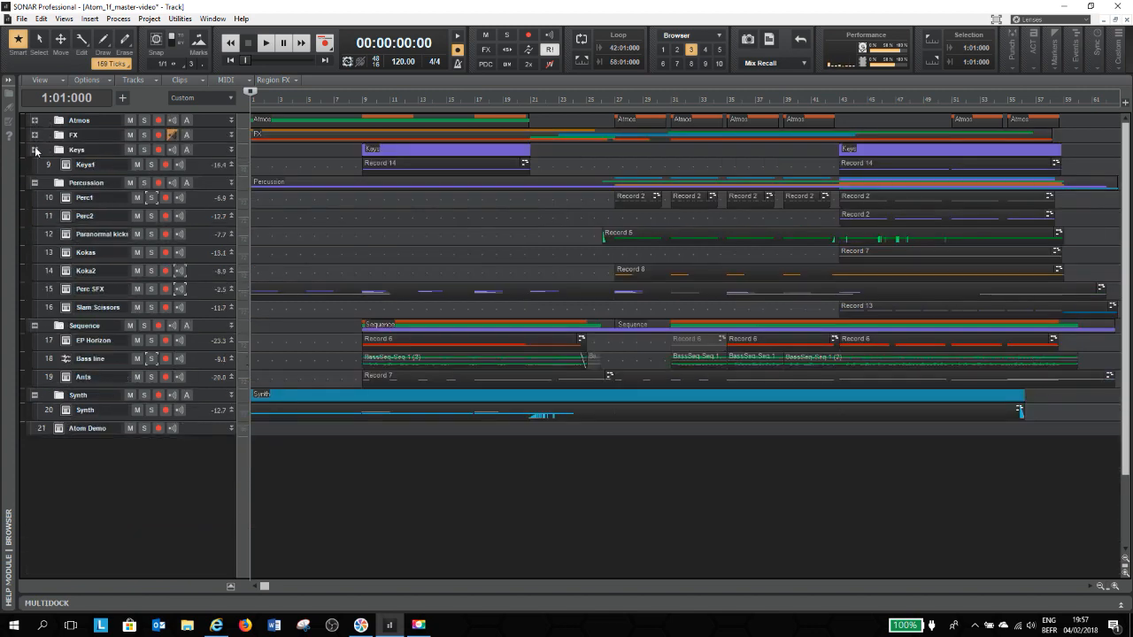
{"action": "left_click", "coordinate": [34, 150]}
{"action": "left_click", "coordinate": [34, 164]}
{"action": "left_click", "coordinate": [34, 179]}
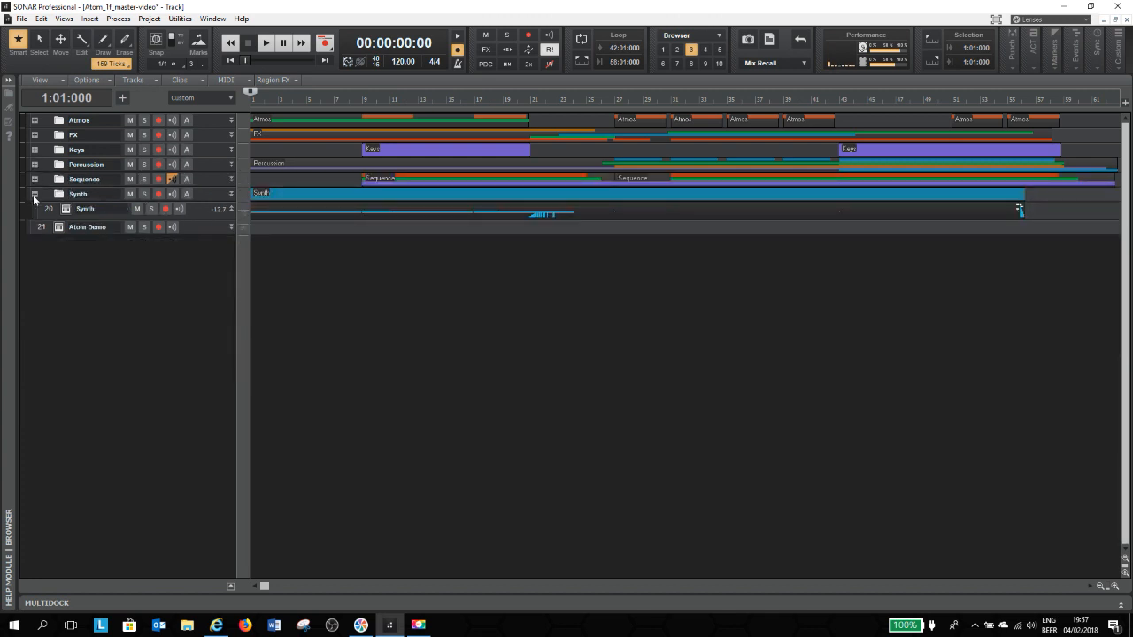
{"action": "left_click", "coordinate": [34, 194]}
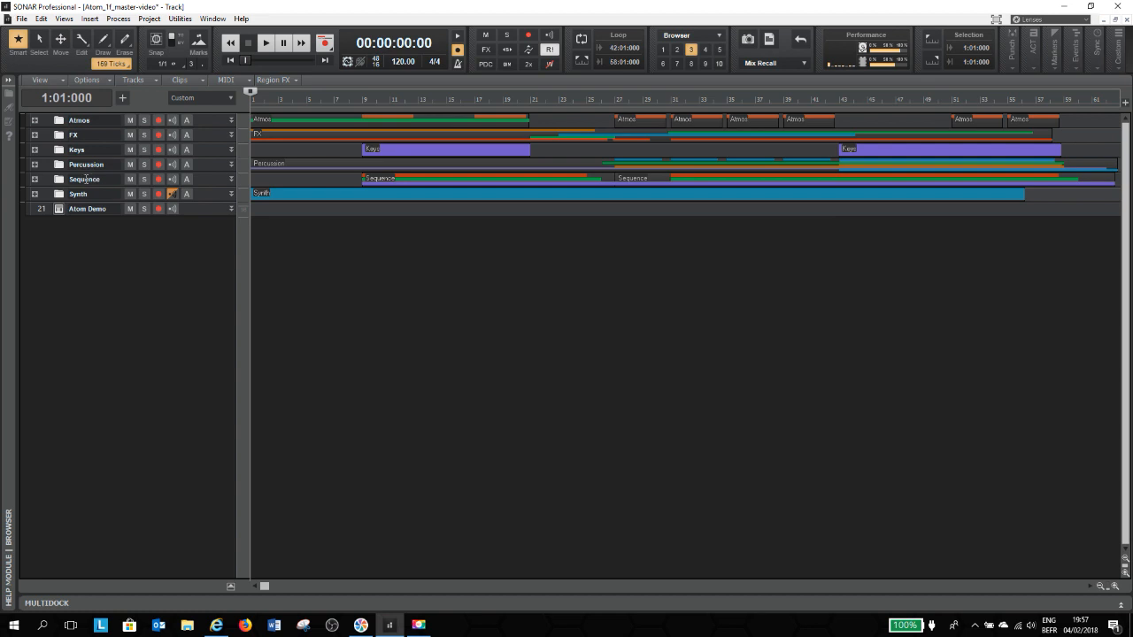
Step: Expand the Synth, Keys, FX and Atmos folders, keeping Percussion and Sequence collapsed
{"action": "left_click", "coordinate": [34, 194]}
{"action": "left_click", "coordinate": [34, 179]}
{"action": "left_click", "coordinate": [34, 149]}
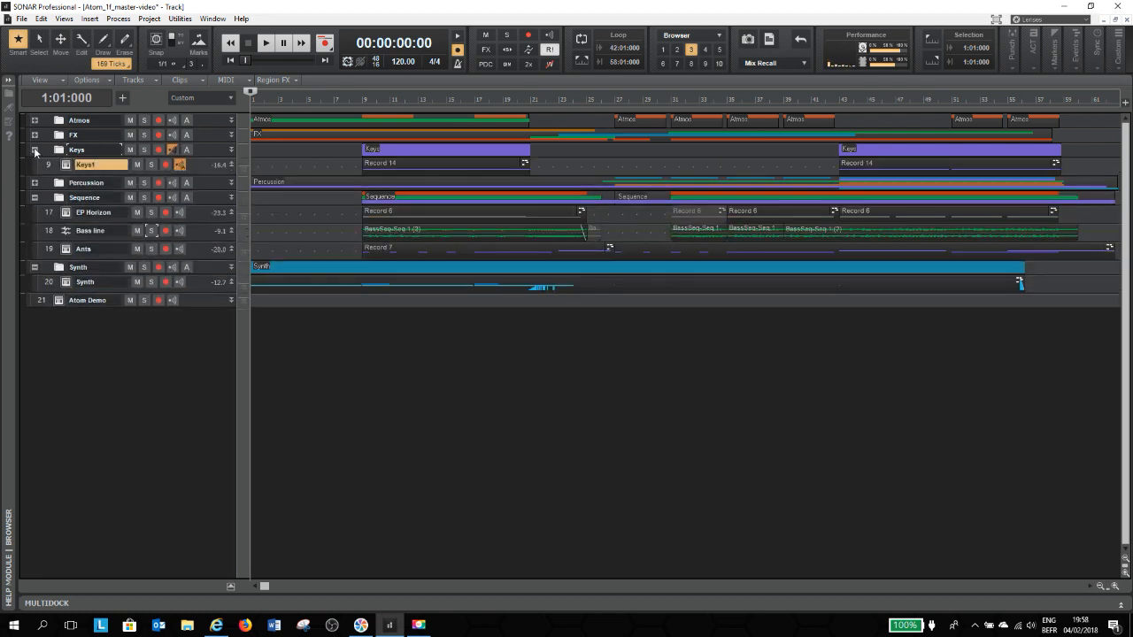
{"action": "left_click", "coordinate": [34, 135]}
{"action": "left_click", "coordinate": [33, 285]}
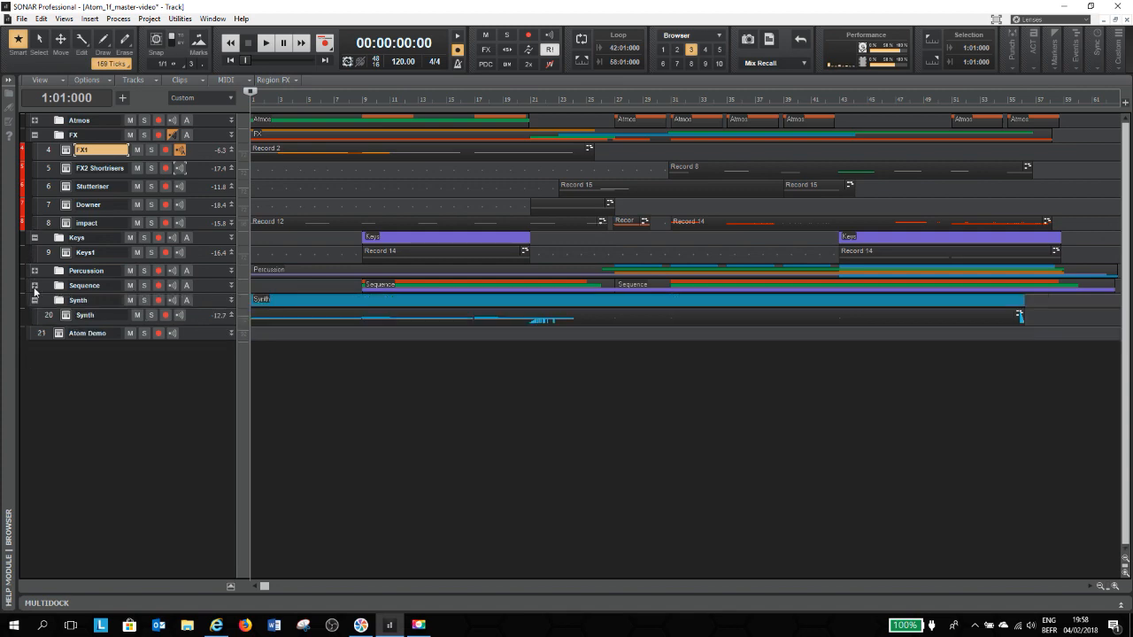
{"action": "left_click", "coordinate": [34, 121]}
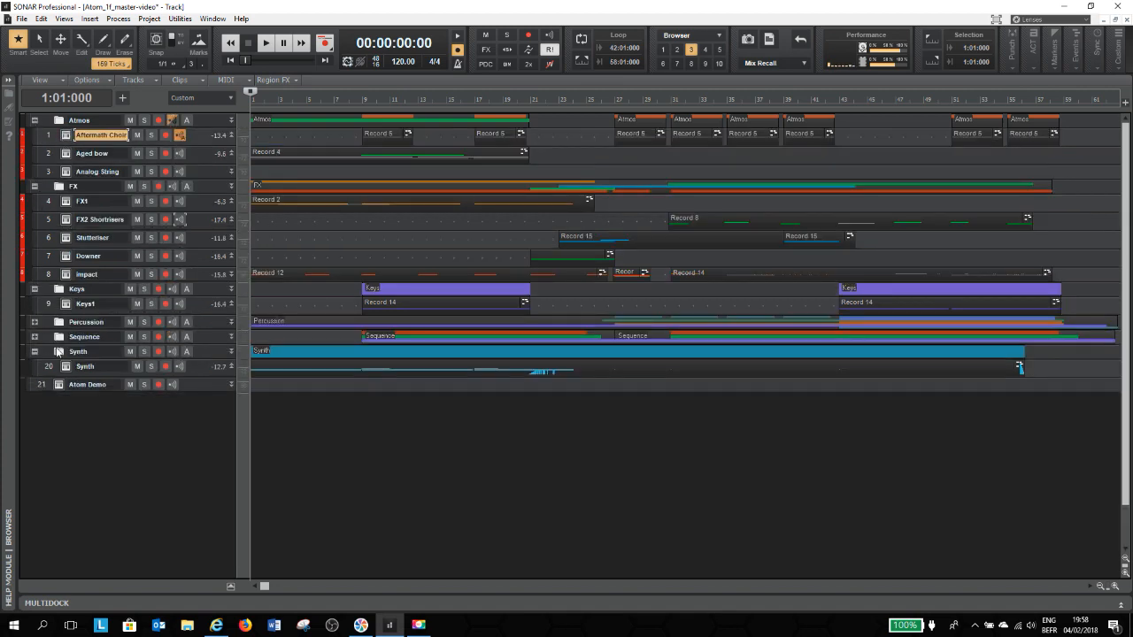
Step: Open the Atom Demo track's ATOM instrument, browse its preset list from the ATMO to the KEYS and PERC categories, and minimize it
{"action": "left_click", "coordinate": [59, 387]}
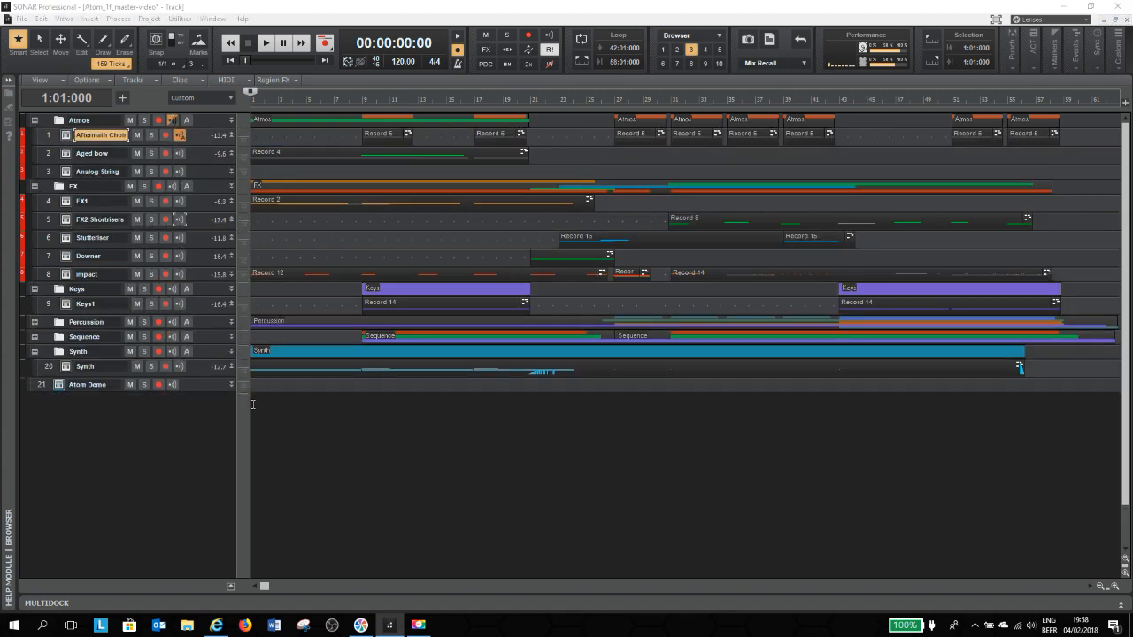
{"action": "left_click", "coordinate": [888, 145]}
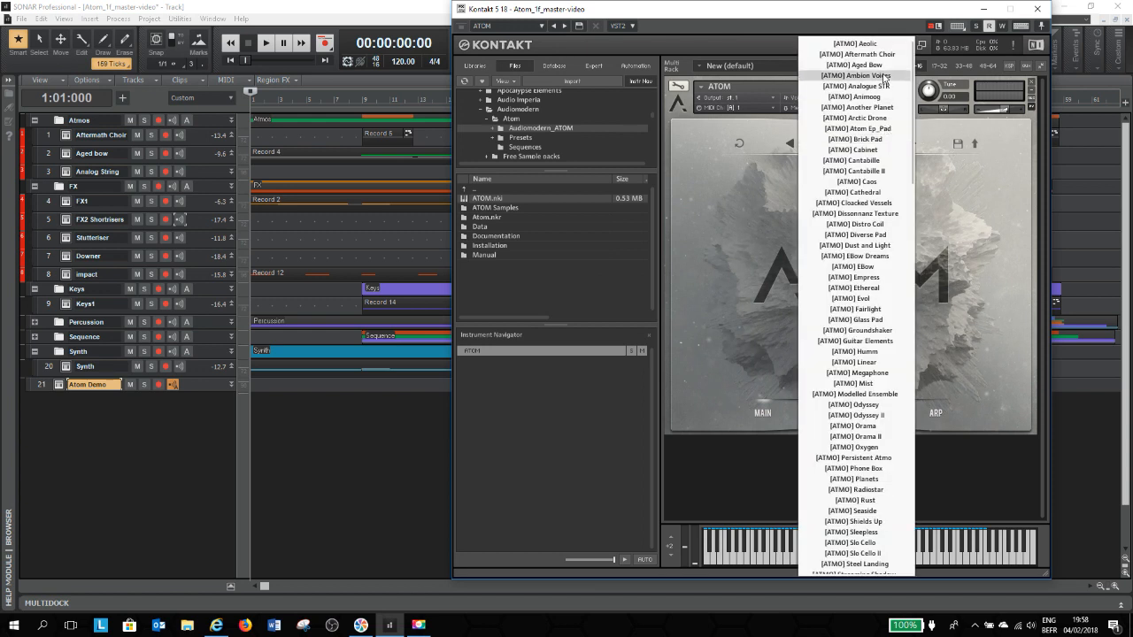
{"action": "left_click", "coordinate": [934, 186]}
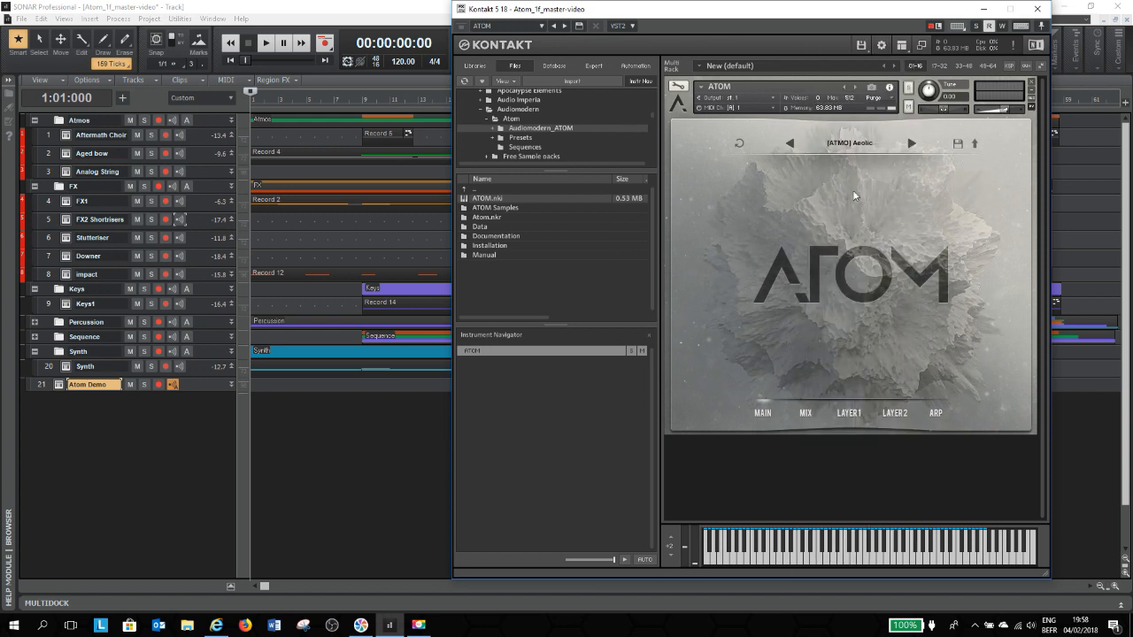
{"action": "left_click", "coordinate": [882, 145]}
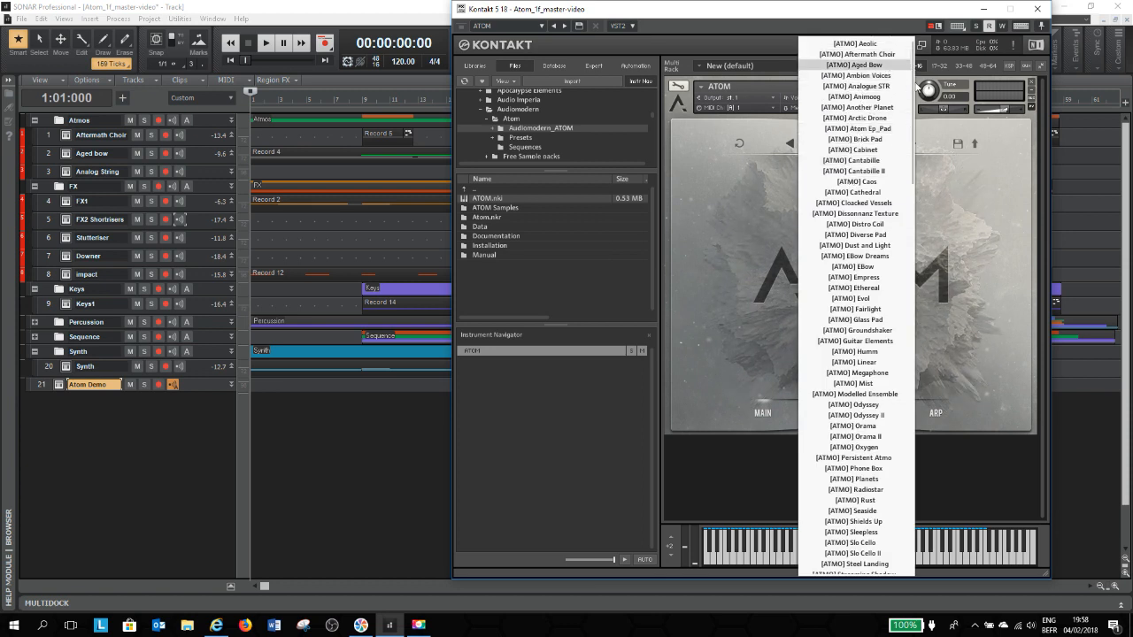
{"action": "scroll", "coordinate": [841, 333], "scroll_direction": "down", "scroll_amount": 6}
{"action": "scroll", "coordinate": [841, 333], "scroll_direction": "down", "scroll_amount": 10}
{"action": "scroll", "coordinate": [830, 400], "scroll_direction": "down", "scroll_amount": 12}
{"action": "scroll", "coordinate": [848, 390], "scroll_direction": "down", "scroll_amount": 2}
{"action": "left_click", "coordinate": [357, 484]}
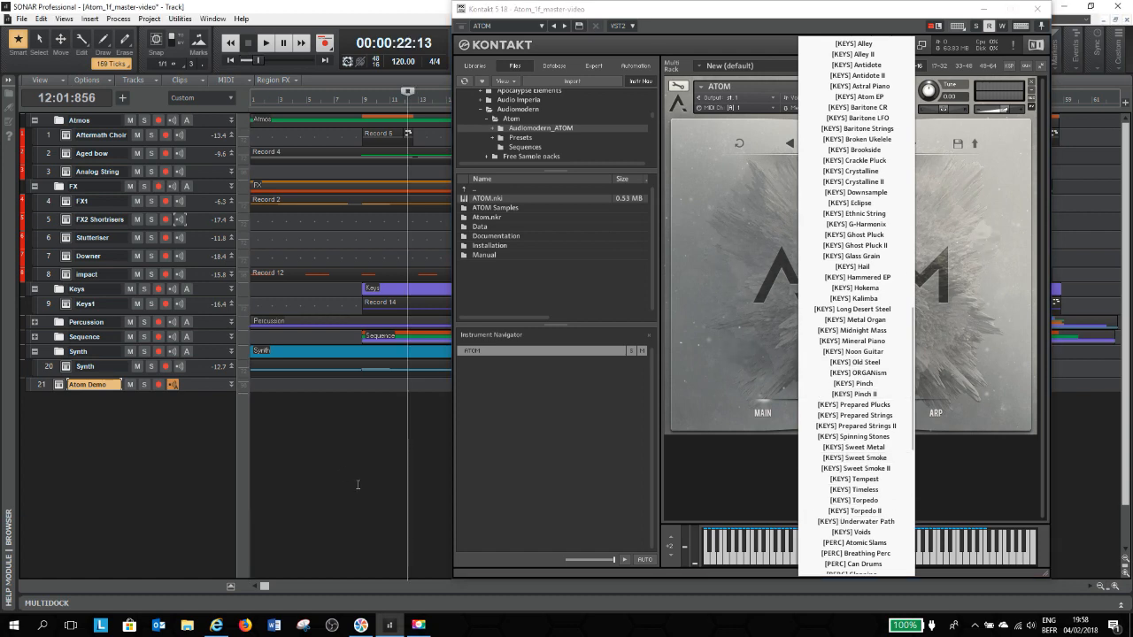
{"action": "left_click", "coordinate": [821, 34]}
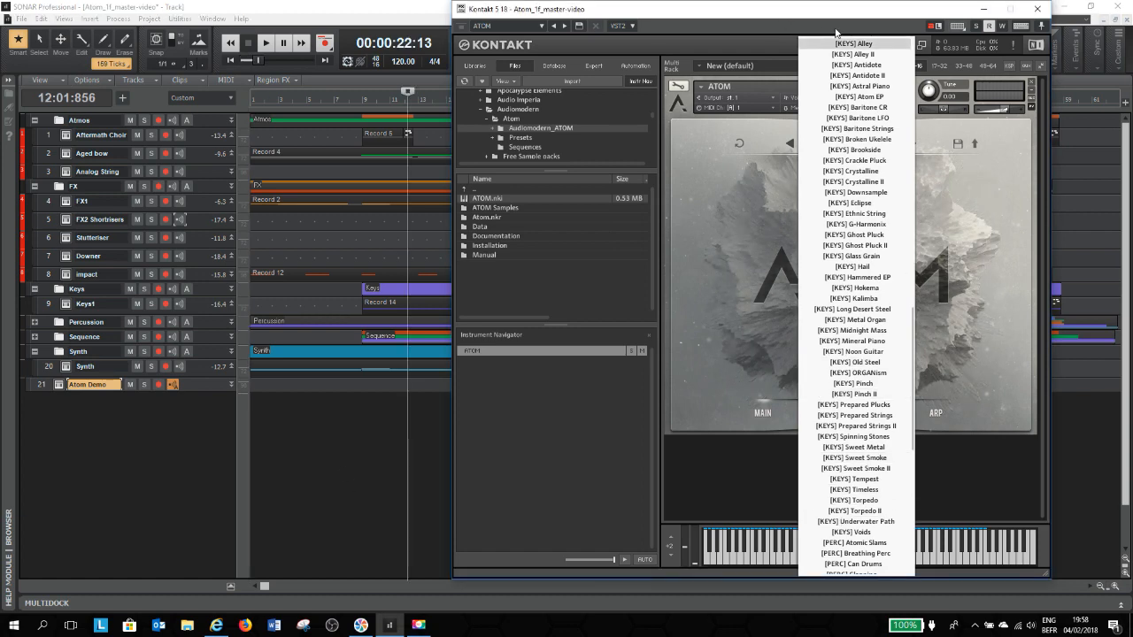
{"action": "left_click", "coordinate": [990, 8]}
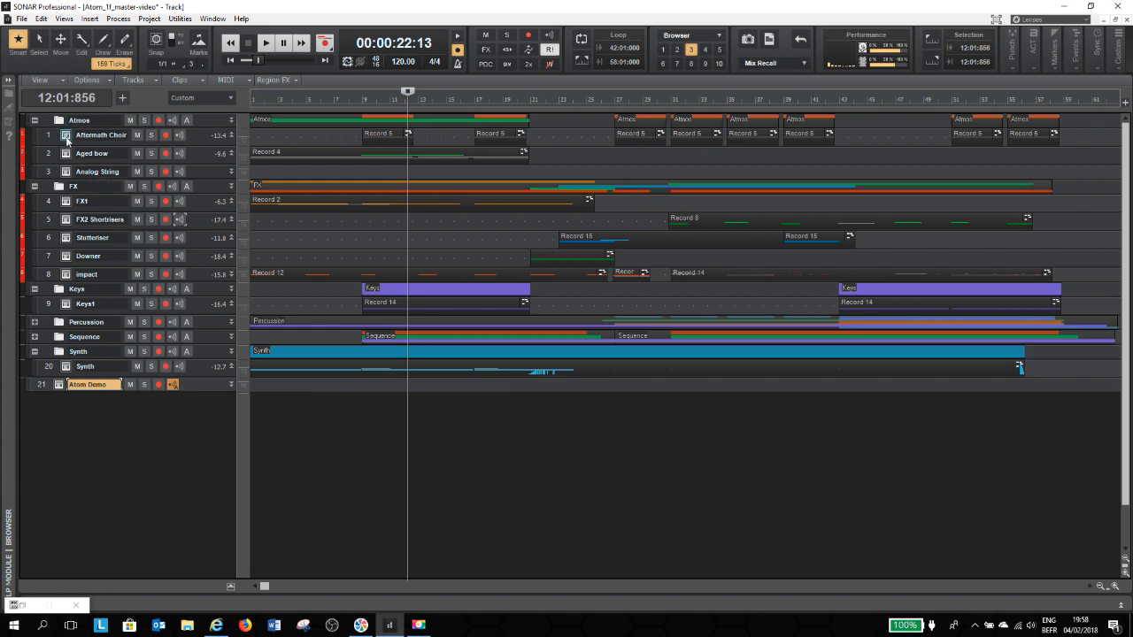
Step: Audition the Atmos folder in solo from the project start, viewing the Analog String track's ATOM instrument during playback
{"action": "left_click_drag", "start_coordinate": [406, 89], "coordinate": [223, 96]}
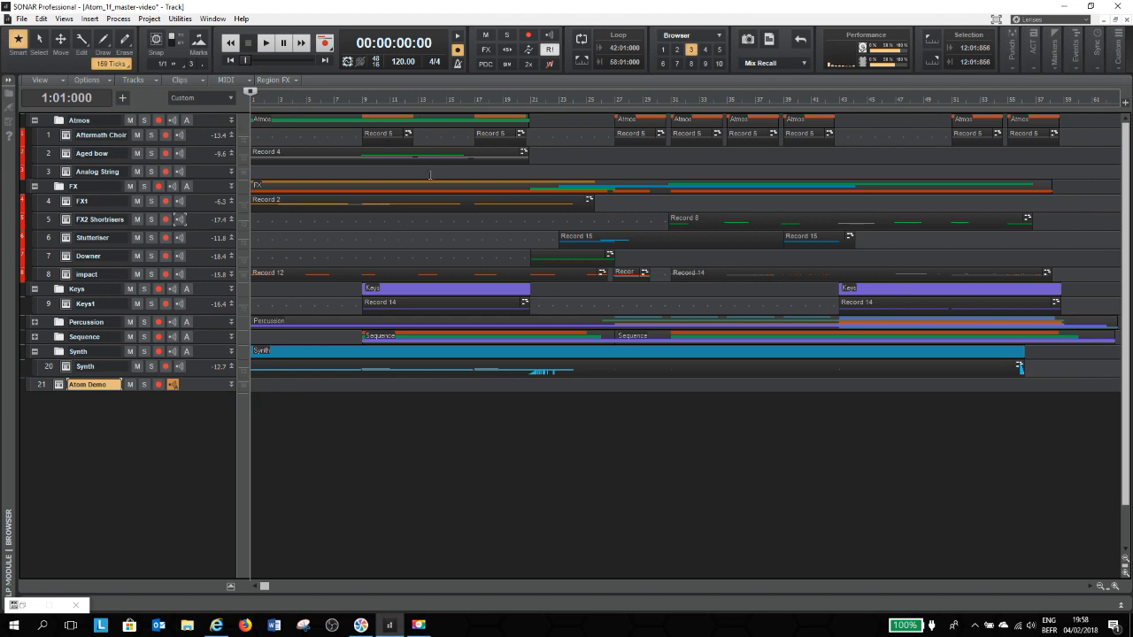
{"action": "left_click", "coordinate": [144, 120]}
{"action": "key", "text": "space"}
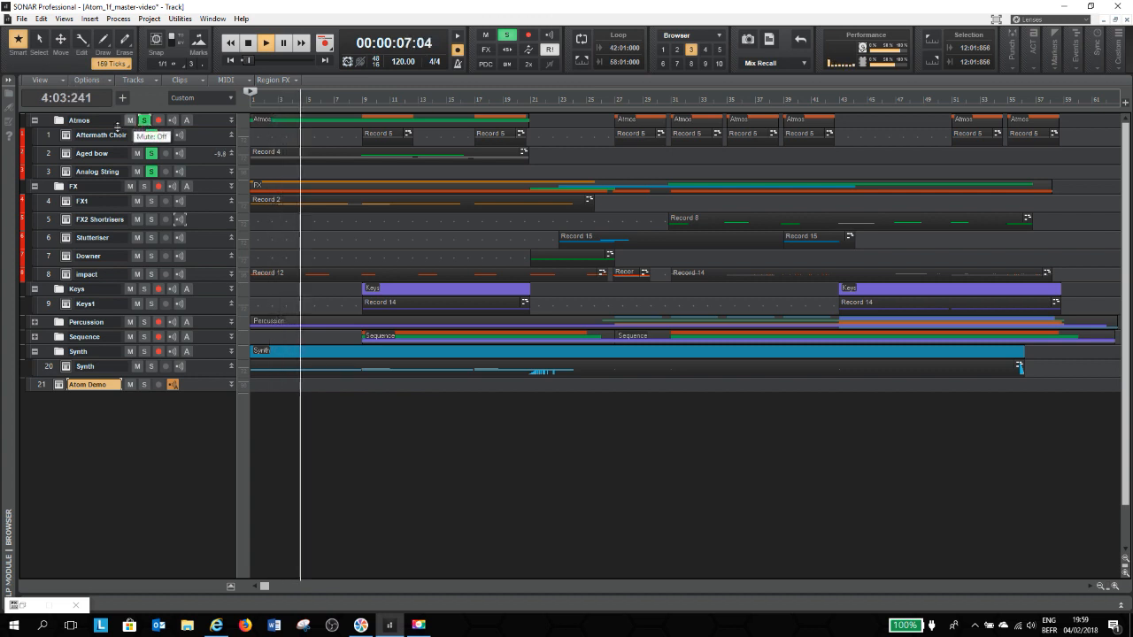
{"action": "left_click", "coordinate": [67, 173]}
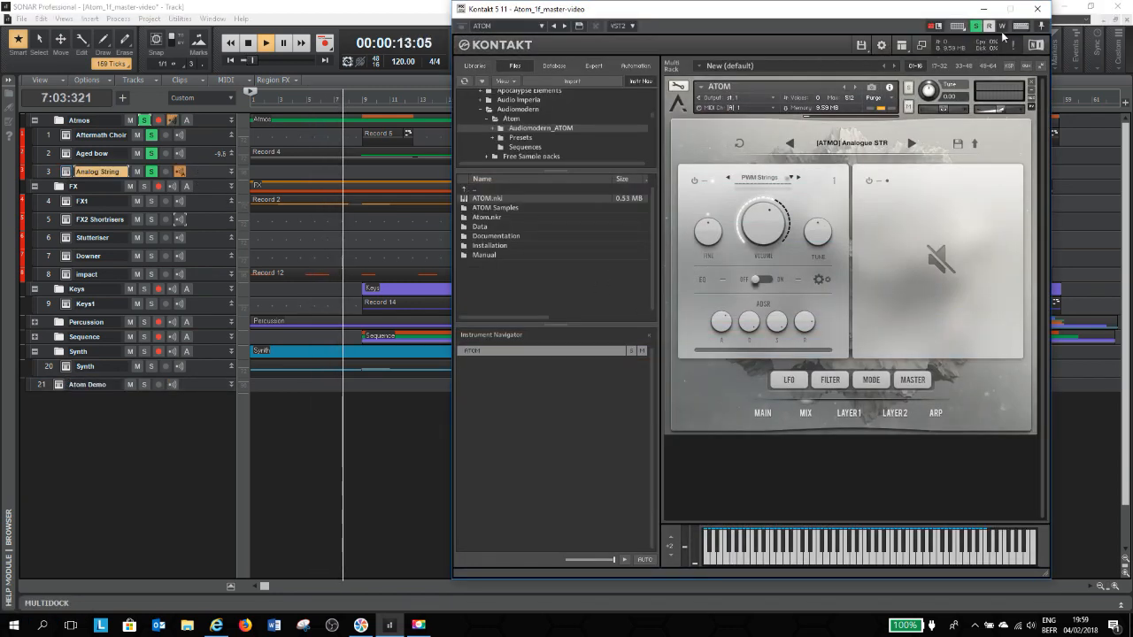
{"action": "left_click", "coordinate": [1037, 8]}
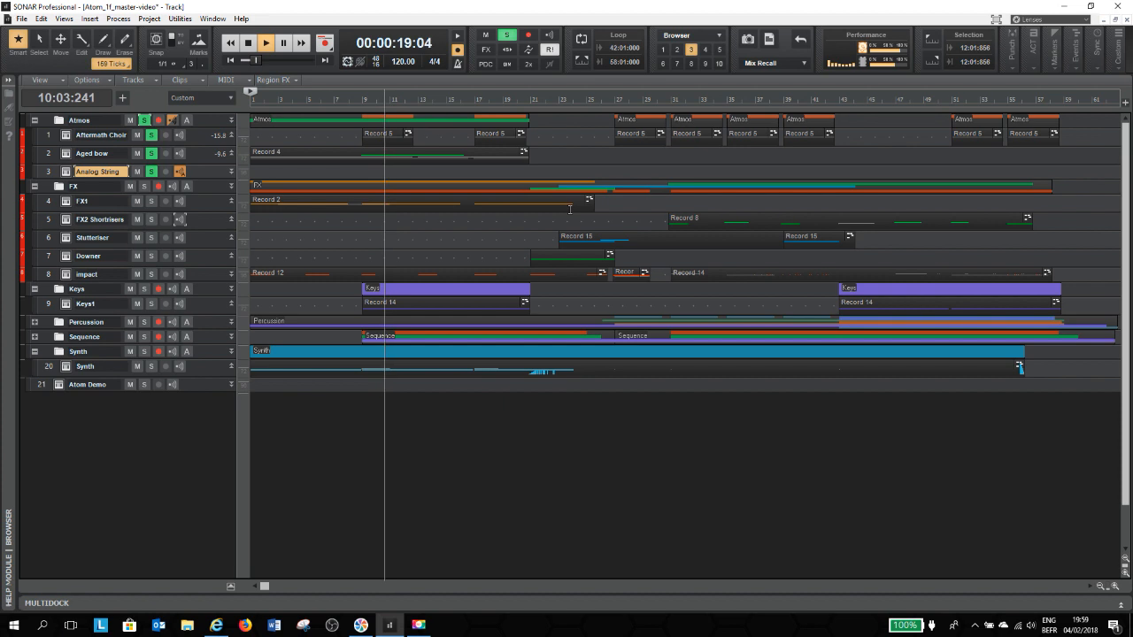
{"action": "key", "text": "space"}
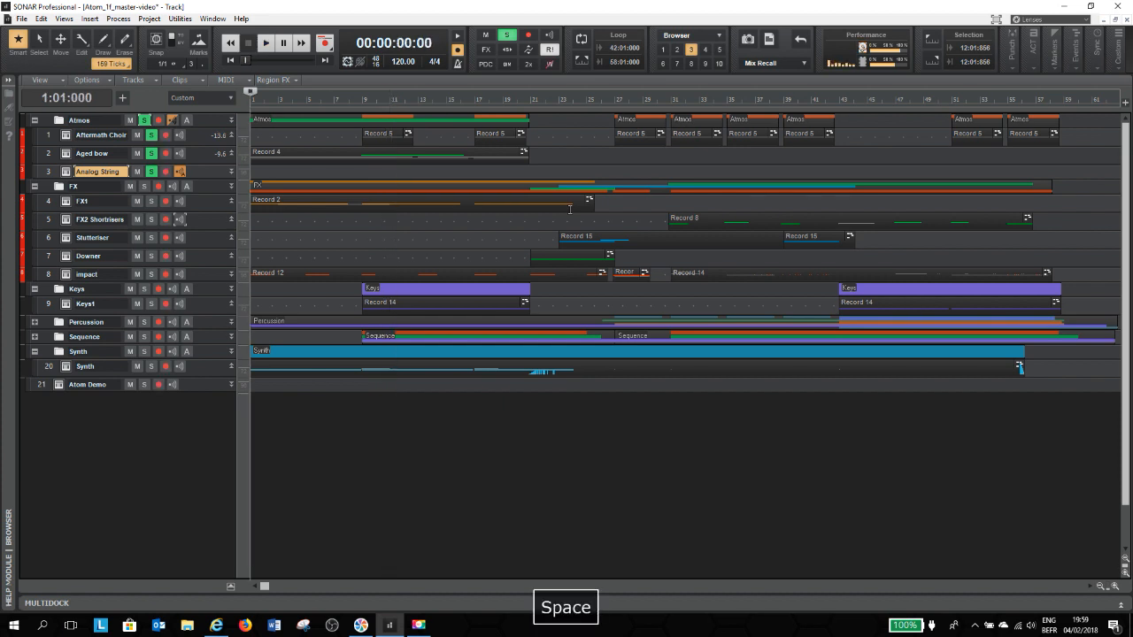
{"action": "left_click", "coordinate": [145, 121]}
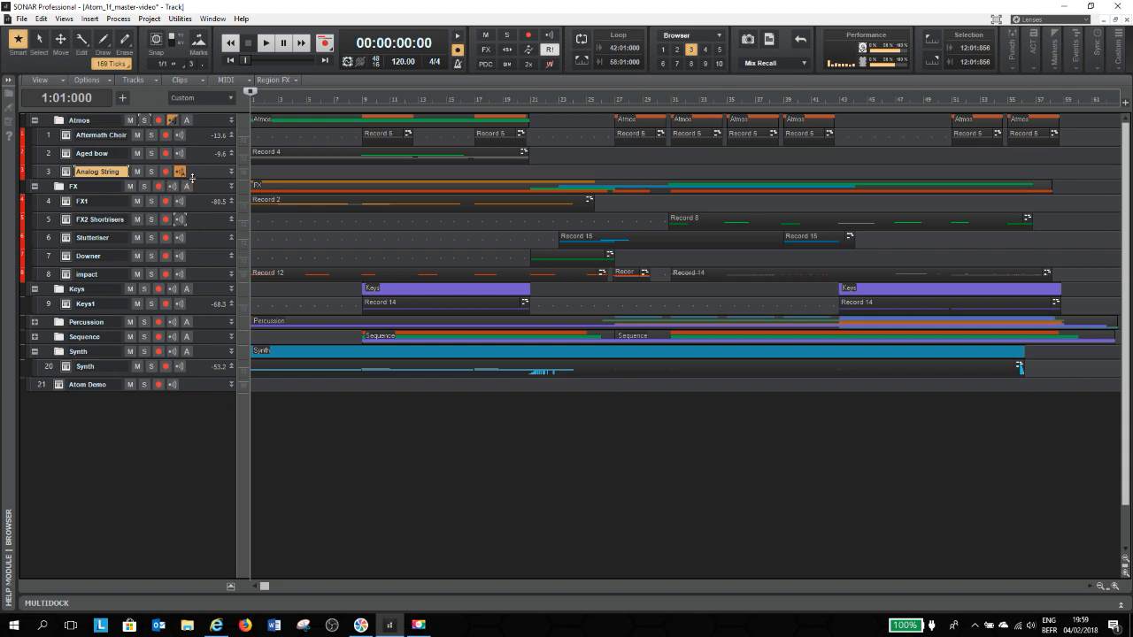
Step: Enlarge the Analog String track, then open its ATOM instrument to view the presets and turn on layer 2
{"action": "left_click_drag", "start_coordinate": [191, 178], "coordinate": [191, 226]}
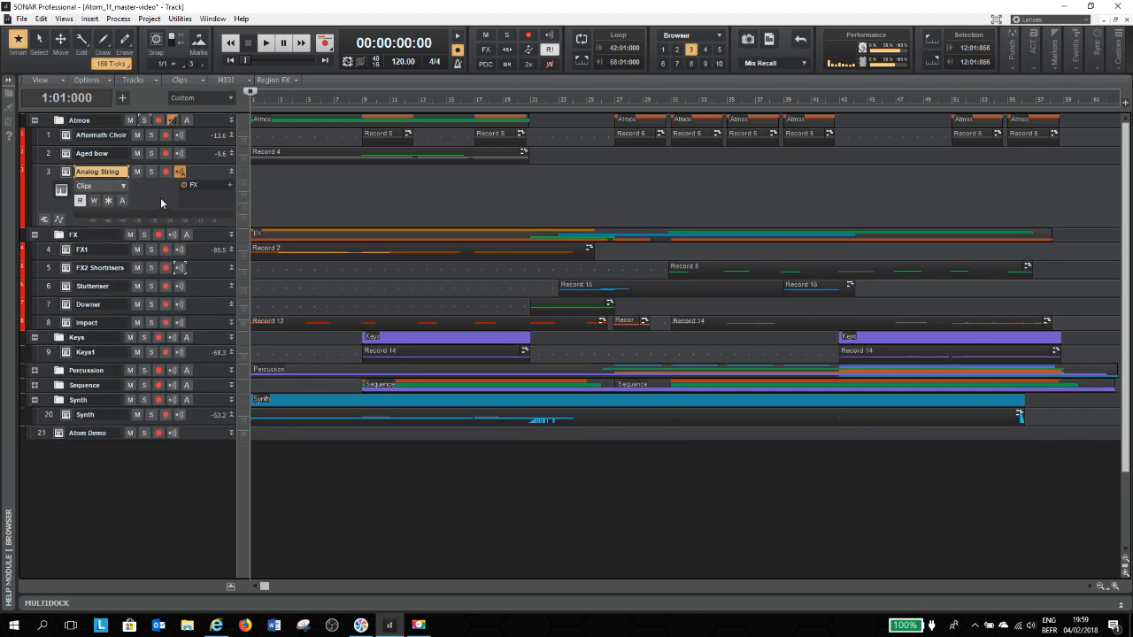
{"action": "left_click", "coordinate": [63, 172]}
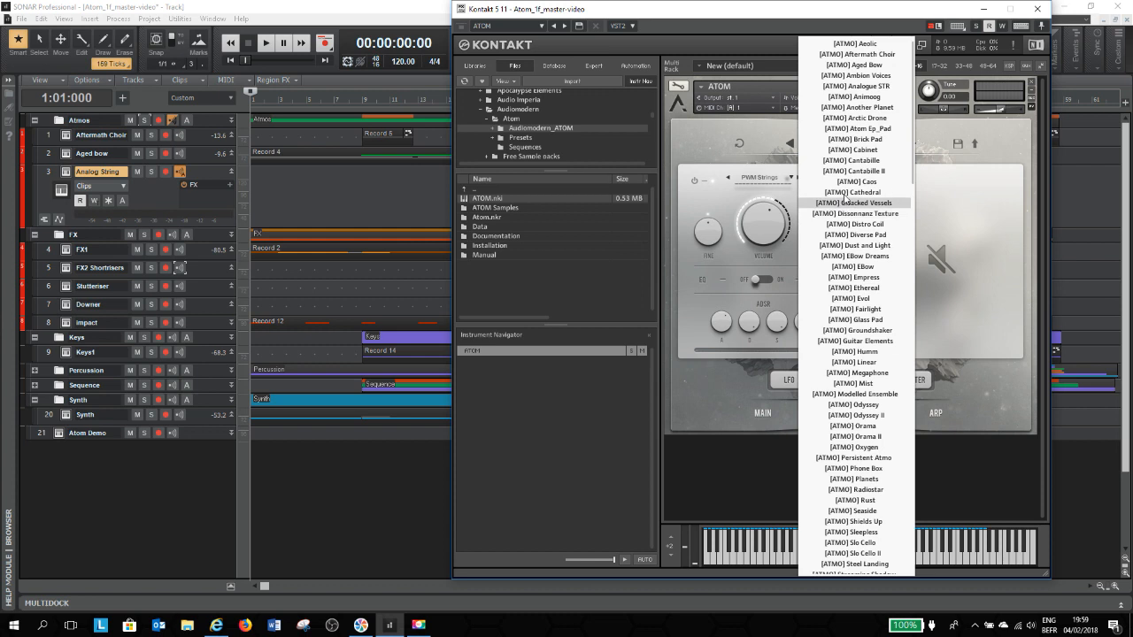
{"action": "left_click", "coordinate": [960, 203]}
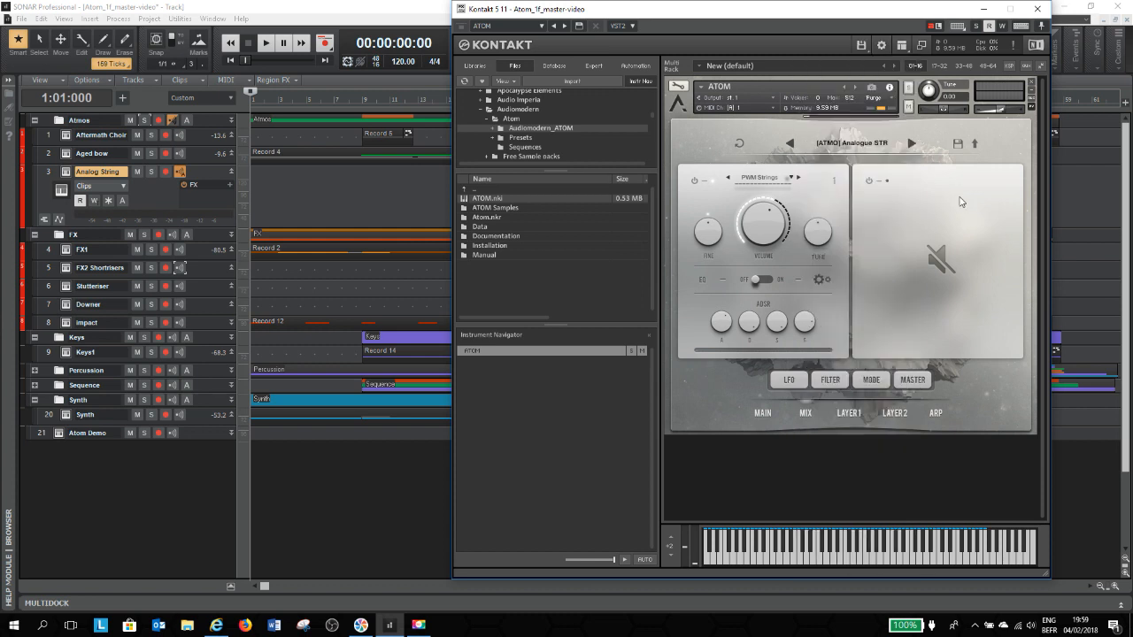
{"action": "left_click", "coordinate": [862, 146]}
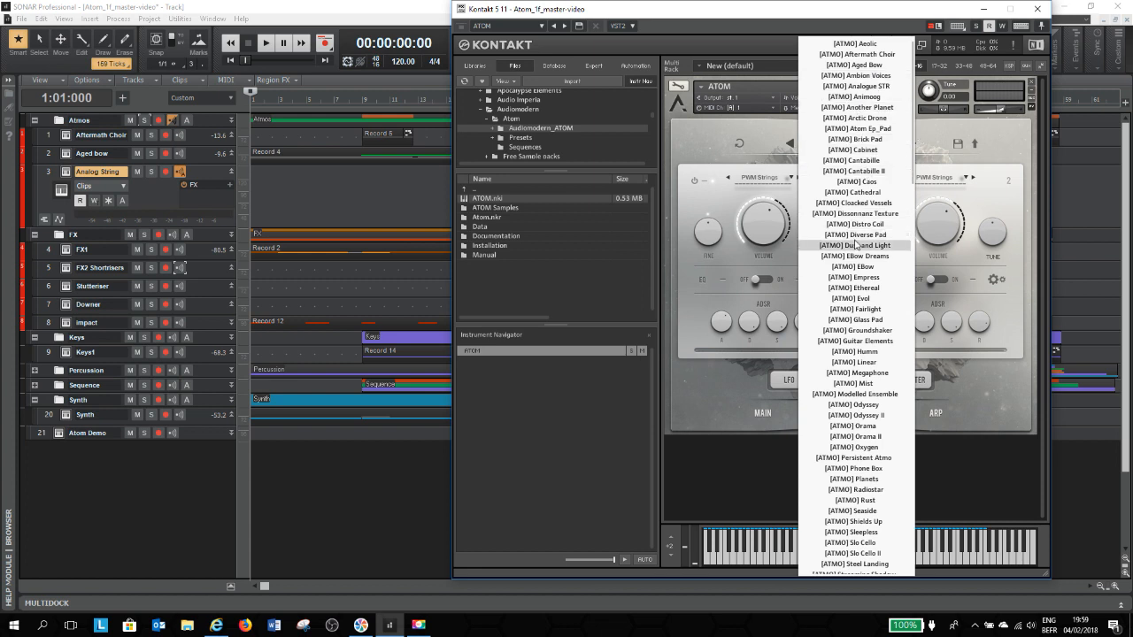
{"action": "left_click", "coordinate": [988, 189]}
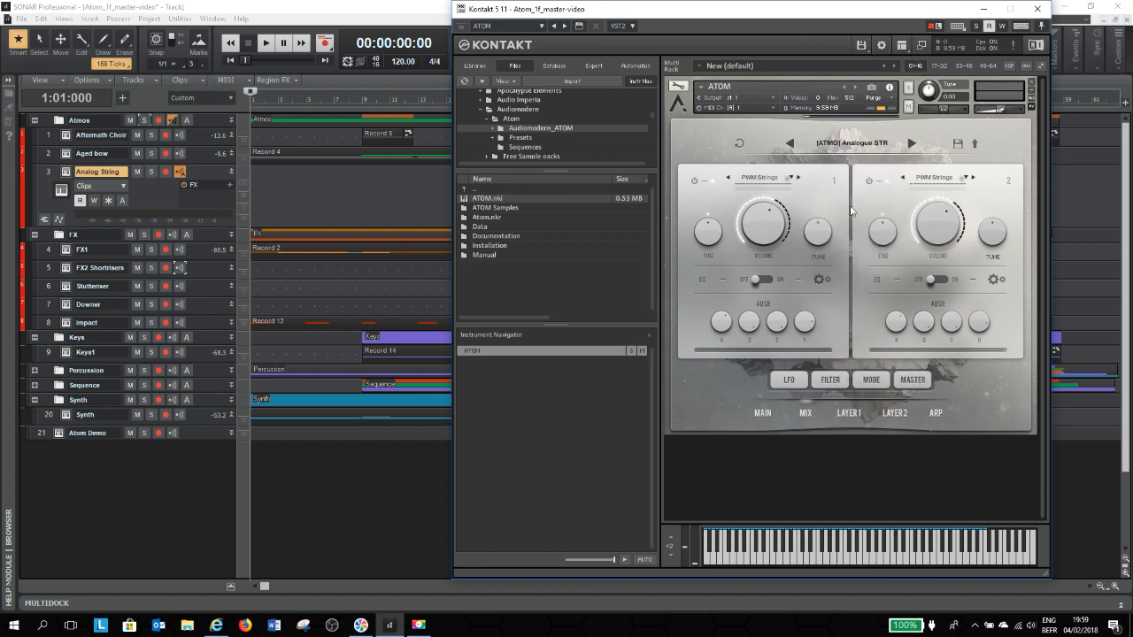
Step: View the sound source list of layer 1 and turn layer 2 off
{"action": "left_click", "coordinate": [758, 178]}
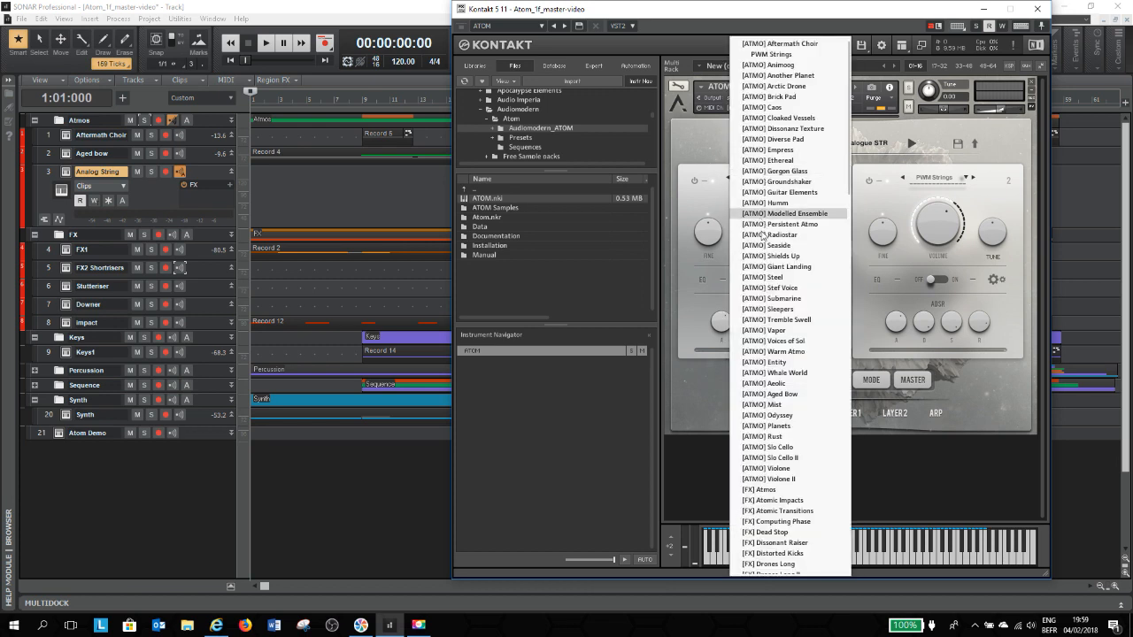
{"action": "left_click", "coordinate": [860, 218]}
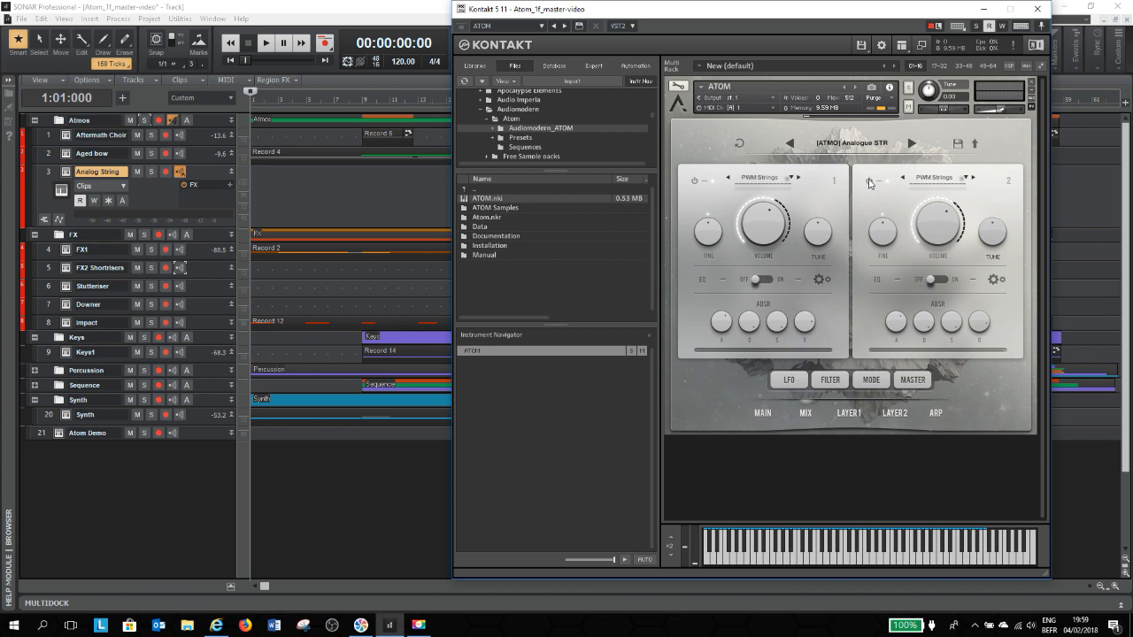
{"action": "left_click", "coordinate": [869, 182]}
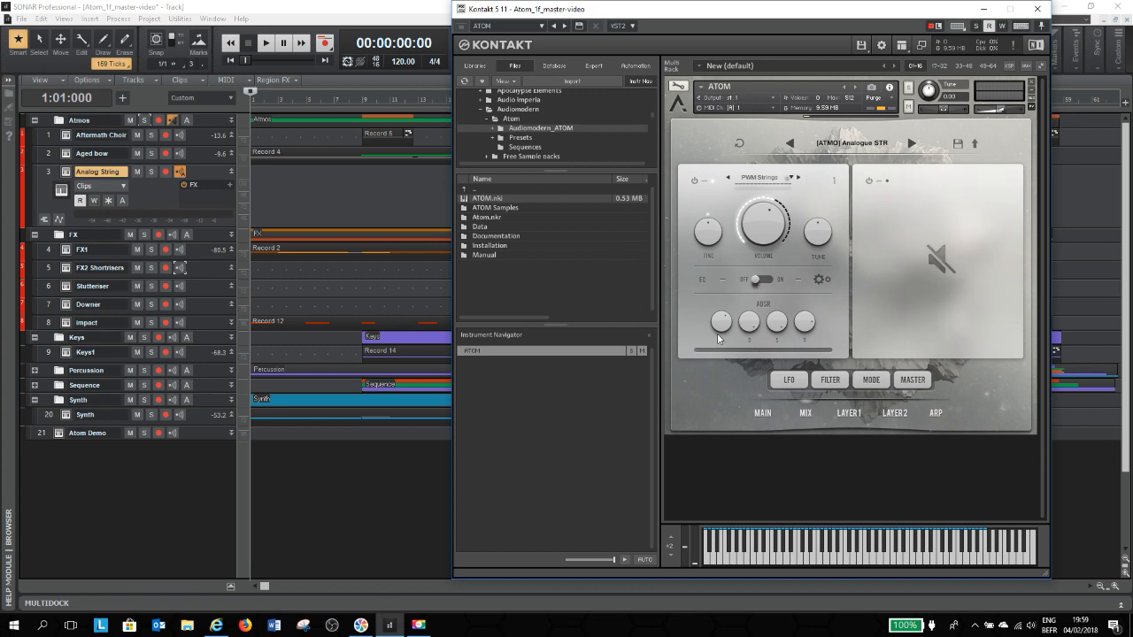
Step: View the ATOM preset list, turn layer 2 back on, and close and reopen the Analog String instrument
{"action": "left_click", "coordinate": [870, 146]}
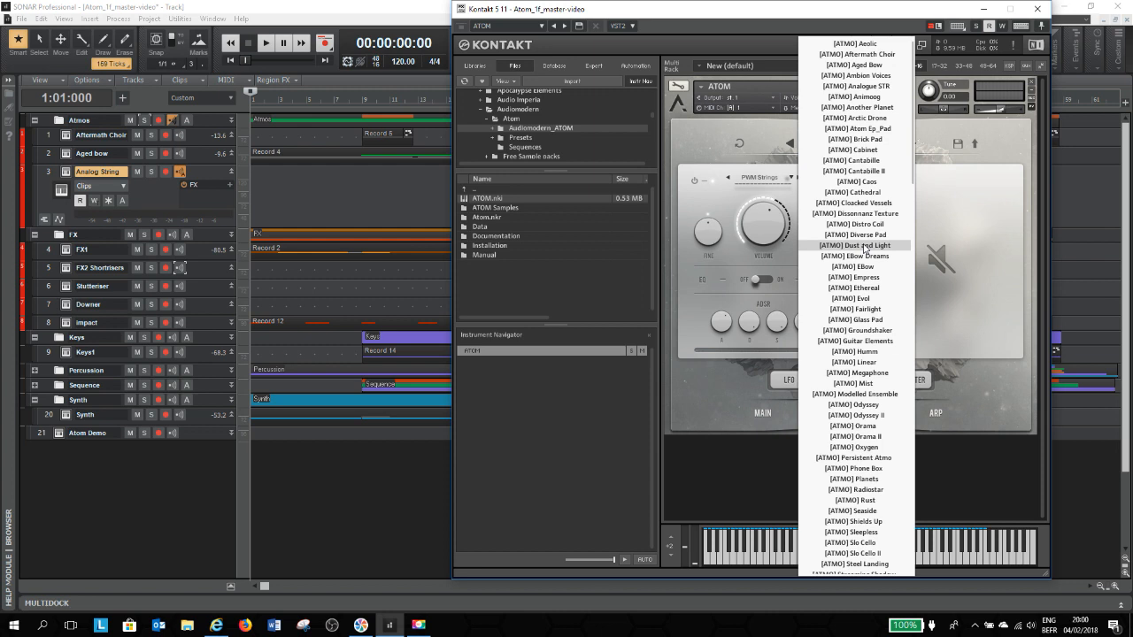
{"action": "left_click", "coordinate": [956, 200]}
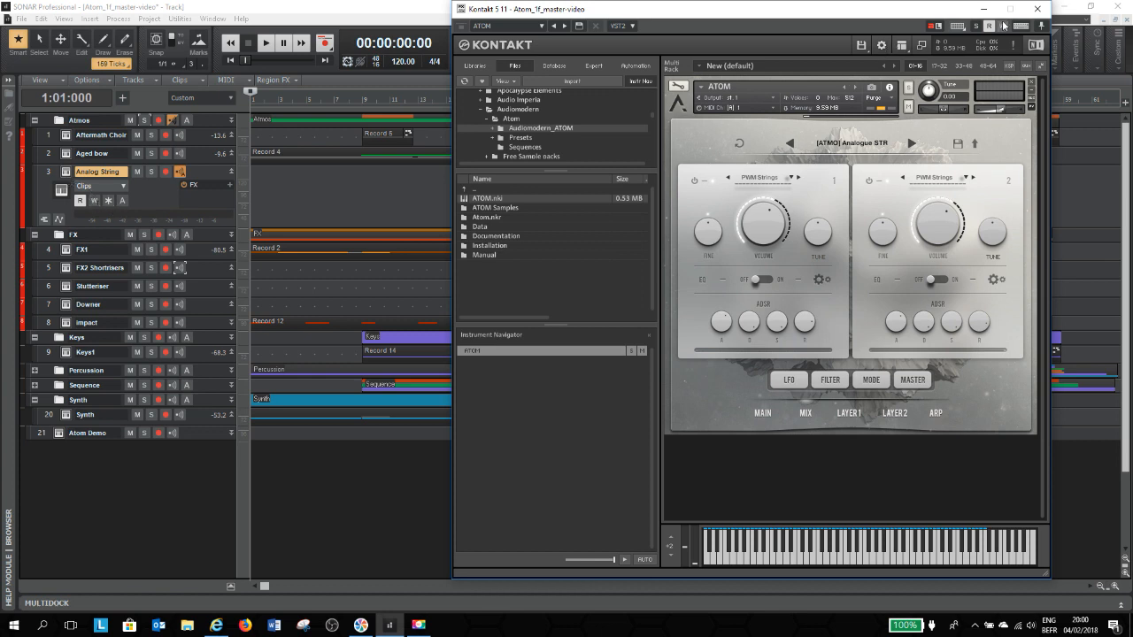
{"action": "left_click", "coordinate": [1038, 8]}
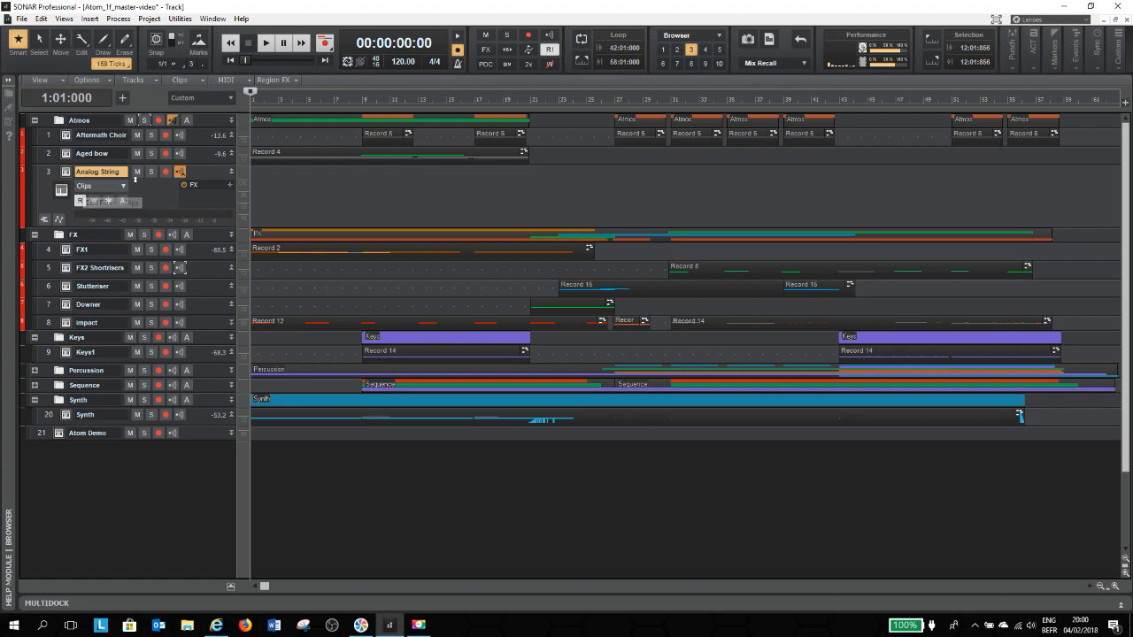
{"action": "left_click", "coordinate": [65, 173]}
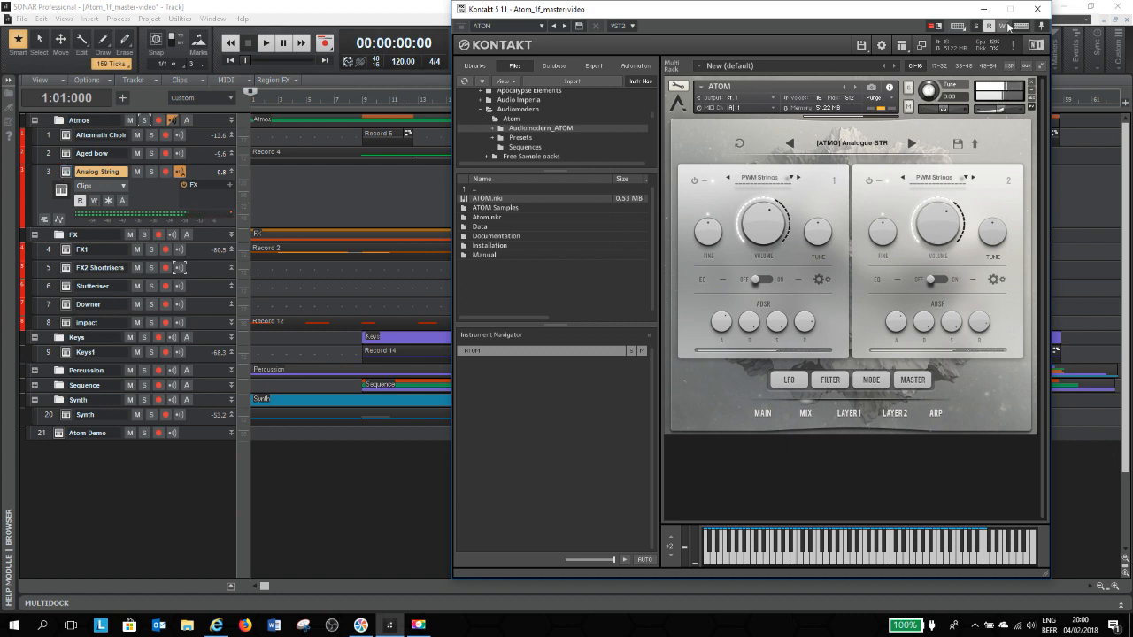
Step: Load the presets [ATMO] Aeolic, [ATMO] Aftermath Choir and [ATMO] Aged Bow in turn in the Analog String track's ATOM instrument
{"action": "left_click", "coordinate": [841, 145]}
{"action": "left_click", "coordinate": [885, 46]}
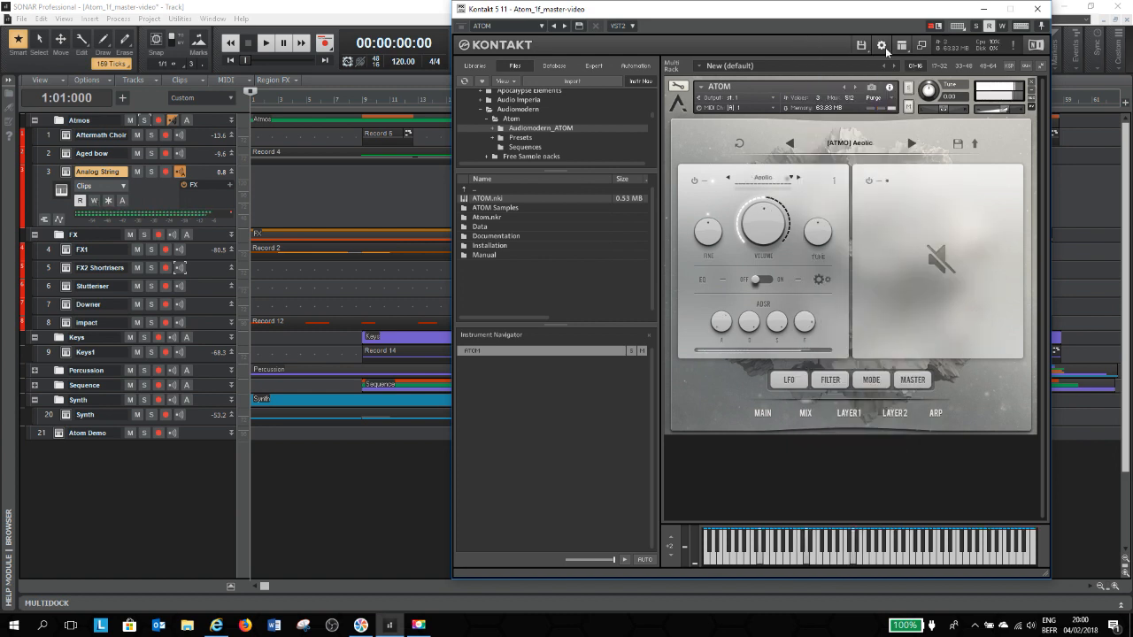
{"action": "left_click", "coordinate": [911, 143]}
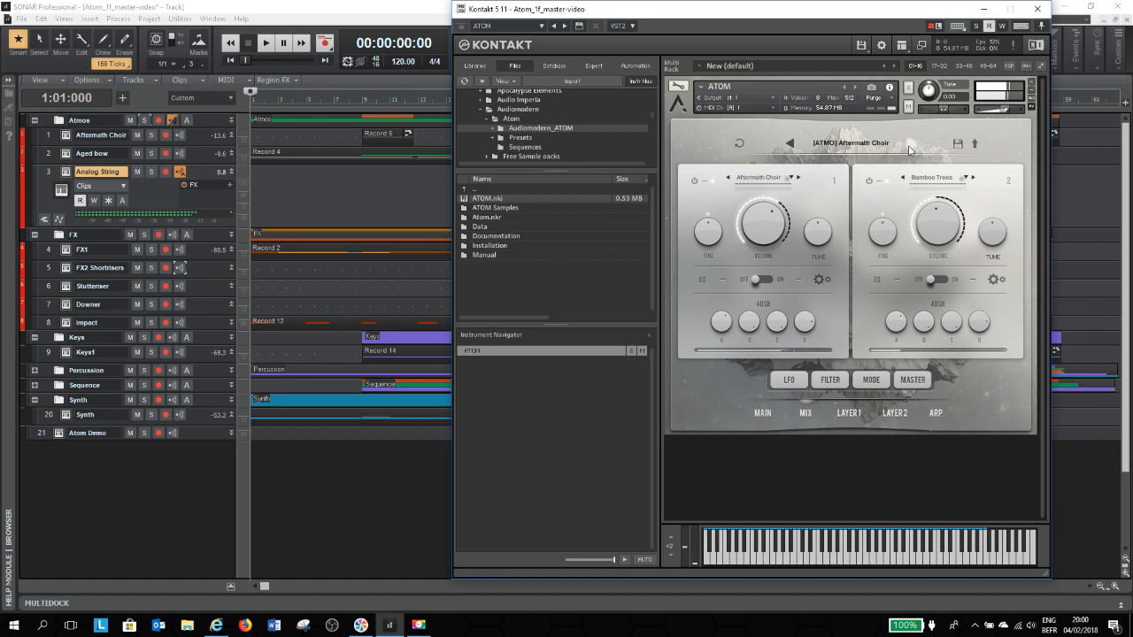
{"action": "left_click", "coordinate": [909, 146]}
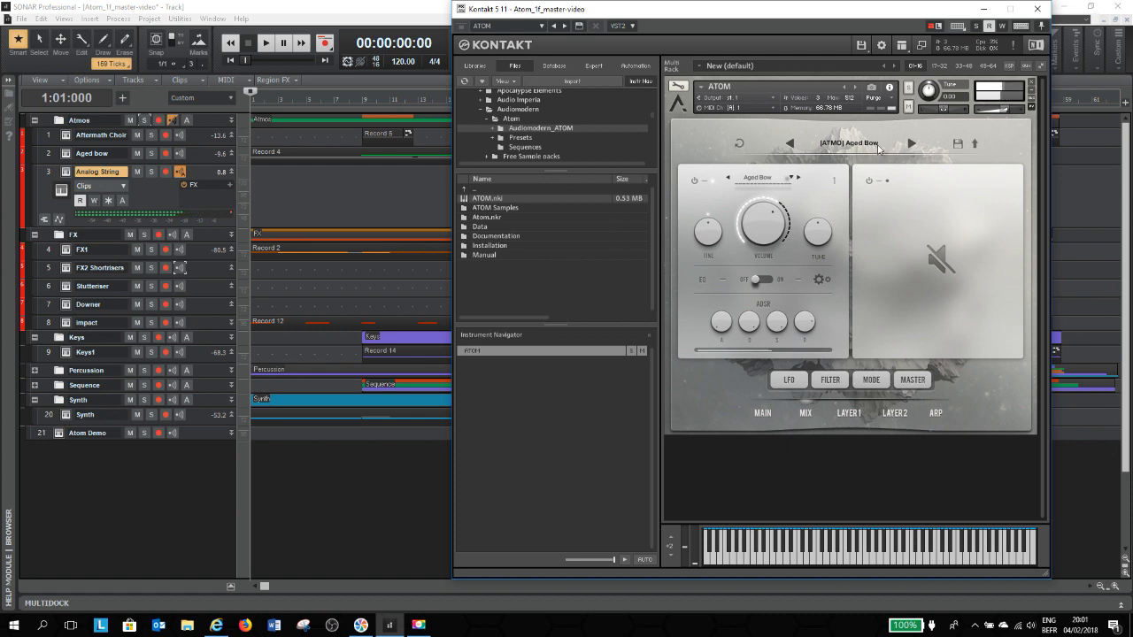
Step: View the ATOM preset list, then close the Analog String track's instrument
{"action": "left_click", "coordinate": [879, 147]}
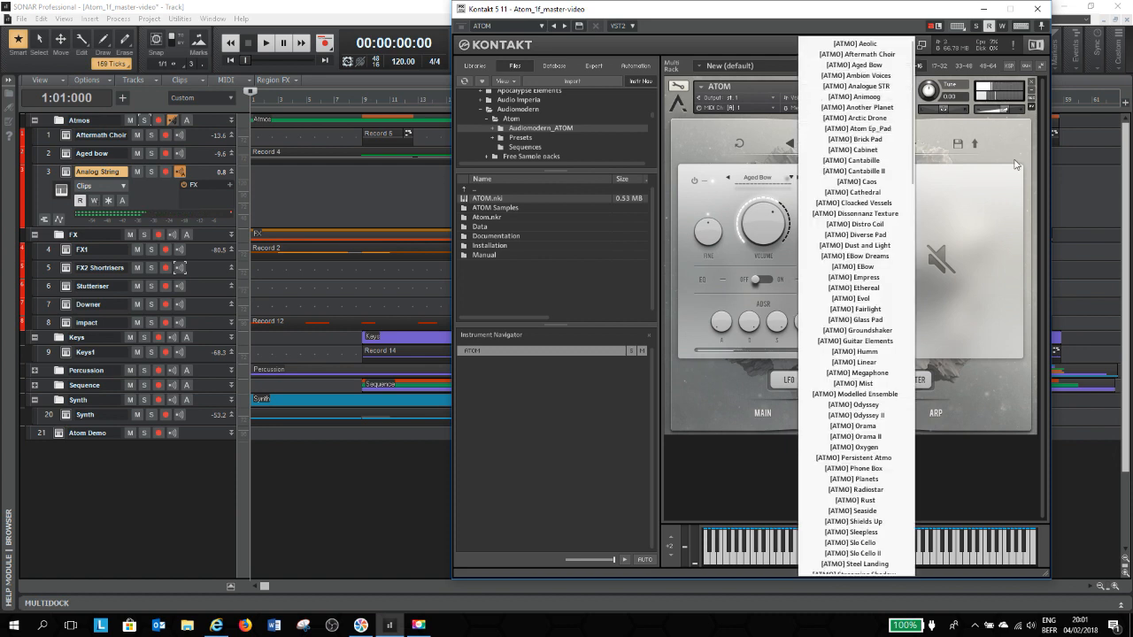
{"action": "left_click", "coordinate": [986, 92]}
{"action": "left_click", "coordinate": [1037, 8]}
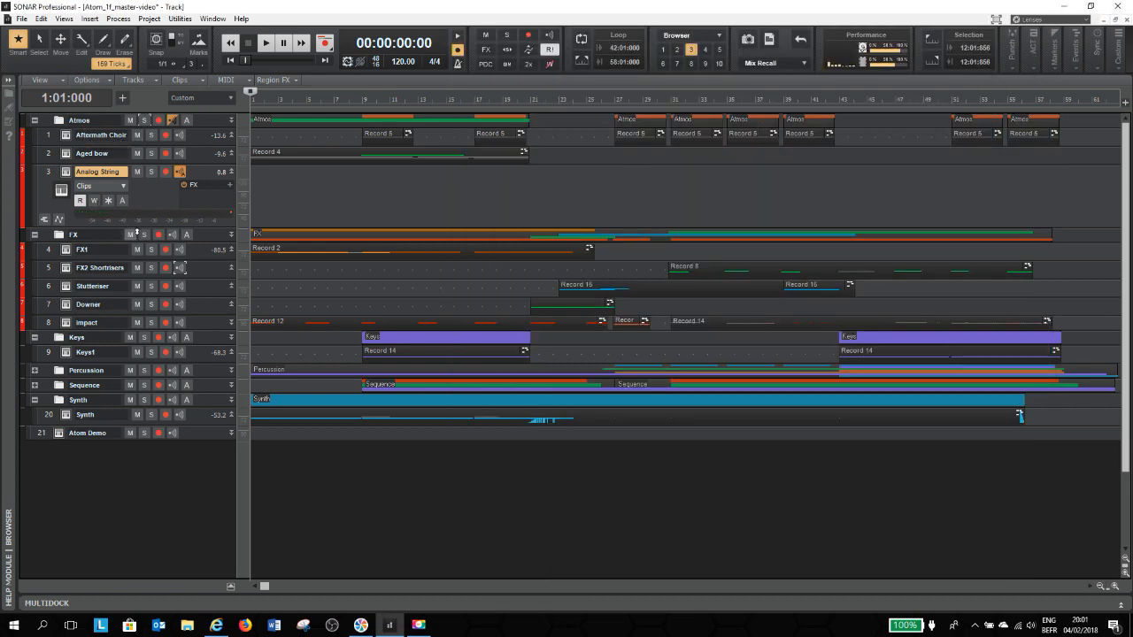
Step: Shrink the Analog String track back to minimum height and expand the Percussion and Sequence folders
{"action": "left_click_drag", "start_coordinate": [139, 229], "coordinate": [137, 177]}
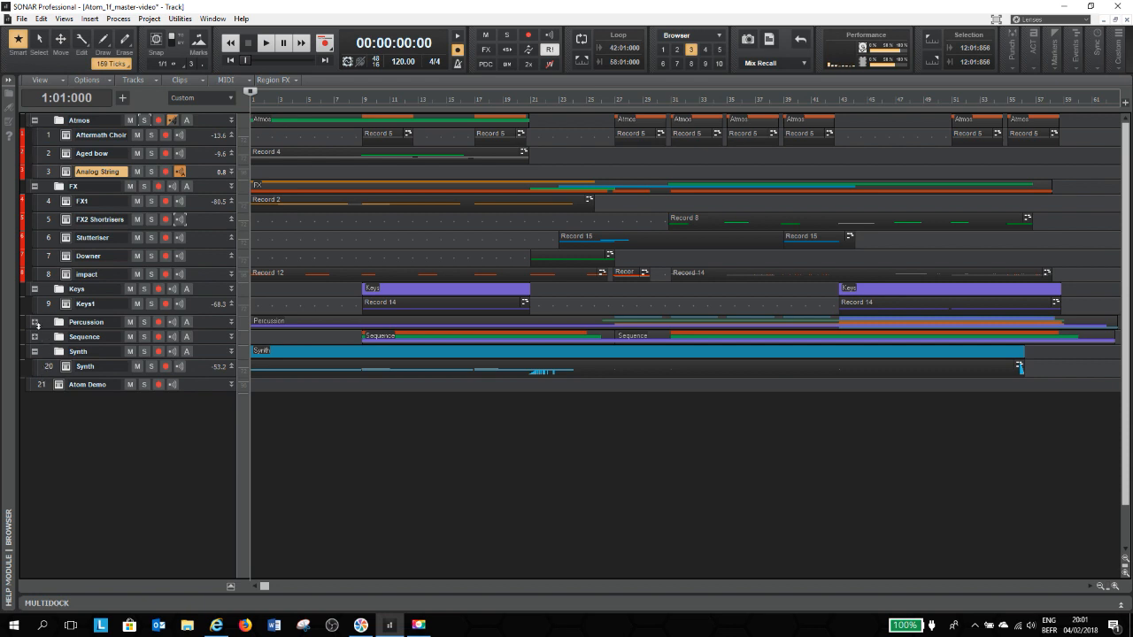
{"action": "left_click", "coordinate": [34, 322]}
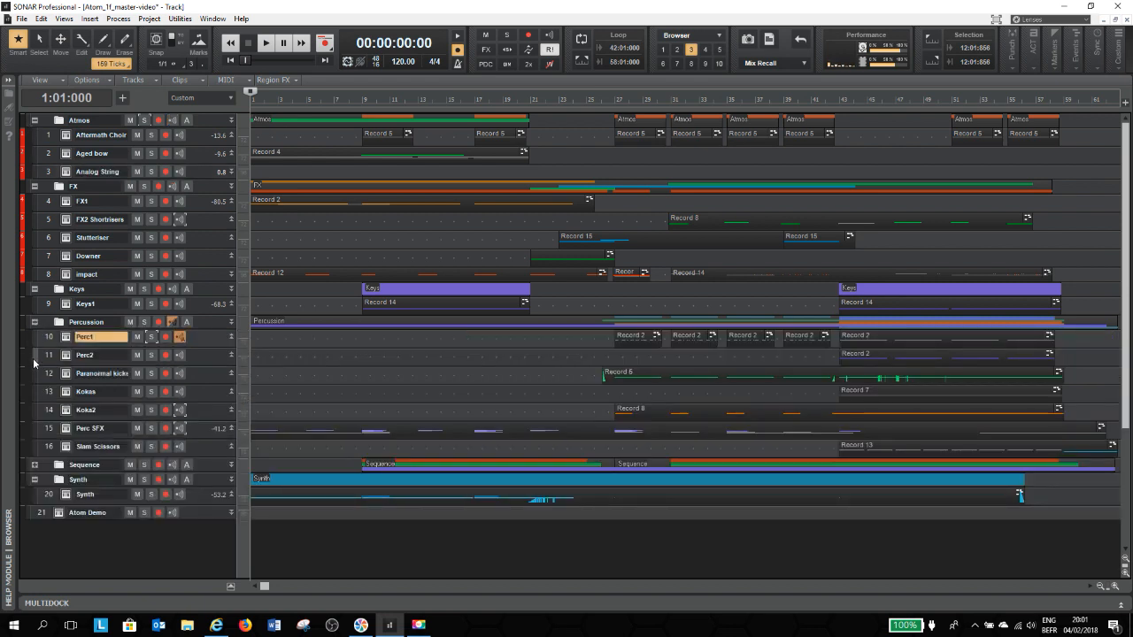
{"action": "left_click", "coordinate": [35, 465]}
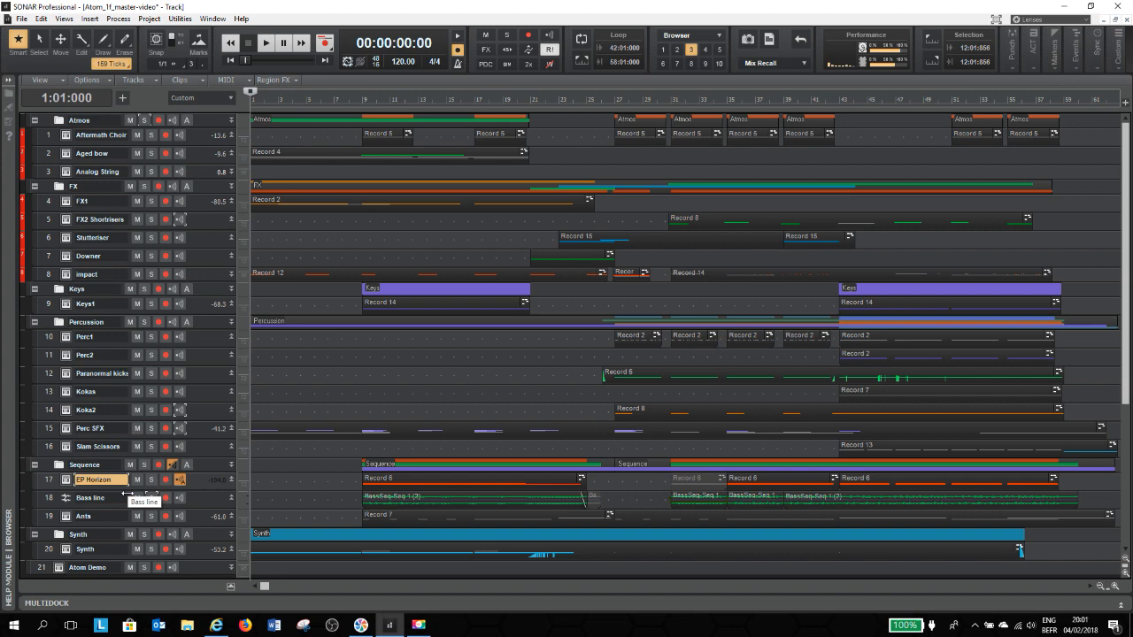
Step: View the FX1 track's ATOM instrument, close it, and enlarge the FX1 track
{"action": "left_click", "coordinate": [66, 202]}
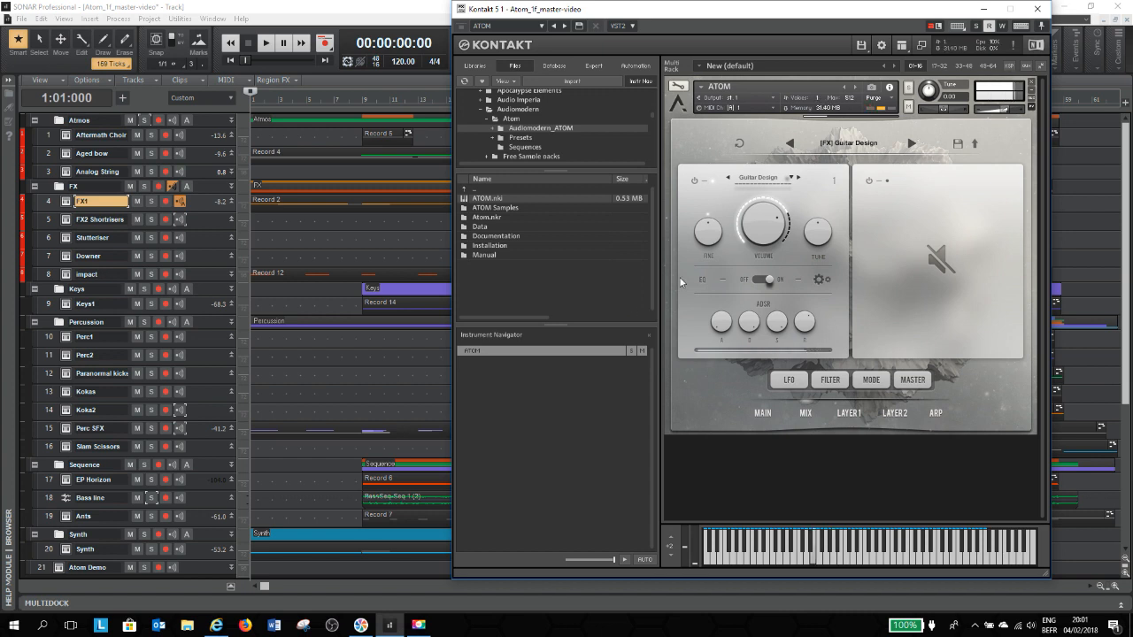
{"action": "left_click", "coordinate": [1037, 9]}
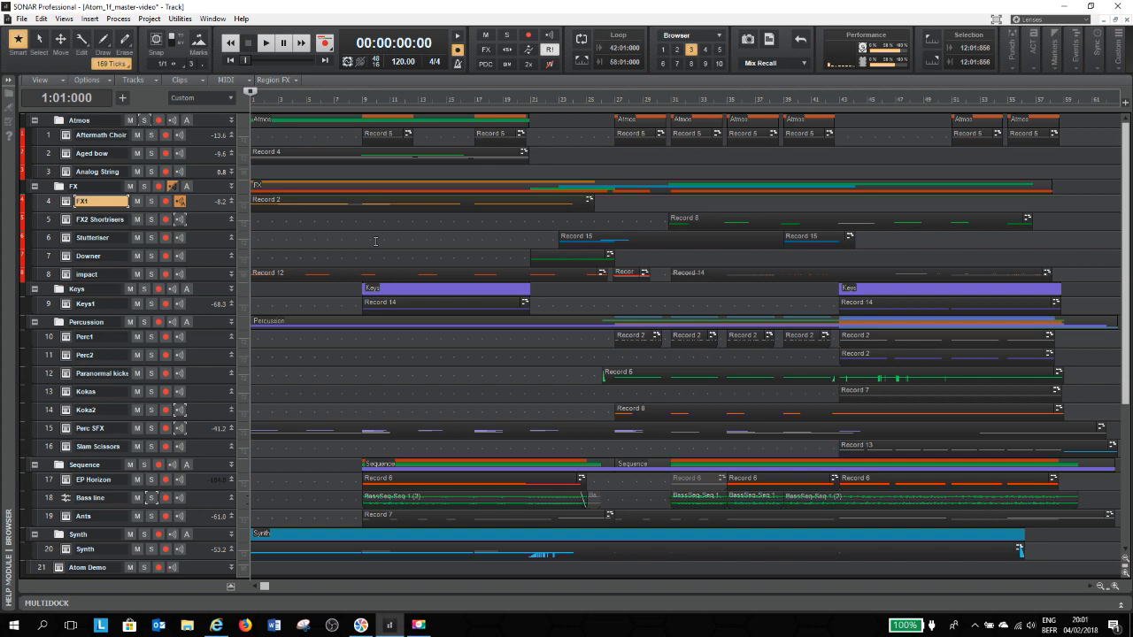
{"action": "left_click_drag", "start_coordinate": [203, 210], "coordinate": [202, 279]}
Step: Play the project from the start, soloing the FX folder and then only the FX1 track, and stop with the solo turned off
{"action": "key", "text": "space"}
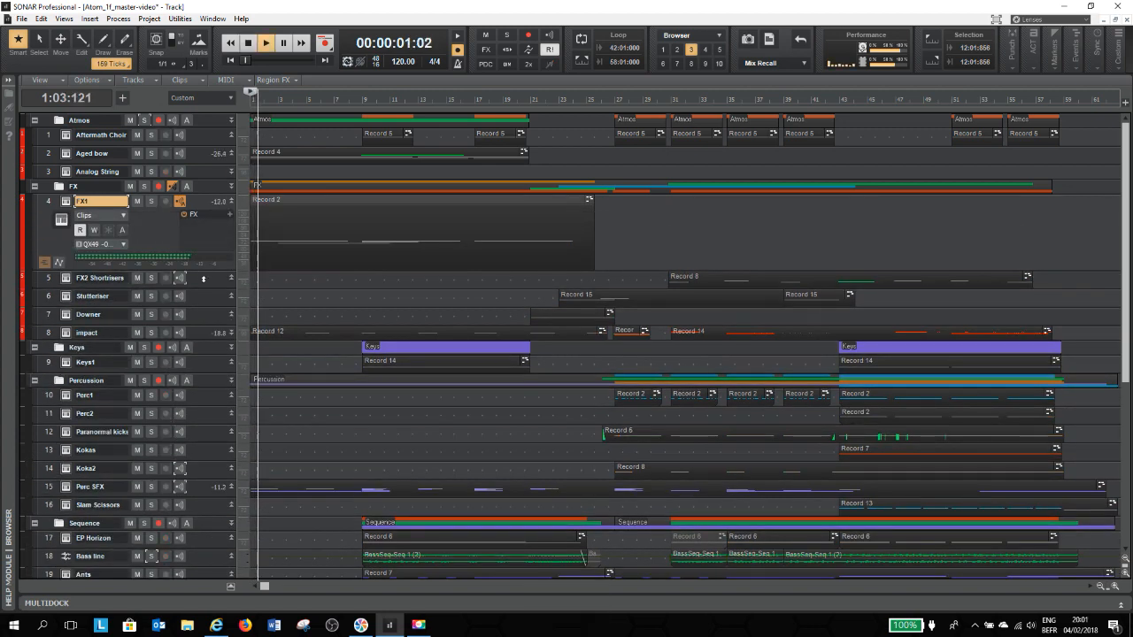
{"action": "left_click", "coordinate": [145, 187]}
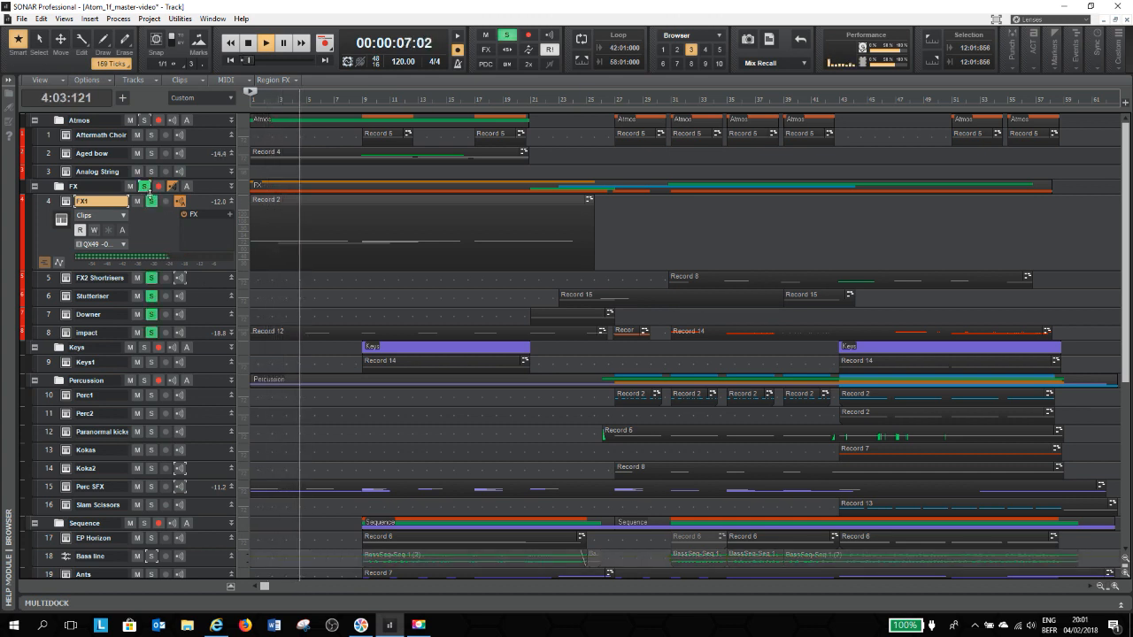
{"action": "left_click", "coordinate": [151, 202]}
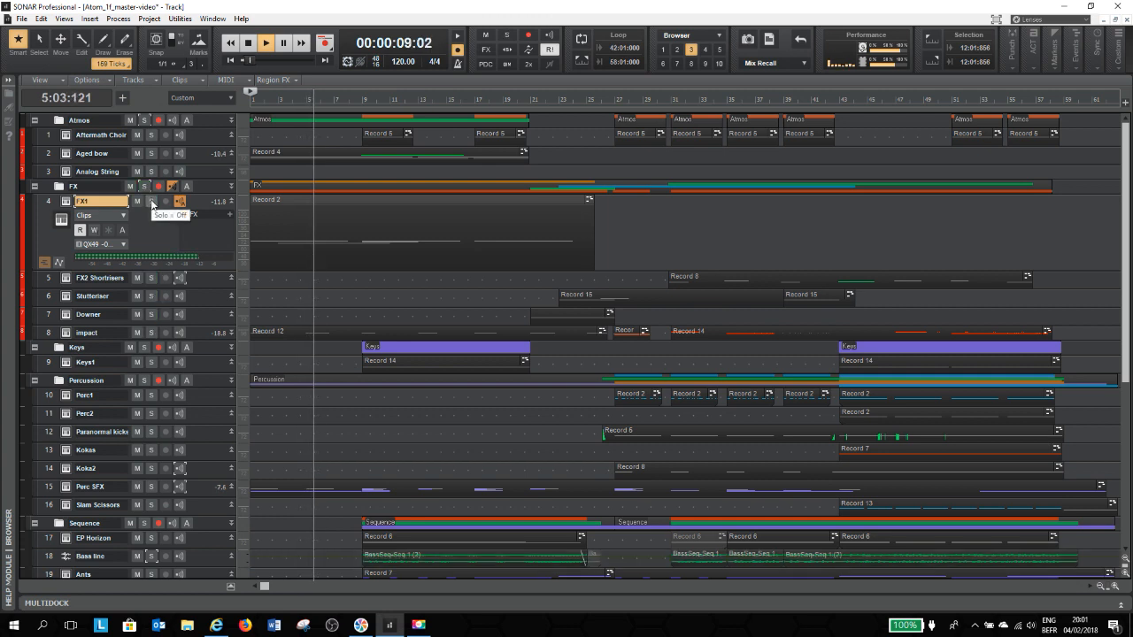
{"action": "left_click", "coordinate": [152, 201]}
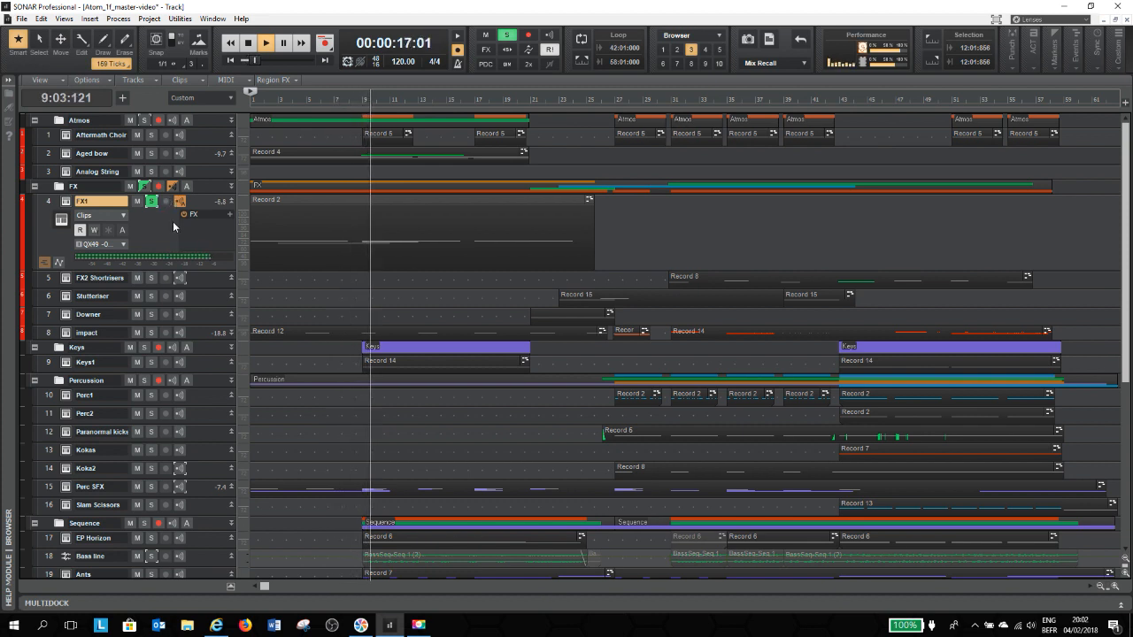
{"action": "key", "text": "space"}
{"action": "left_click", "coordinate": [151, 202]}
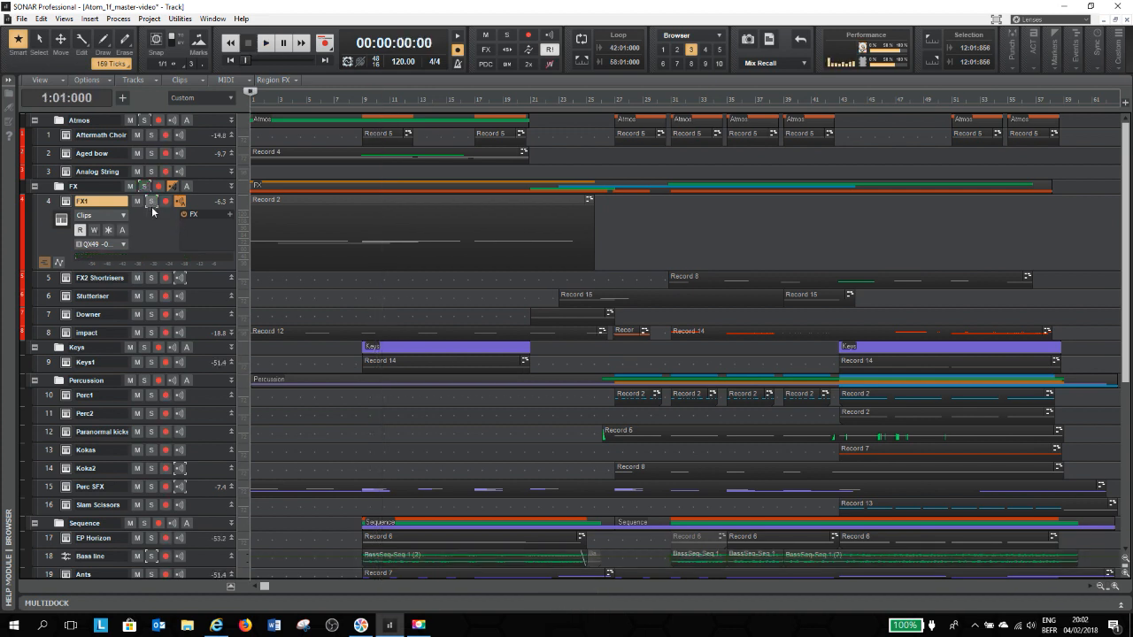
Step: Open the FX1 track's ATOM instrument, view the EQ settings of layer 1, and close the instrument
{"action": "left_click", "coordinate": [63, 201]}
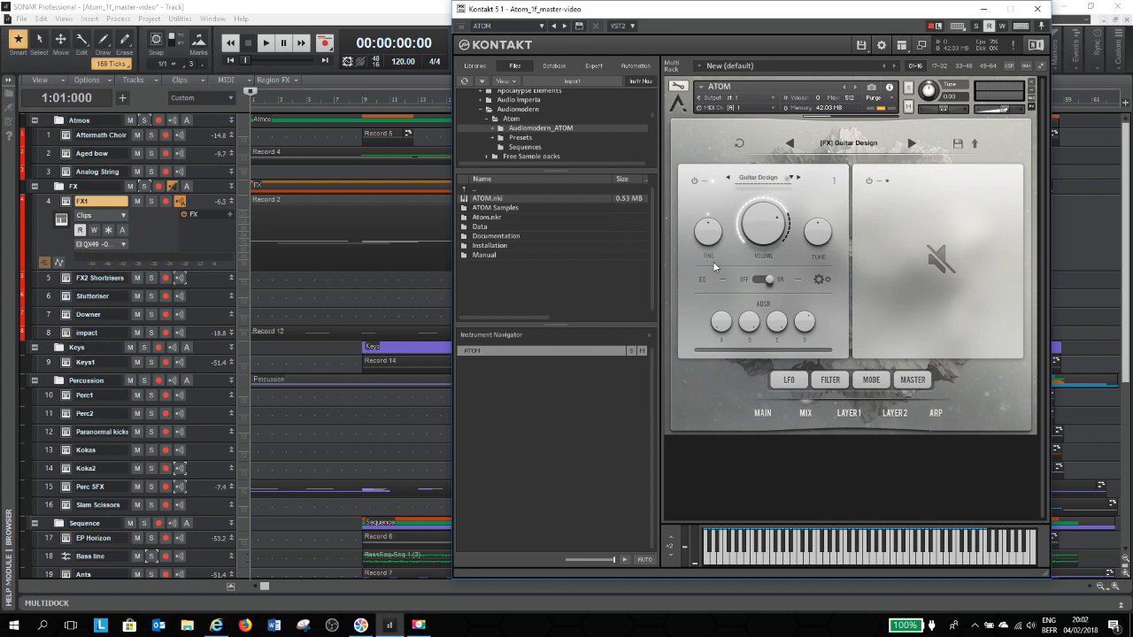
{"action": "left_click", "coordinate": [820, 279]}
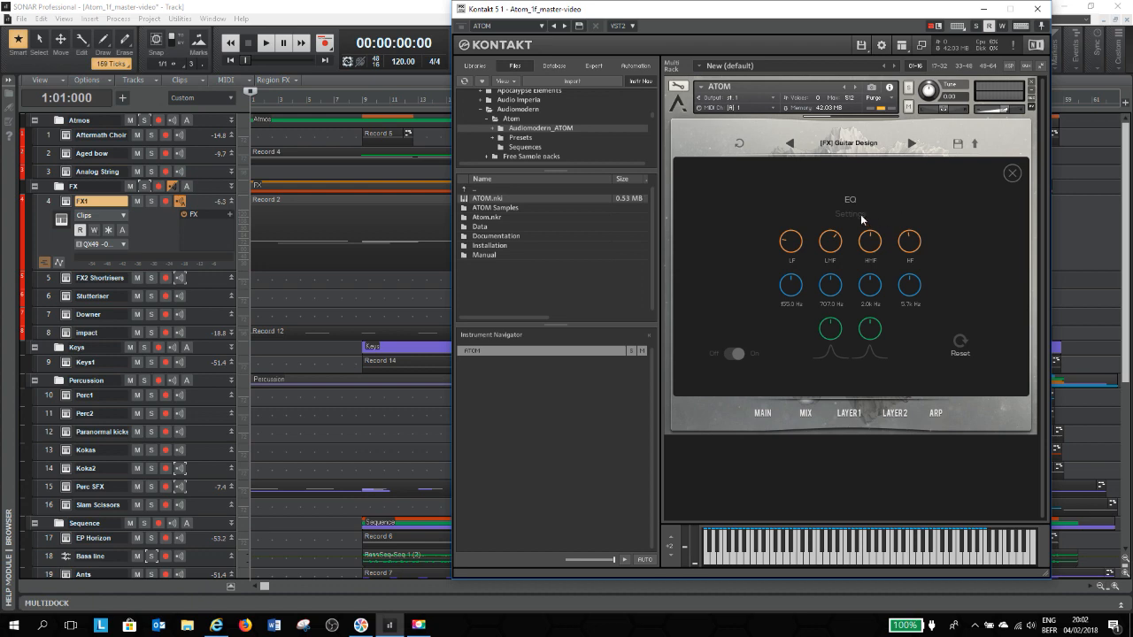
{"action": "left_click", "coordinate": [1011, 174]}
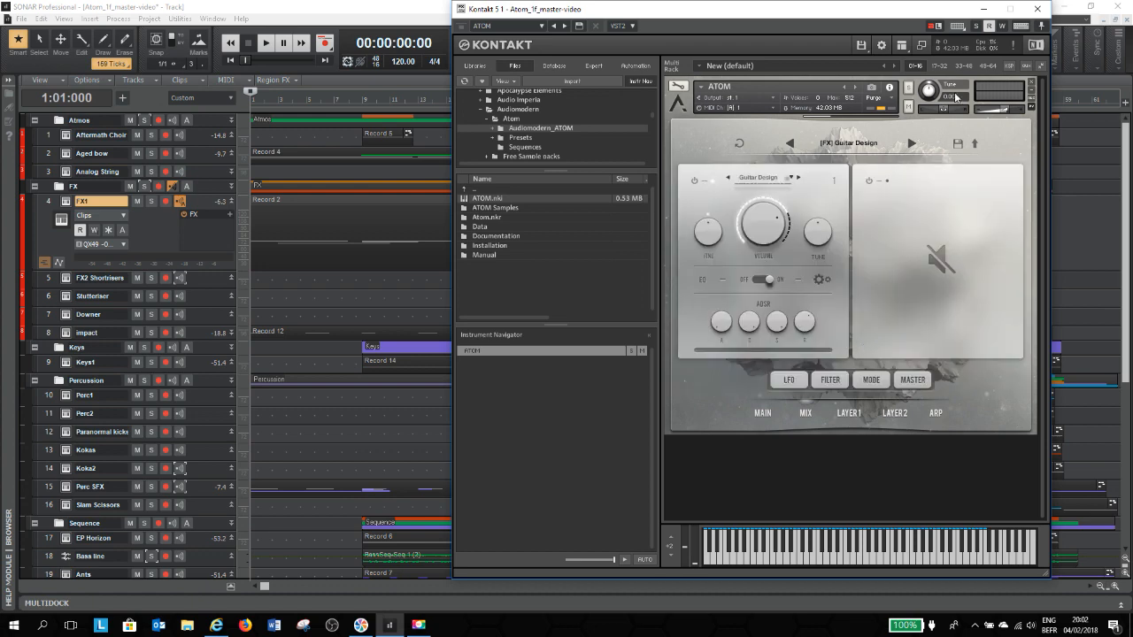
{"action": "left_click", "coordinate": [1038, 8]}
Step: Shrink the FX1 track, enlarge and select the FX2 Shortrisers track, and place the playhead at bar 30
{"action": "left_click_drag", "start_coordinate": [165, 269], "coordinate": [153, 194]}
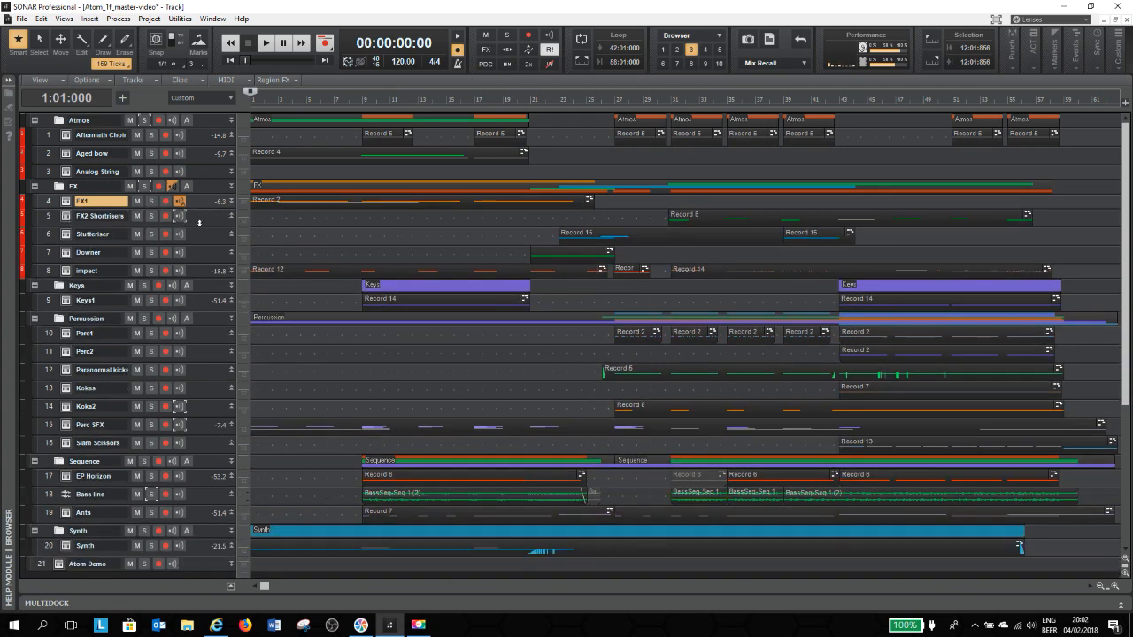
{"action": "left_click_drag", "start_coordinate": [199, 227], "coordinate": [200, 277]}
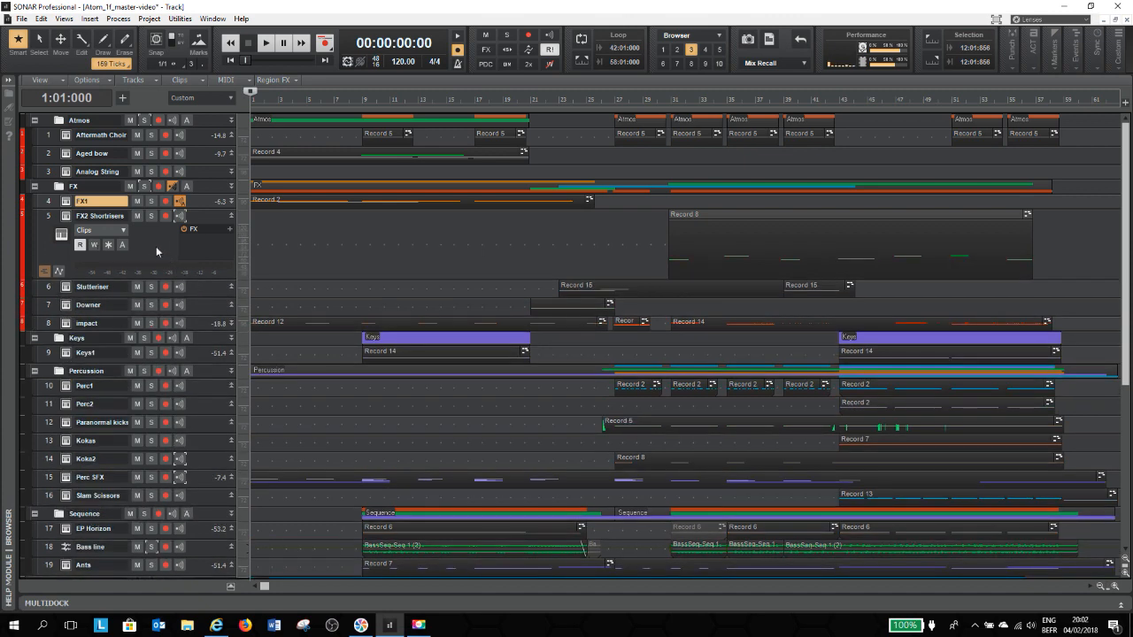
{"action": "left_click", "coordinate": [151, 245]}
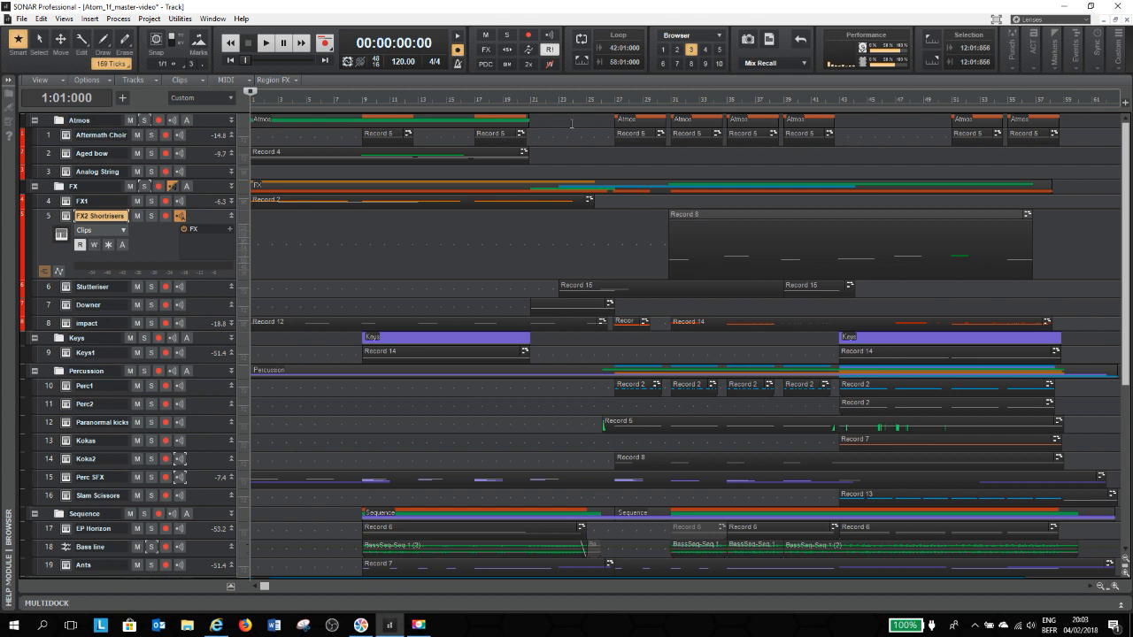
{"action": "left_click", "coordinate": [658, 99]}
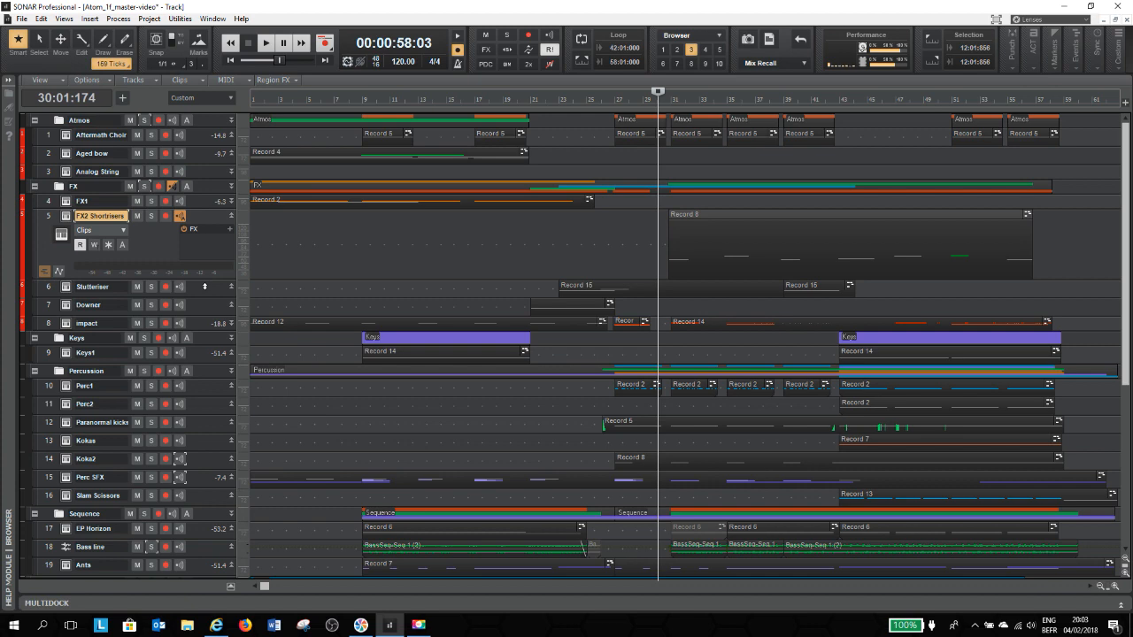
Step: View the ATOM instrument of the FX2 Shortrisers track, moving its window over the arrangement, and close it
{"action": "left_click", "coordinate": [65, 217]}
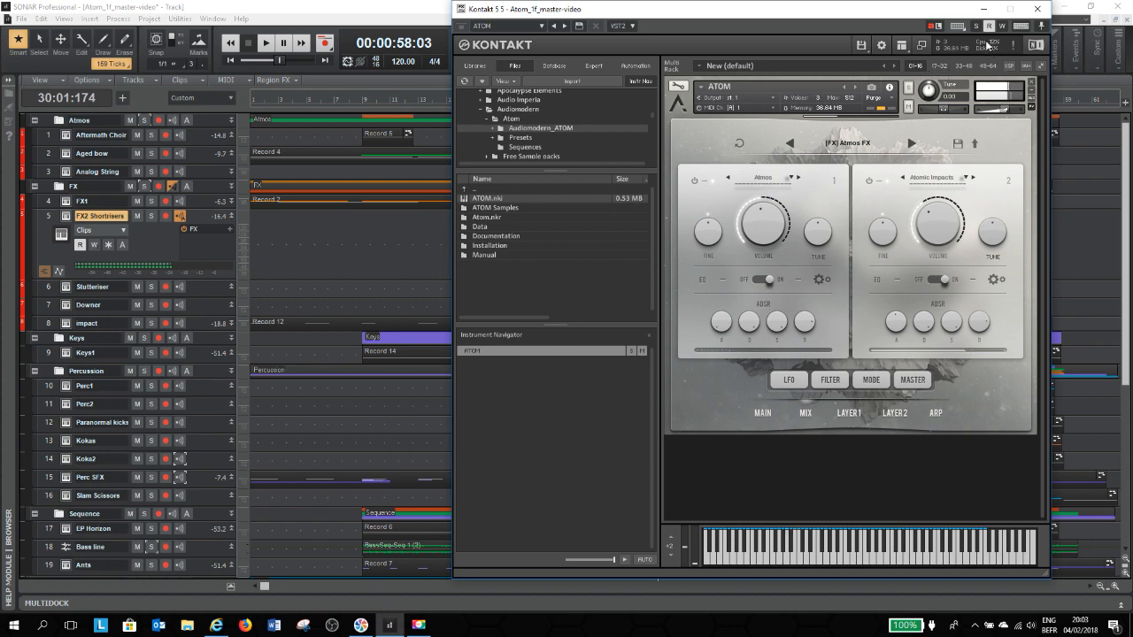
{"action": "left_click_drag", "start_coordinate": [922, 16], "coordinate": [730, 26]}
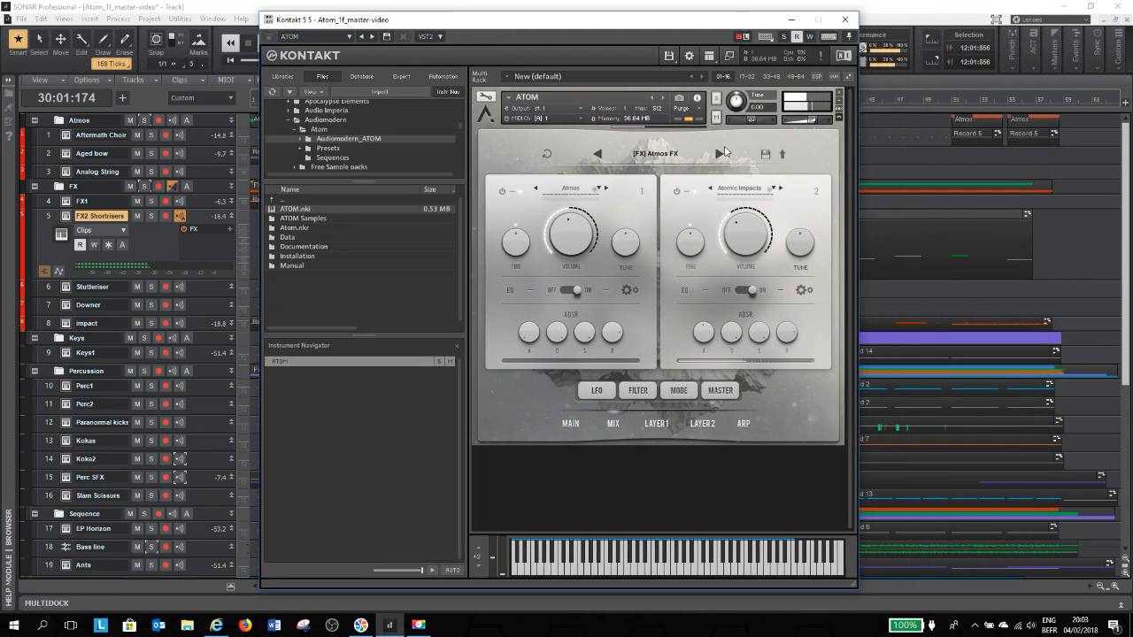
{"action": "left_click", "coordinate": [845, 19]}
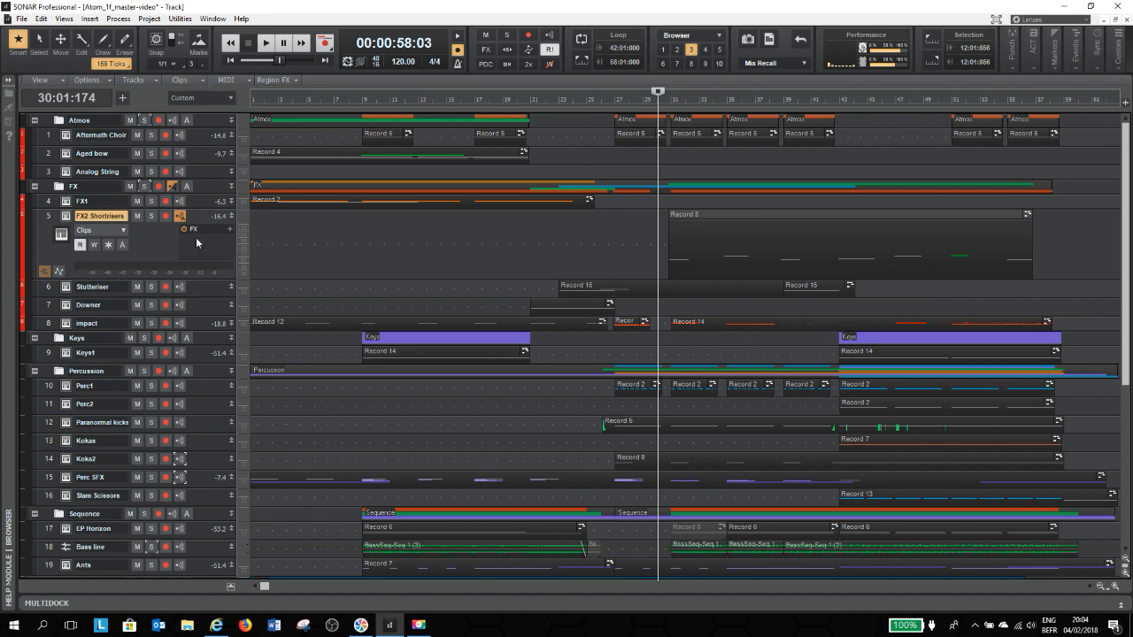
Step: Audition the FX2 Shortrisers track from bar 30 in the full mix and in solo, jumping ahead to about bars 34, 38 and 41
{"action": "key", "text": "space"}
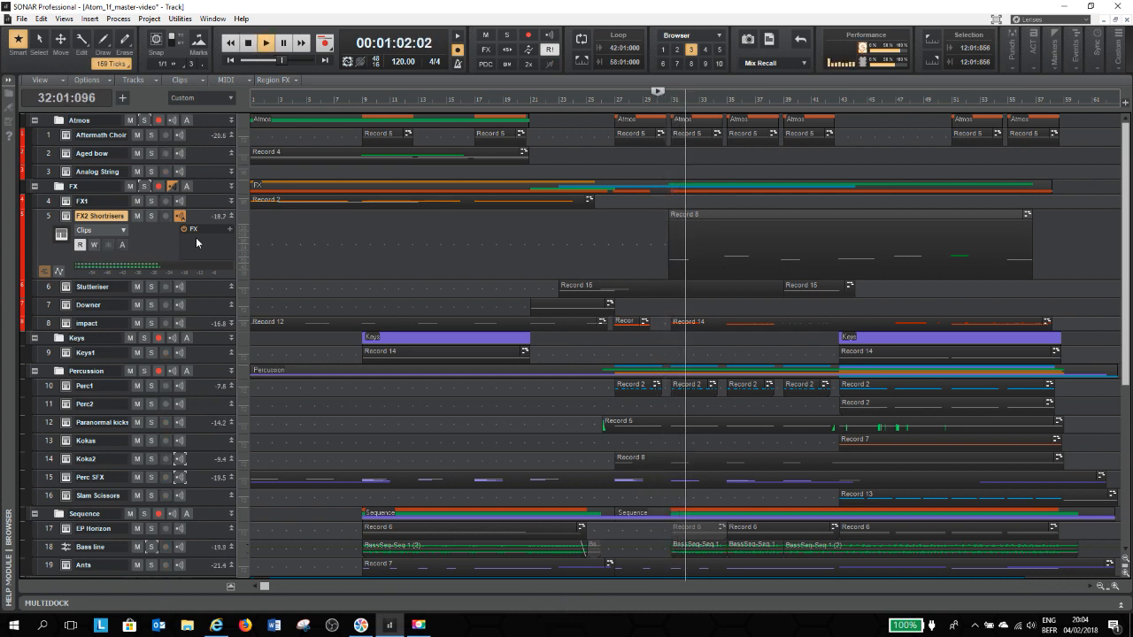
{"action": "key", "text": "space"}
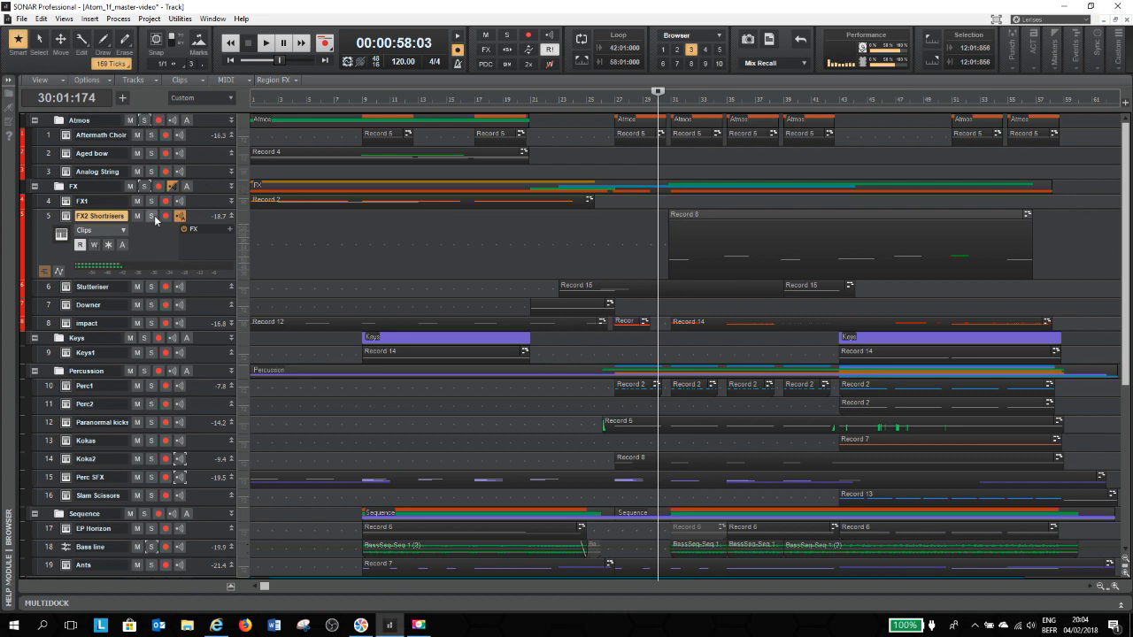
{"action": "left_click", "coordinate": [151, 216]}
{"action": "key", "text": "space"}
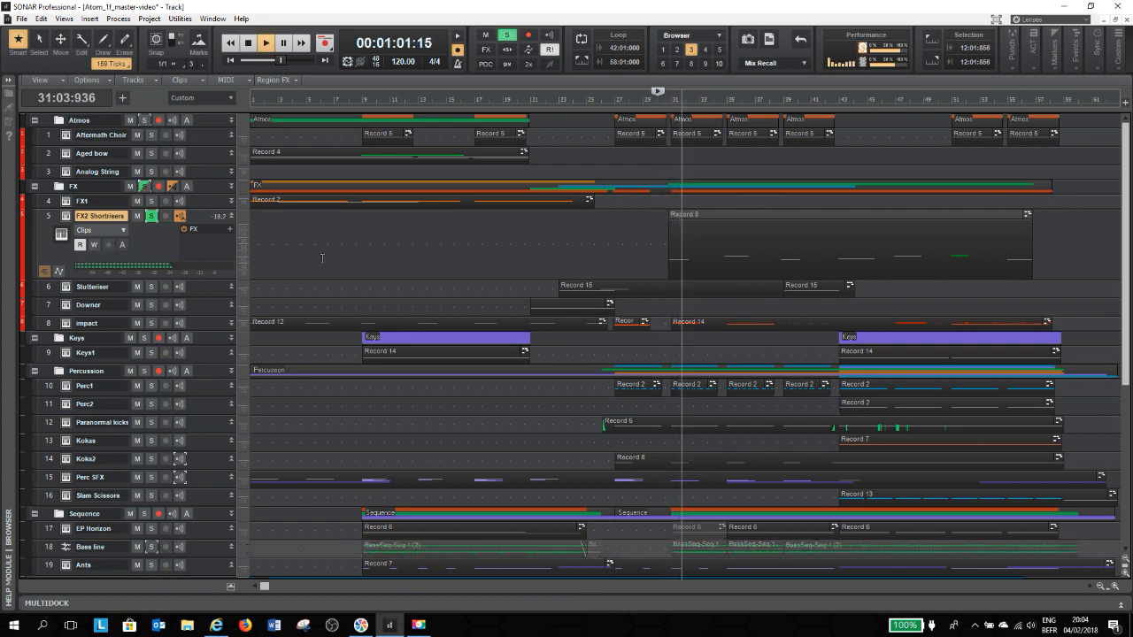
{"action": "left_click", "coordinate": [721, 104]}
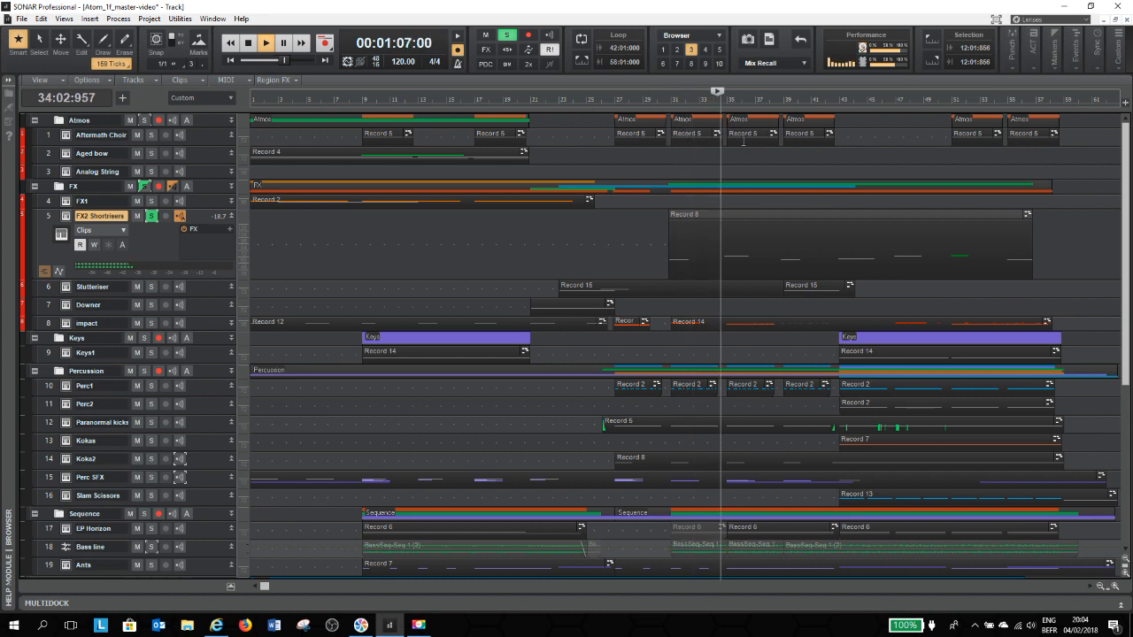
{"action": "left_click", "coordinate": [776, 104]}
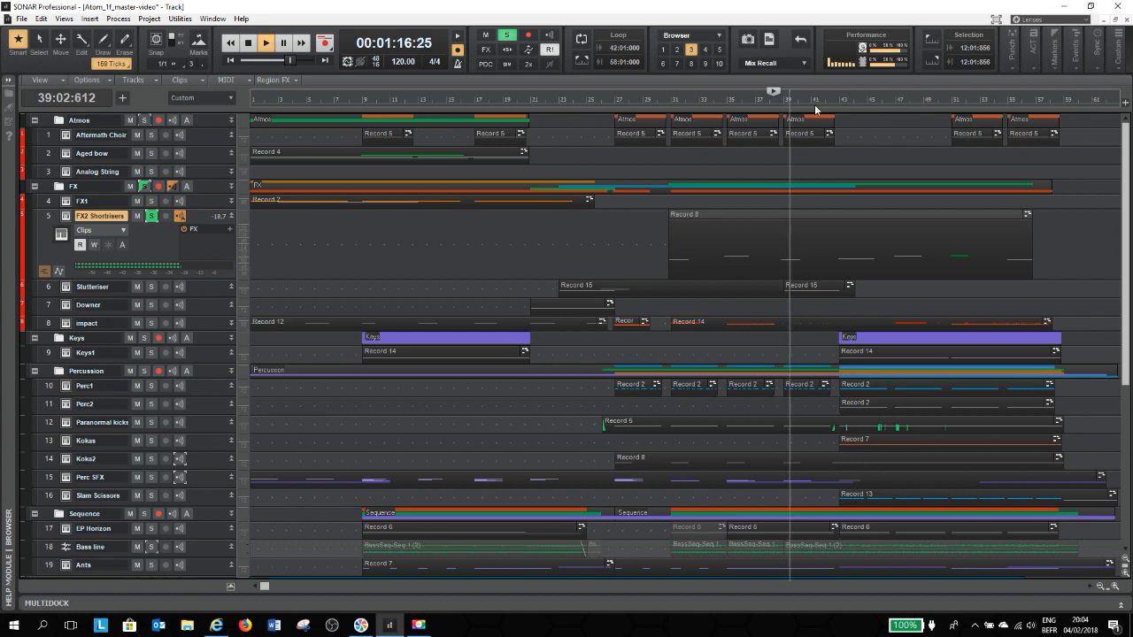
{"action": "left_click", "coordinate": [816, 105]}
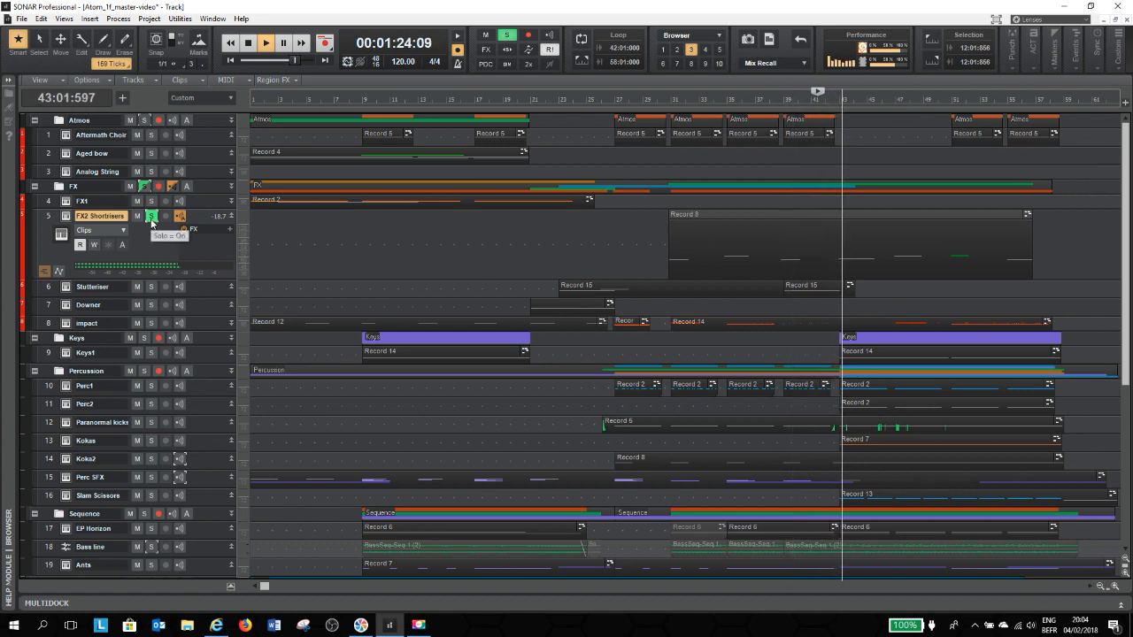
Step: Turn off the FX2 Shortrisers solo and replay the full mix from bar 42
{"action": "left_click", "coordinate": [151, 216]}
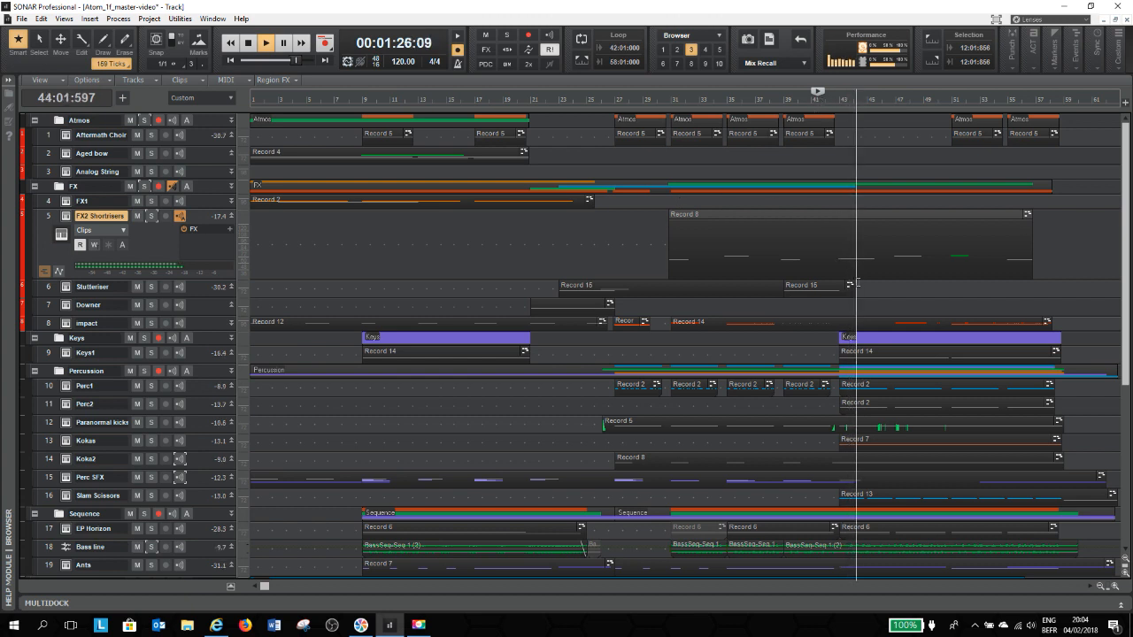
{"action": "key", "text": "space"}
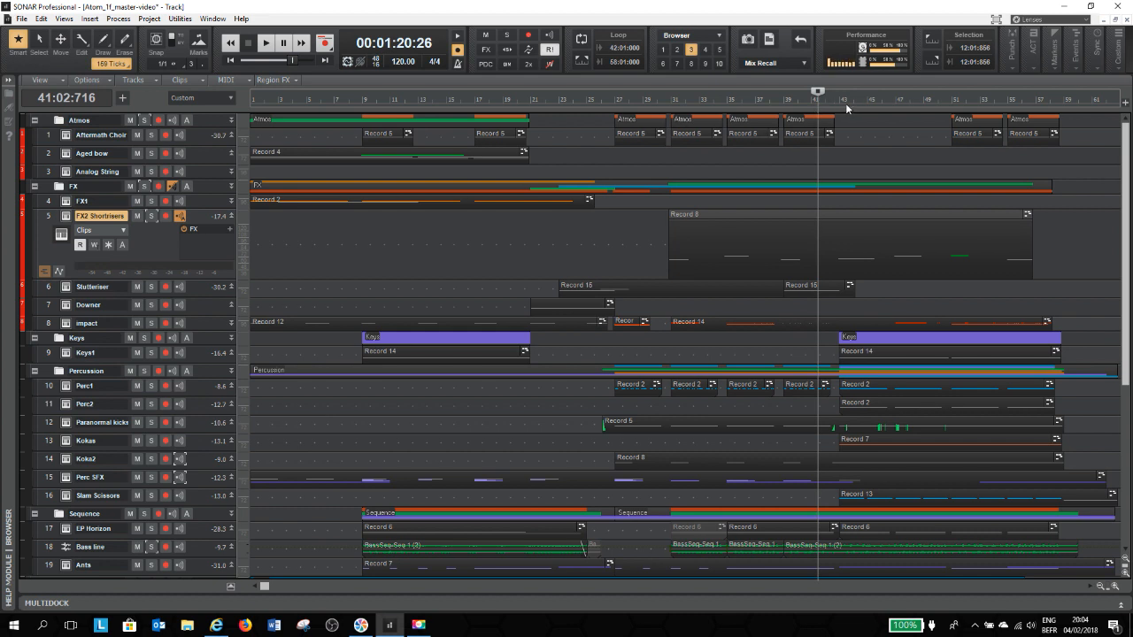
{"action": "left_click", "coordinate": [827, 100]}
{"action": "left_click", "coordinate": [826, 99]}
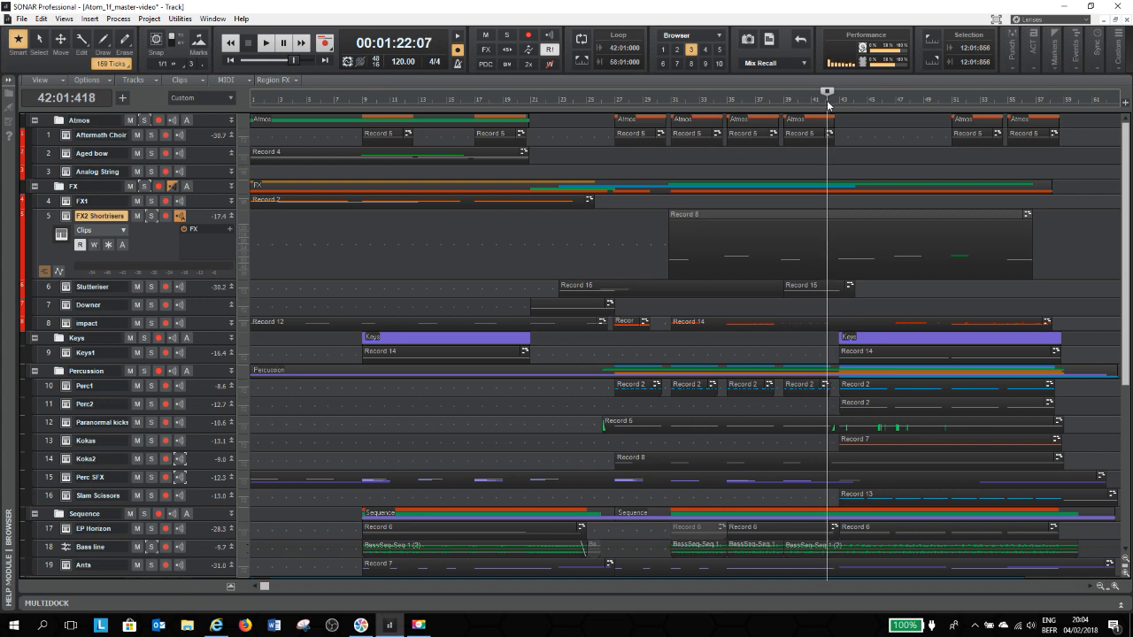
{"action": "key", "text": "space"}
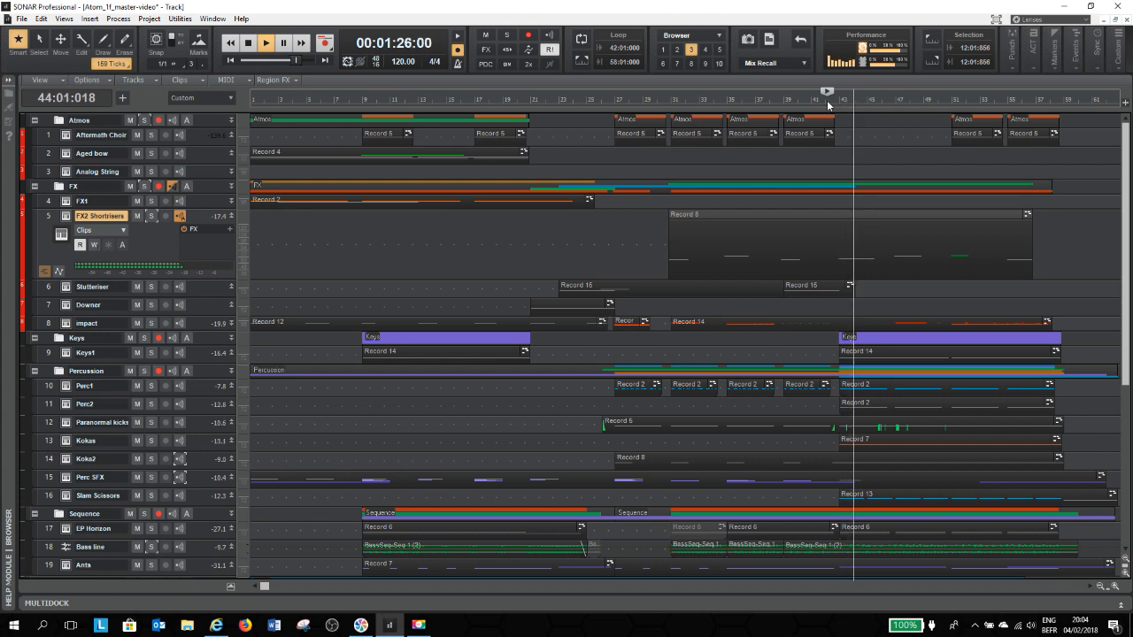
Step: Stop playback, shrink the FX2 Shortrisers track and enlarge the Stutteriser track
{"action": "key", "text": "space"}
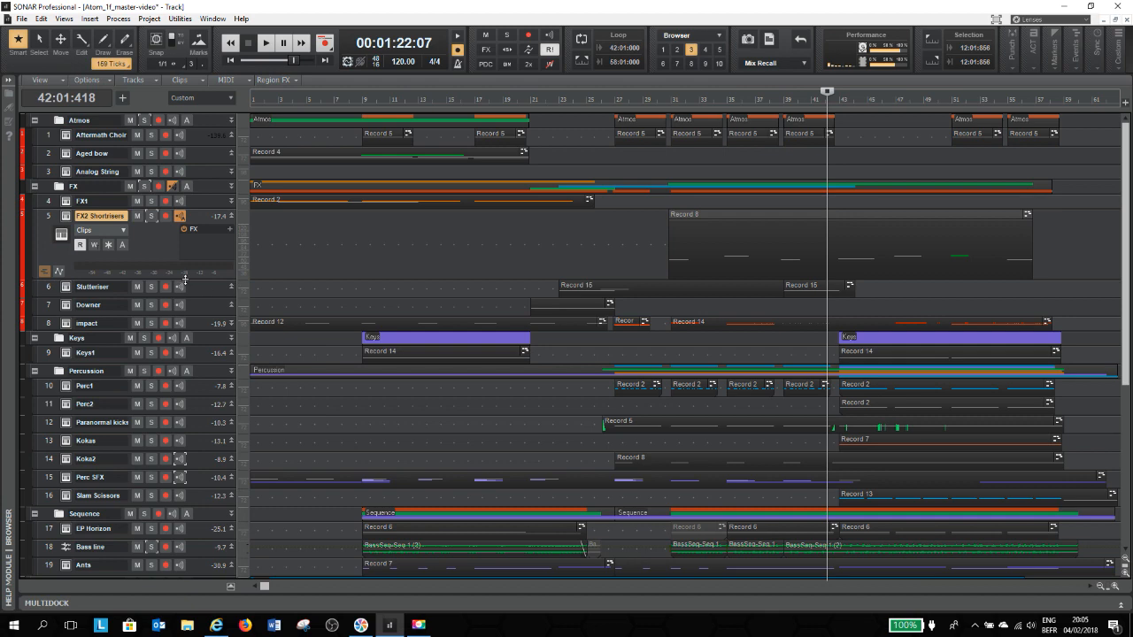
{"action": "left_click_drag", "start_coordinate": [186, 279], "coordinate": [168, 205]}
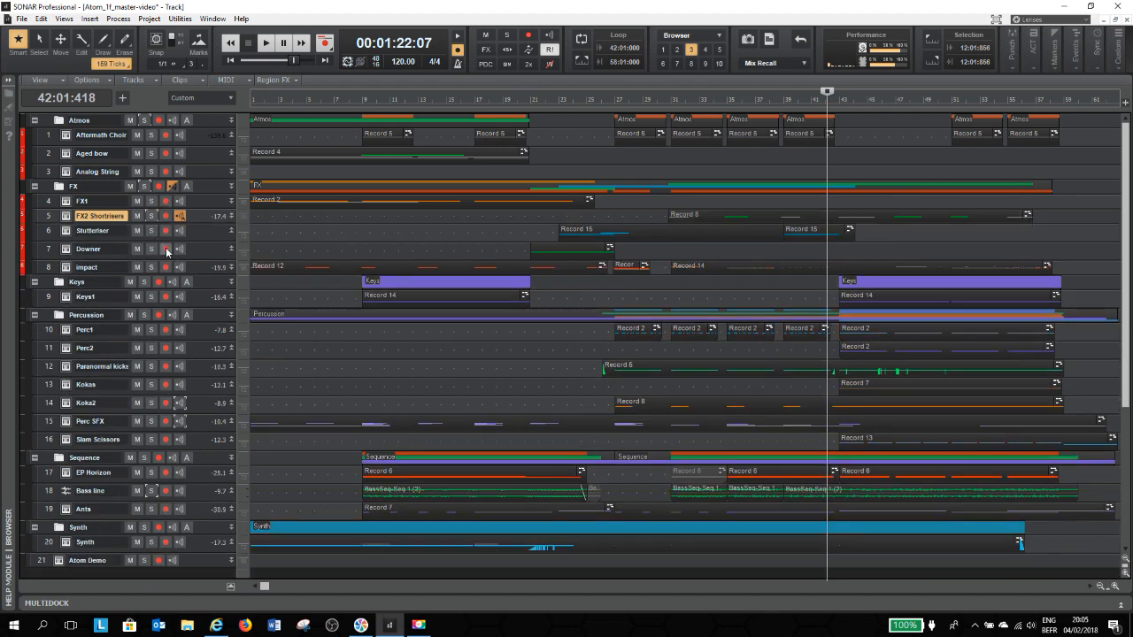
{"action": "left_click_drag", "start_coordinate": [184, 241], "coordinate": [186, 293]}
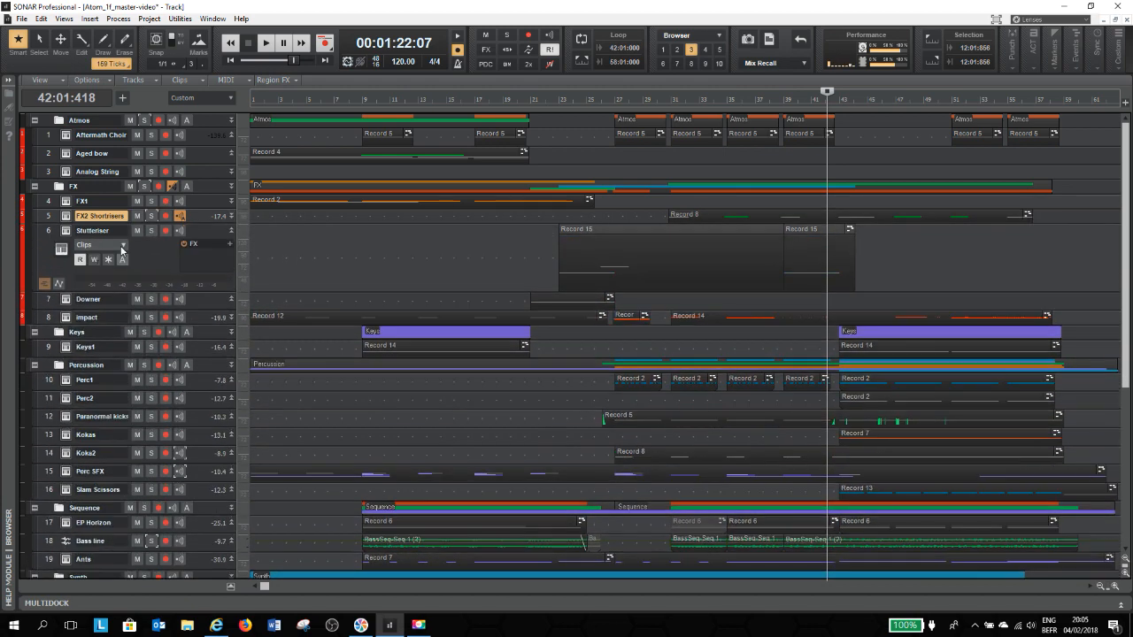
Step: Solo the Stutteriser track and audition it from bar 22 and again from bar 25
{"action": "left_click", "coordinate": [549, 104]}
{"action": "left_click", "coordinate": [151, 230]}
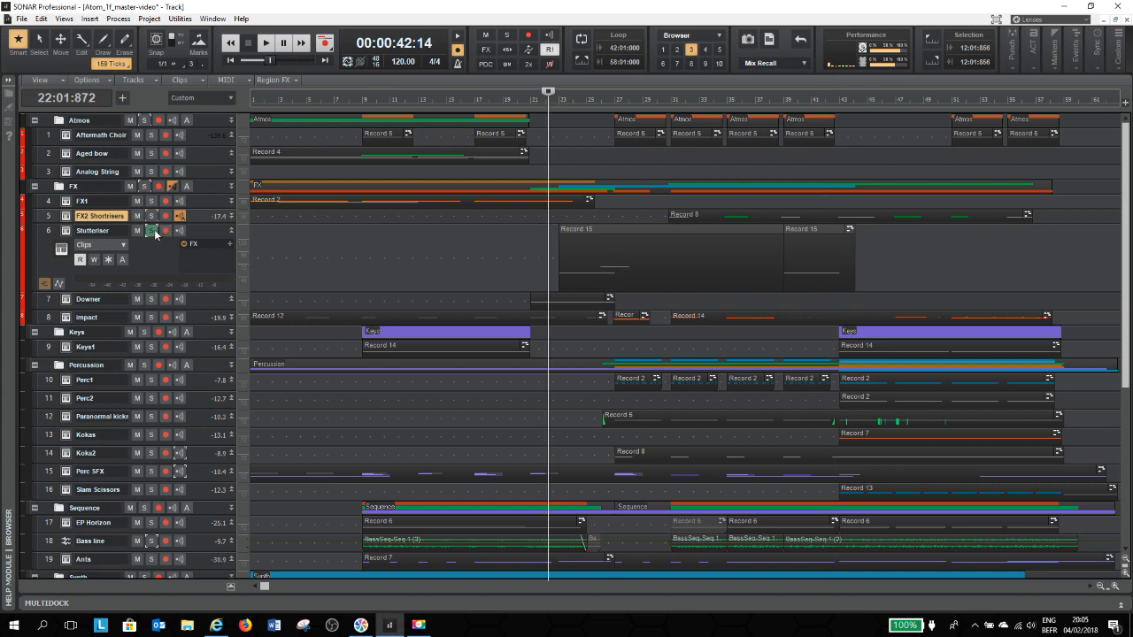
{"action": "key", "text": "space"}
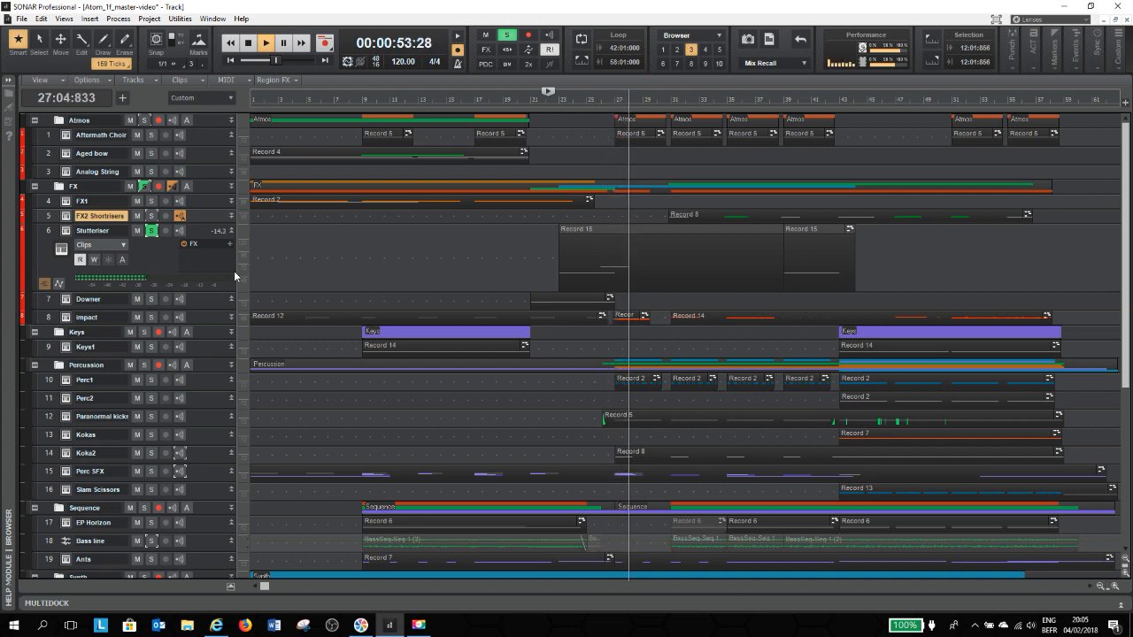
{"action": "key", "text": "space"}
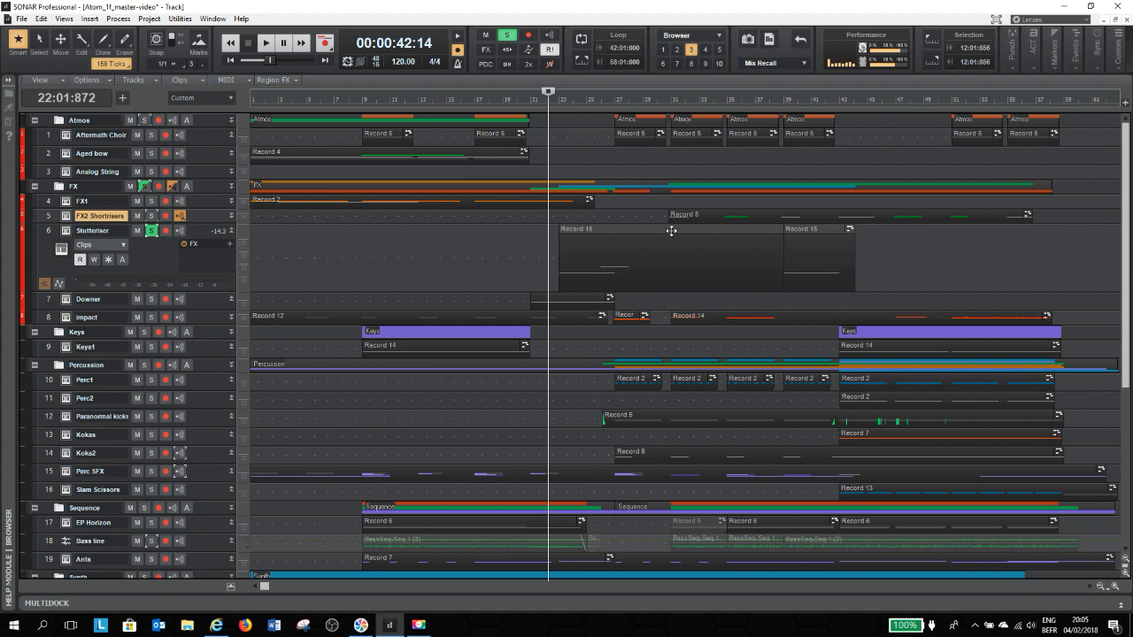
{"action": "left_click", "coordinate": [588, 100]}
{"action": "key", "text": "space"}
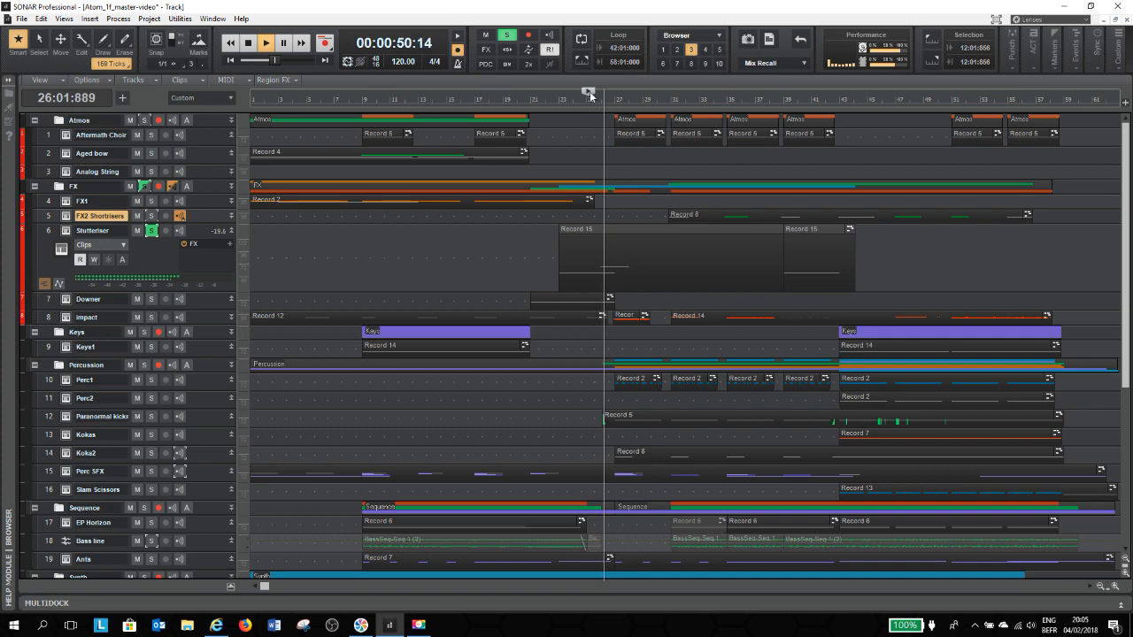
{"action": "key", "text": "space"}
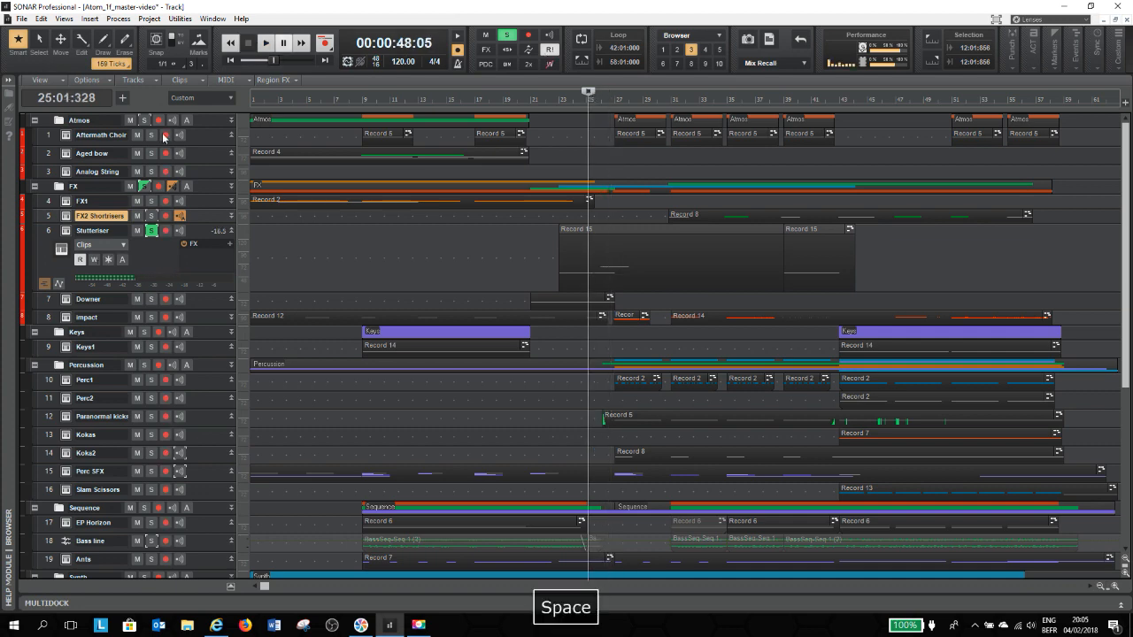
Step: Open the Stutteriser track's ATOM instrument, audition its Dead Stop and Atomic Transitions layers separately, and switch both layers back on
{"action": "left_click", "coordinate": [64, 232]}
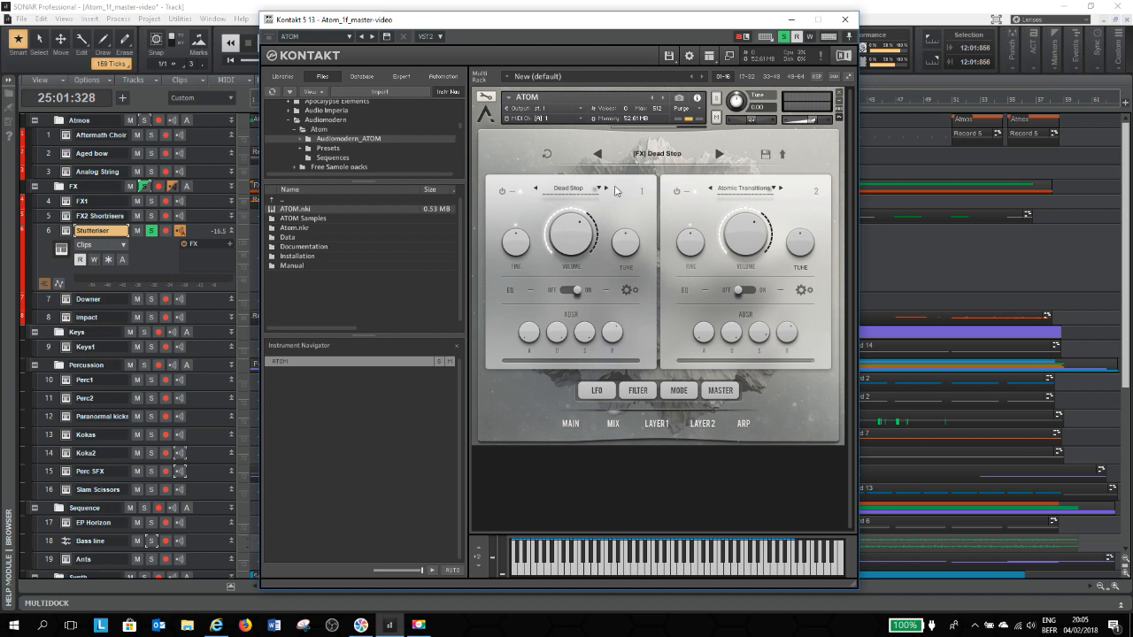
{"action": "left_click", "coordinate": [678, 192]}
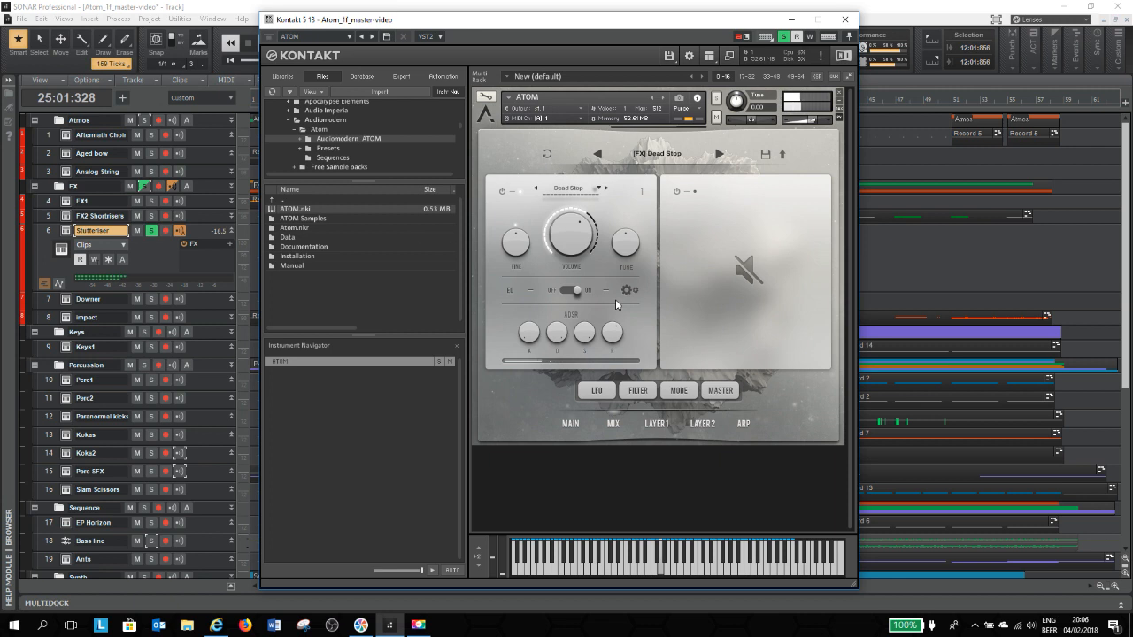
{"action": "left_click", "coordinate": [502, 192]}
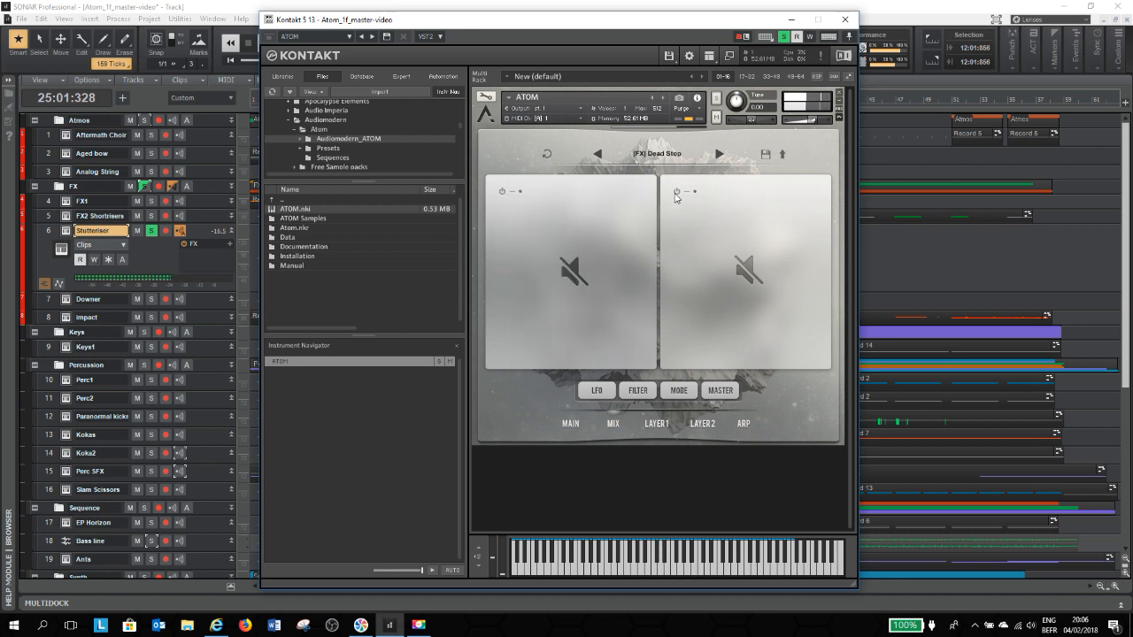
{"action": "left_click", "coordinate": [676, 191]}
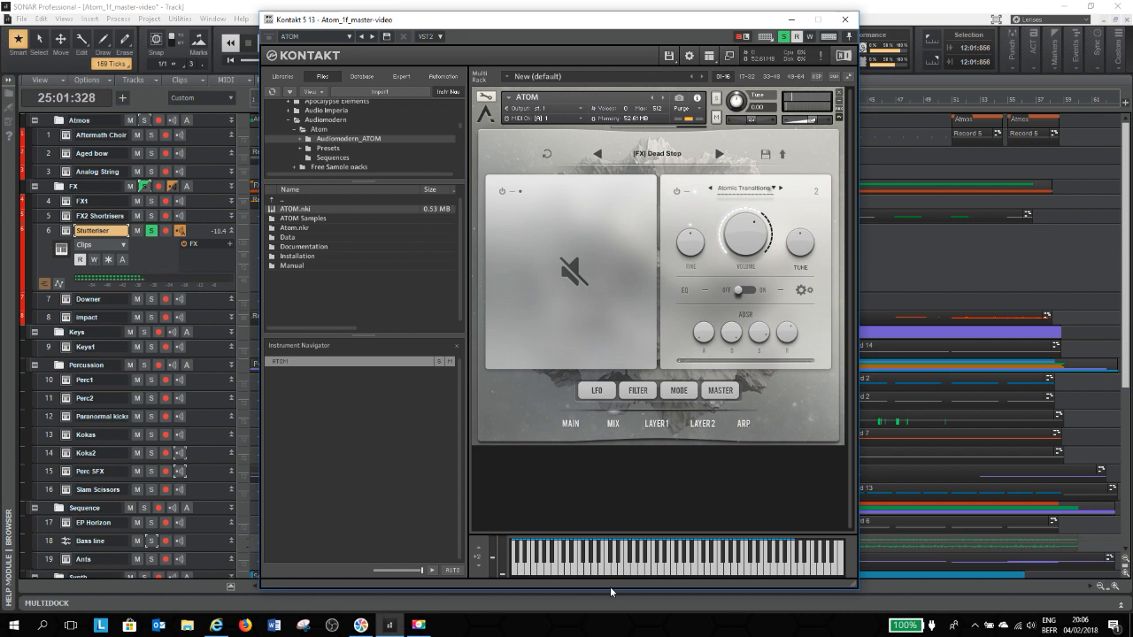
{"action": "left_click", "coordinate": [501, 191]}
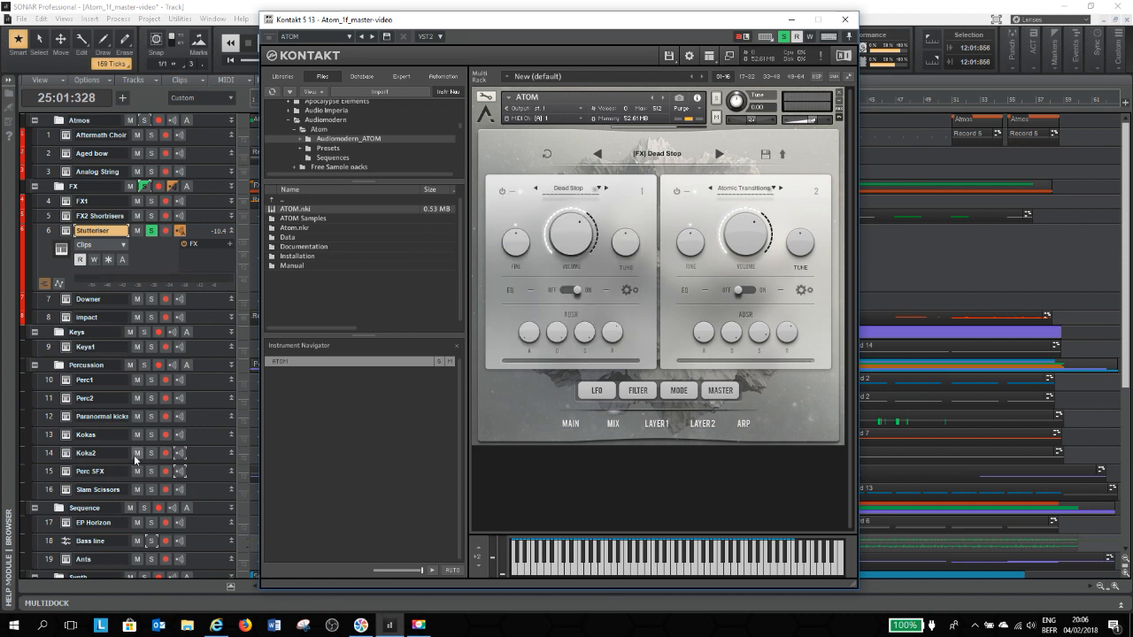
Step: Shrink the Stutteriser track and turn off its solo
{"action": "left_click_drag", "start_coordinate": [162, 290], "coordinate": [160, 240]}
{"action": "left_click", "coordinate": [151, 230]}
Step: Load the [FX] Dead Stop preset into the Atom Demo track's ATOM instrument and show its mix page
{"action": "left_click", "coordinate": [60, 559]}
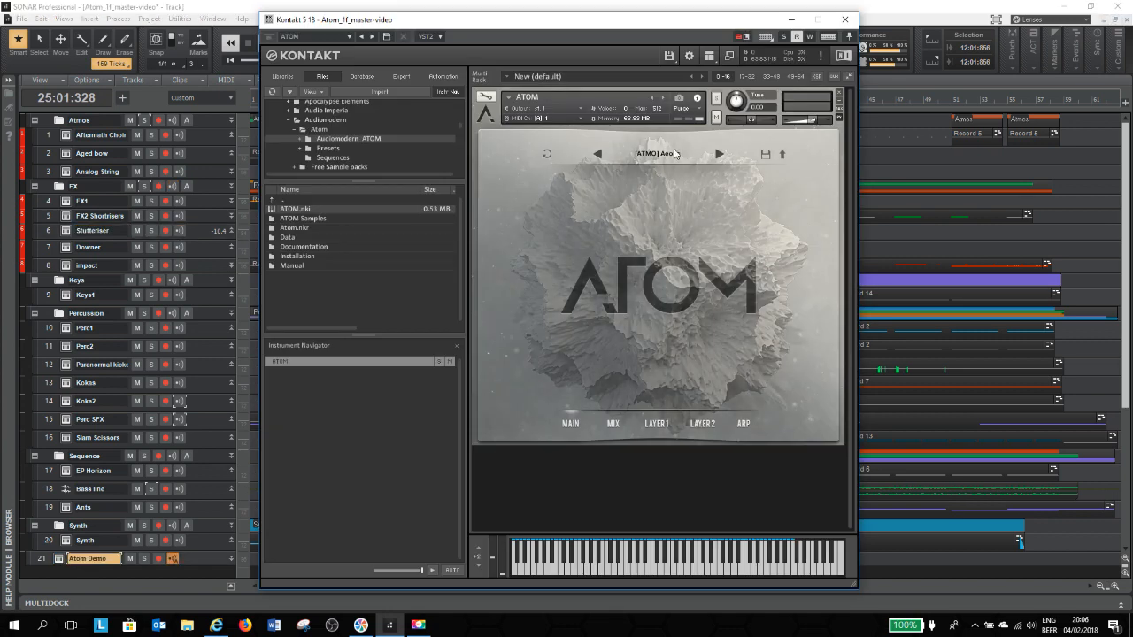
{"action": "left_click", "coordinate": [674, 153]}
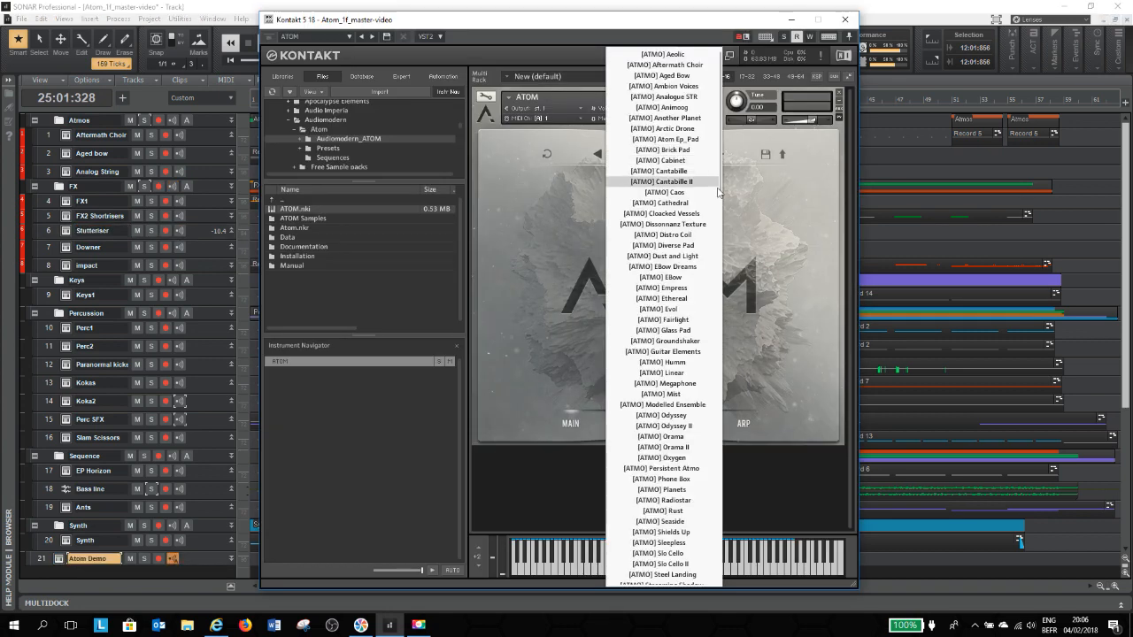
{"action": "left_click_drag", "start_coordinate": [722, 193], "coordinate": [720, 346]}
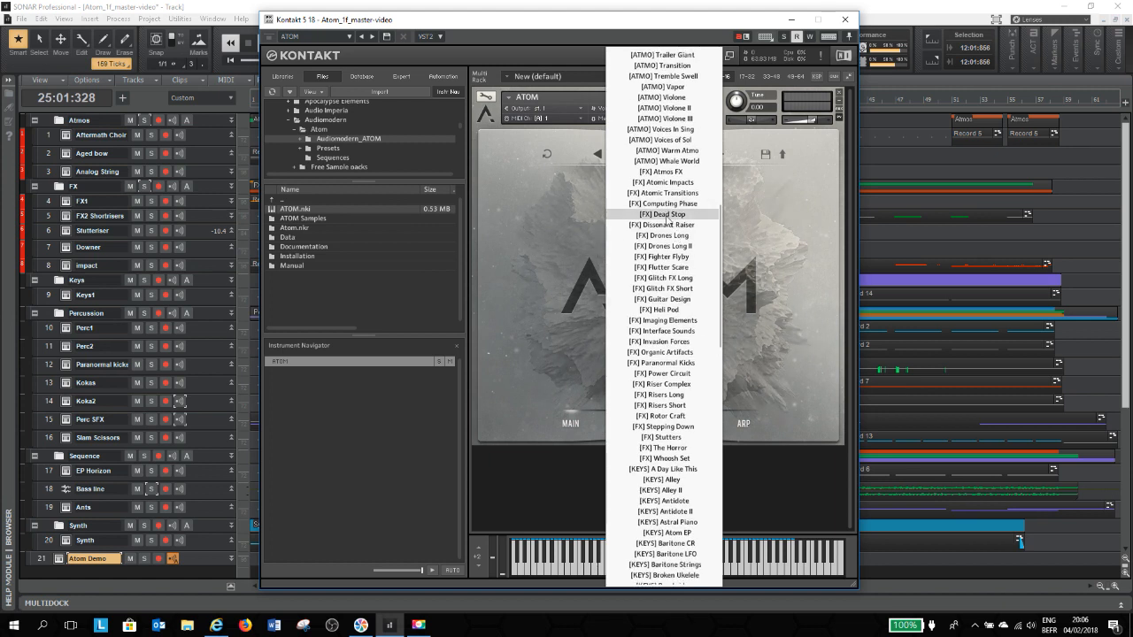
{"action": "left_click", "coordinate": [666, 221]}
{"action": "left_click", "coordinate": [613, 424]}
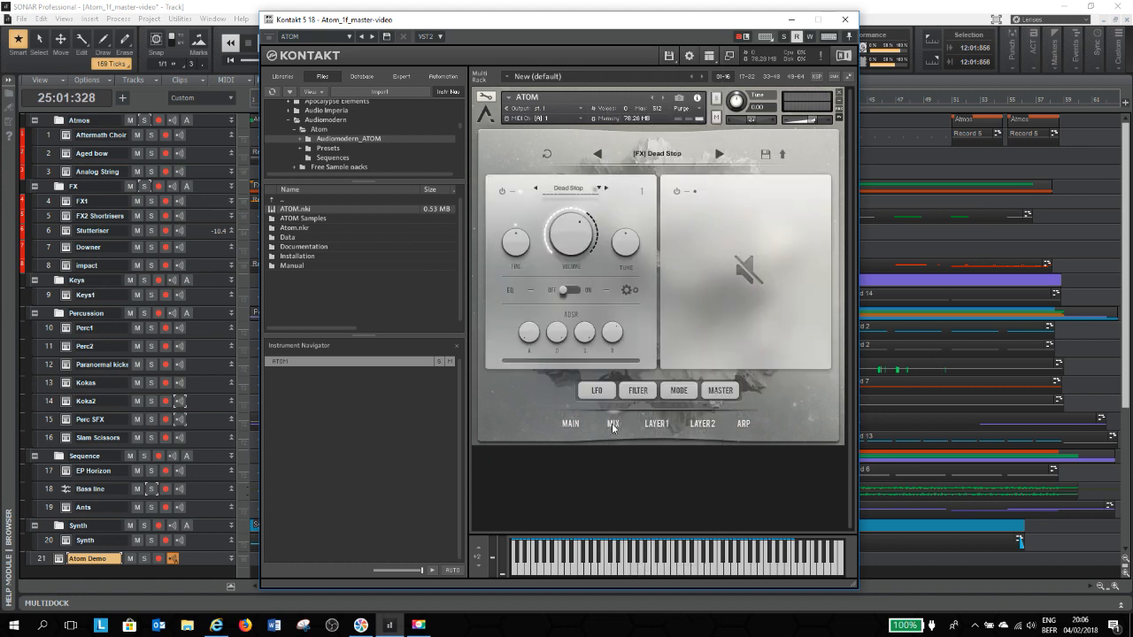
Step: Audition the Dead Stop and Atomic Transitions layers of the Atom Demo instrument separately, and leave both layers switched on
{"action": "left_click", "coordinate": [677, 191]}
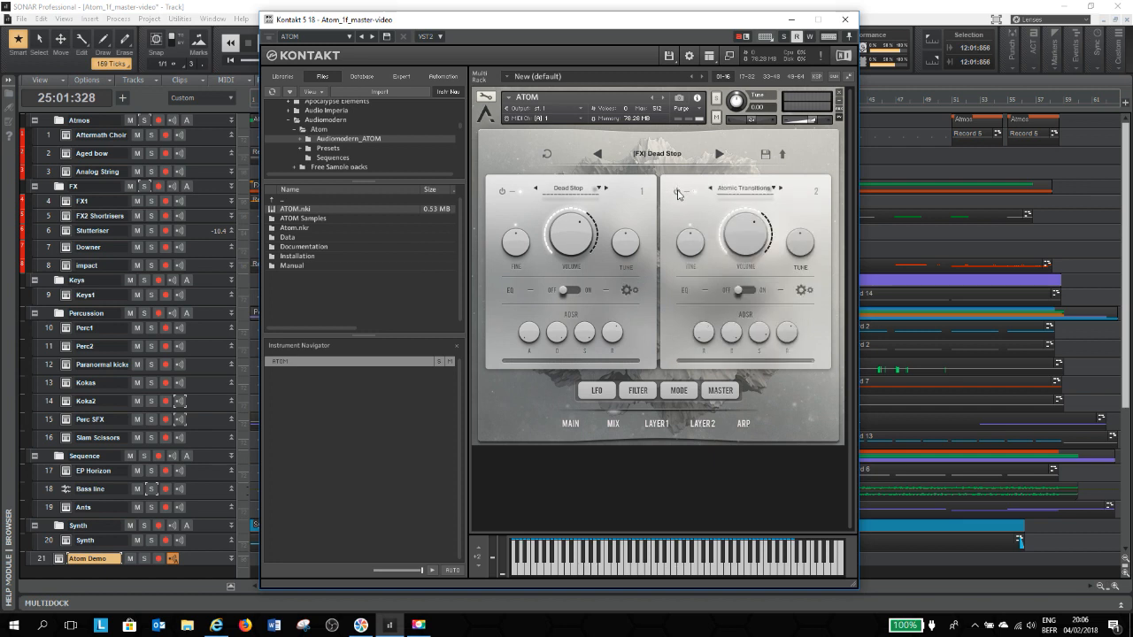
{"action": "left_click", "coordinate": [677, 192]}
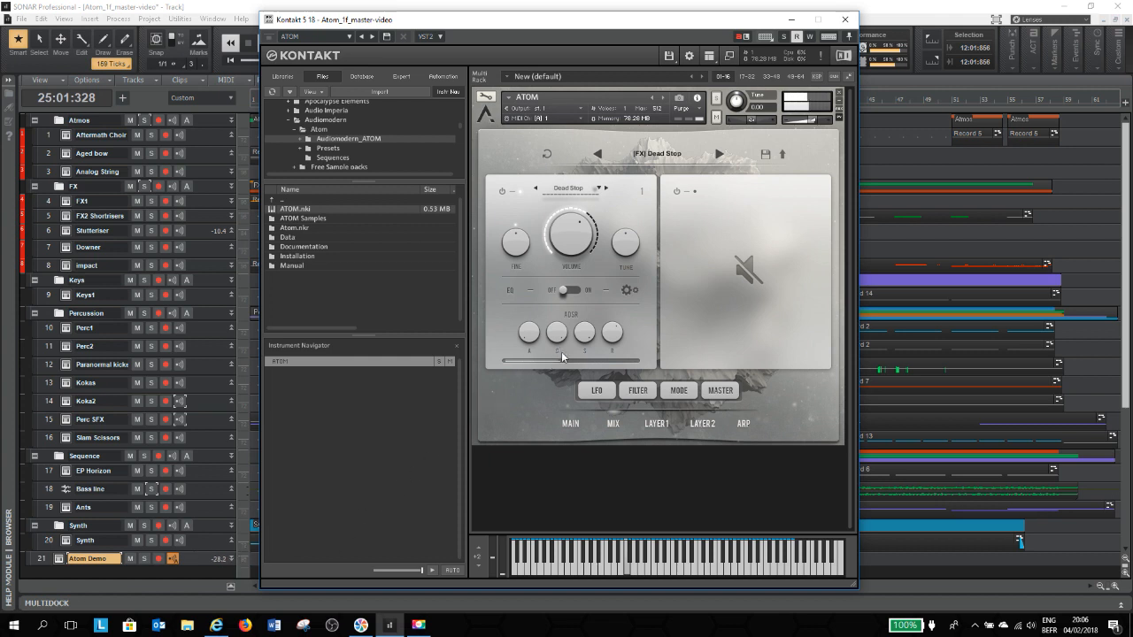
{"action": "left_click", "coordinate": [503, 192]}
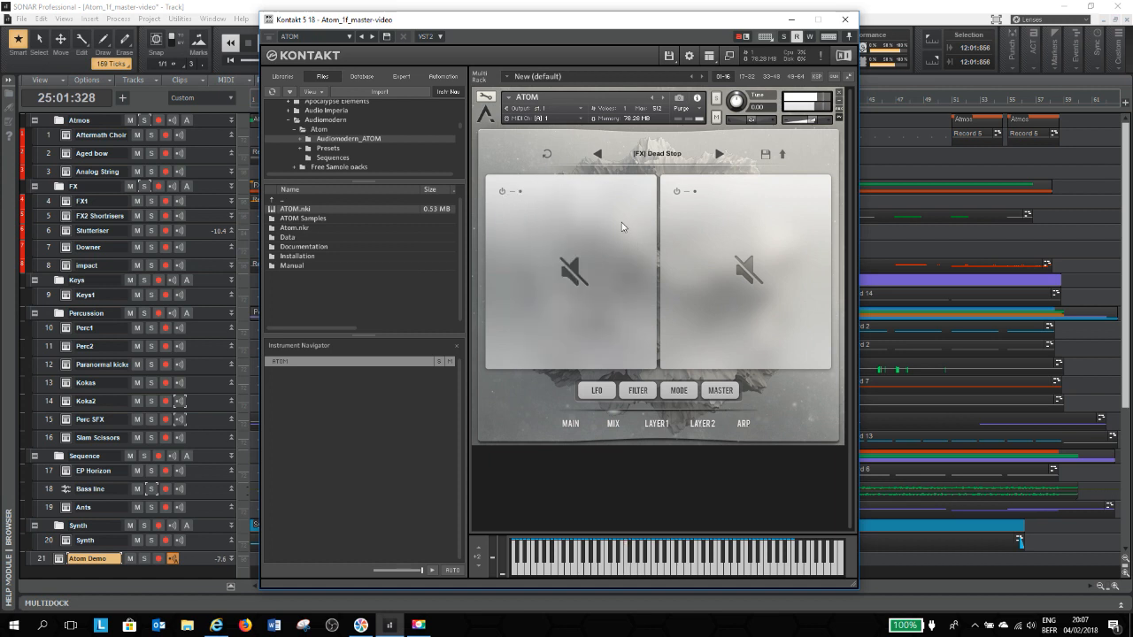
{"action": "left_click", "coordinate": [676, 192]}
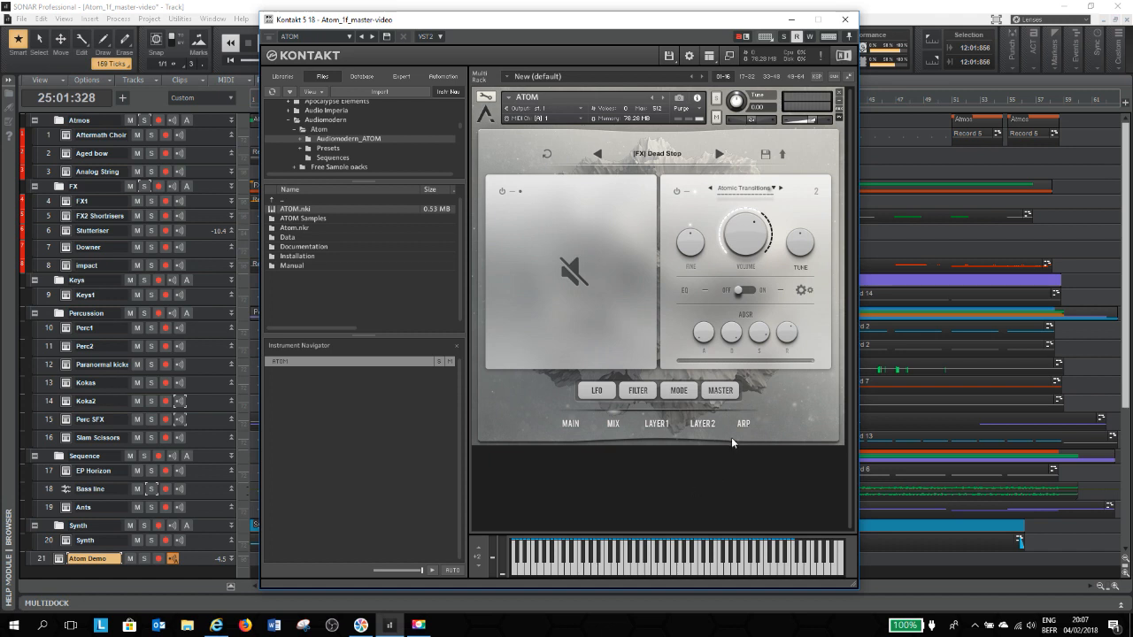
{"action": "left_click", "coordinate": [571, 269]}
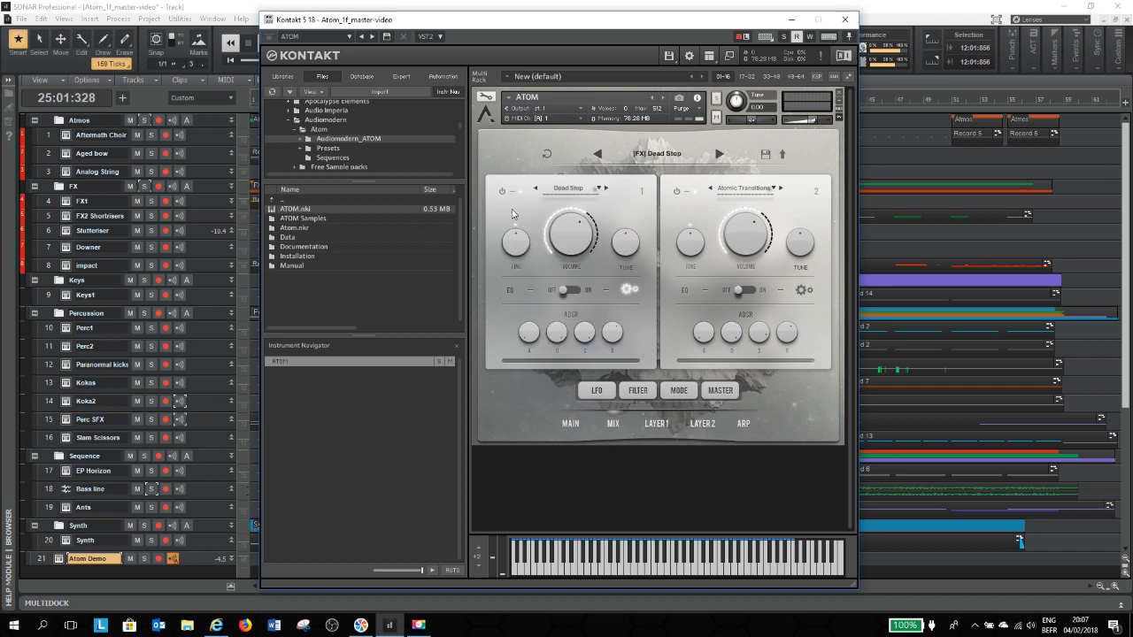
Step: Try the rate and amount of layer 1's Stutter effect, and switch the Stutter off
{"action": "left_click", "coordinate": [657, 425]}
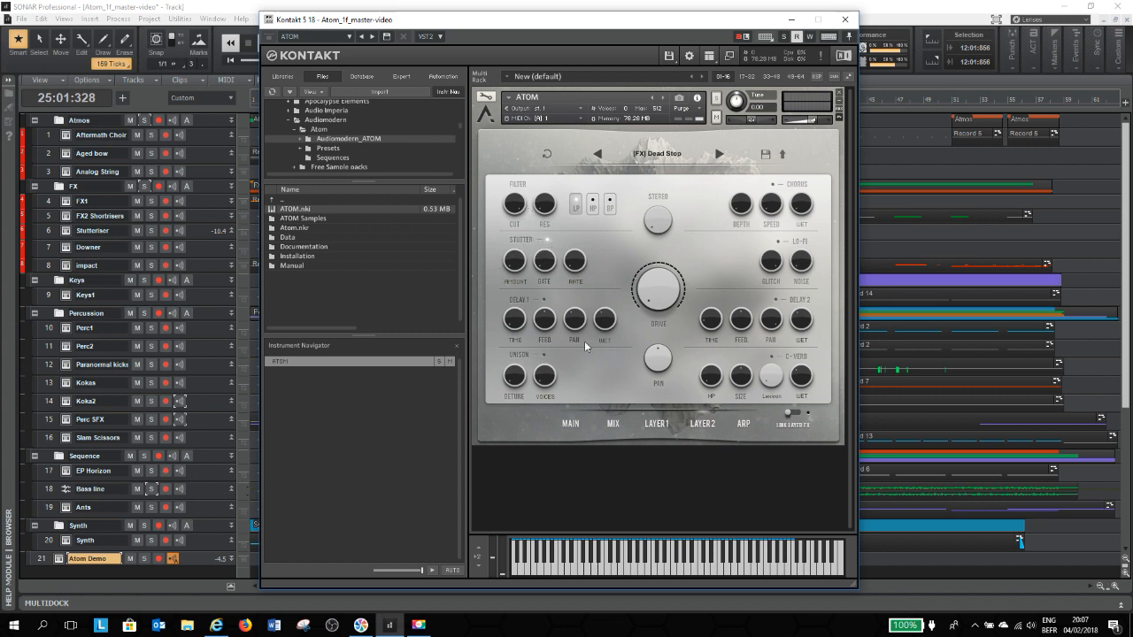
{"action": "left_click_drag", "start_coordinate": [578, 263], "coordinate": [580, 266]}
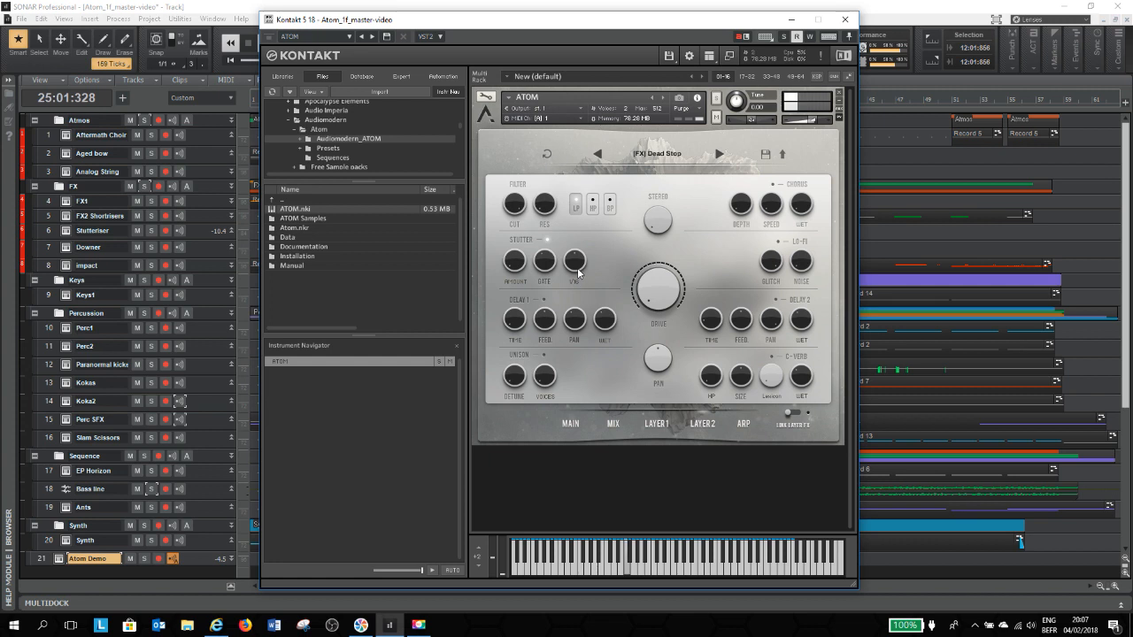
{"action": "left_click_drag", "start_coordinate": [498, 208], "coordinate": [519, 266]}
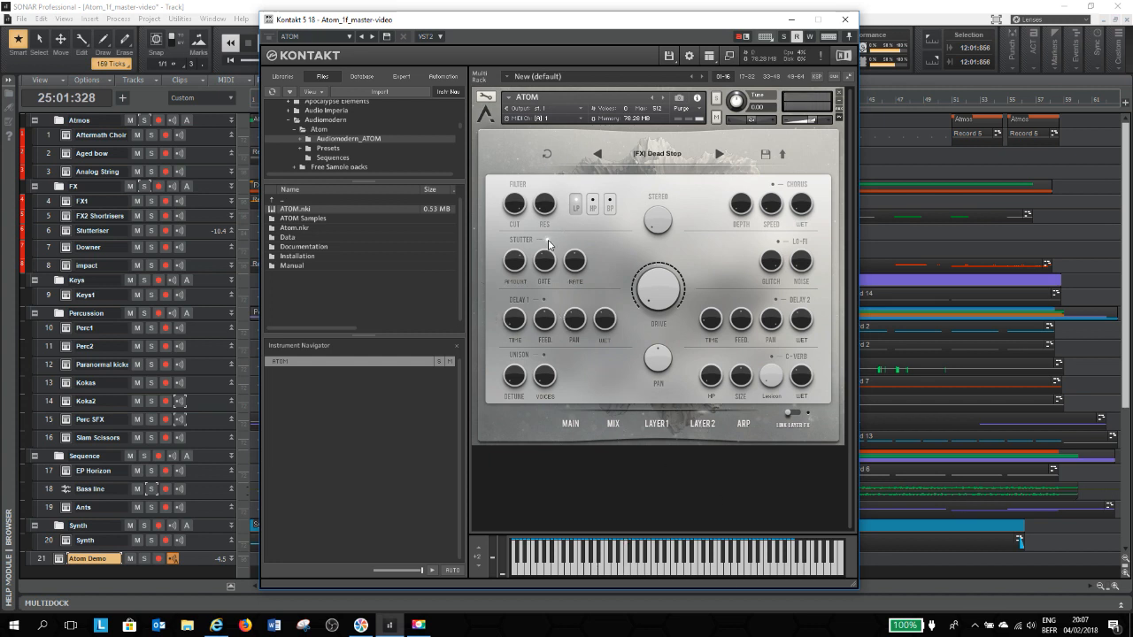
{"action": "left_click", "coordinate": [619, 425]}
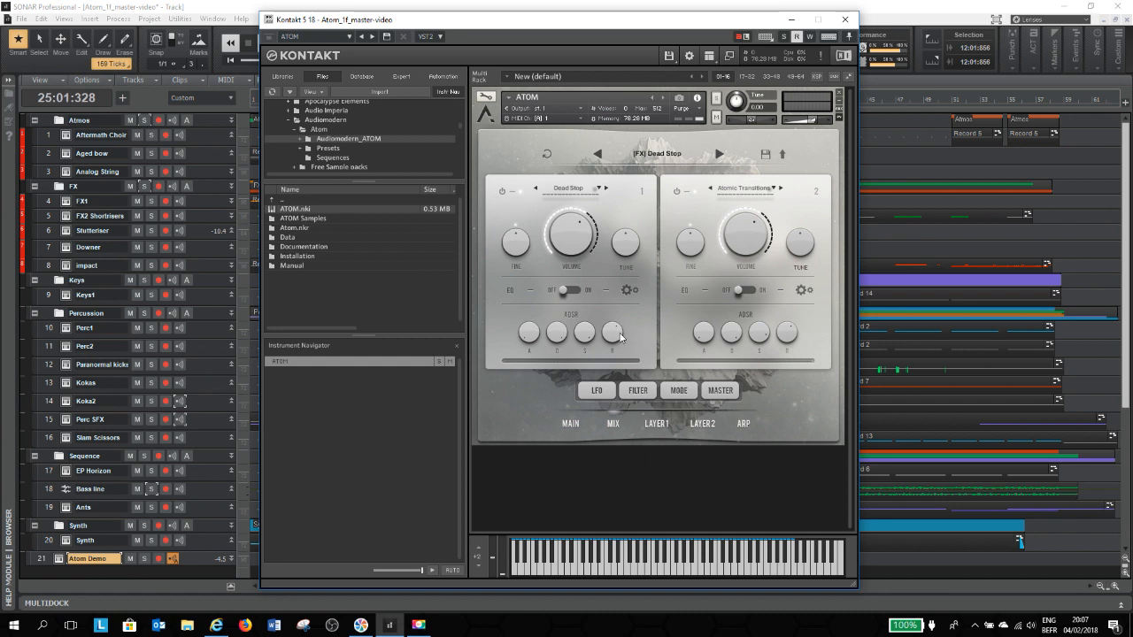
{"action": "left_click", "coordinate": [669, 426]}
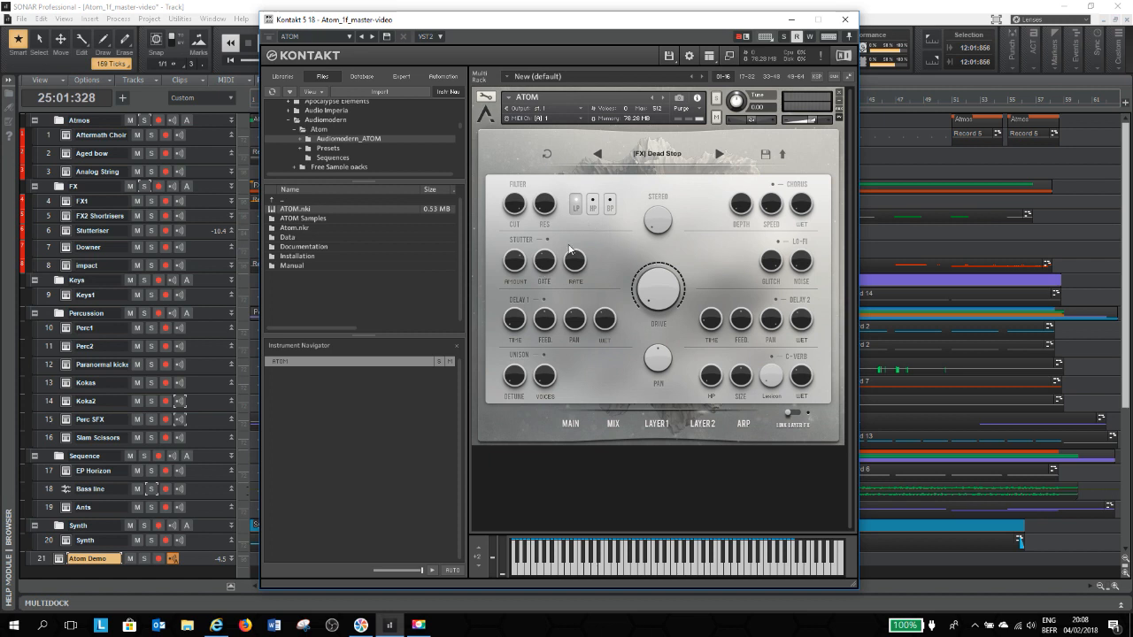
Step: Choose the square waveform in the LFO settings of the Atom Demo instrument
{"action": "left_click", "coordinate": [614, 424]}
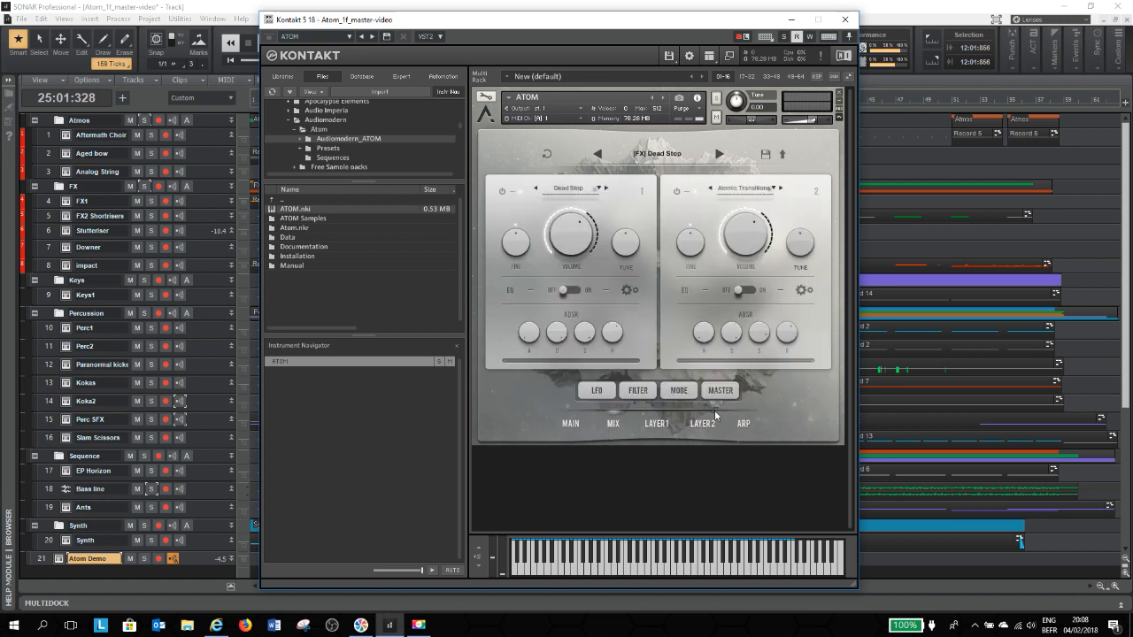
{"action": "left_click", "coordinate": [602, 393]}
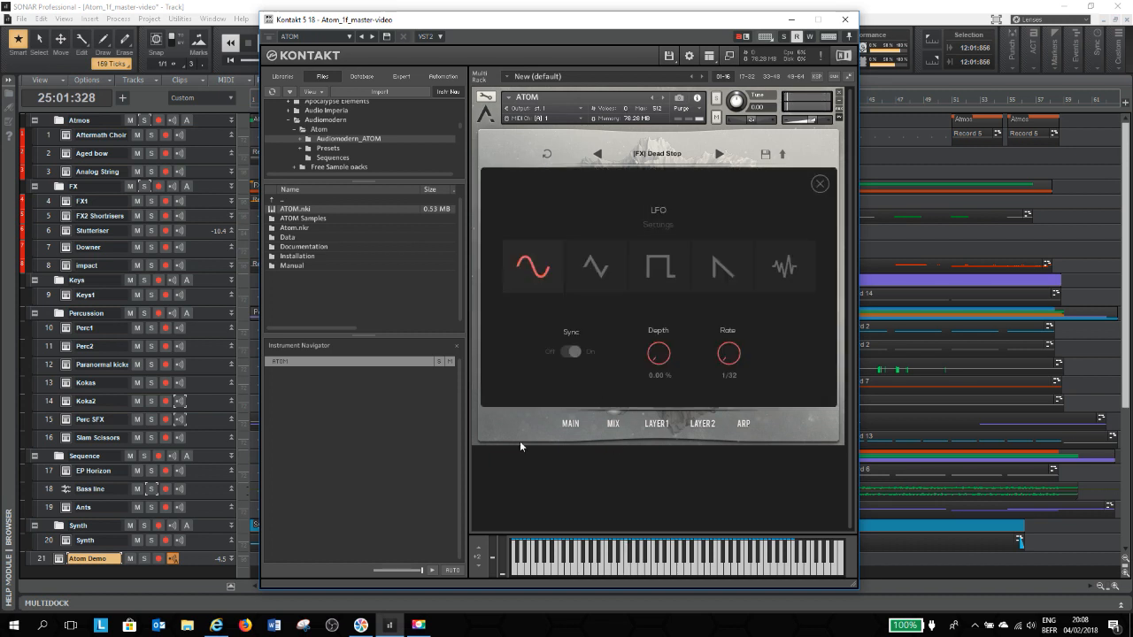
{"action": "left_click", "coordinate": [659, 268]}
Step: Check the LFO settings of the Stutteriser track's ATOM instrument, close them and return to the Atom Demo instrument
{"action": "left_click", "coordinate": [66, 232]}
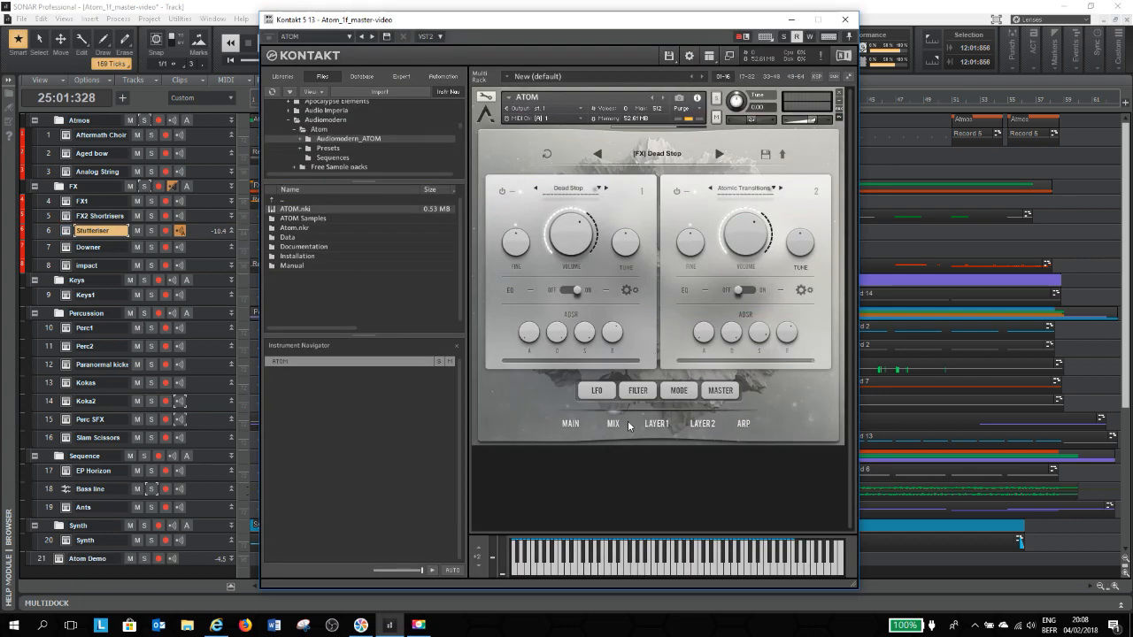
{"action": "left_click", "coordinate": [598, 392]}
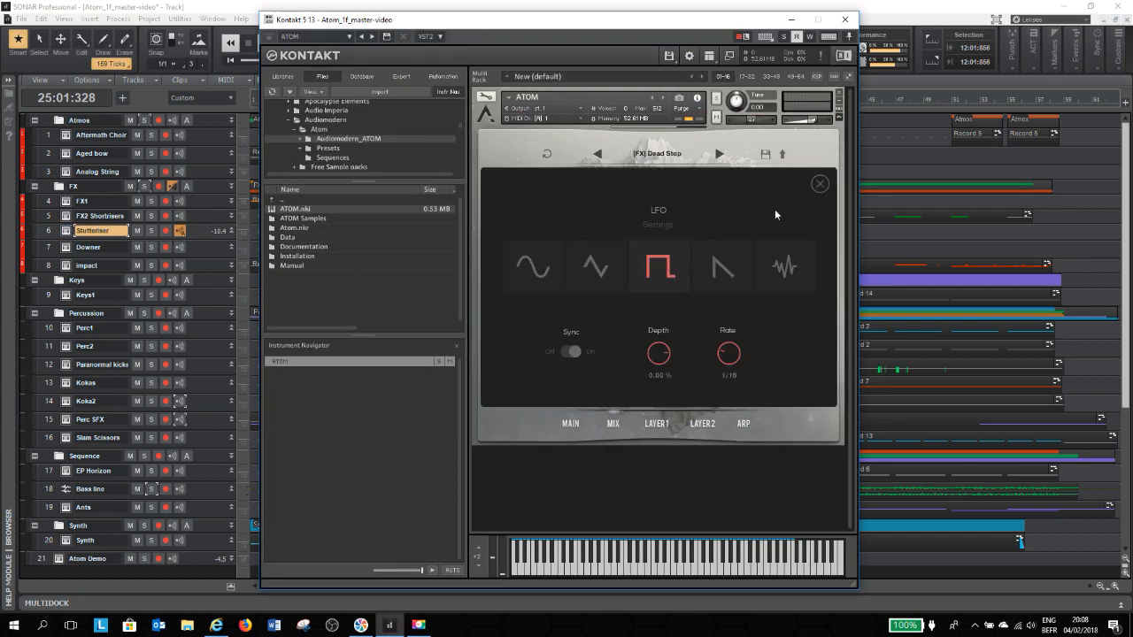
{"action": "left_click", "coordinate": [820, 184]}
{"action": "left_click", "coordinate": [60, 559]}
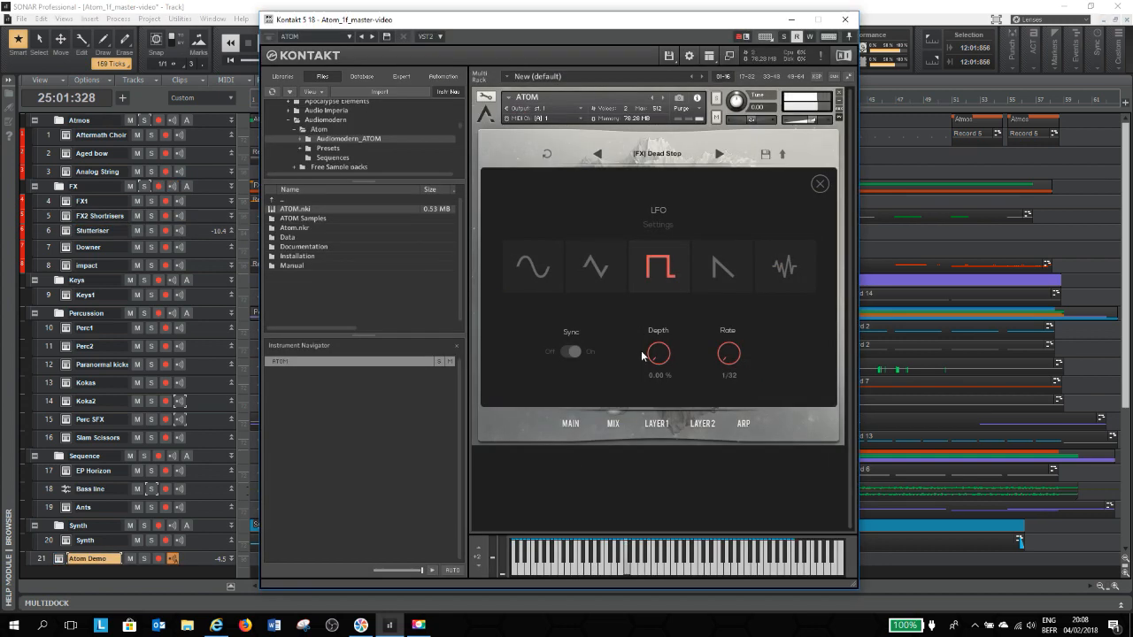
Step: Set the Atom Demo instrument's LFO rate to 1/8 and its depth to 63.2 %
{"action": "scroll", "coordinate": [727, 359], "scroll_direction": "down", "scroll_amount": 6}
{"action": "left_click_drag", "start_coordinate": [734, 351], "coordinate": [734, 368]}
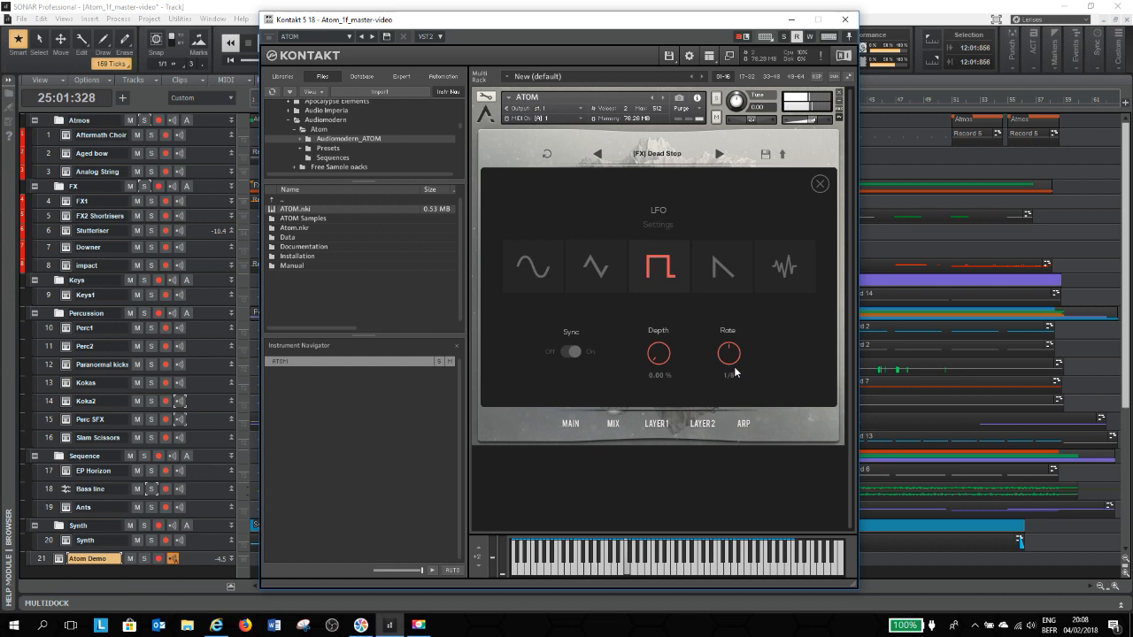
{"action": "left_click_drag", "start_coordinate": [657, 362], "coordinate": [642, 265]}
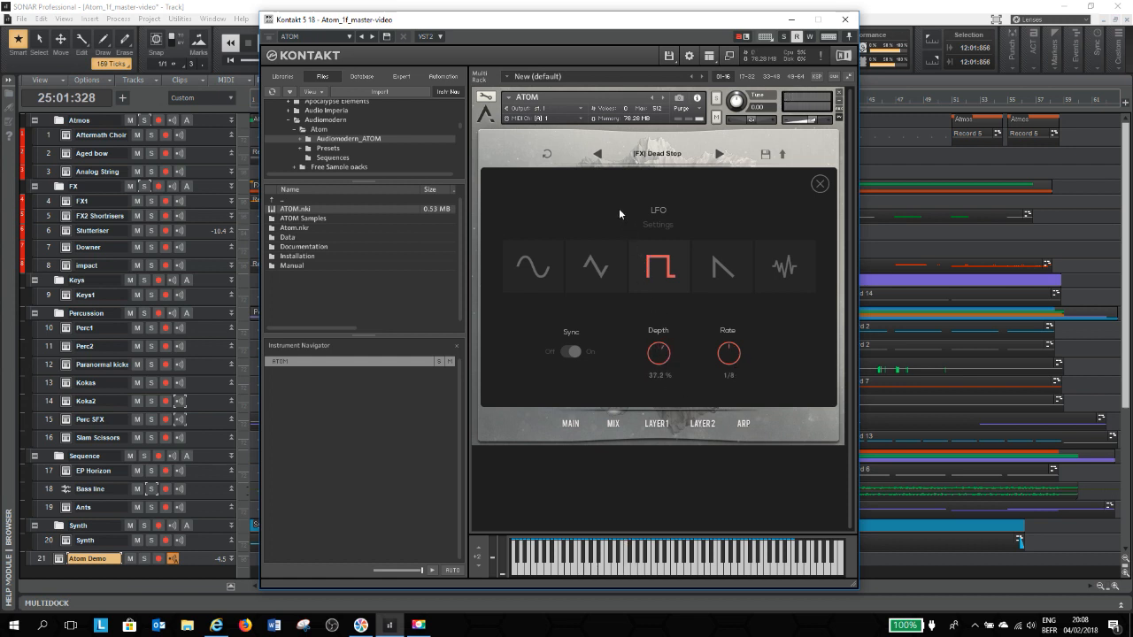
{"action": "left_click_drag", "start_coordinate": [621, 182], "coordinate": [628, 175]}
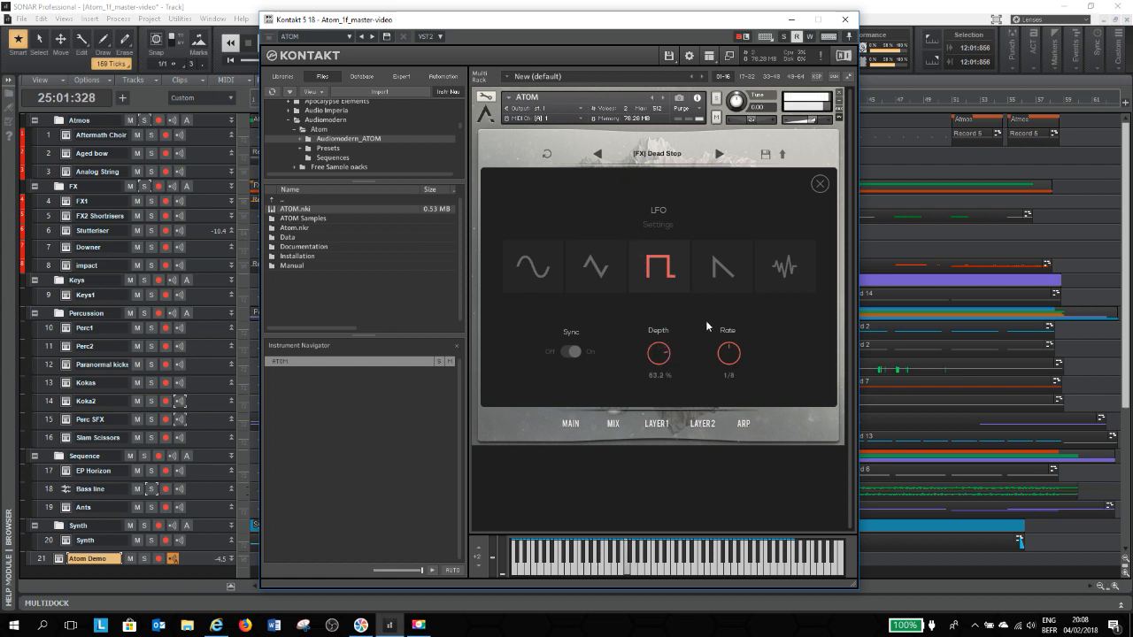
Step: Set the Atom Demo instrument's LFO rate to 1/16 and close the LFO settings
{"action": "left_click_drag", "start_coordinate": [727, 355], "coordinate": [707, 304]}
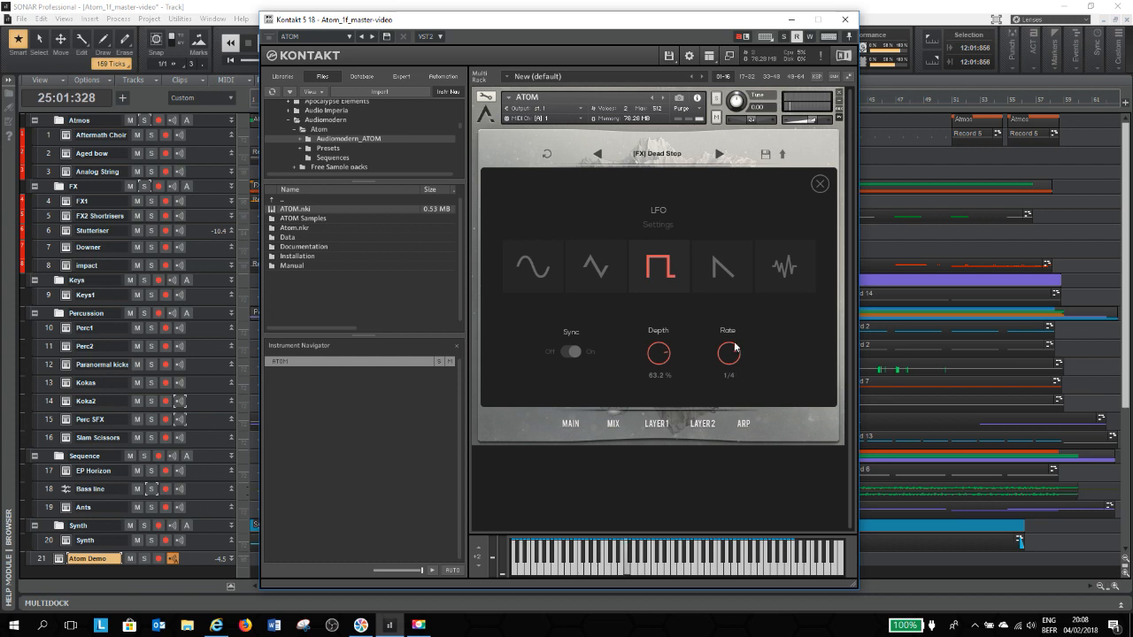
{"action": "left_click_drag", "start_coordinate": [733, 358], "coordinate": [737, 383]}
{"action": "left_click_drag", "start_coordinate": [732, 373], "coordinate": [734, 382]}
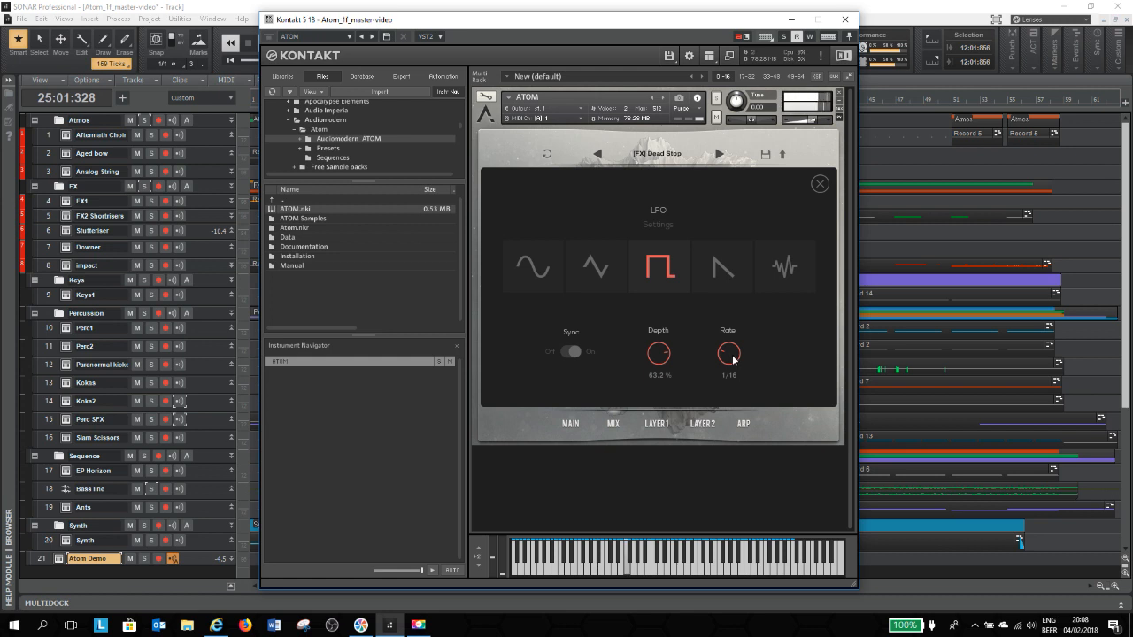
{"action": "left_click", "coordinate": [815, 186]}
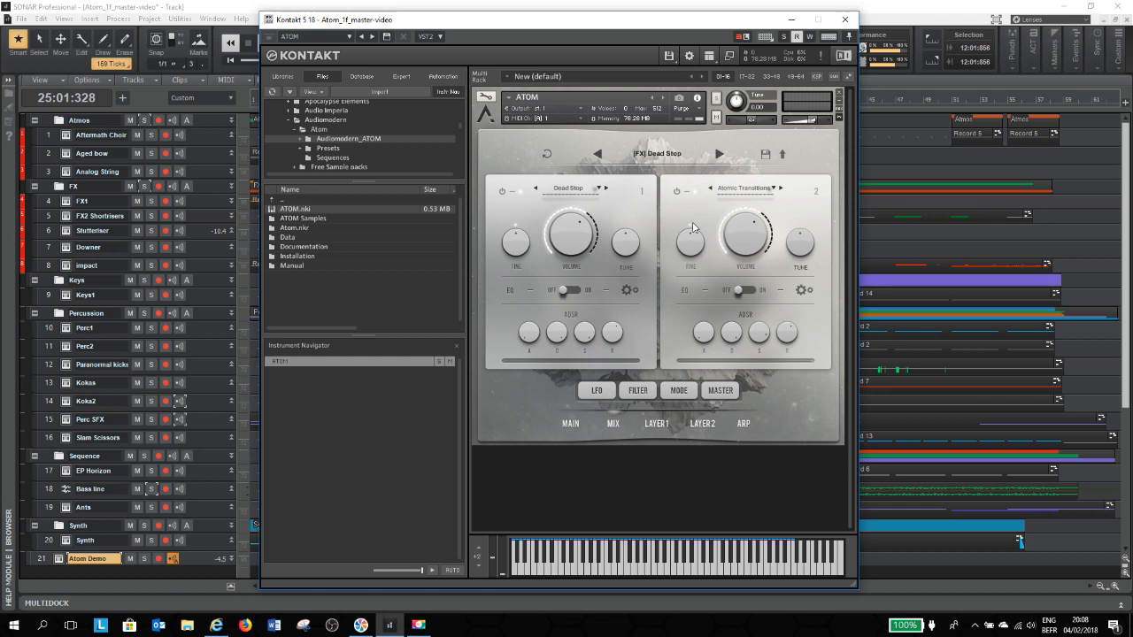
Step: Compare the Atom Demo instrument's two layers by muting each in turn, leave only layer 2 on, check layer 1's effects and close the instrument
{"action": "left_click", "coordinate": [677, 191]}
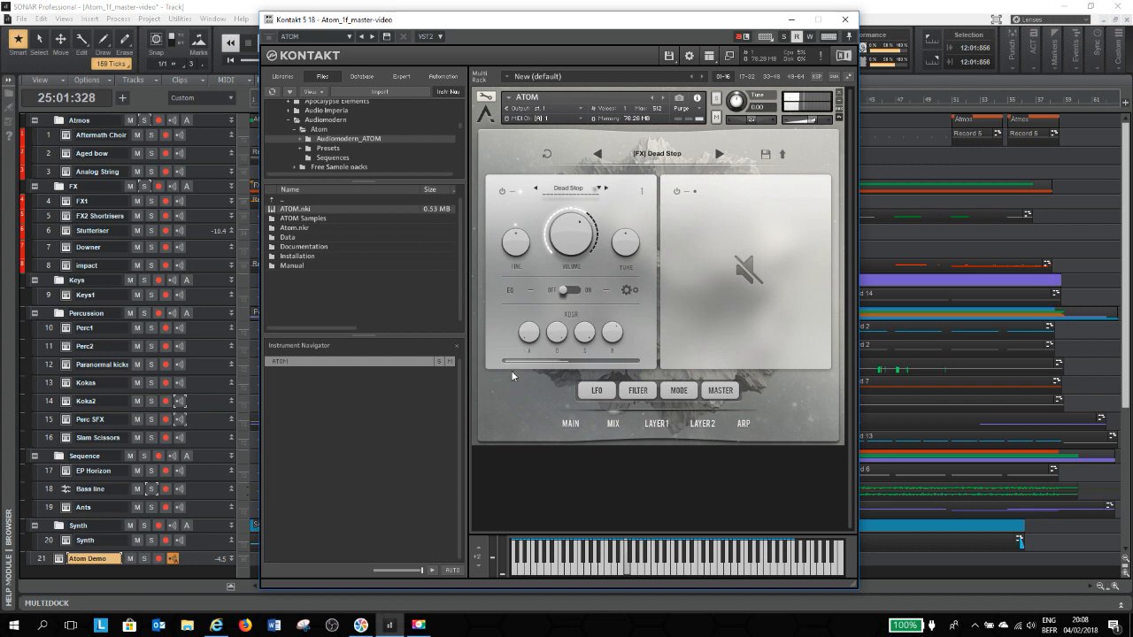
{"action": "left_click", "coordinate": [676, 190]}
{"action": "left_click", "coordinate": [502, 192]}
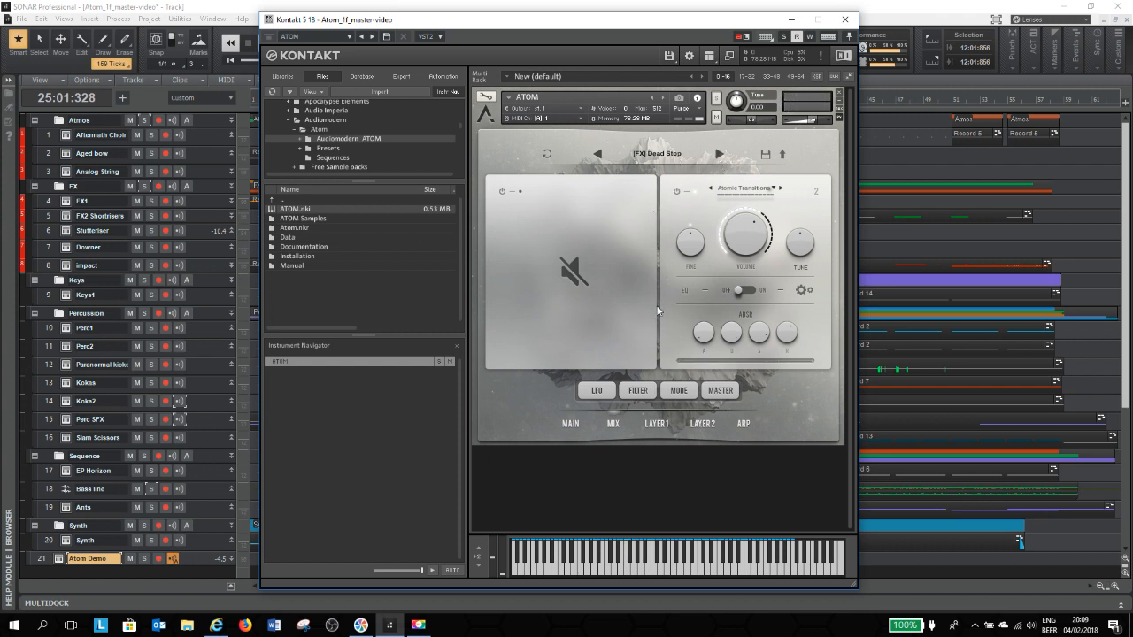
{"action": "left_click", "coordinate": [657, 423]}
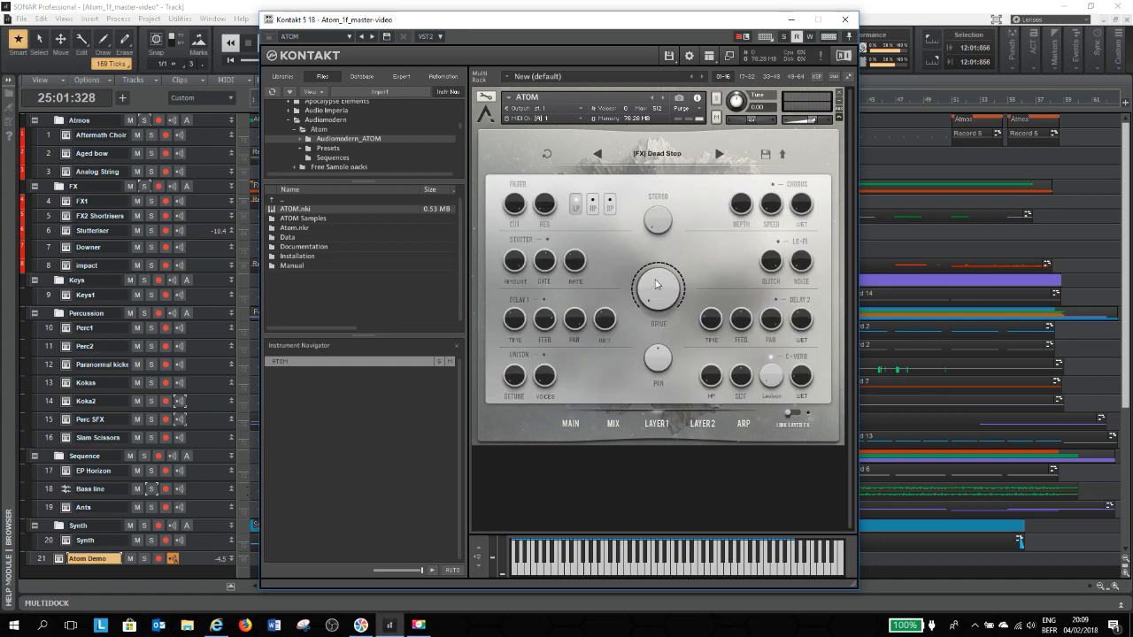
{"action": "left_click", "coordinate": [847, 20]}
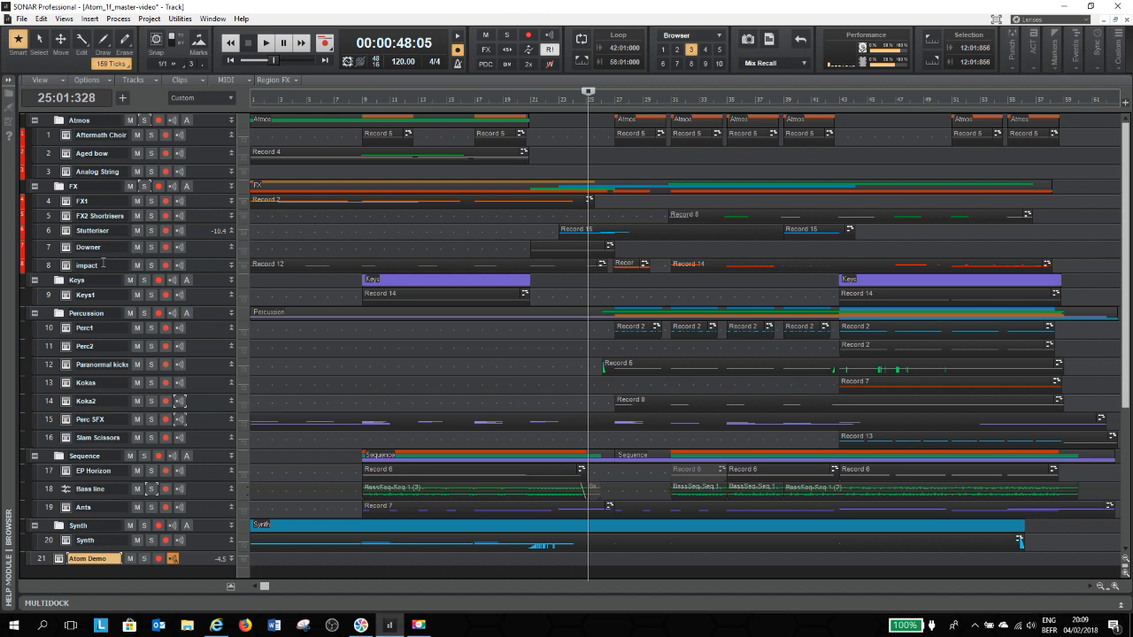
Step: Examine the layer effects and mix settings of the Downer track's ATOM instrument, and close it
{"action": "left_click", "coordinate": [535, 97]}
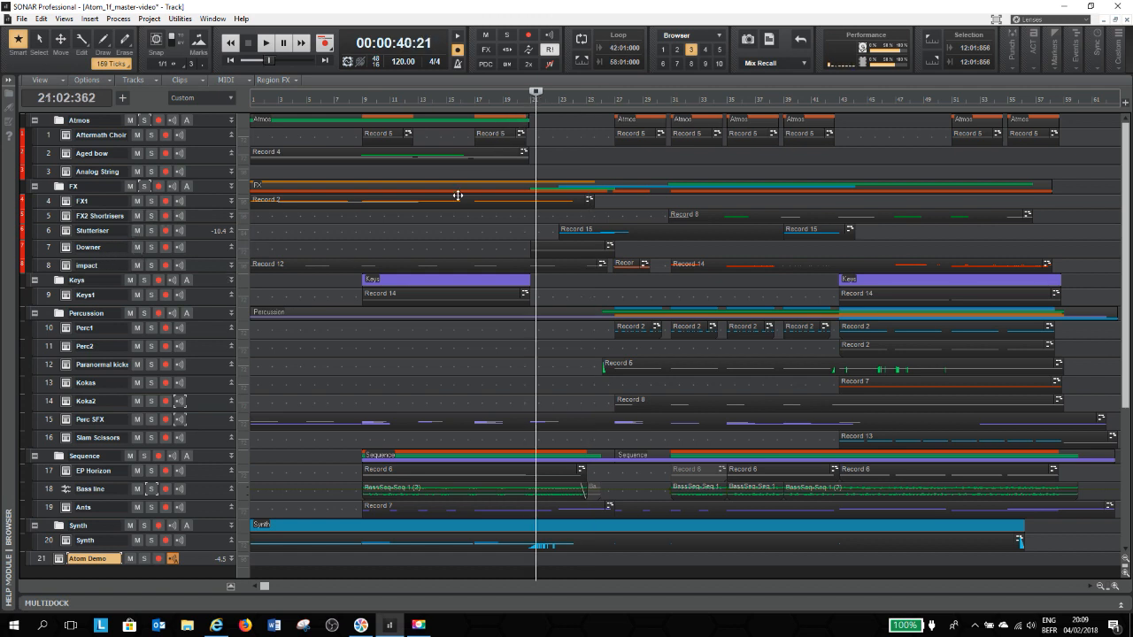
{"action": "left_click", "coordinate": [66, 248]}
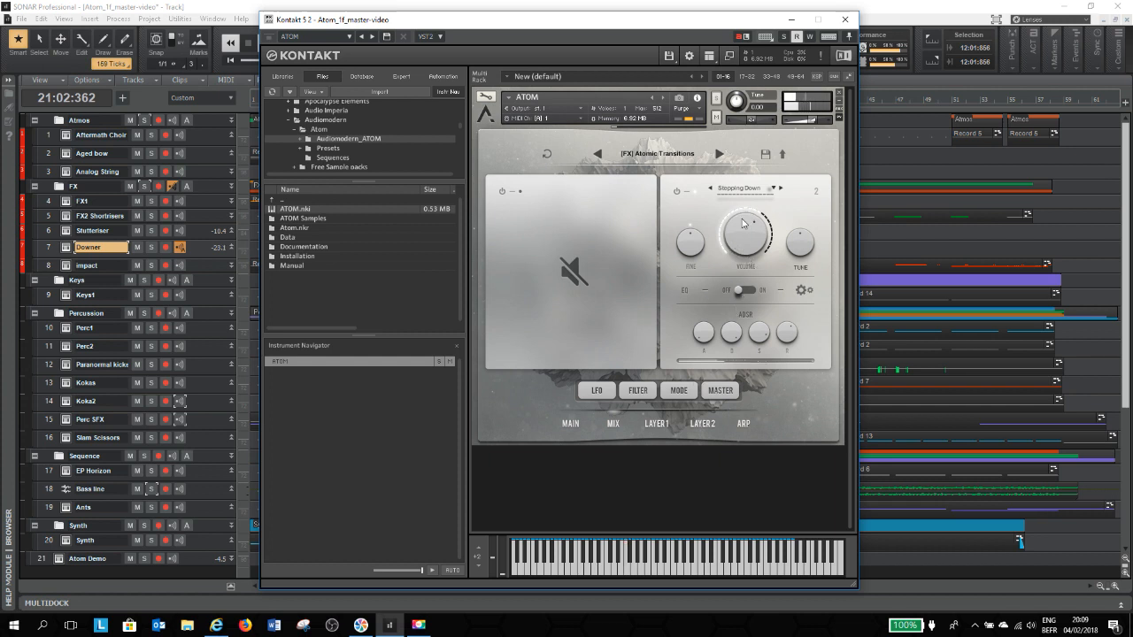
{"action": "left_click", "coordinate": [658, 424]}
{"action": "left_click", "coordinate": [701, 424]}
{"action": "left_click", "coordinate": [613, 424]}
{"action": "left_click", "coordinate": [844, 19]}
Step: Play the arrangement from about bar 20 to hear the Downer track in context, and stop playback
{"action": "left_click", "coordinate": [521, 99]}
{"action": "key", "text": "space"}
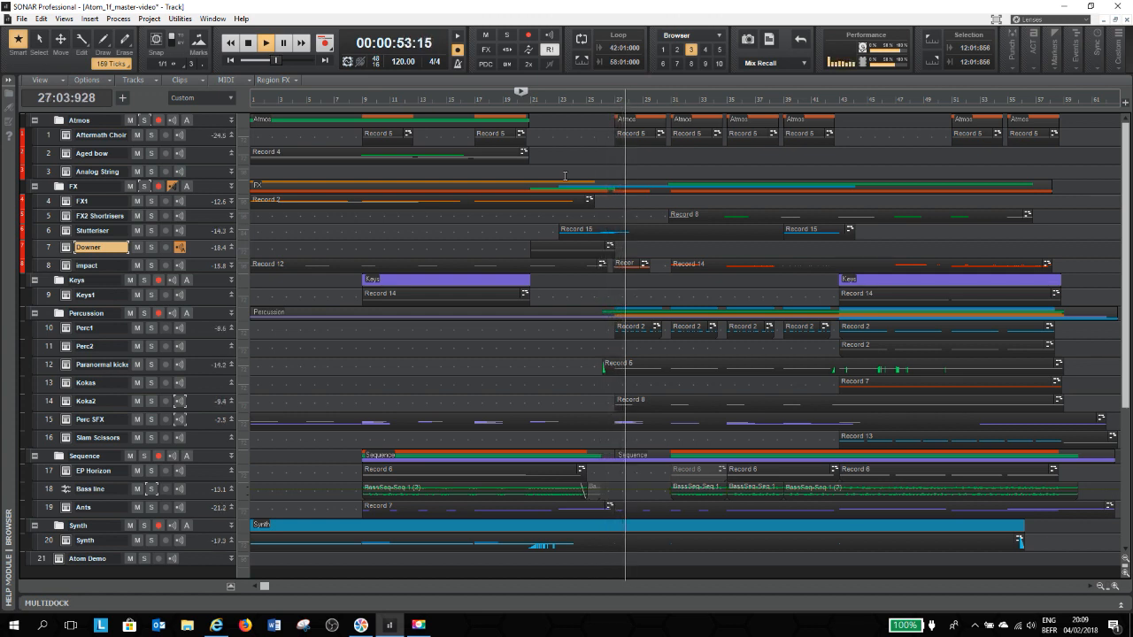
{"action": "key", "text": "space"}
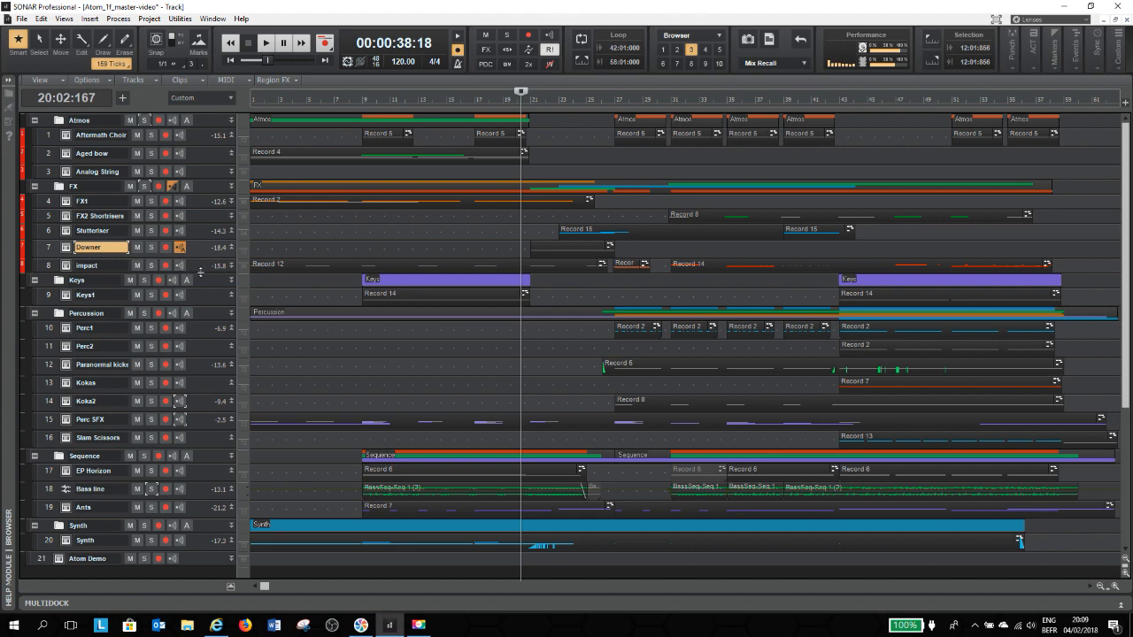
Step: Enlarge the impact track, examine its ATOM instrument's layer 1 effects and mix settings, and close the instrument
{"action": "left_click_drag", "start_coordinate": [200, 272], "coordinate": [197, 299]}
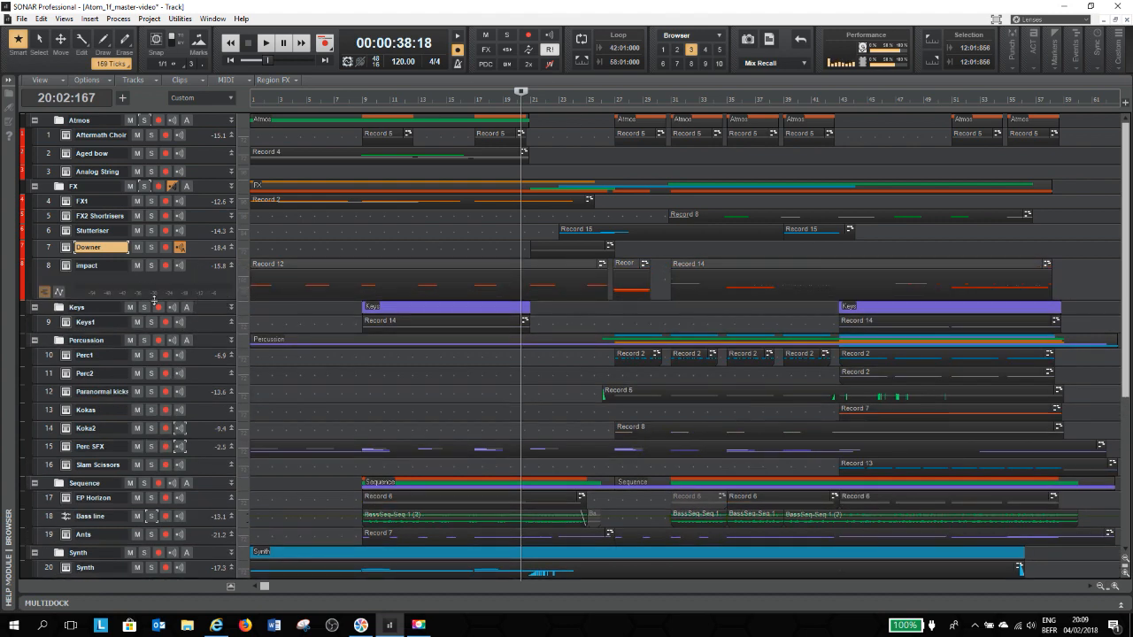
{"action": "left_click", "coordinate": [66, 266]}
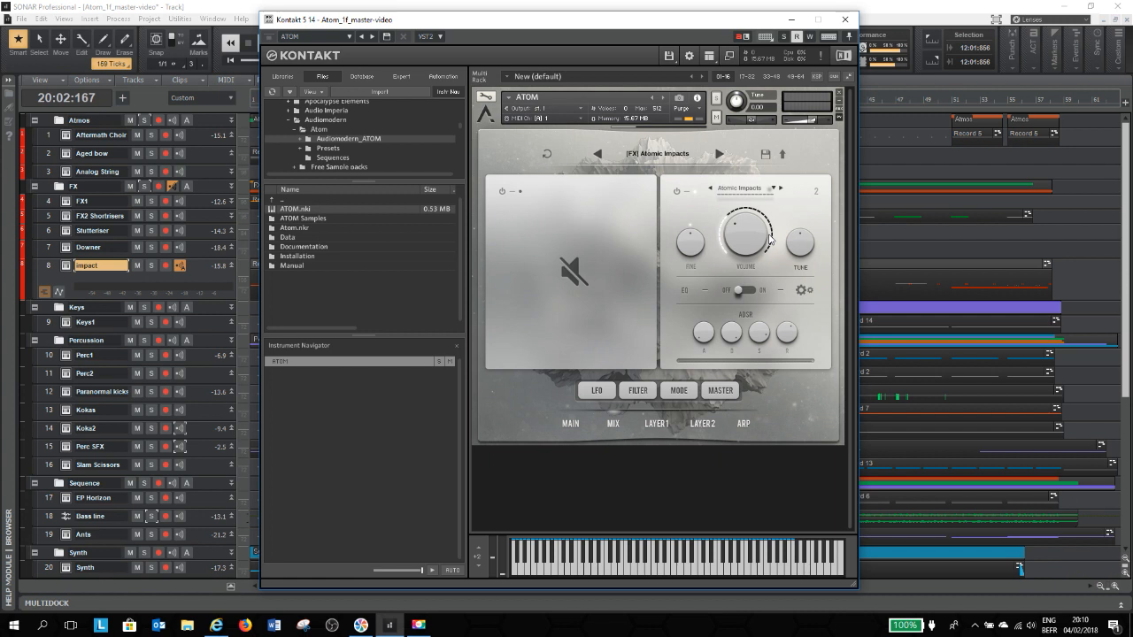
{"action": "left_click", "coordinate": [735, 386]}
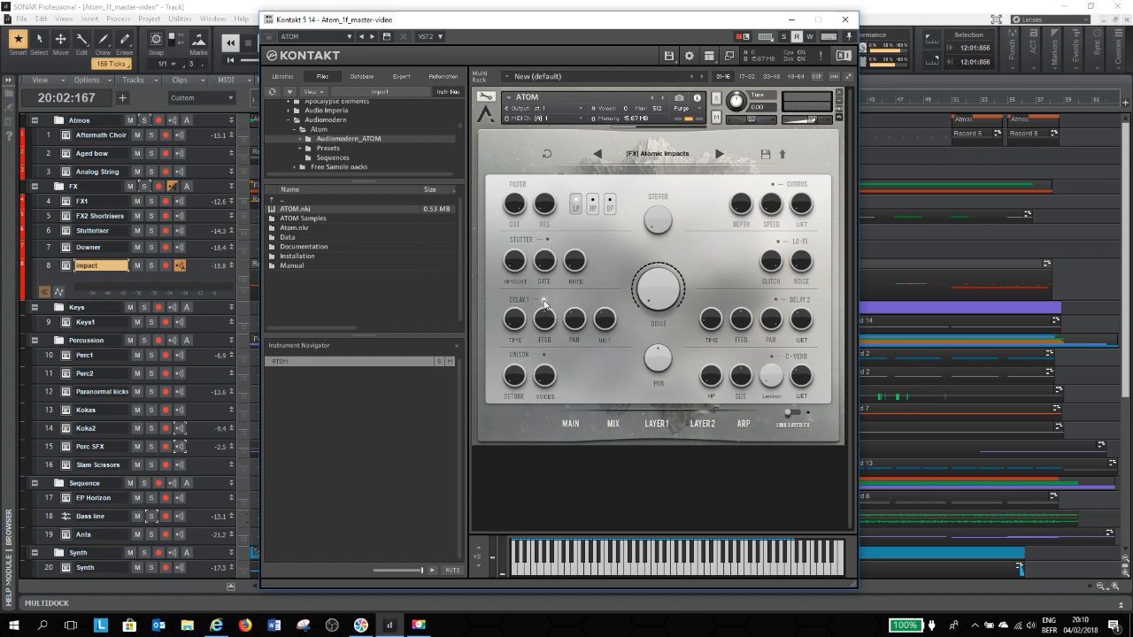
{"action": "left_click", "coordinate": [613, 424]}
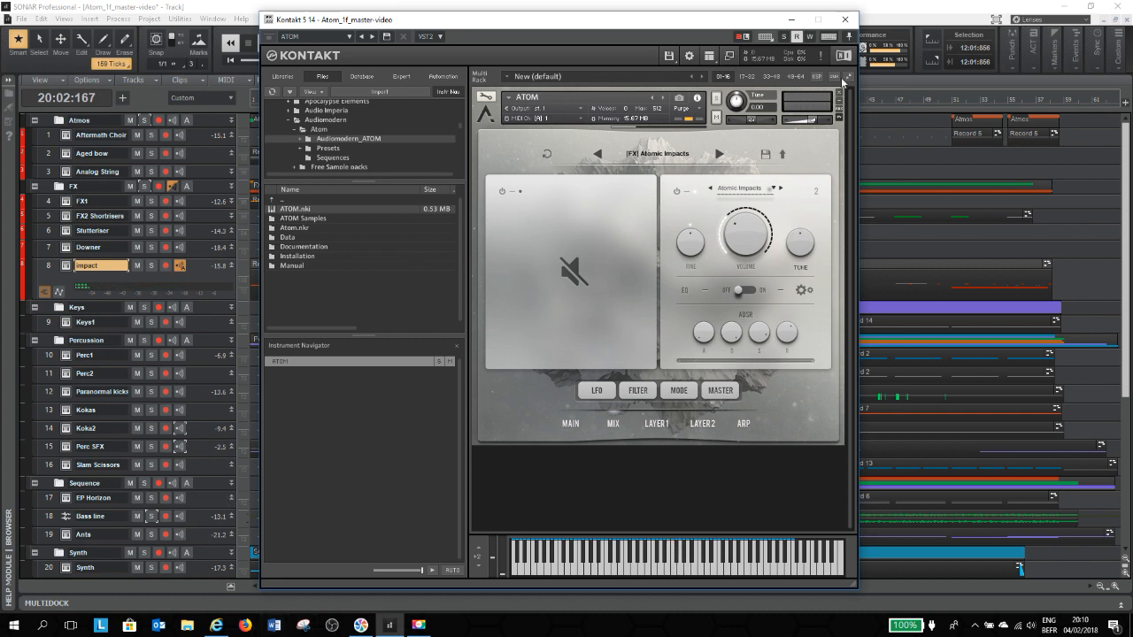
{"action": "left_click", "coordinate": [842, 19]}
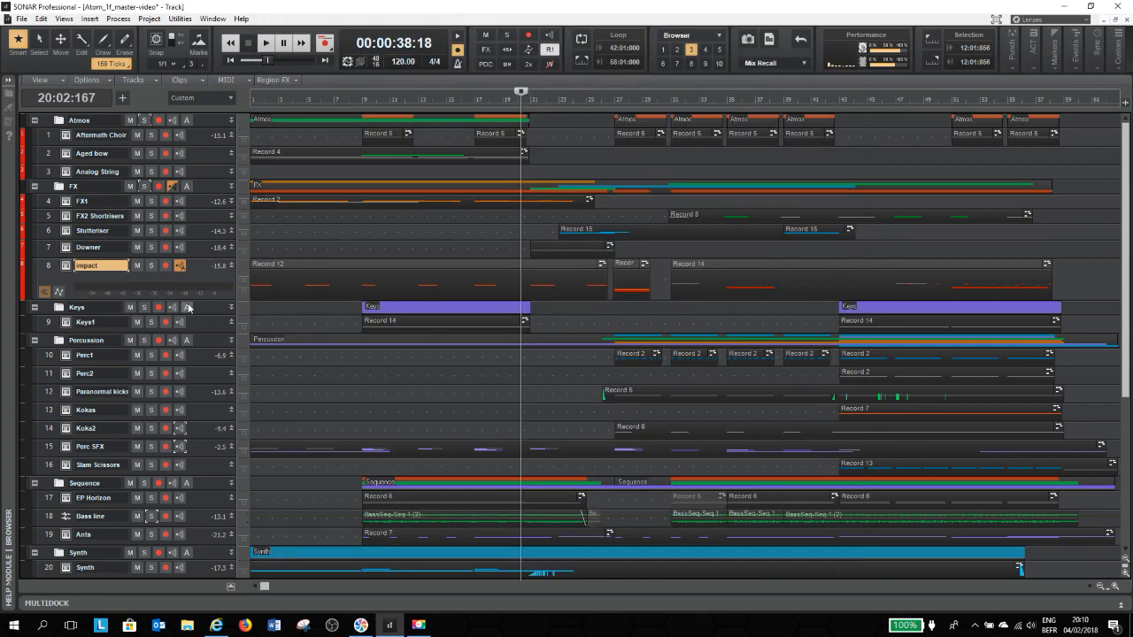
Step: Enlarge the impact track further and play from about bar 30, comparing it soloed and in the full mix
{"action": "left_click_drag", "start_coordinate": [186, 299], "coordinate": [182, 434]}
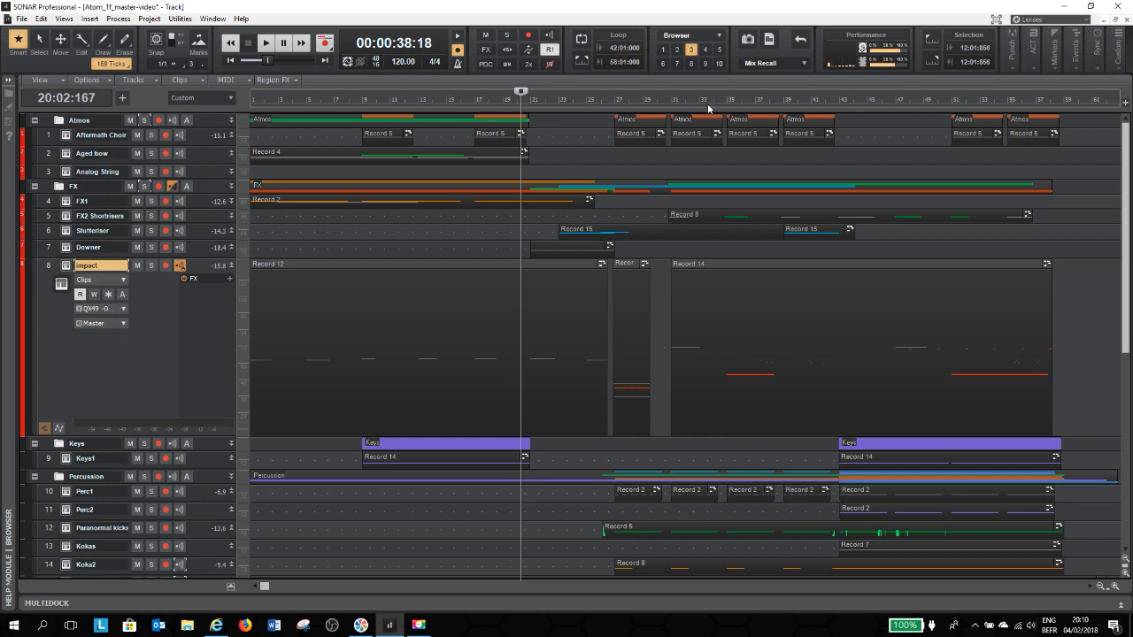
{"action": "left_click", "coordinate": [668, 106]}
{"action": "key", "text": "space"}
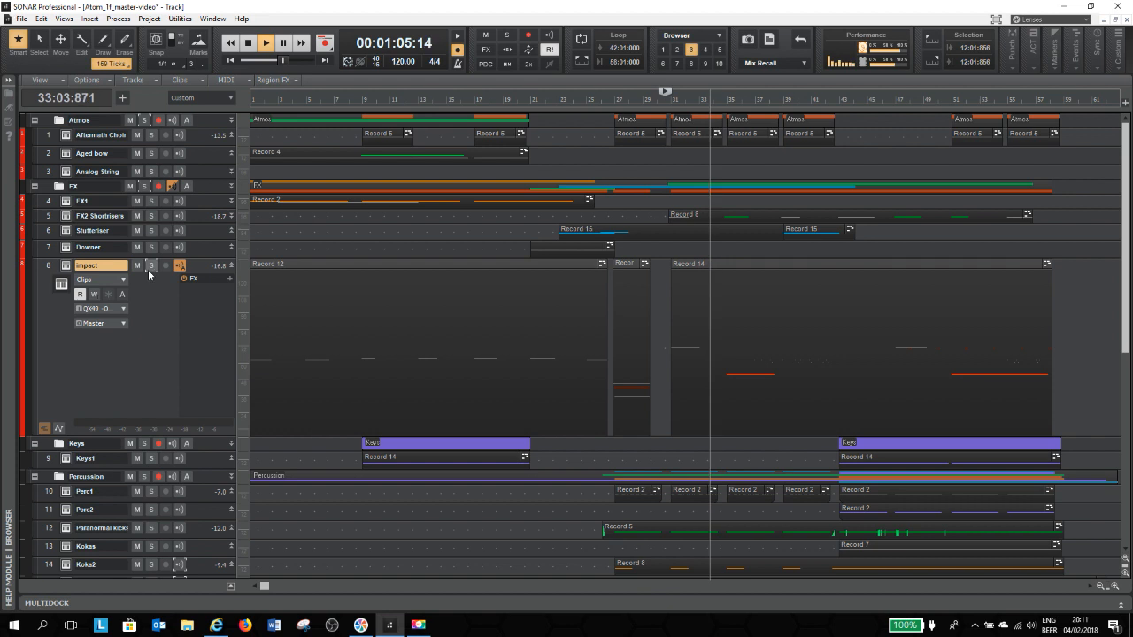
{"action": "left_click", "coordinate": [152, 266]}
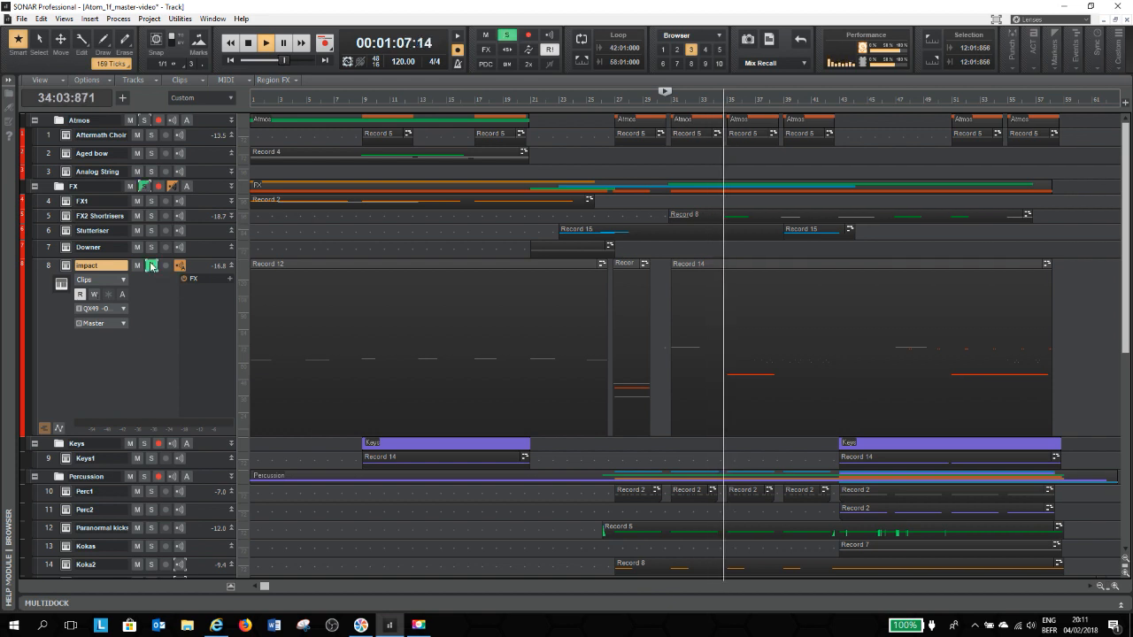
{"action": "left_click", "coordinate": [151, 266]}
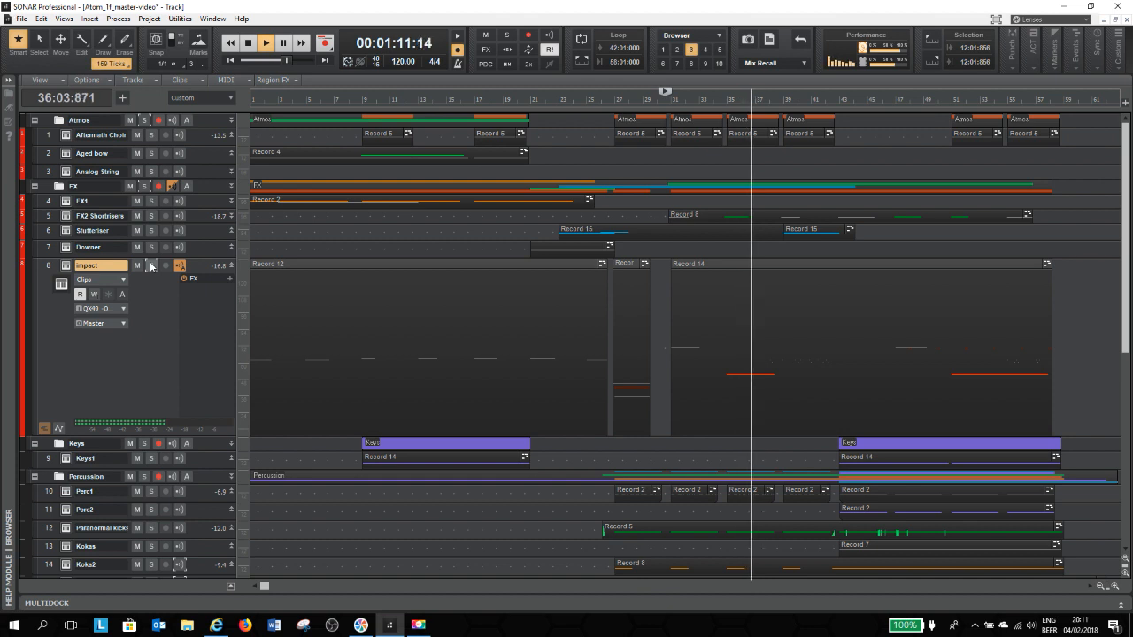
{"action": "left_click", "coordinate": [151, 265]}
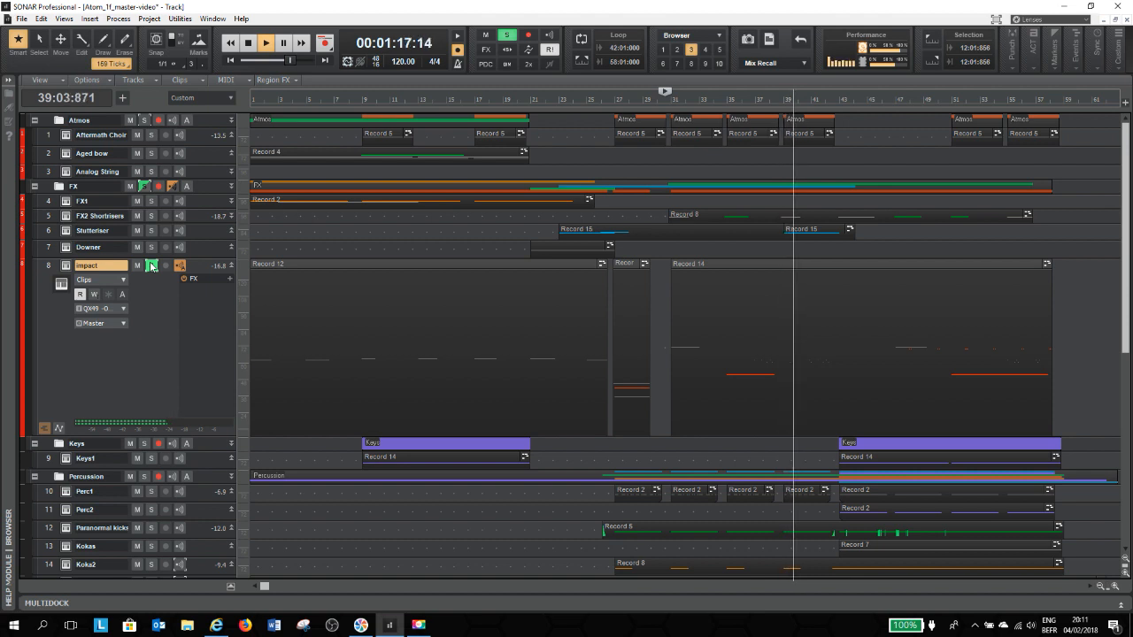
{"action": "key", "text": "space"}
{"action": "left_click", "coordinate": [151, 265]}
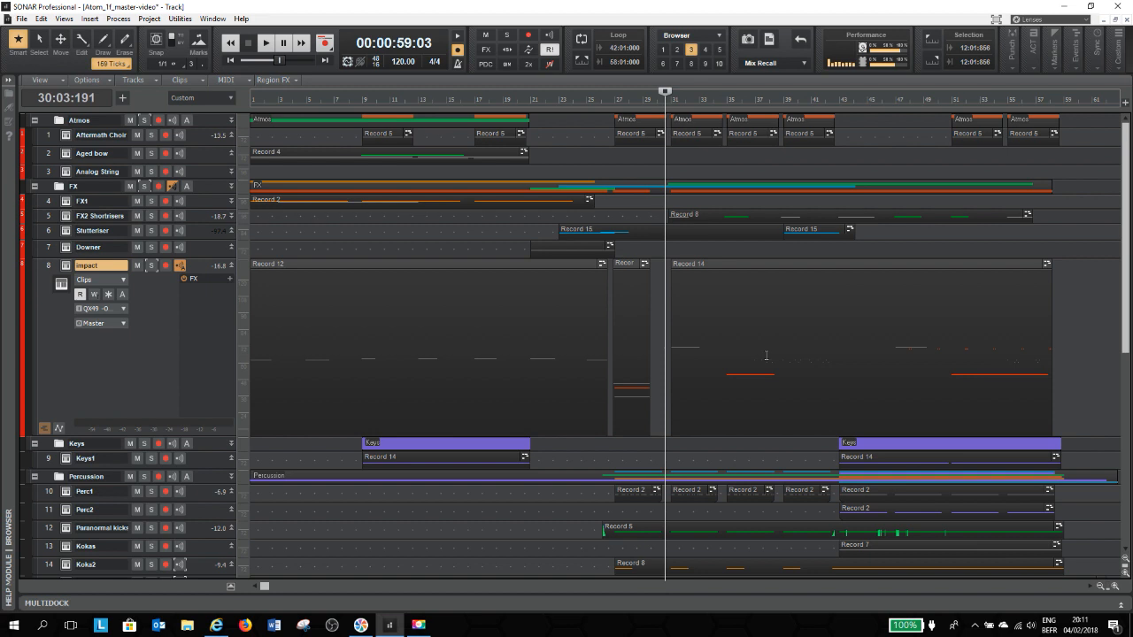
Step: Play the arrangement from about bar 45, soloing and unsoloing the impact track, and stop playback
{"action": "left_click", "coordinate": [879, 100]}
{"action": "key", "text": "space"}
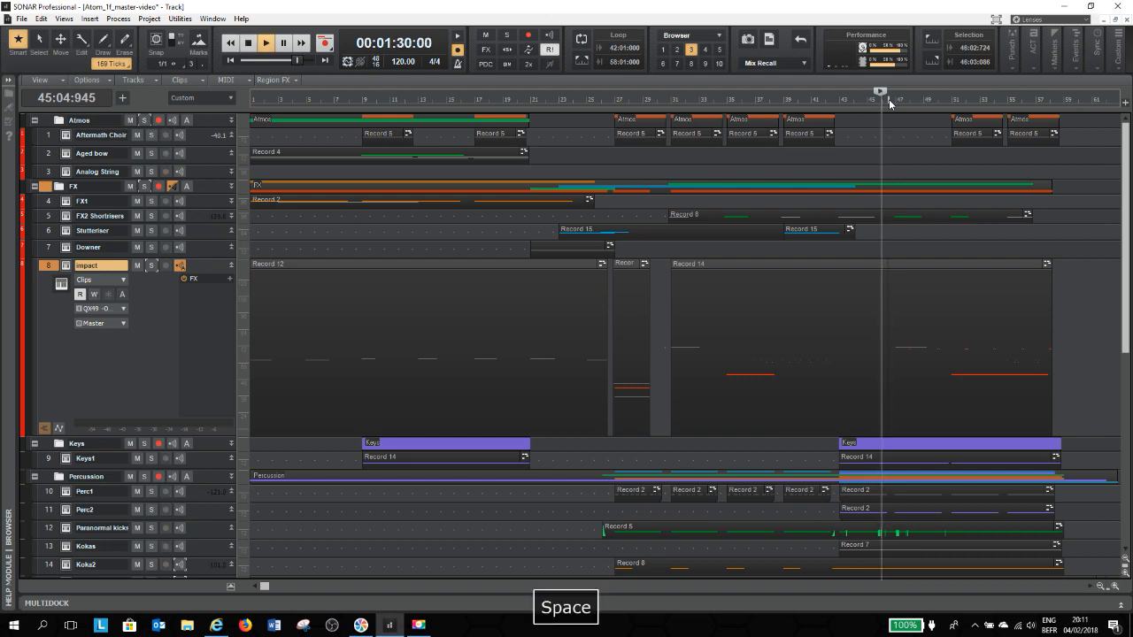
{"action": "left_click", "coordinate": [152, 266]}
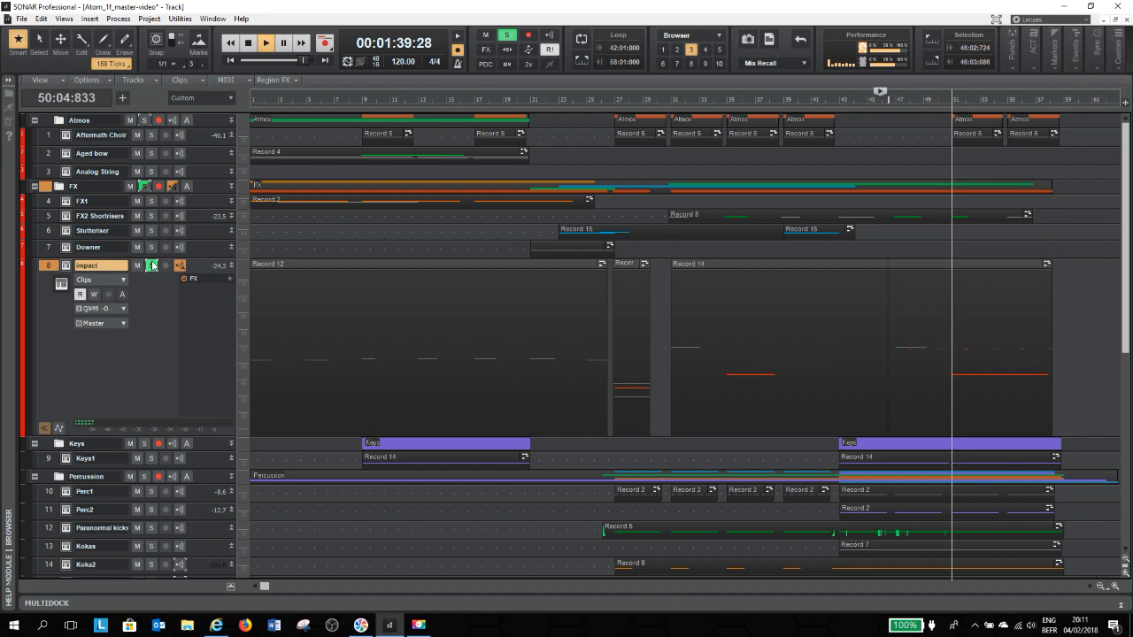
{"action": "left_click", "coordinate": [151, 265]}
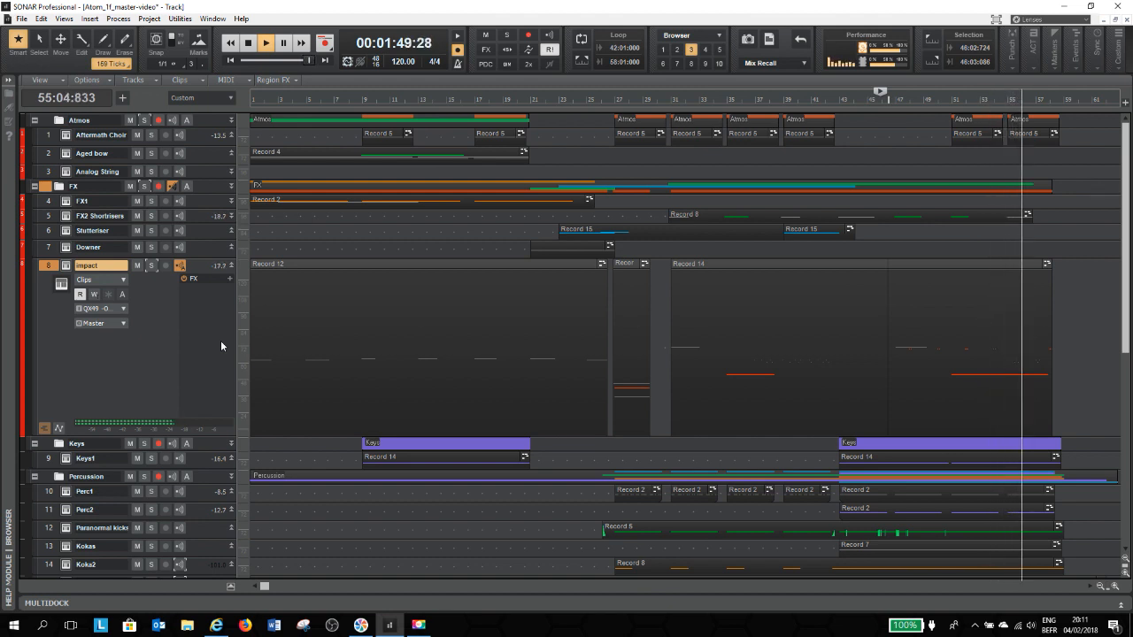
{"action": "key", "text": "space"}
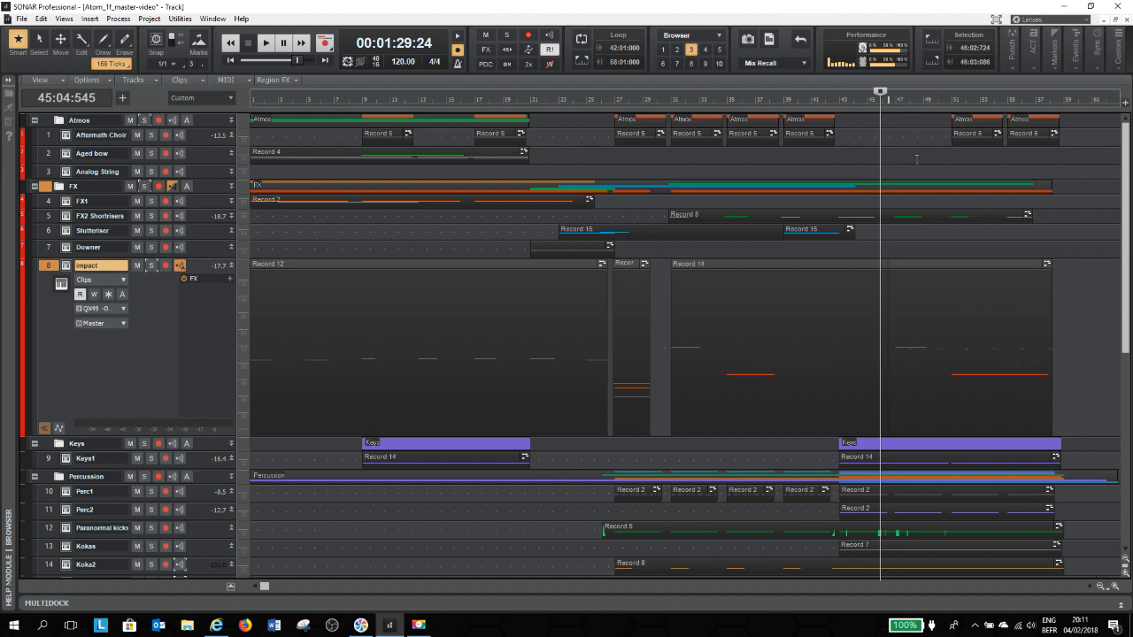
Step: Play the soloed impact track from about bar 50, unsolo it, stop playback and shrink the track back to minimal height
{"action": "left_click", "coordinate": [946, 105]}
{"action": "left_click", "coordinate": [152, 266]}
{"action": "key", "text": "space"}
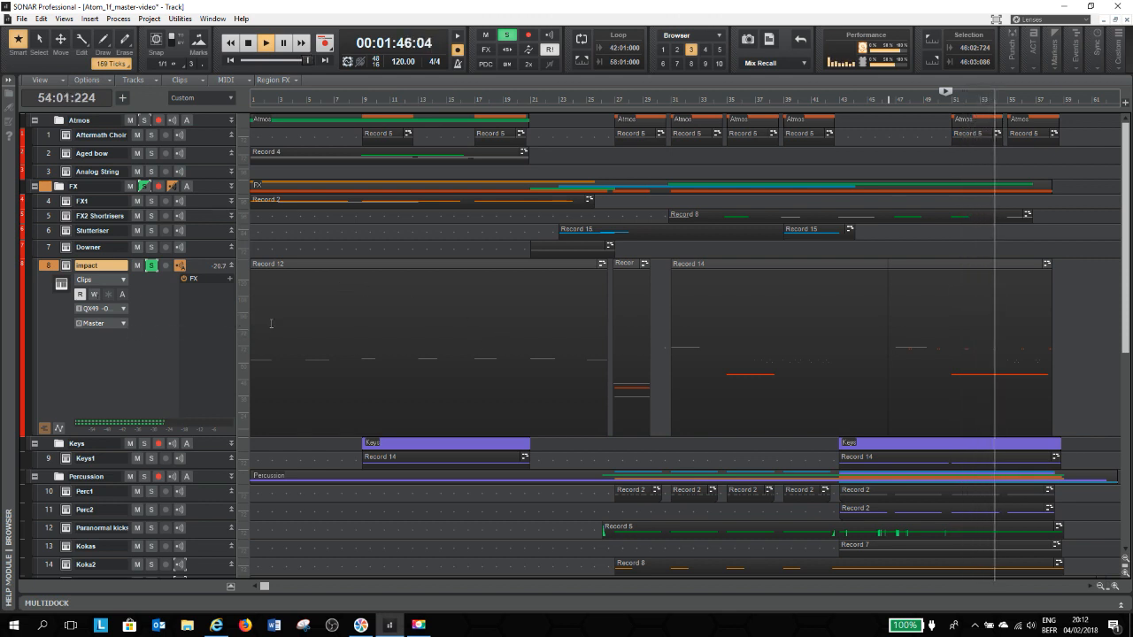
{"action": "left_click", "coordinate": [151, 265]}
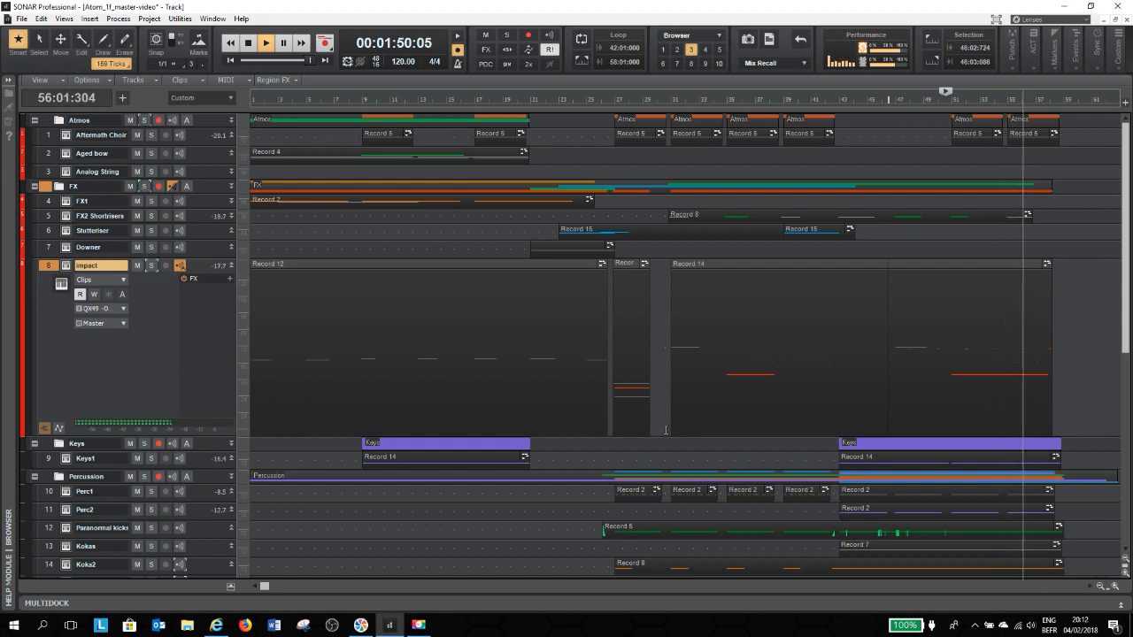
{"action": "key", "text": "space"}
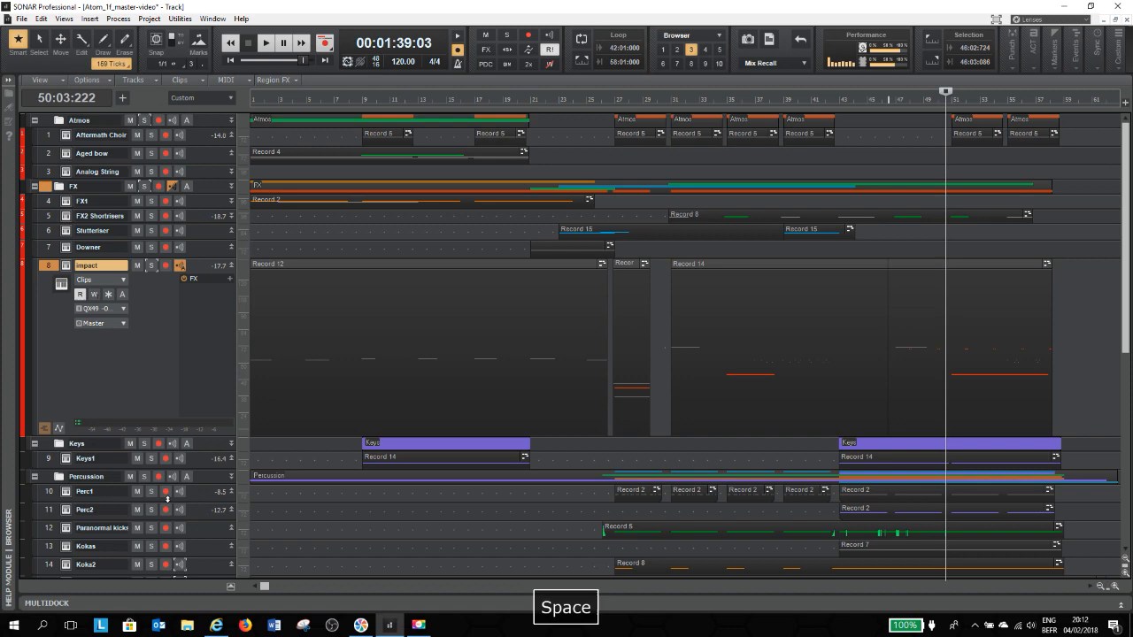
{"action": "left_click_drag", "start_coordinate": [151, 436], "coordinate": [108, 274]}
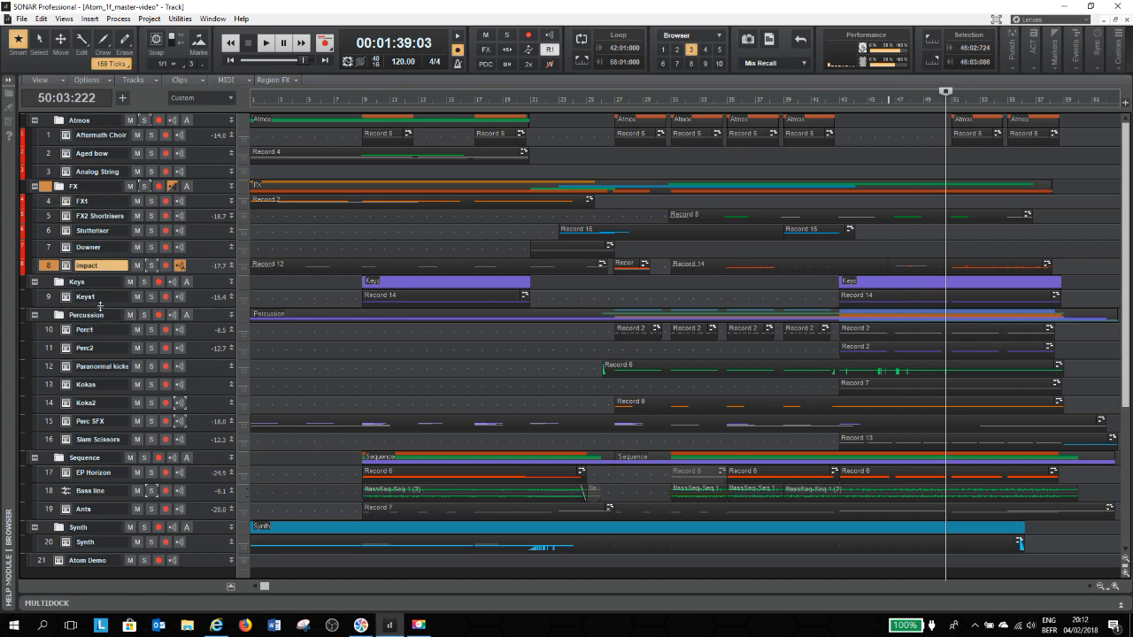
Step: Open the Keys1 track's ATOM instrument and examine its mix settings and the arpeggiator sequences of layers 1 and 2
{"action": "left_click", "coordinate": [64, 299]}
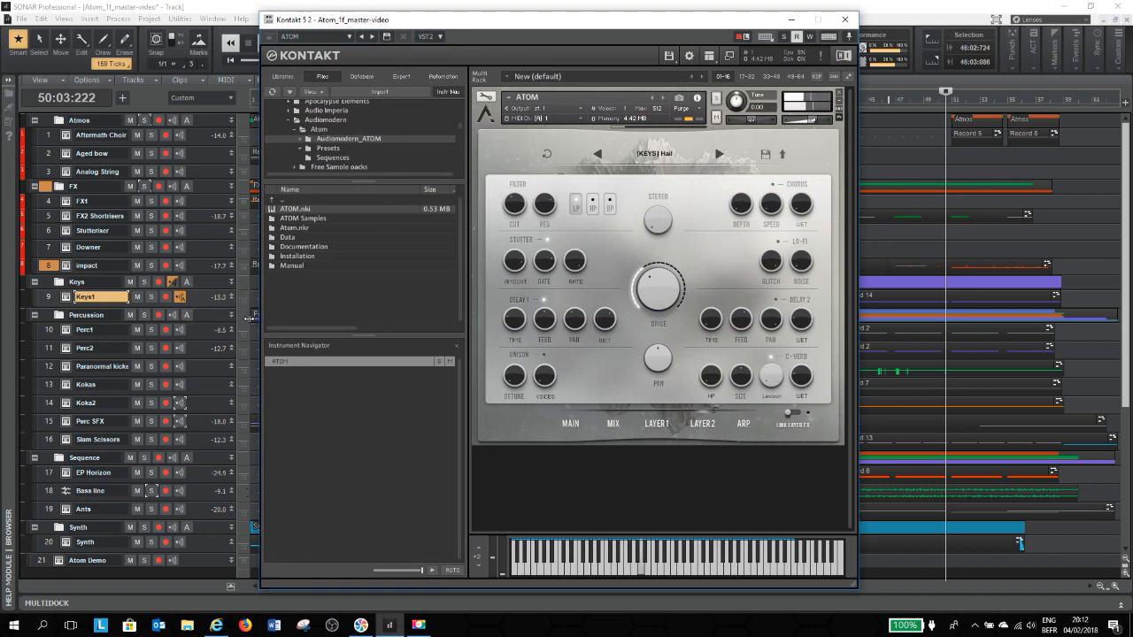
{"action": "left_click", "coordinate": [616, 423]}
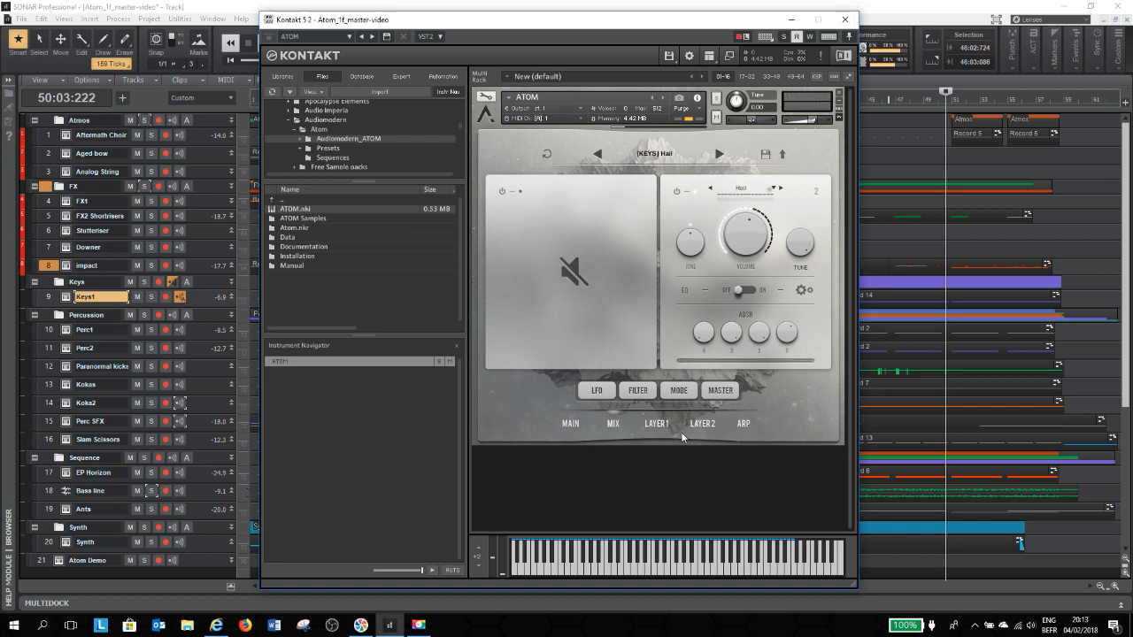
{"action": "left_click", "coordinate": [743, 424]}
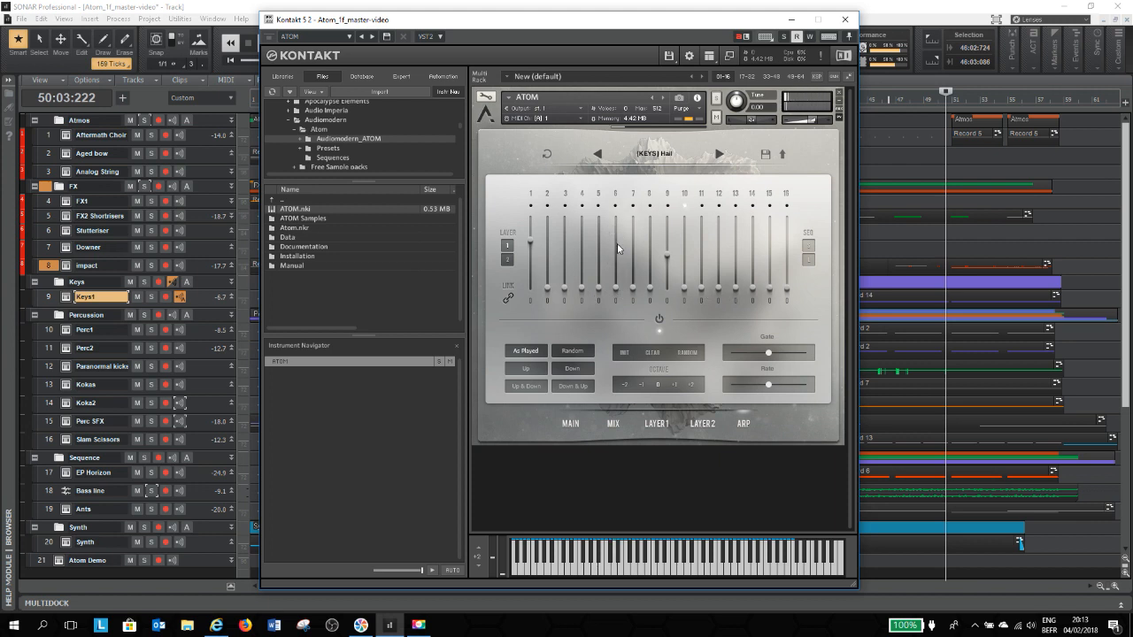
{"action": "left_click", "coordinate": [612, 425]}
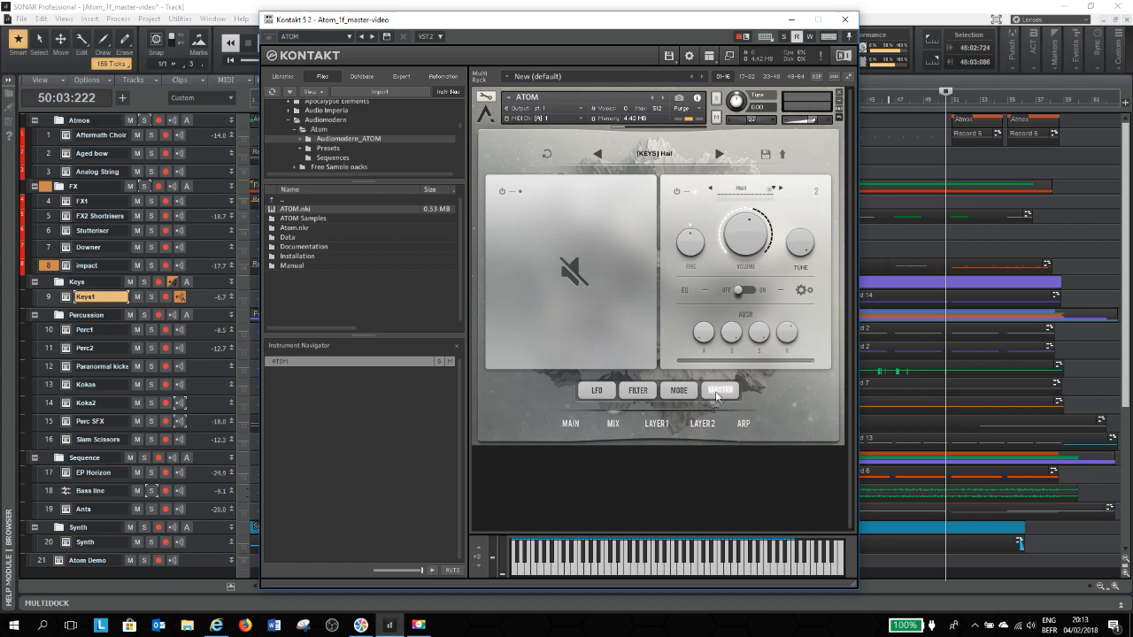
{"action": "left_click", "coordinate": [742, 424]}
{"action": "left_click", "coordinate": [509, 260]}
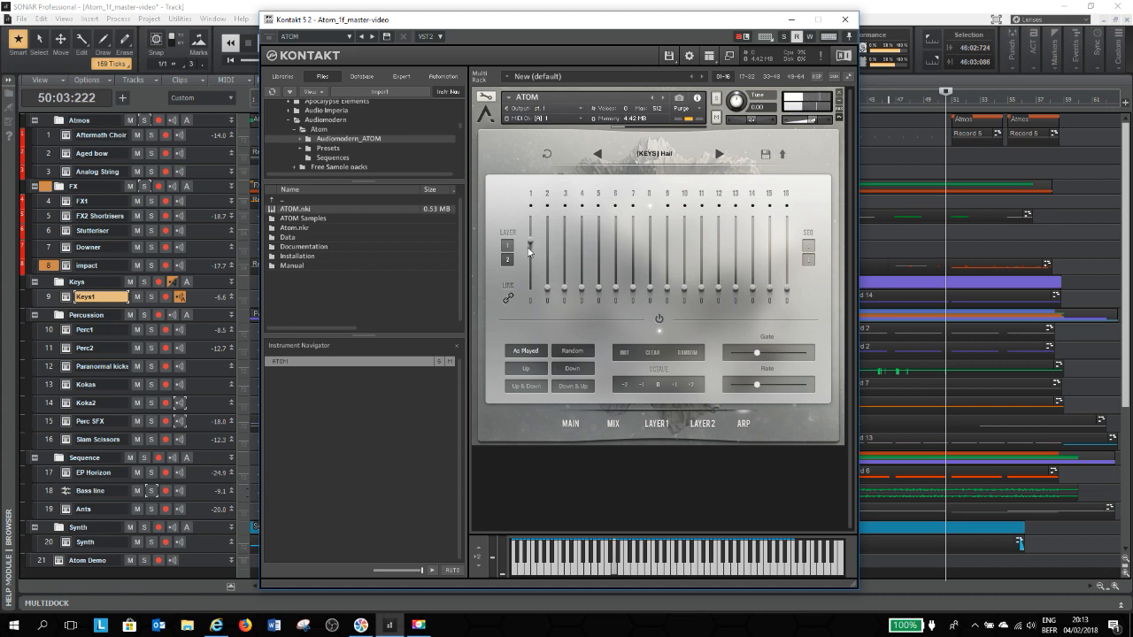
Step: Compare the arpeggiator sequences of layers 1 and 2 in the Keys1 instrument and display its layer mix settings
{"action": "left_click", "coordinate": [507, 259]}
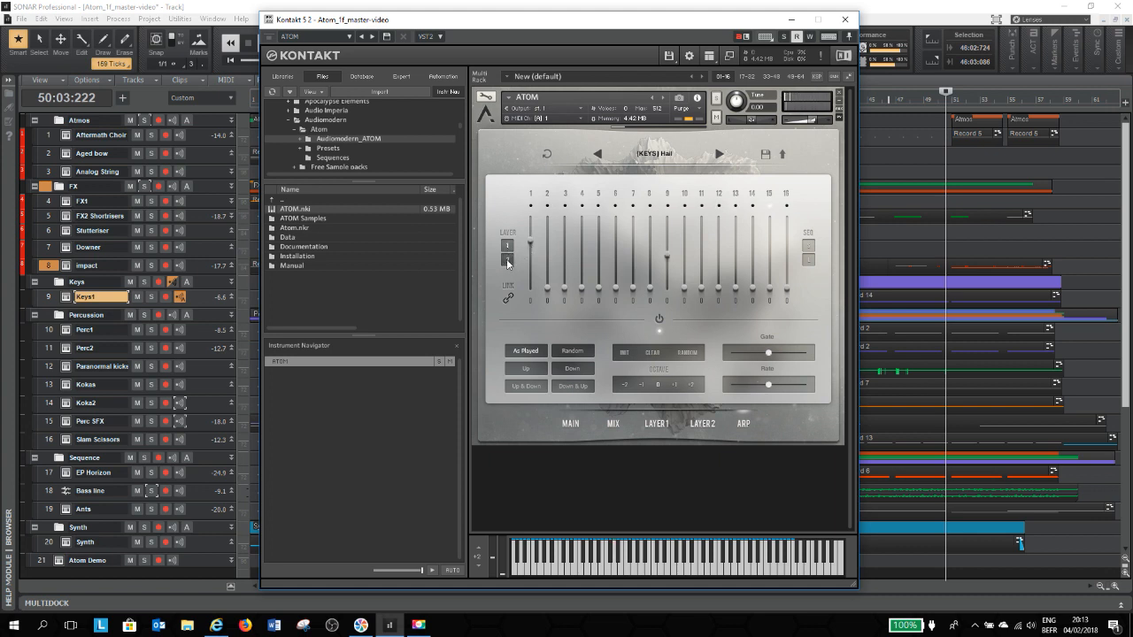
{"action": "left_click", "coordinate": [506, 260]}
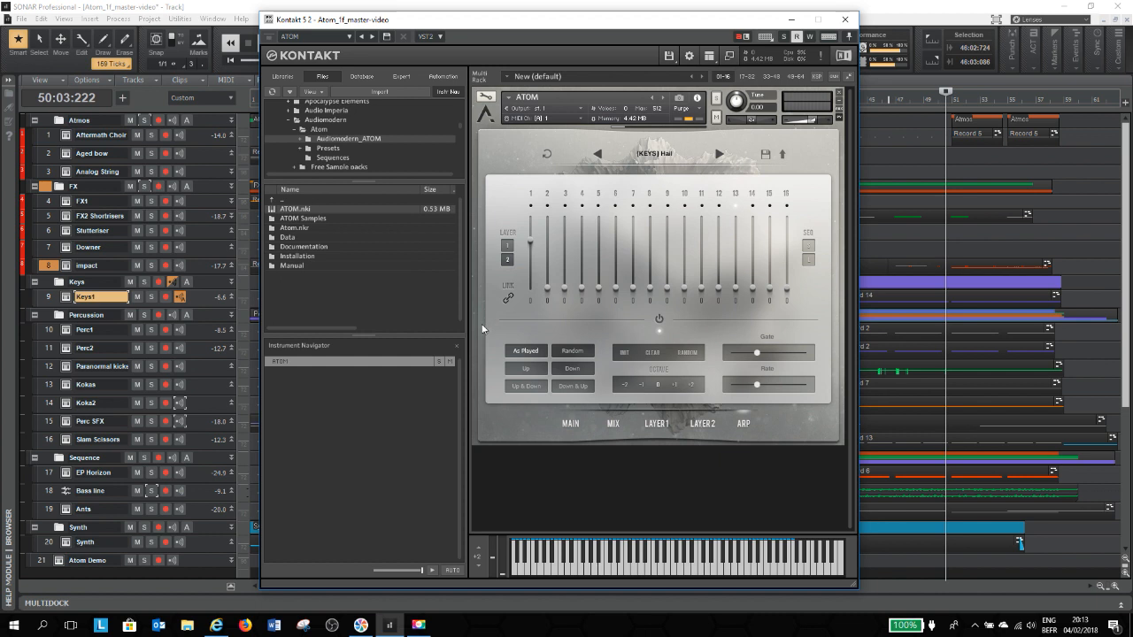
{"action": "left_click", "coordinate": [658, 424]}
{"action": "left_click", "coordinate": [611, 424]}
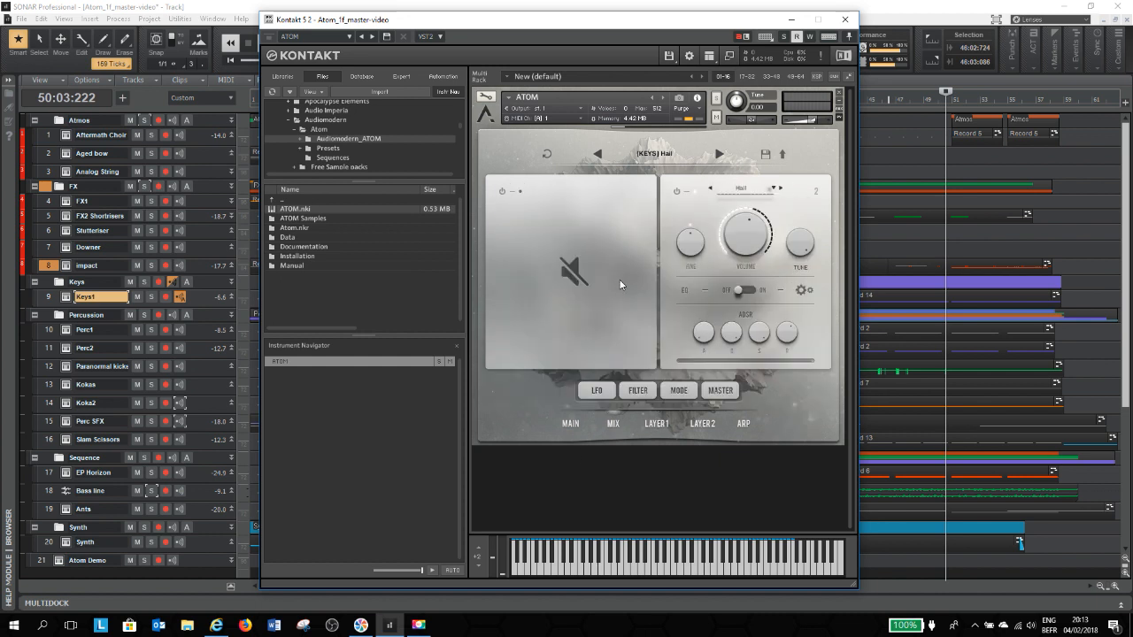
Step: Audition layer 1 of the Keys1 instrument on its own, restore layer 2 as the only active layer and minimize the instrument
{"action": "left_click", "coordinate": [677, 192]}
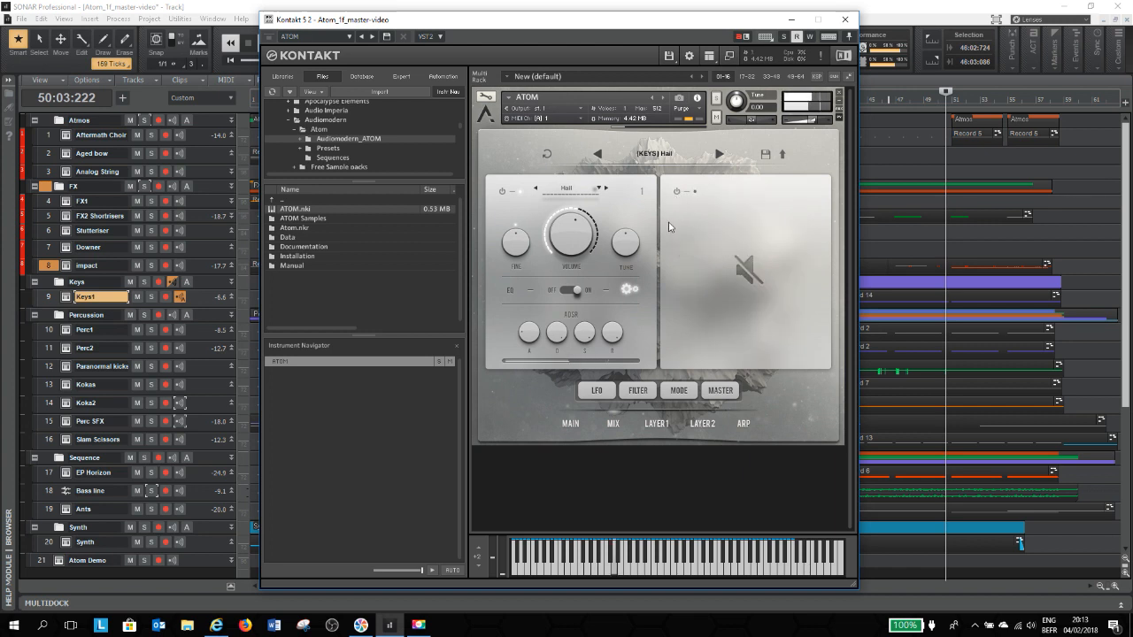
{"action": "left_click", "coordinate": [503, 193]}
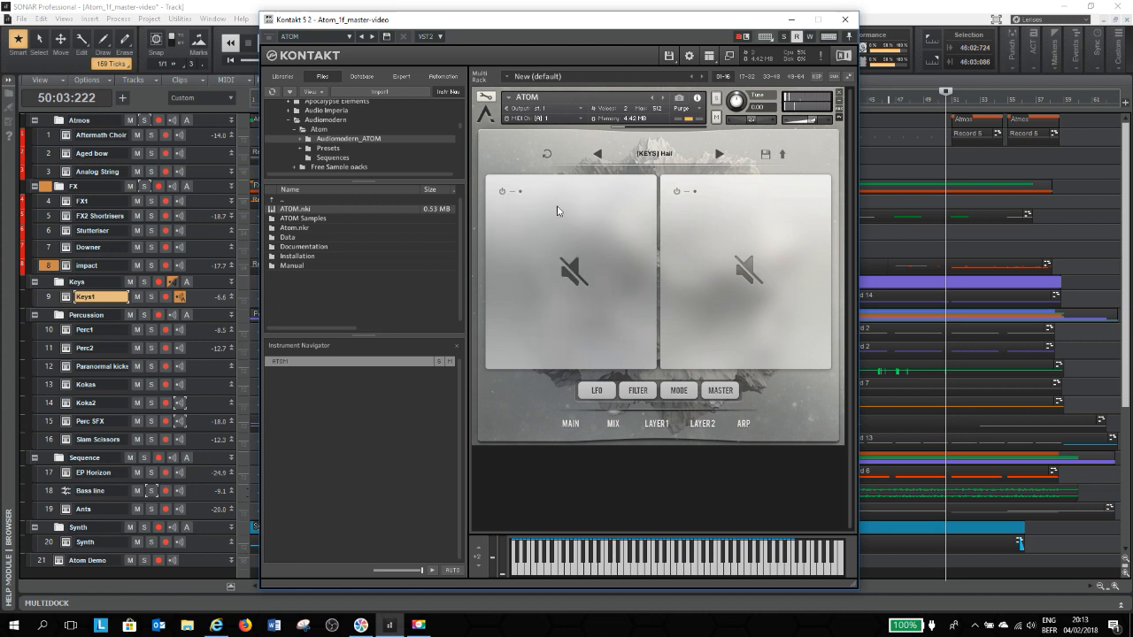
{"action": "left_click", "coordinate": [678, 192]}
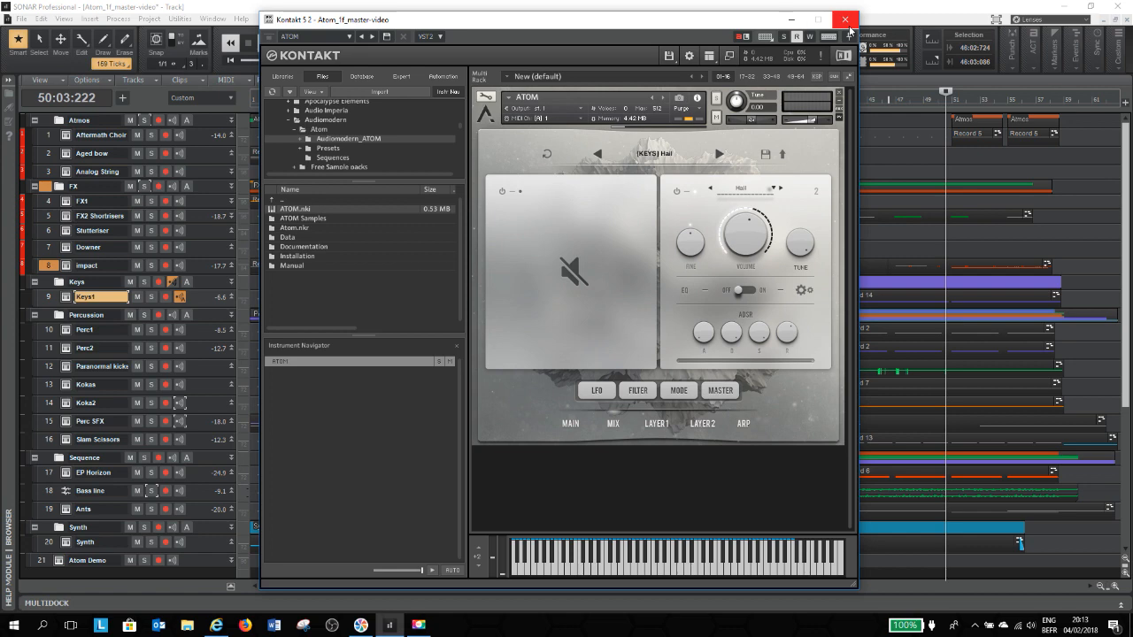
{"action": "left_click", "coordinate": [792, 19]}
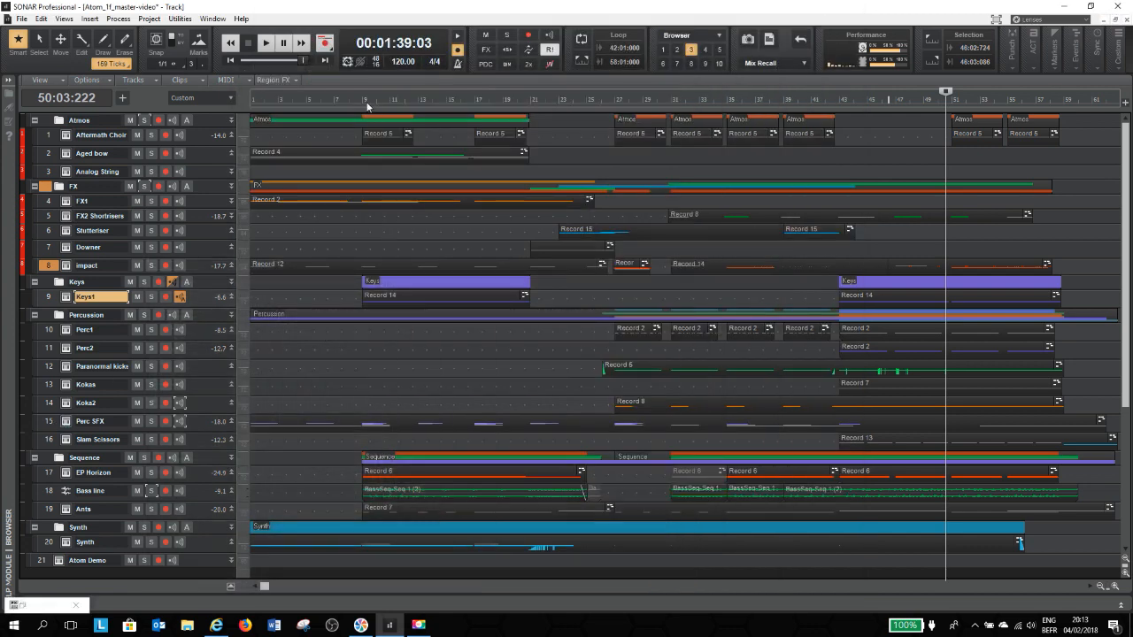
Step: Play the arrangement from about bar 42, soloing and unsoloing the Keys1 track, and stop playback
{"action": "left_click_drag", "start_coordinate": [825, 103], "coordinate": [828, 104]}
{"action": "left_click", "coordinate": [826, 103]}
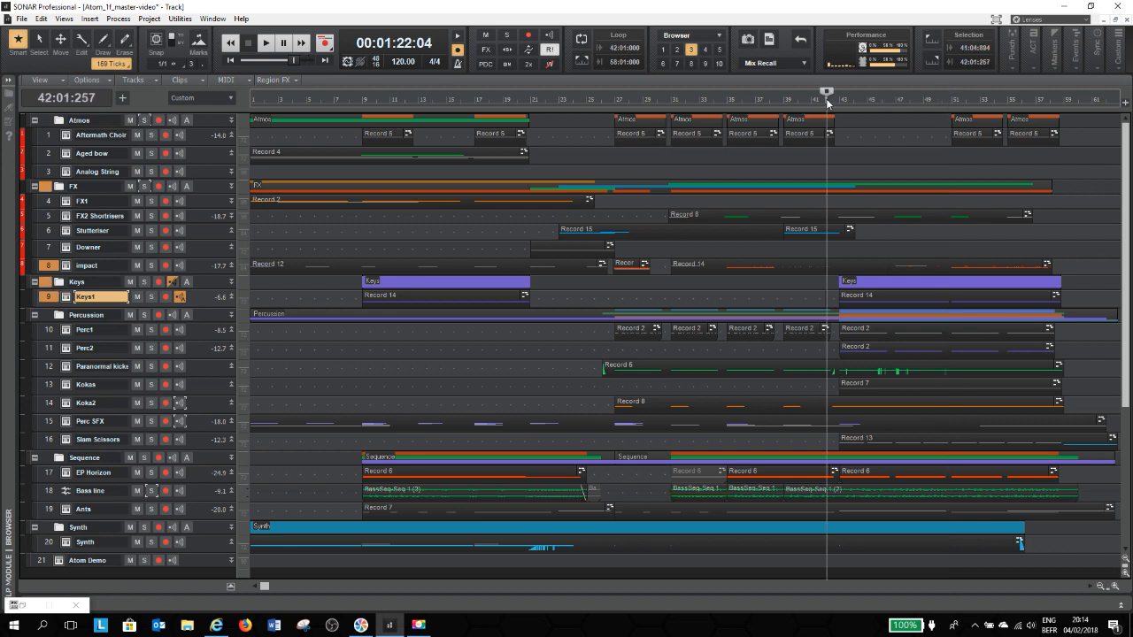
{"action": "key", "text": "space"}
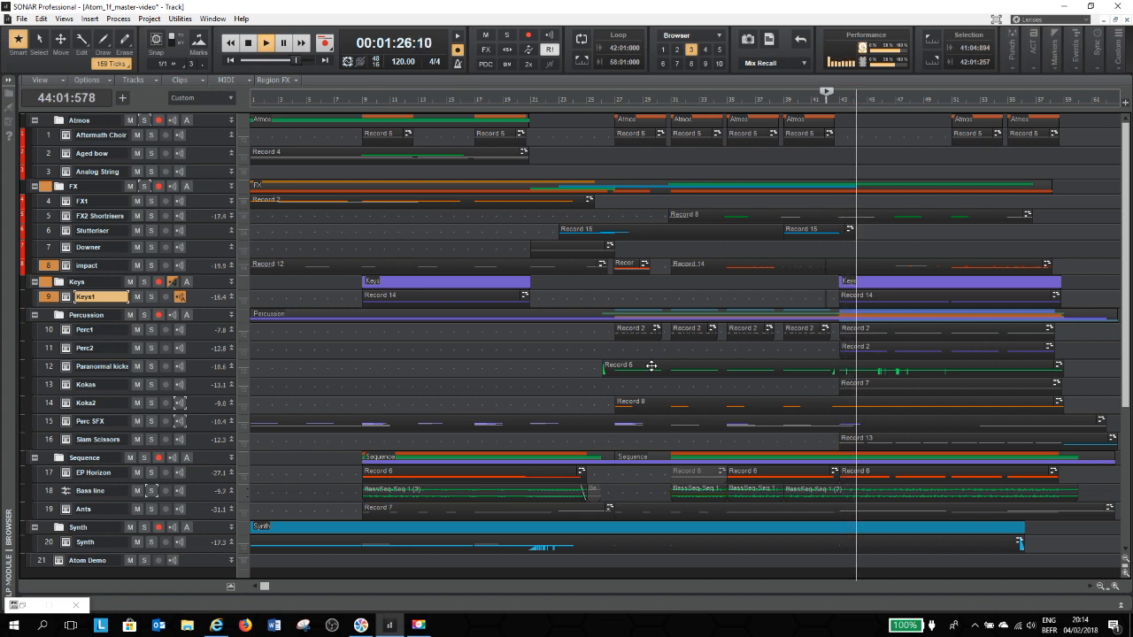
{"action": "left_click", "coordinate": [152, 298]}
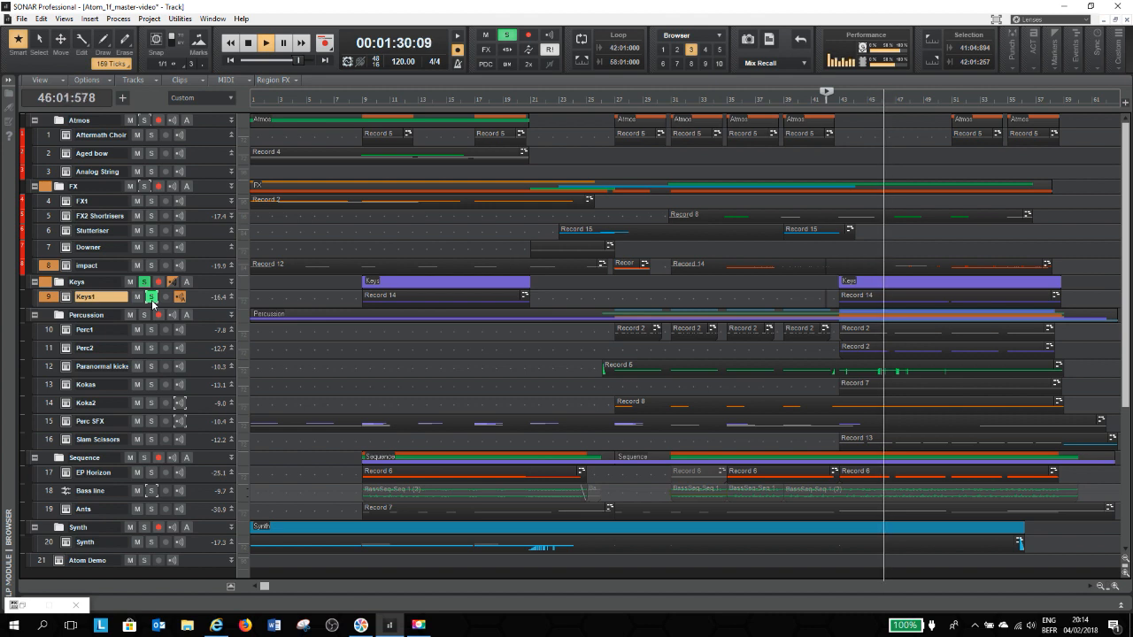
{"action": "left_click", "coordinate": [151, 298]}
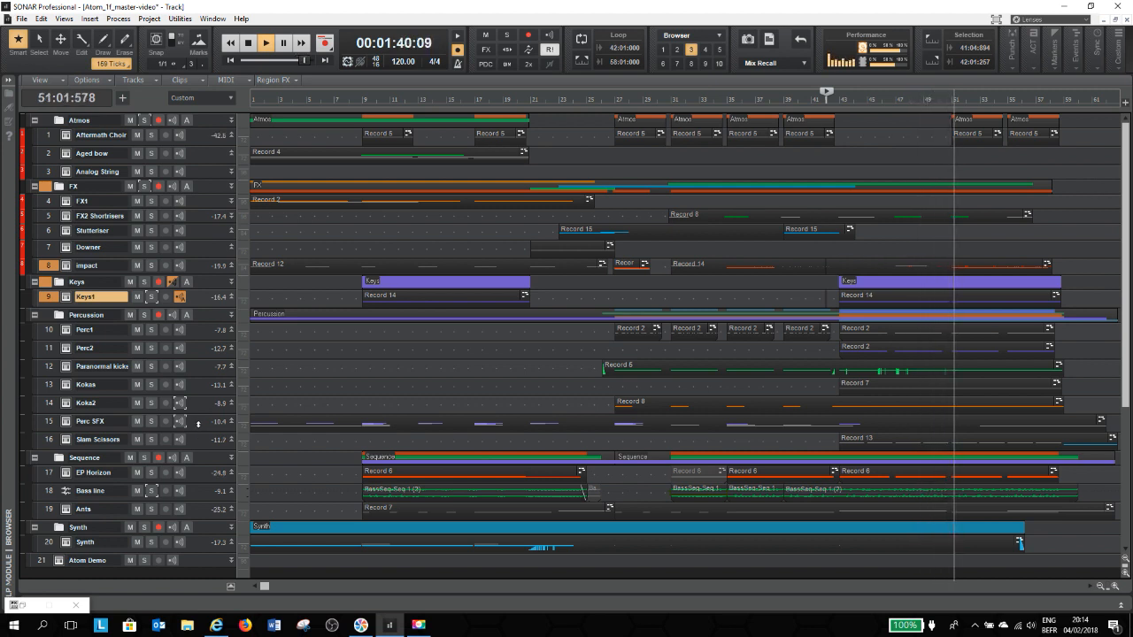
{"action": "key", "text": "space"}
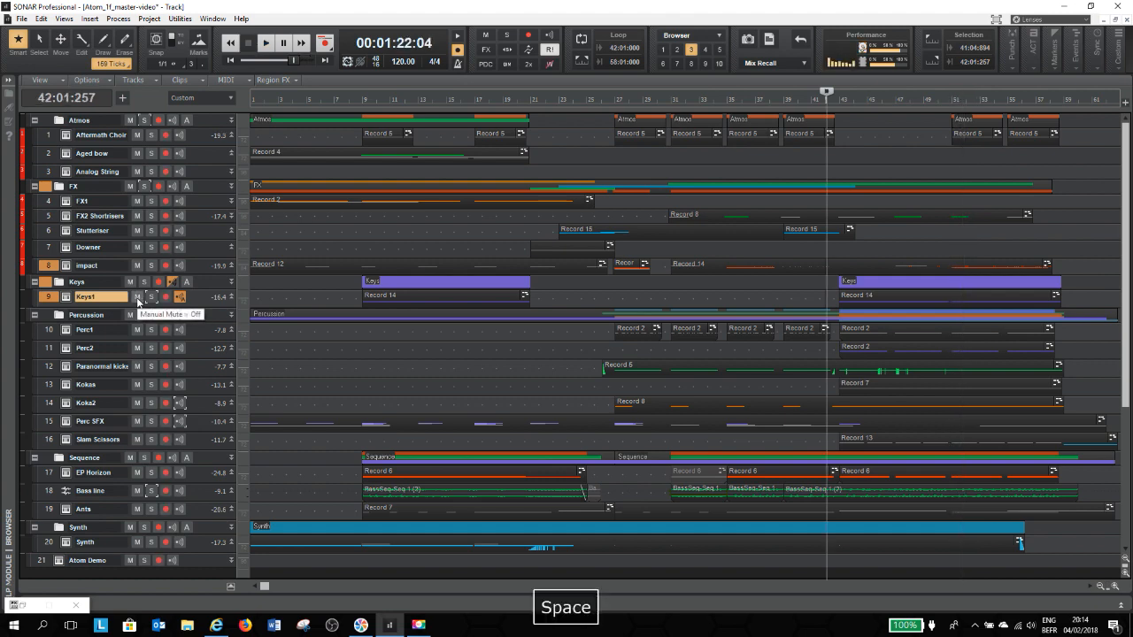
Step: Check the preset used on Keys1 and load the [KEYS] Hail preset into the Atom Demo track's ATOM instrument
{"action": "left_click", "coordinate": [60, 565]}
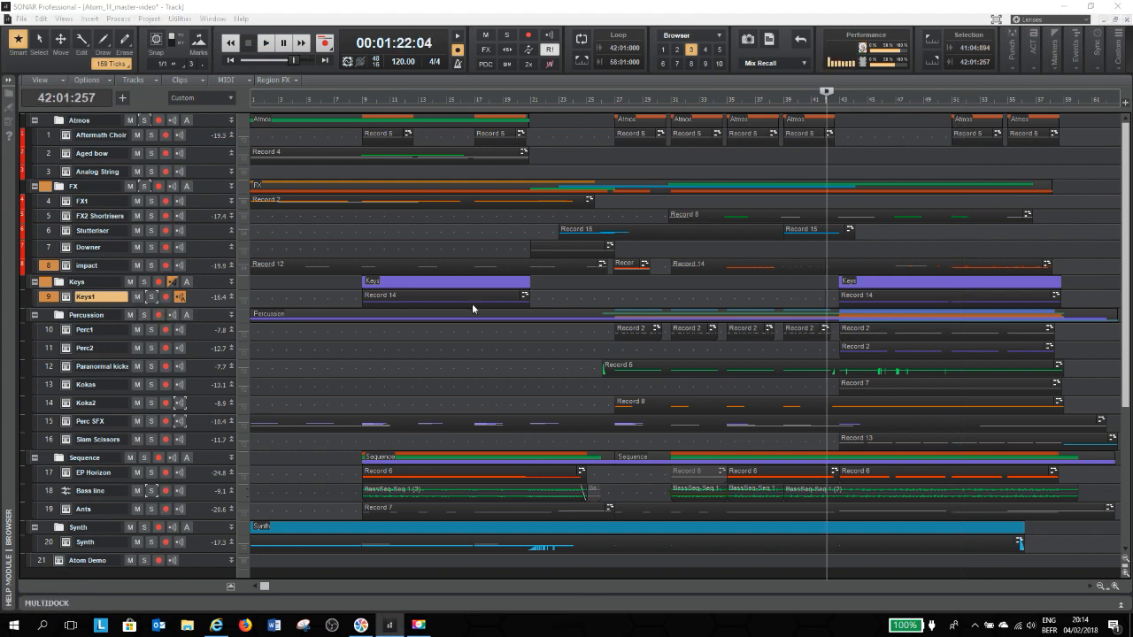
{"action": "left_click", "coordinate": [692, 156]}
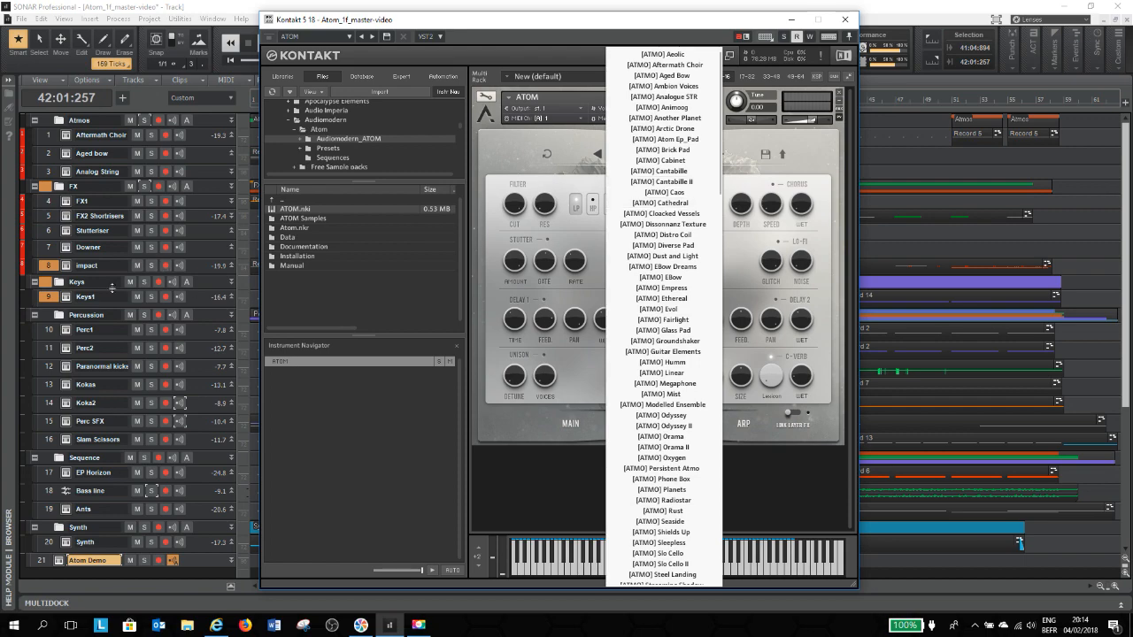
{"action": "left_click", "coordinate": [59, 299]}
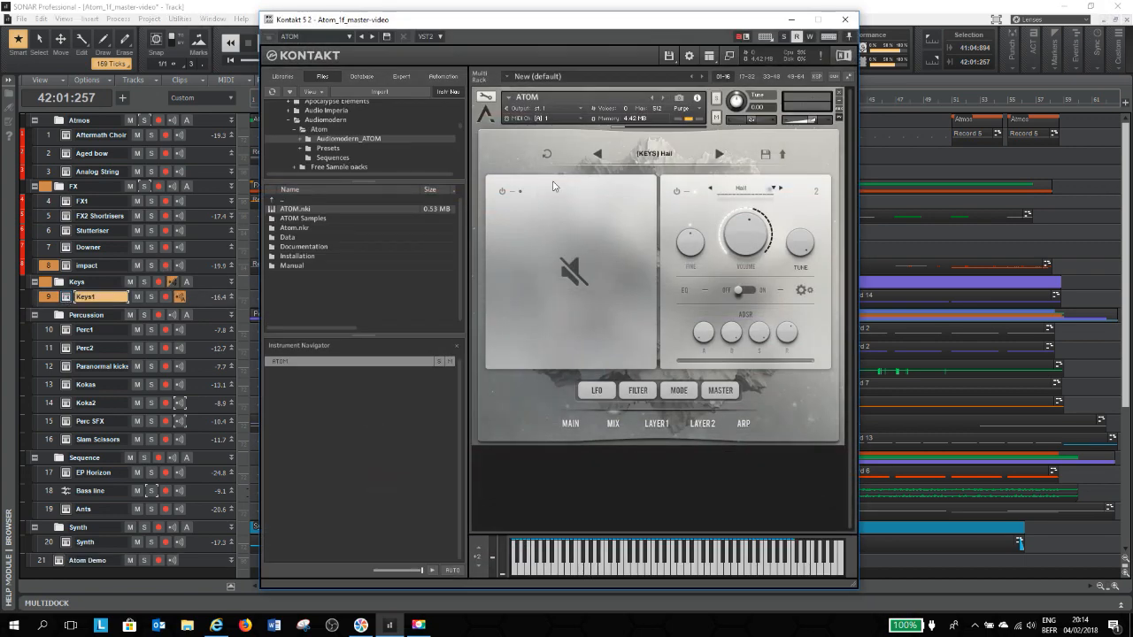
{"action": "left_click", "coordinate": [59, 564]}
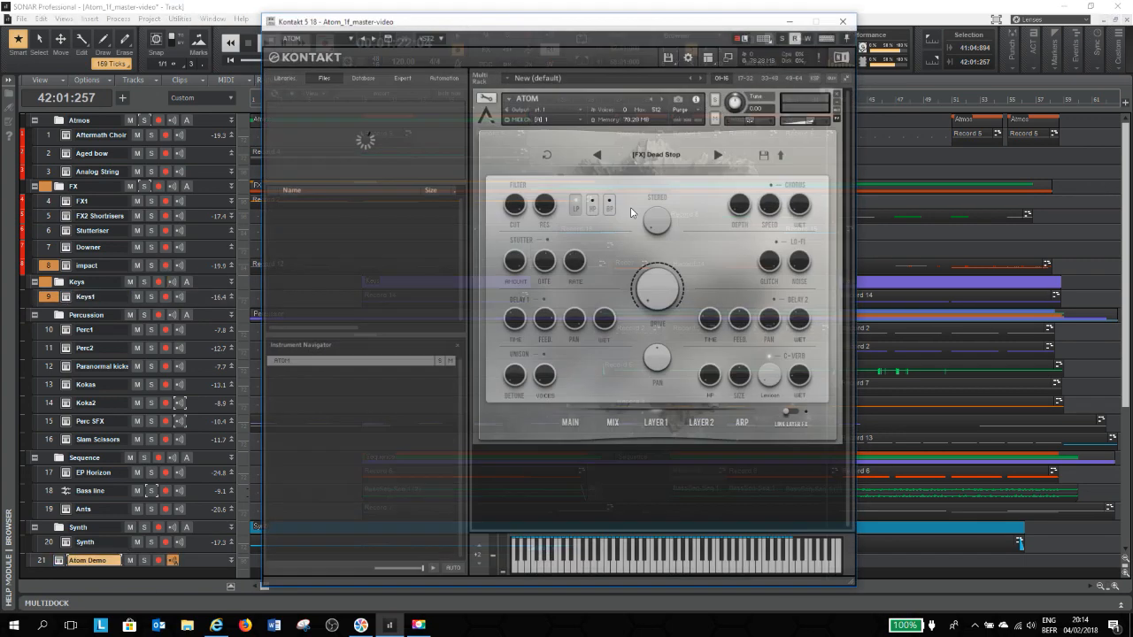
{"action": "left_click", "coordinate": [673, 157]}
{"action": "scroll", "coordinate": [673, 267], "scroll_direction": "down", "scroll_amount": 15}
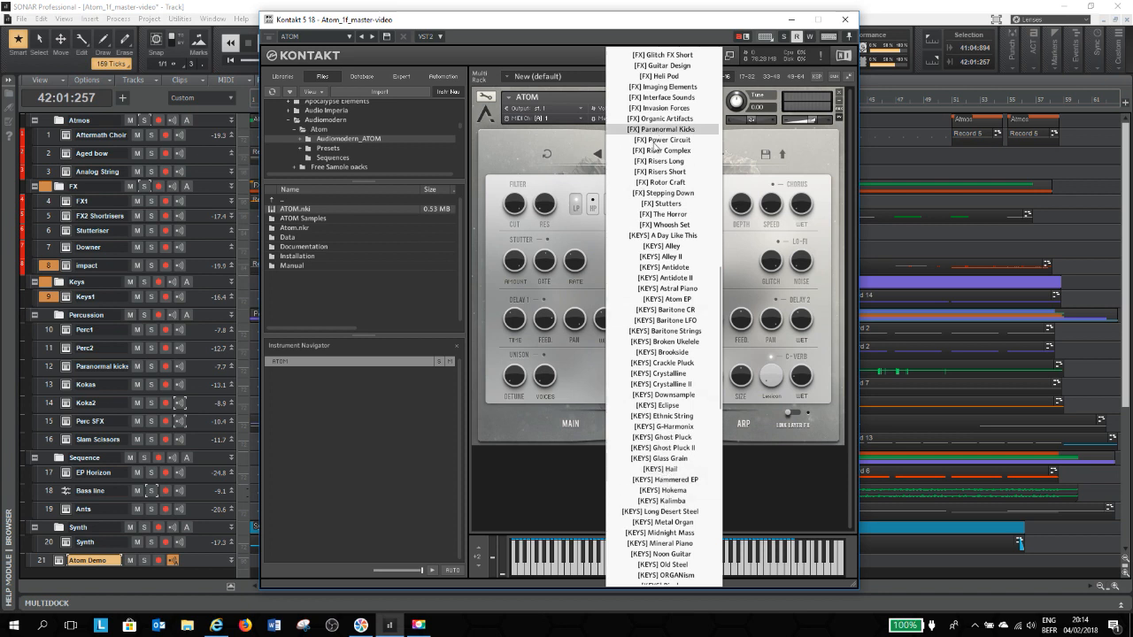
{"action": "left_click", "coordinate": [670, 469]}
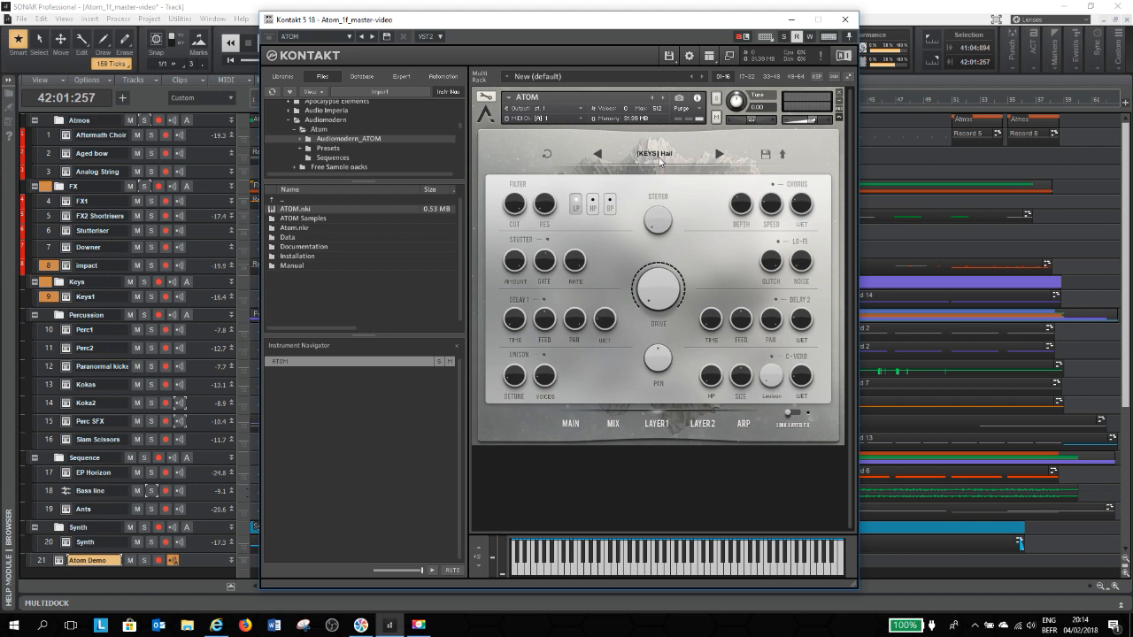
Step: Compare the layer mix with Keys1, then mute layer 1 and activate layer 2 in the Atom Demo instrument
{"action": "left_click", "coordinate": [610, 424]}
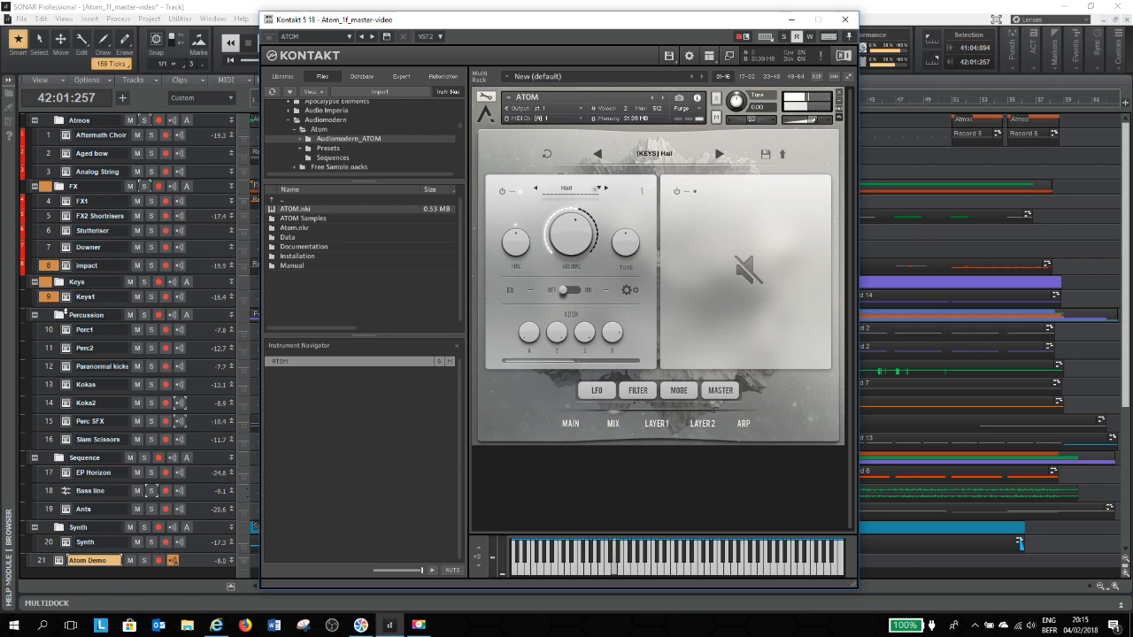
{"action": "left_click", "coordinate": [67, 299]}
{"action": "left_click", "coordinate": [66, 299]}
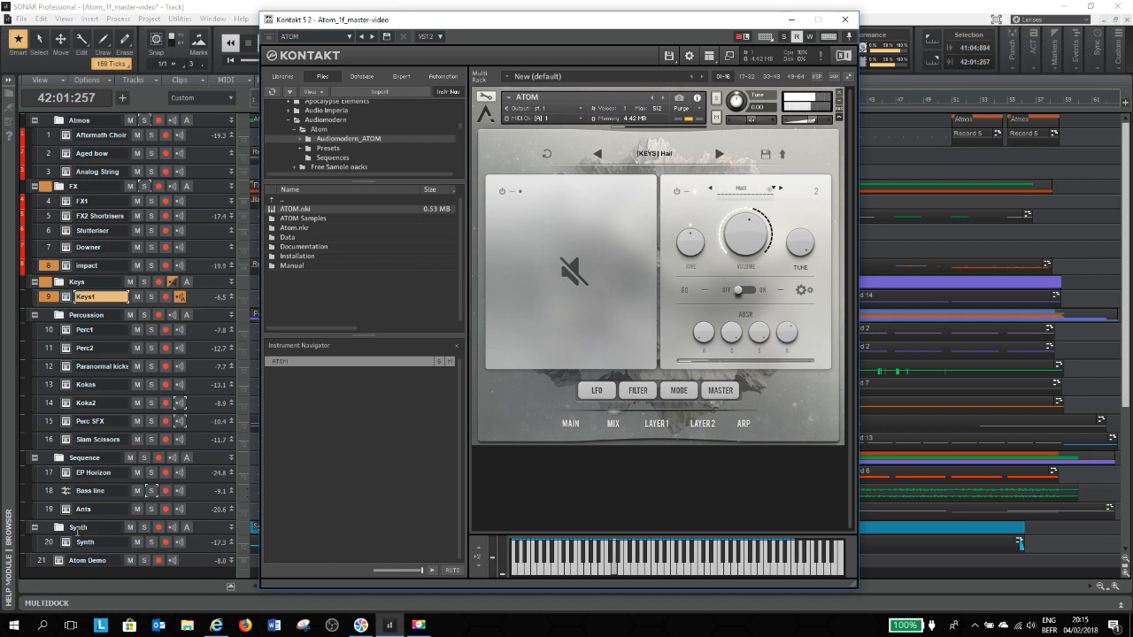
{"action": "left_click", "coordinate": [60, 560]}
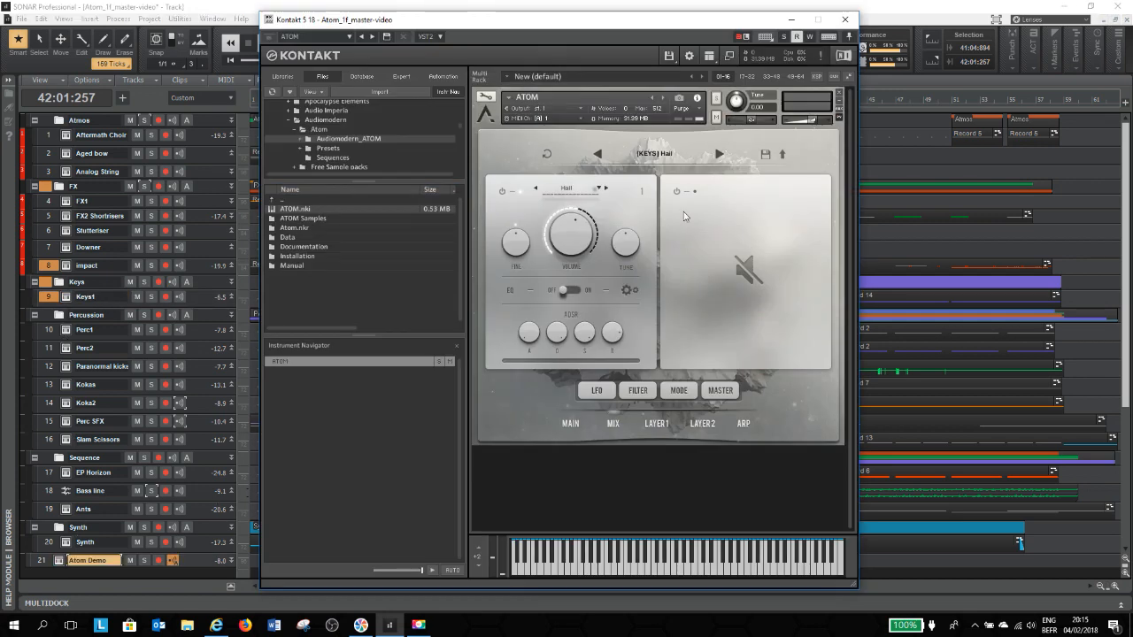
{"action": "left_click", "coordinate": [516, 194]}
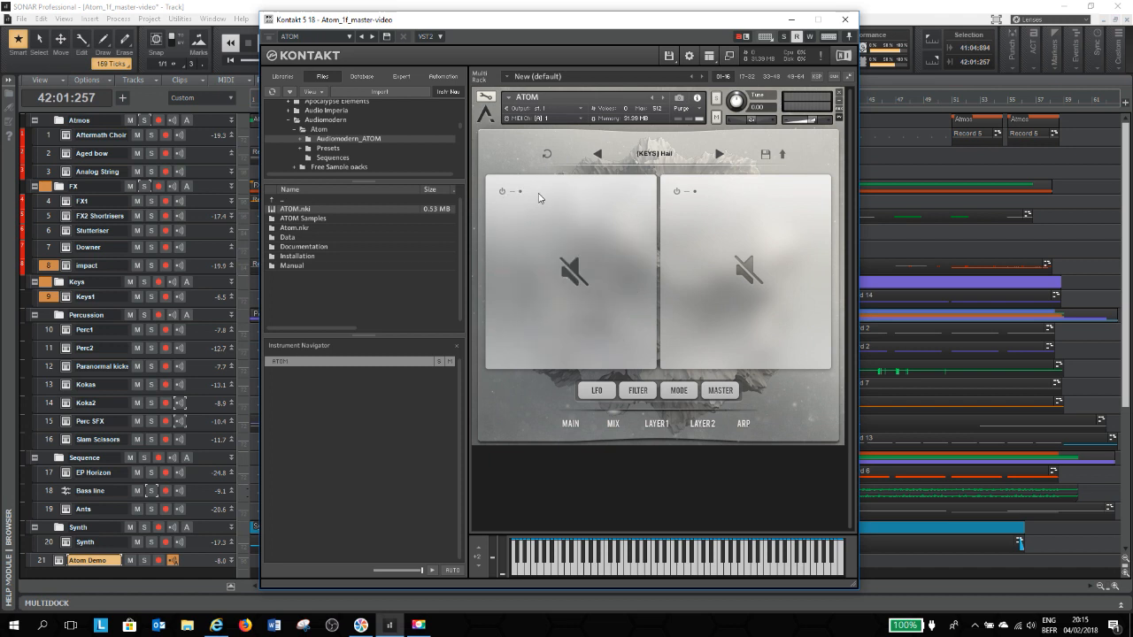
{"action": "left_click", "coordinate": [676, 191]}
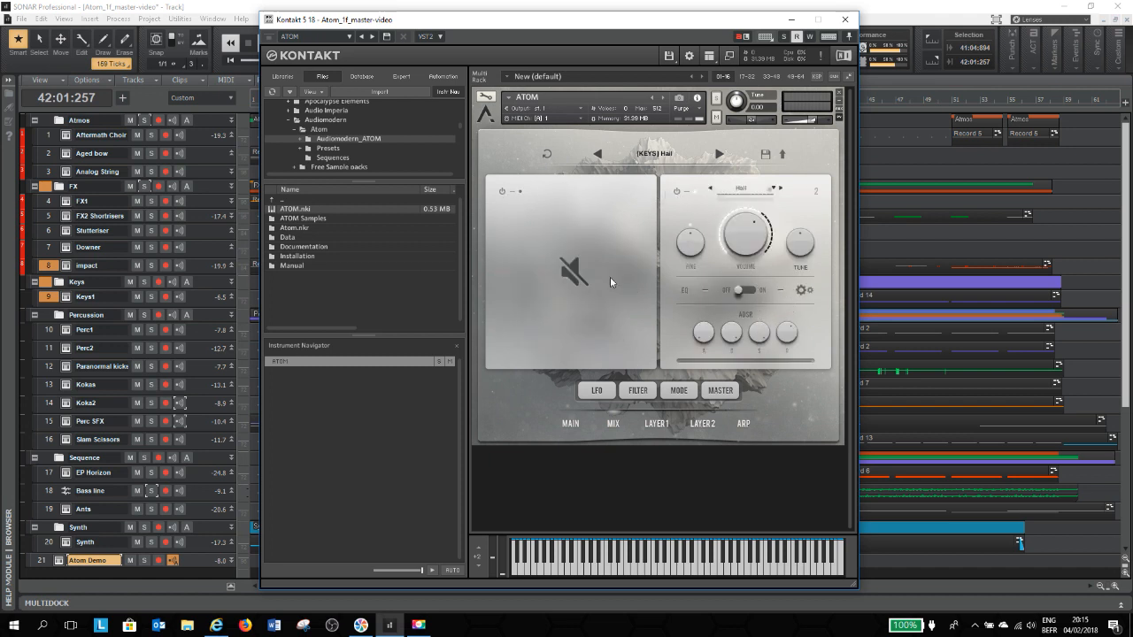
Step: Following the Keys1 settings, tune Atom Demo's layer 2 to +12 and enable its Stutter and Delay 1 effects
{"action": "left_click", "coordinate": [67, 298]}
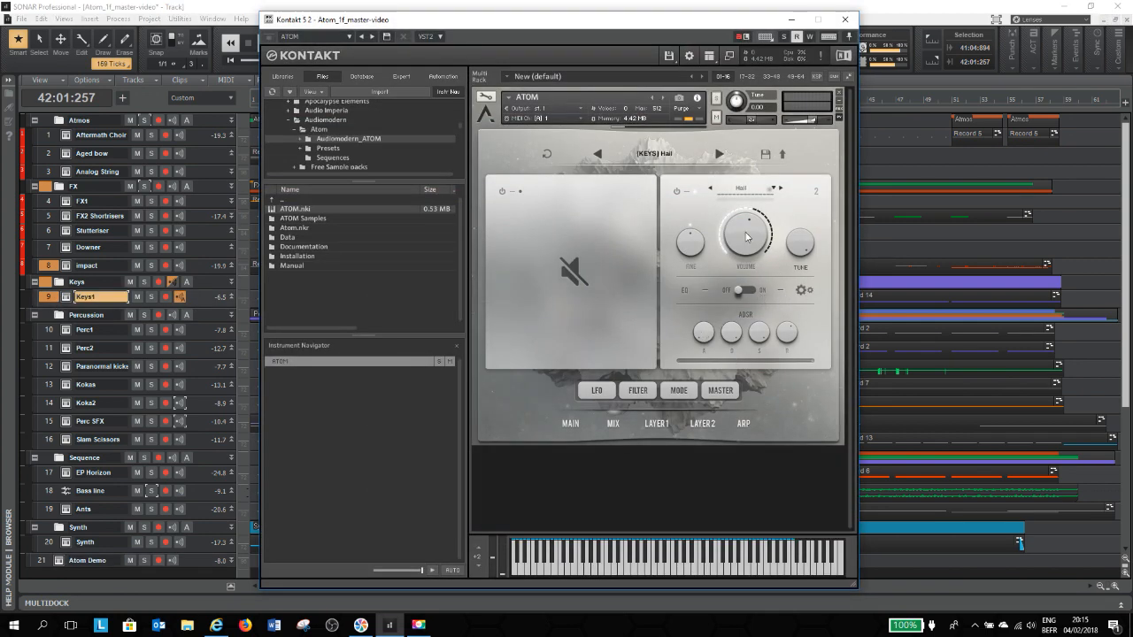
{"action": "left_click", "coordinate": [701, 425]}
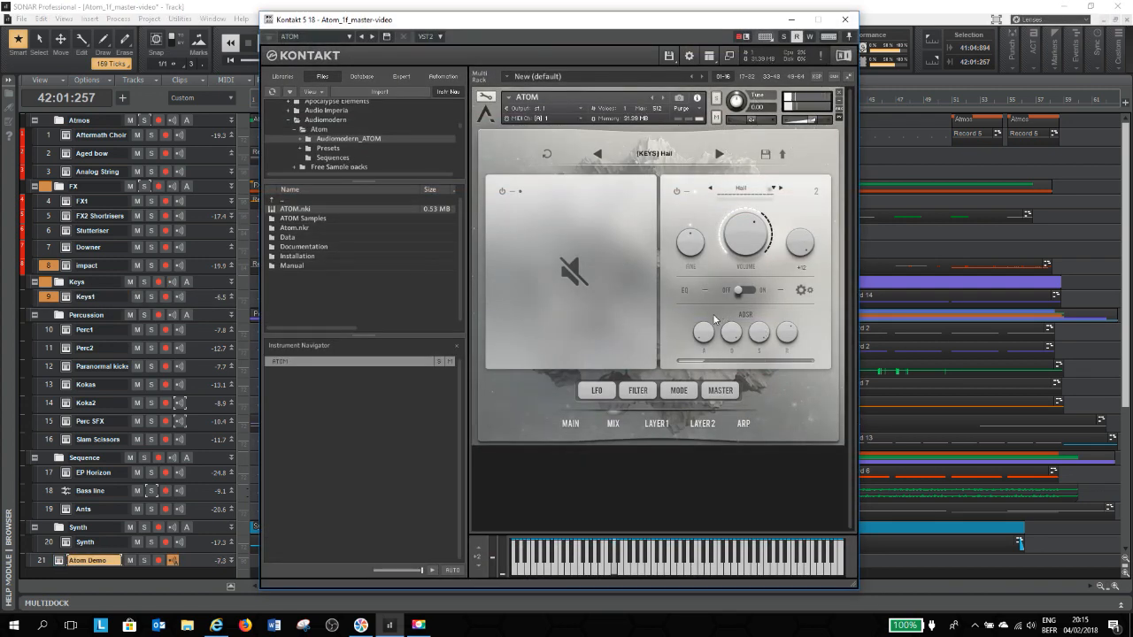
{"action": "left_click", "coordinate": [707, 433]}
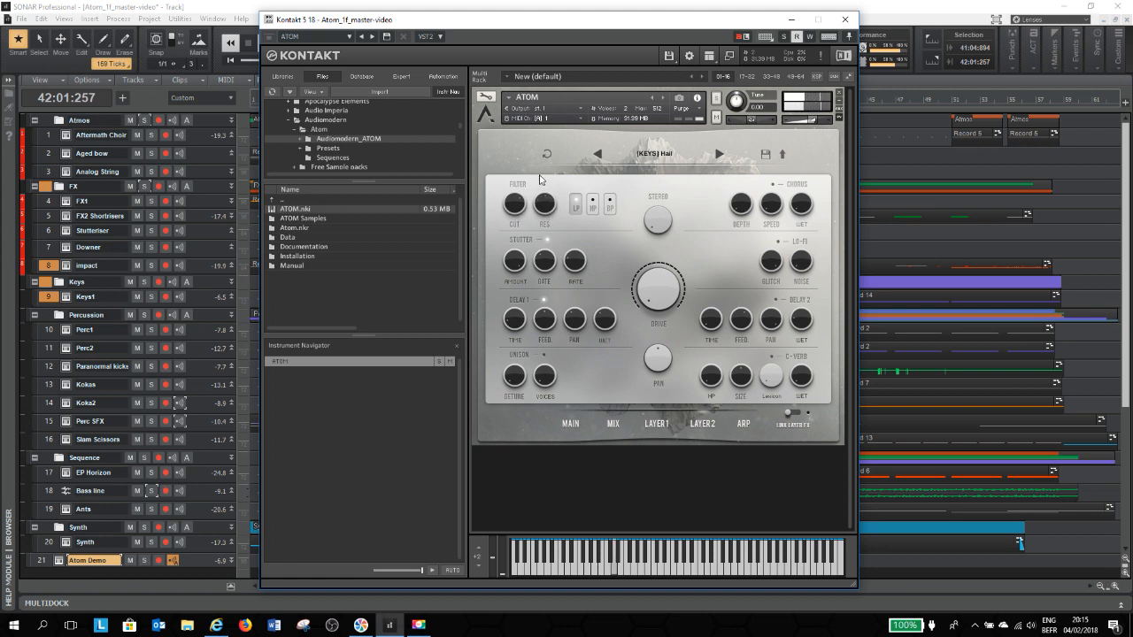
Step: Try higher Drive amounts on Atom Demo's layer 2, return Drive to its minimum and close the instrument
{"action": "left_click_drag", "start_coordinate": [647, 269], "coordinate": [646, 234]}
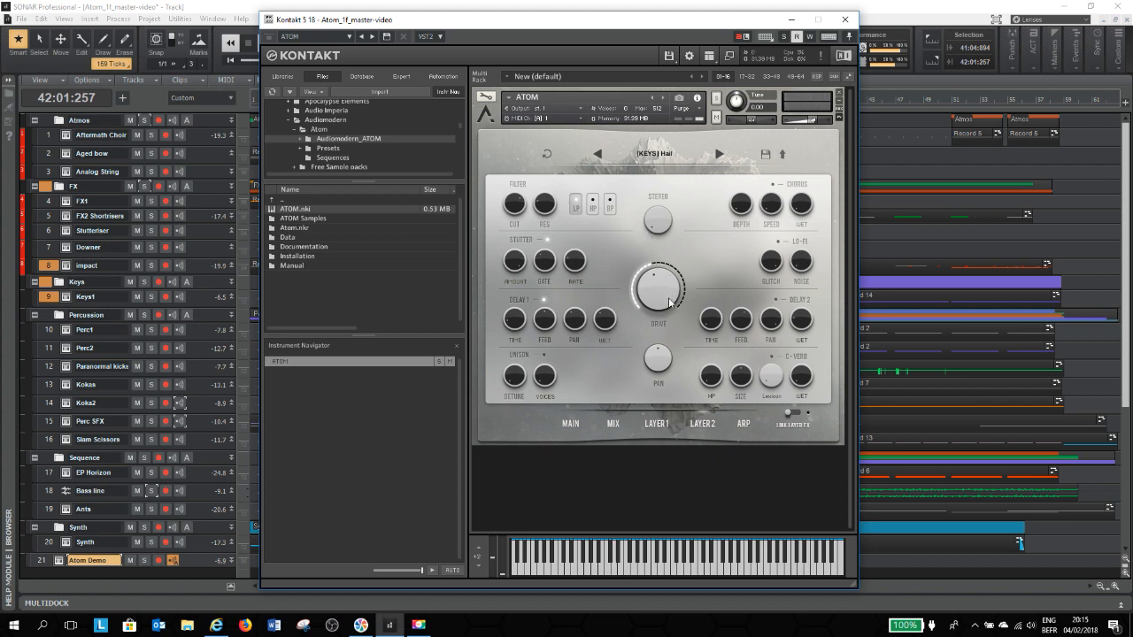
{"action": "left_click_drag", "start_coordinate": [662, 286], "coordinate": [702, 460]}
{"action": "left_click_drag", "start_coordinate": [655, 284], "coordinate": [609, 338]}
{"action": "left_click", "coordinate": [845, 19]}
Step: Show the main screenset, enlarge the console to view the channel effects, shrink it again and return to the Browser screenset
{"action": "left_click", "coordinate": [663, 50]}
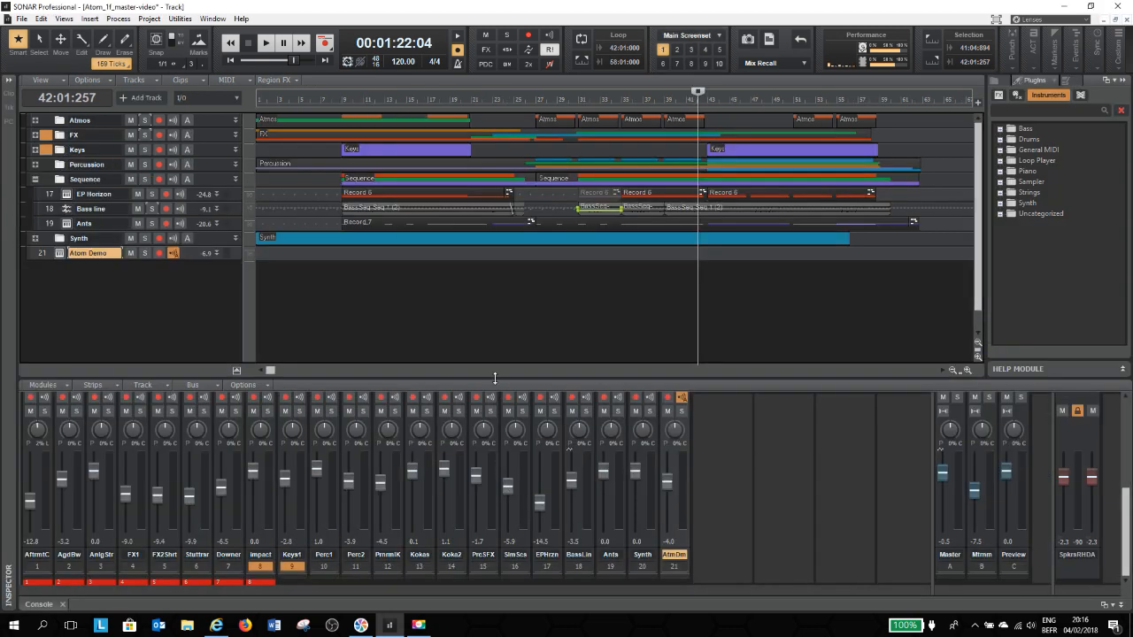
{"action": "left_click_drag", "start_coordinate": [494, 378], "coordinate": [502, 239]}
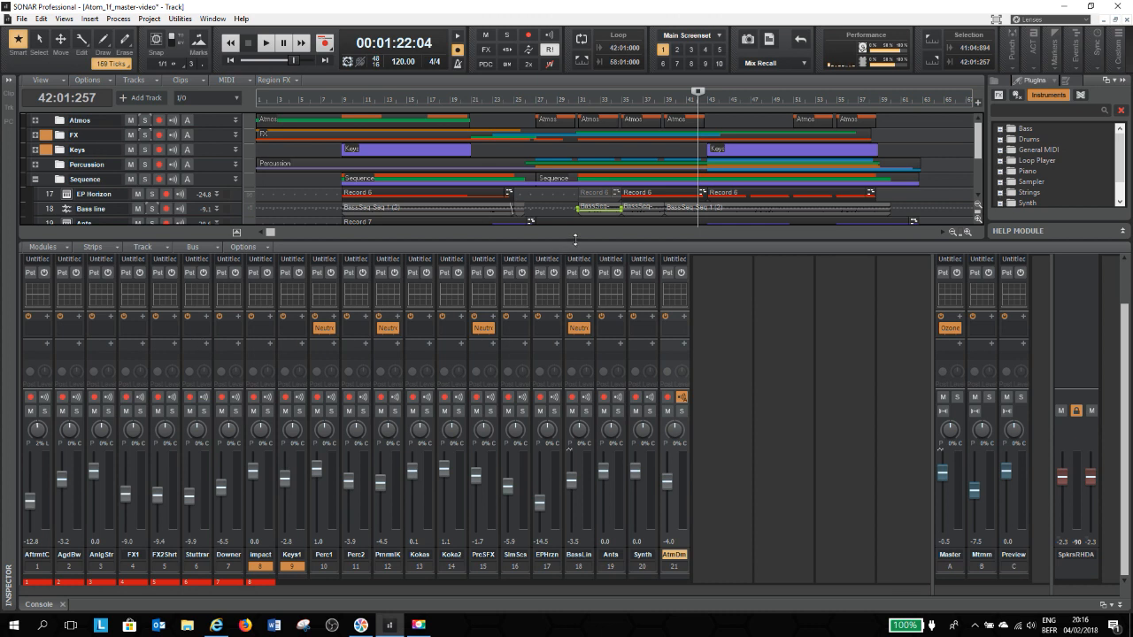
{"action": "left_click_drag", "start_coordinate": [575, 239], "coordinate": [576, 397]}
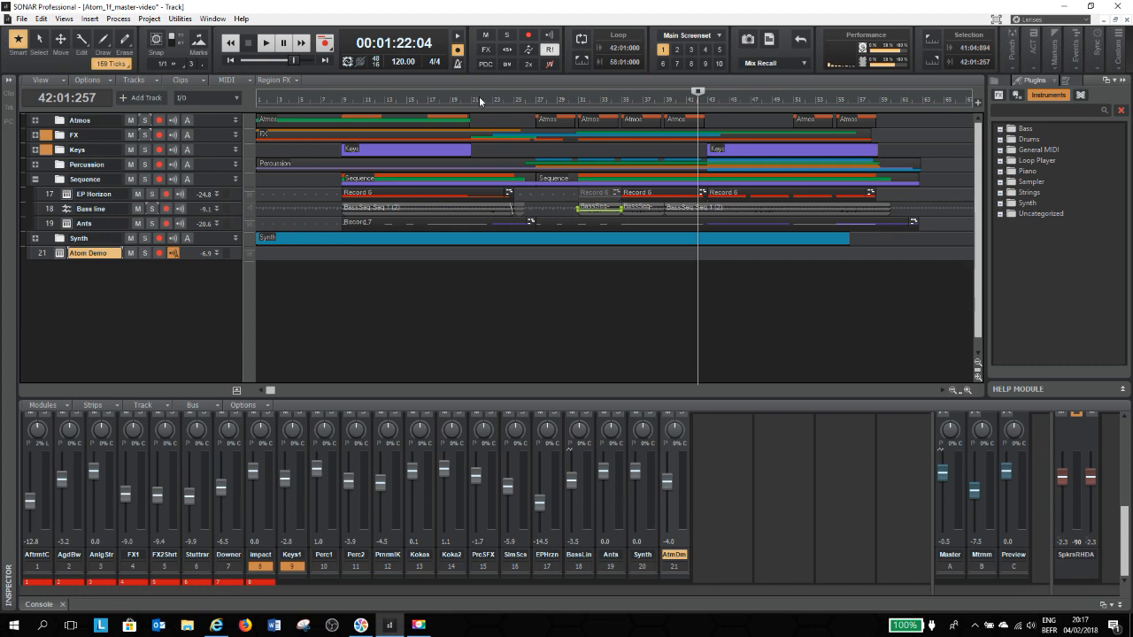
{"action": "left_click", "coordinate": [691, 49]}
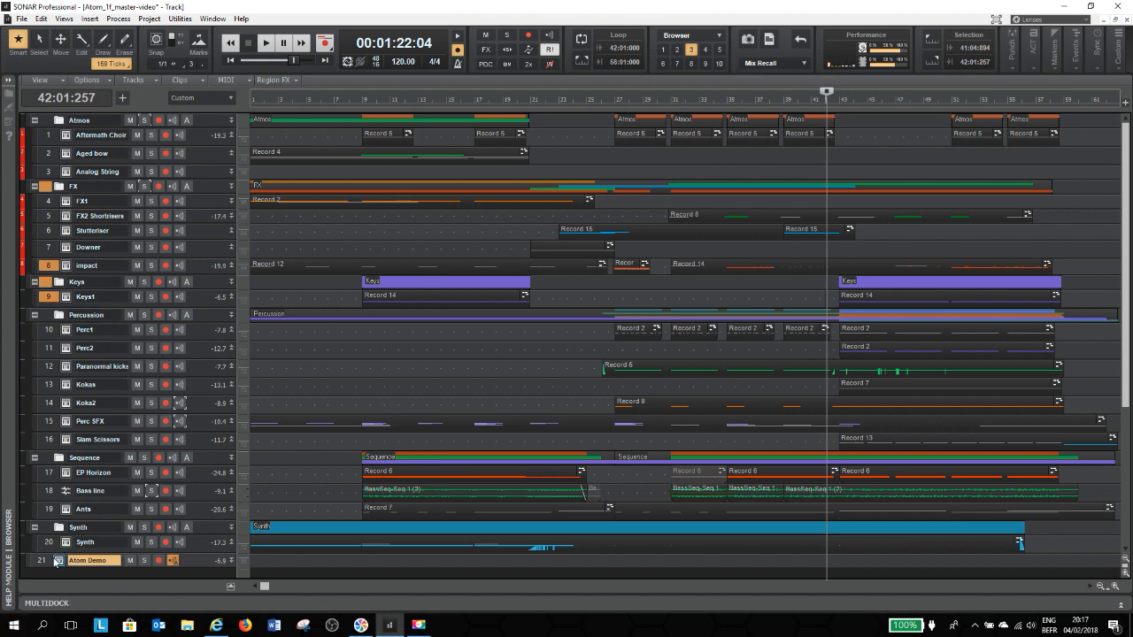
Step: Raise the Drive on Atom Demo's layer 2 to about the Keys1 level and open its arpeggiator settings
{"action": "left_click", "coordinate": [58, 560]}
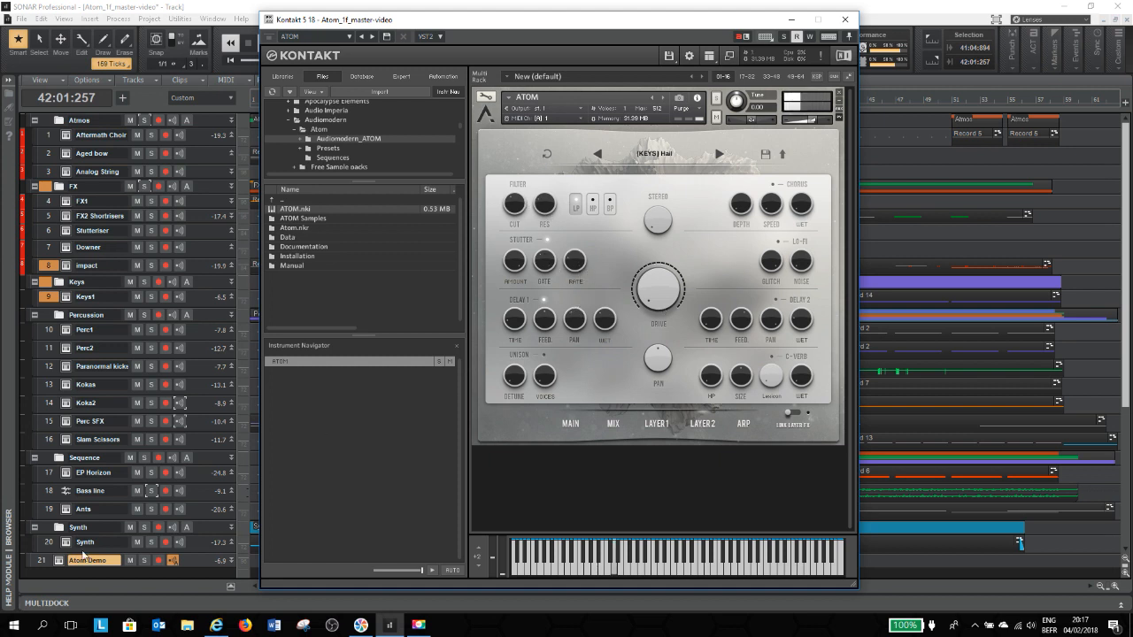
{"action": "left_click", "coordinate": [69, 299]}
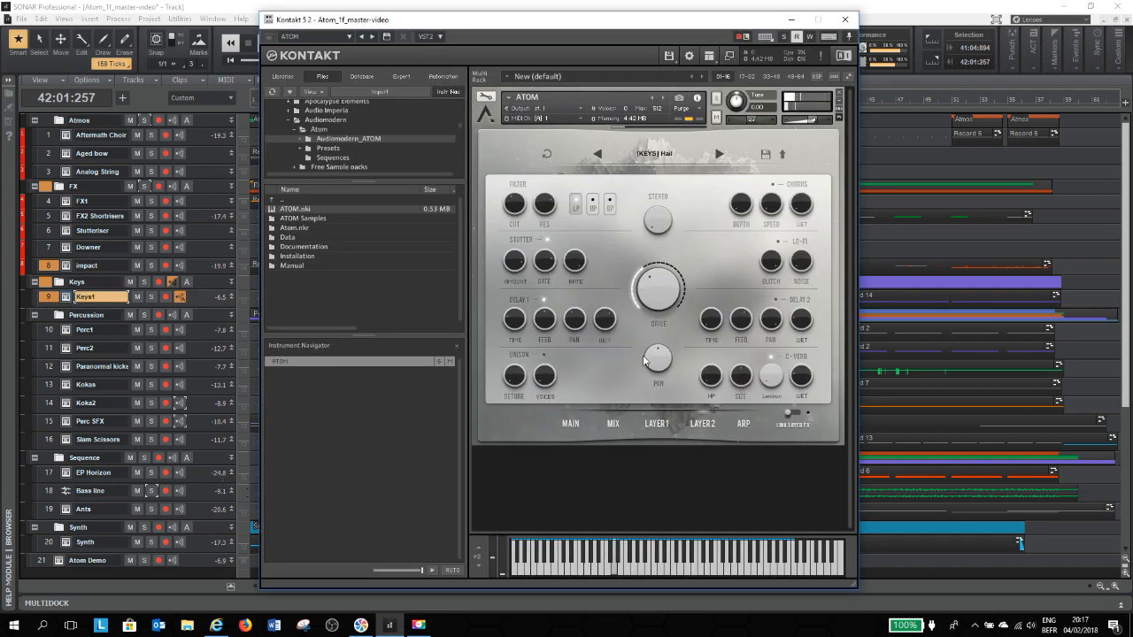
{"action": "left_click", "coordinate": [61, 563]}
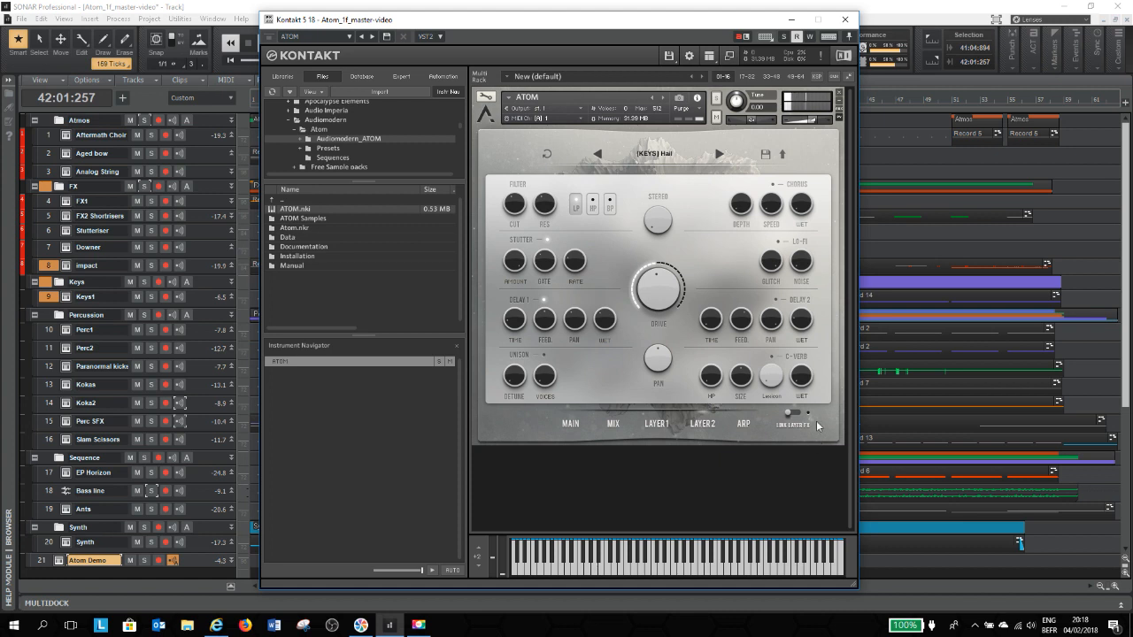
{"action": "left_click", "coordinate": [742, 423]}
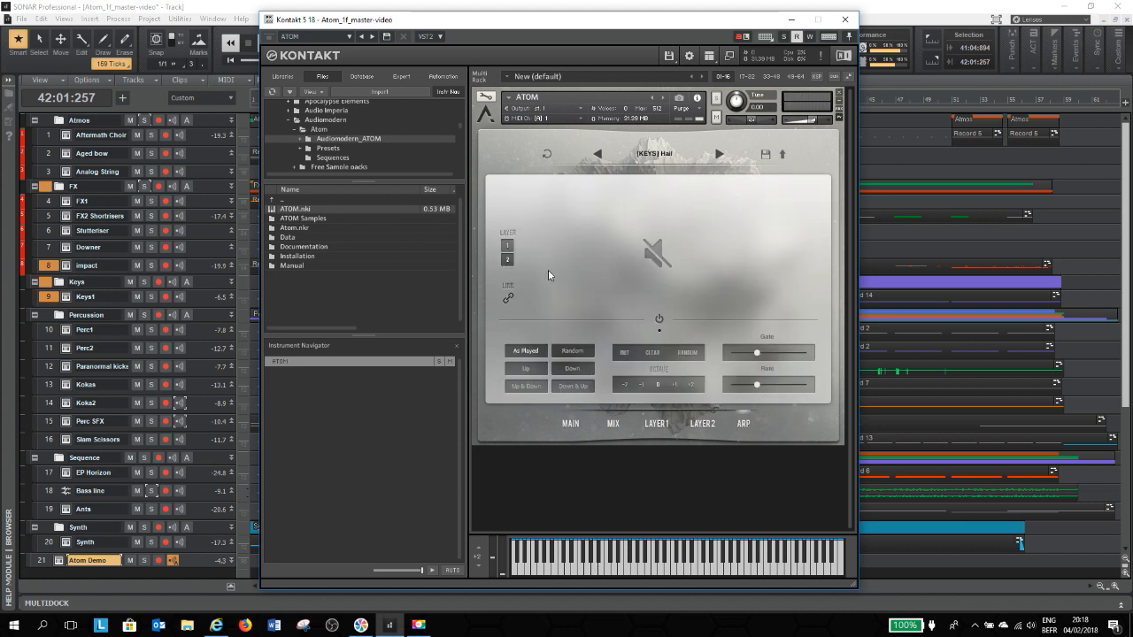
Step: Turn on Atom Demo's arpeggiator, lower its steps 2 and 3 to the minimum and close the instrument
{"action": "left_click", "coordinate": [657, 320]}
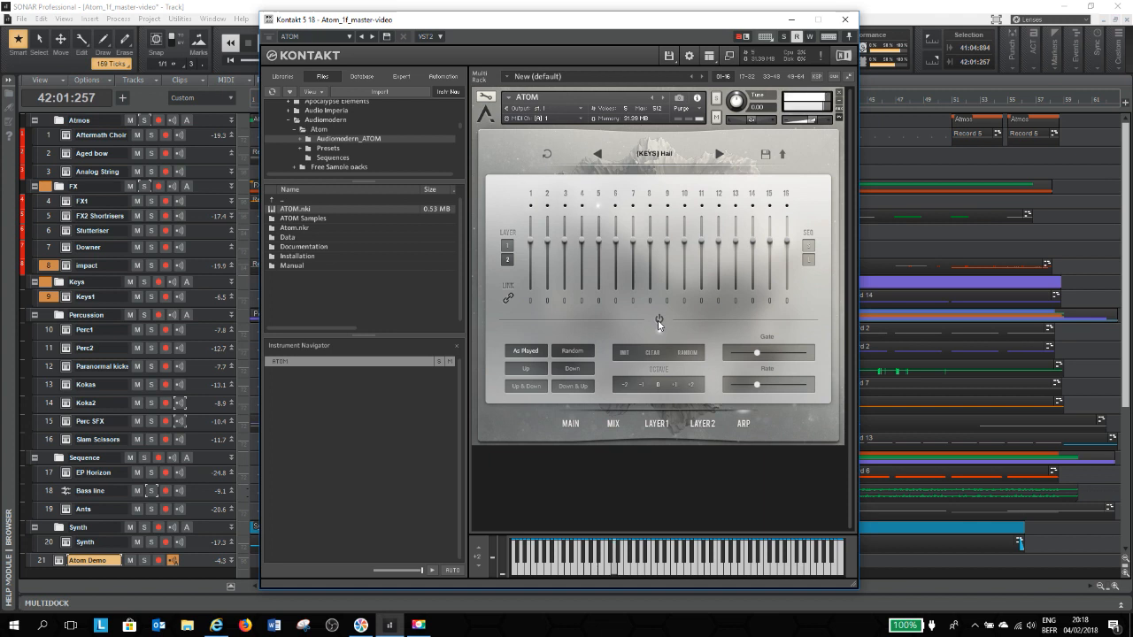
{"action": "left_click_drag", "start_coordinate": [565, 241], "coordinate": [572, 310]}
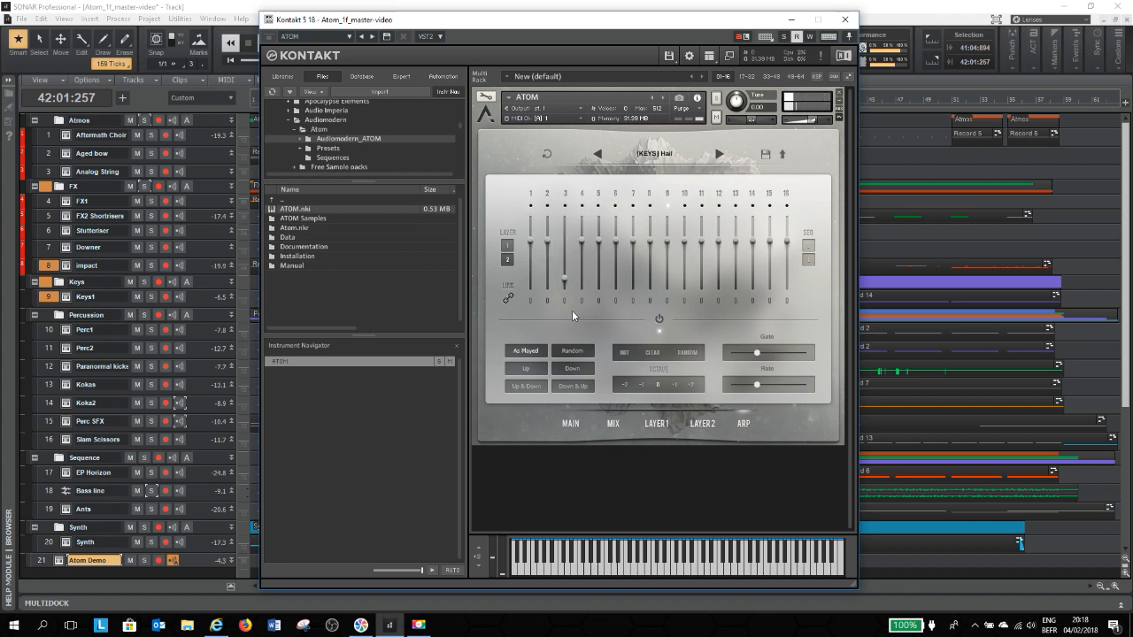
{"action": "left_click_drag", "start_coordinate": [544, 246], "coordinate": [556, 332]}
{"action": "left_click", "coordinate": [844, 19]}
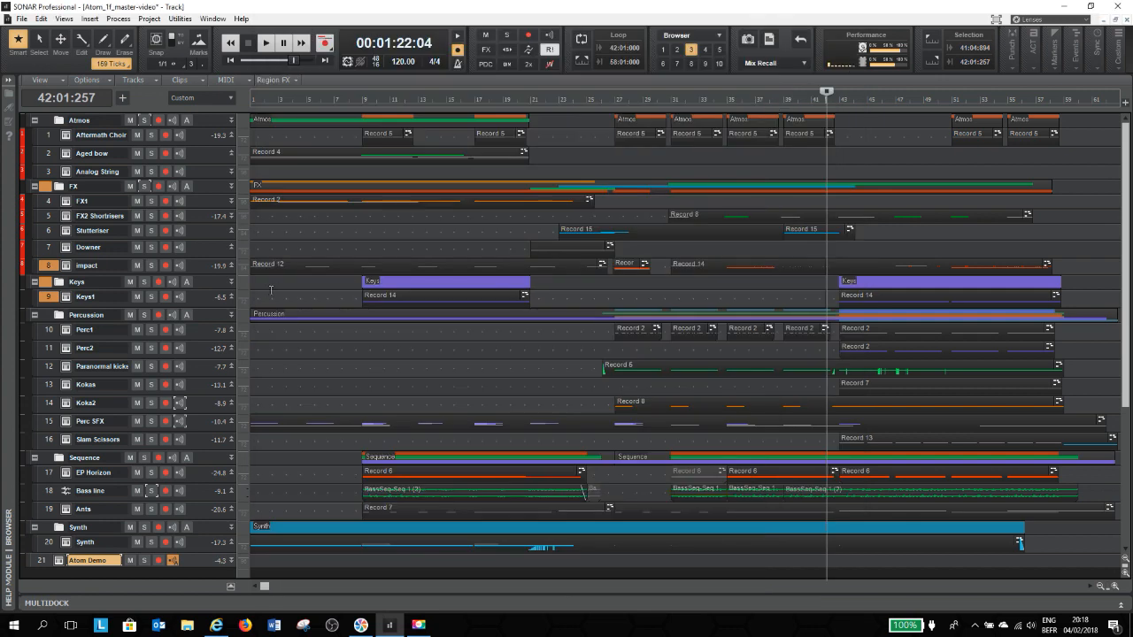
Step: Solo the Percussion folder and start playback from about measure 26
{"action": "left_click", "coordinate": [146, 315]}
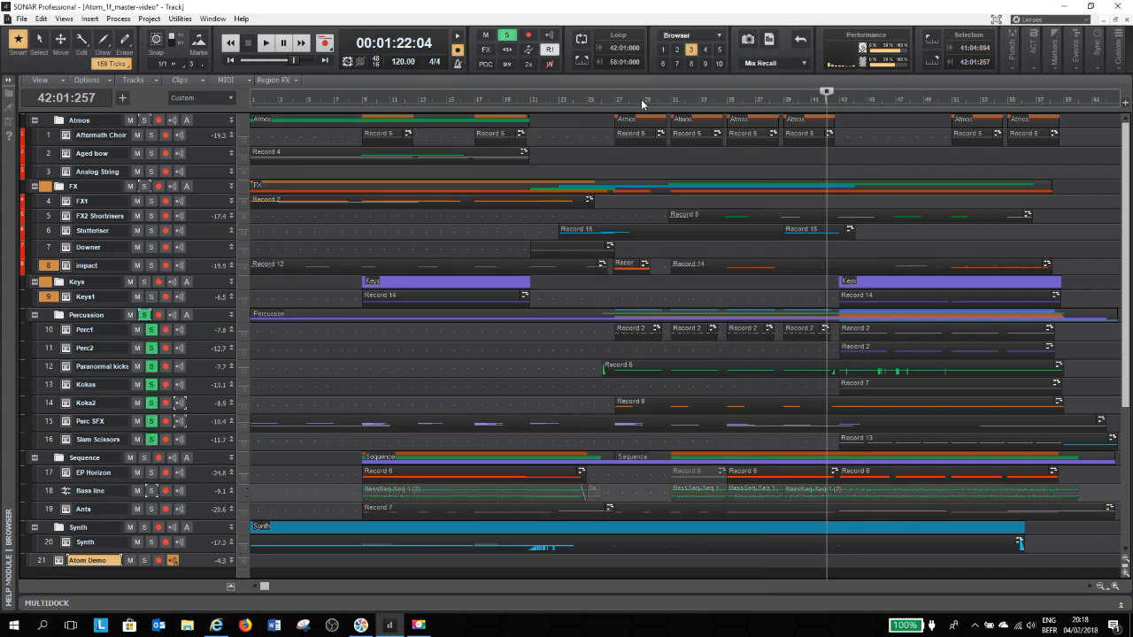
{"action": "left_click", "coordinate": [603, 103]}
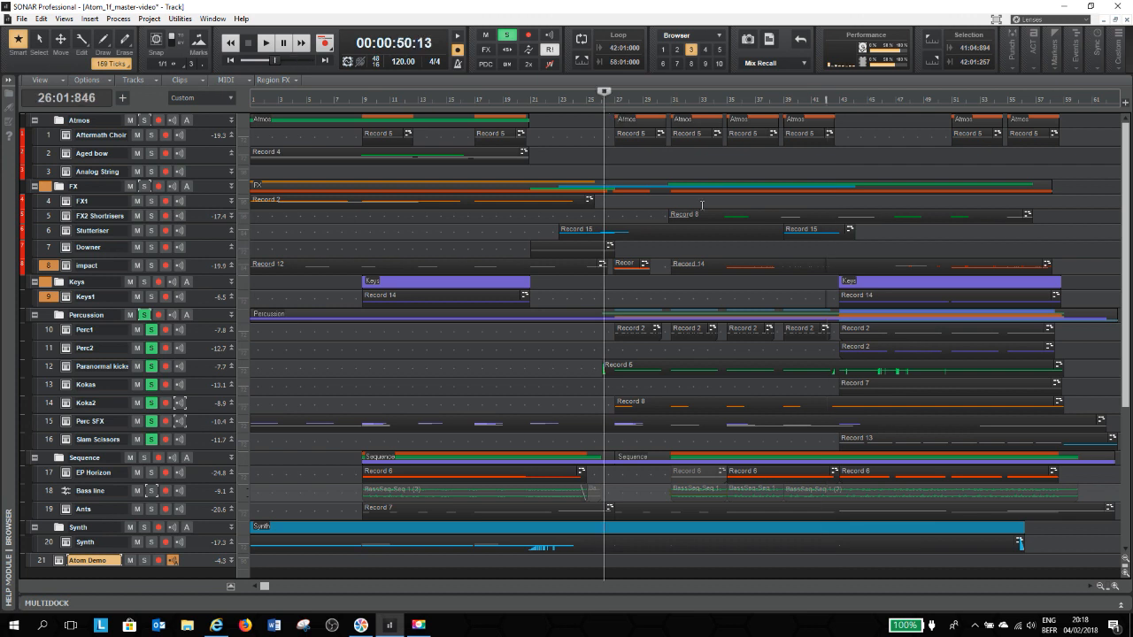
{"action": "key", "text": "space"}
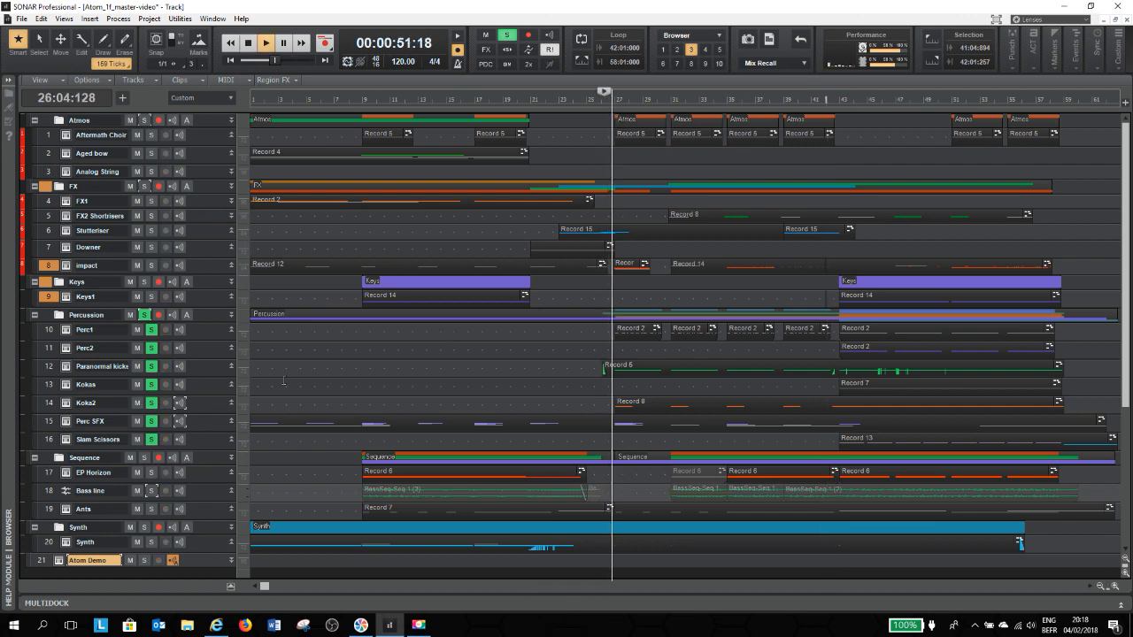
Step: Collapse the Atmos, FX and Keys track folders
{"action": "left_click", "coordinate": [35, 121]}
{"action": "left_click", "coordinate": [44, 120]}
{"action": "left_click", "coordinate": [108, 170]}
{"action": "left_click", "coordinate": [34, 135]}
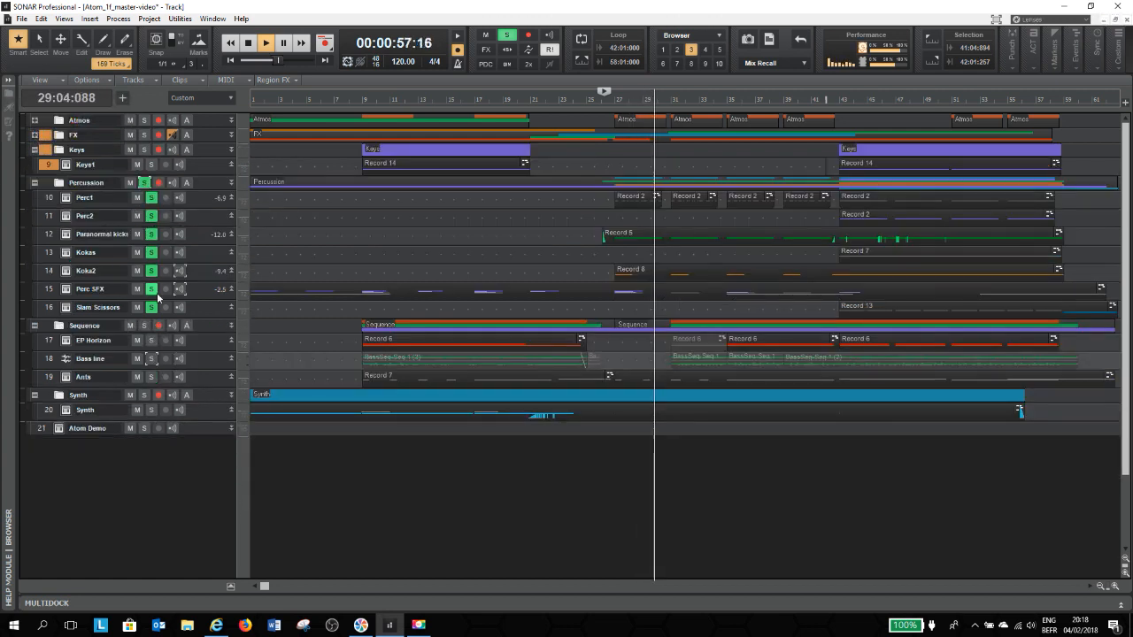
{"action": "left_click", "coordinate": [198, 199]}
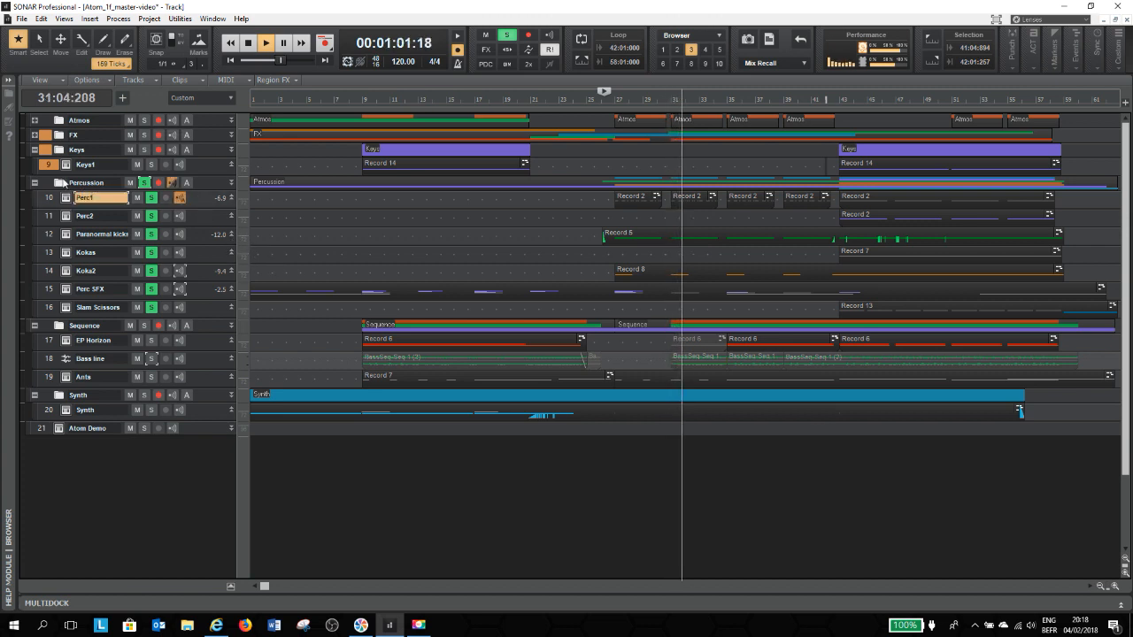
{"action": "left_click", "coordinate": [34, 149]}
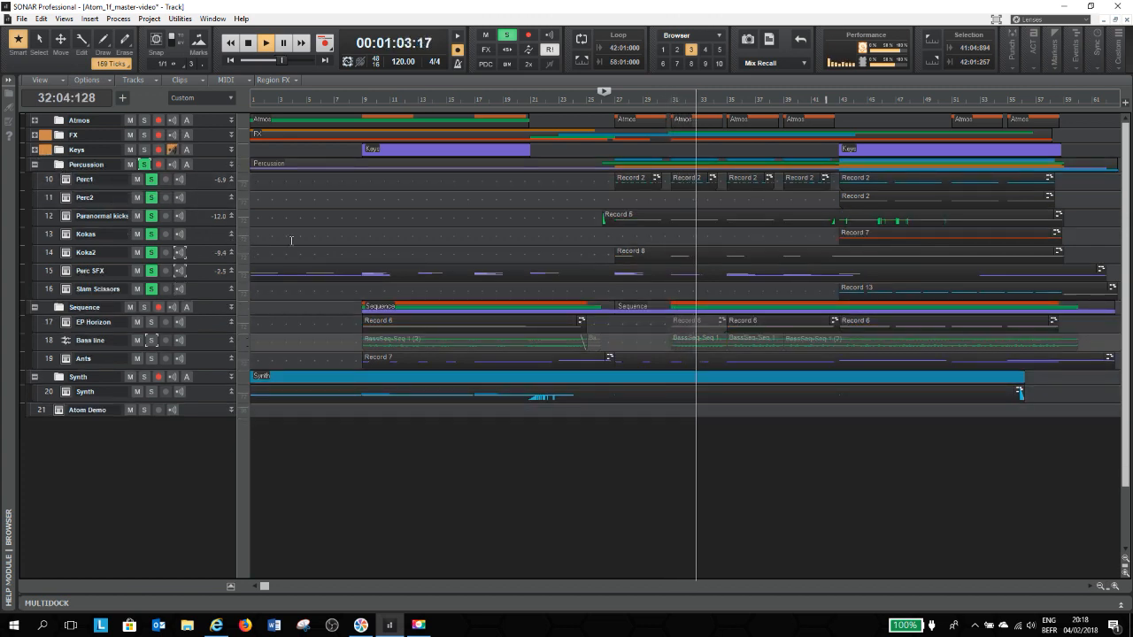
Step: Audition the percussion from about measure 42, move the solo to Perc1 alone and show its ATOM instrument
{"action": "left_click", "coordinate": [834, 92]}
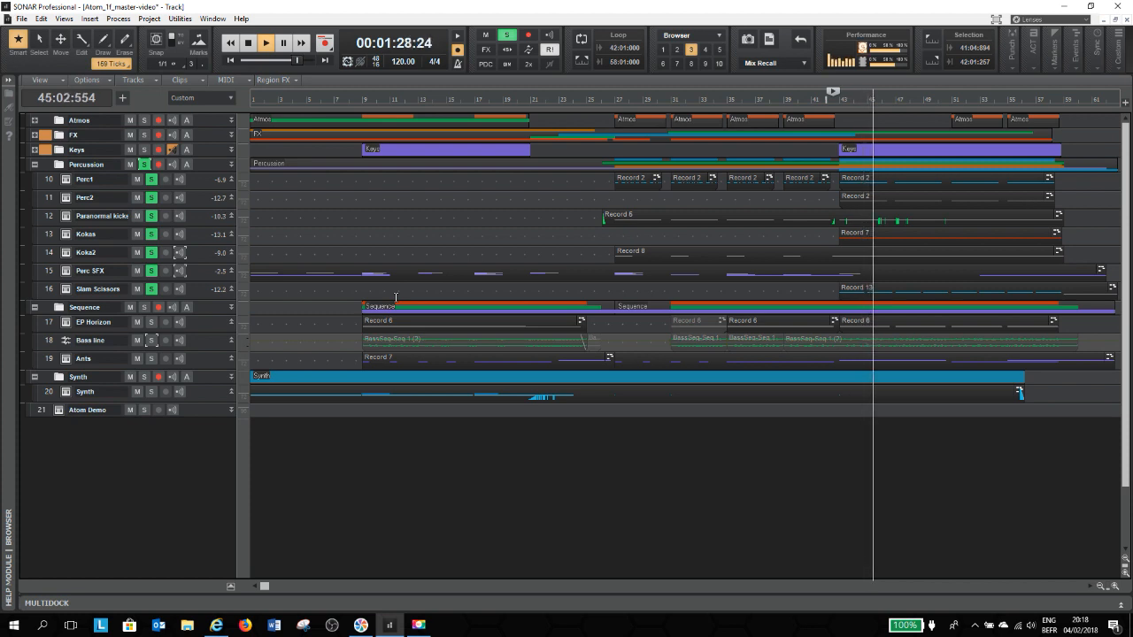
{"action": "key", "text": "space"}
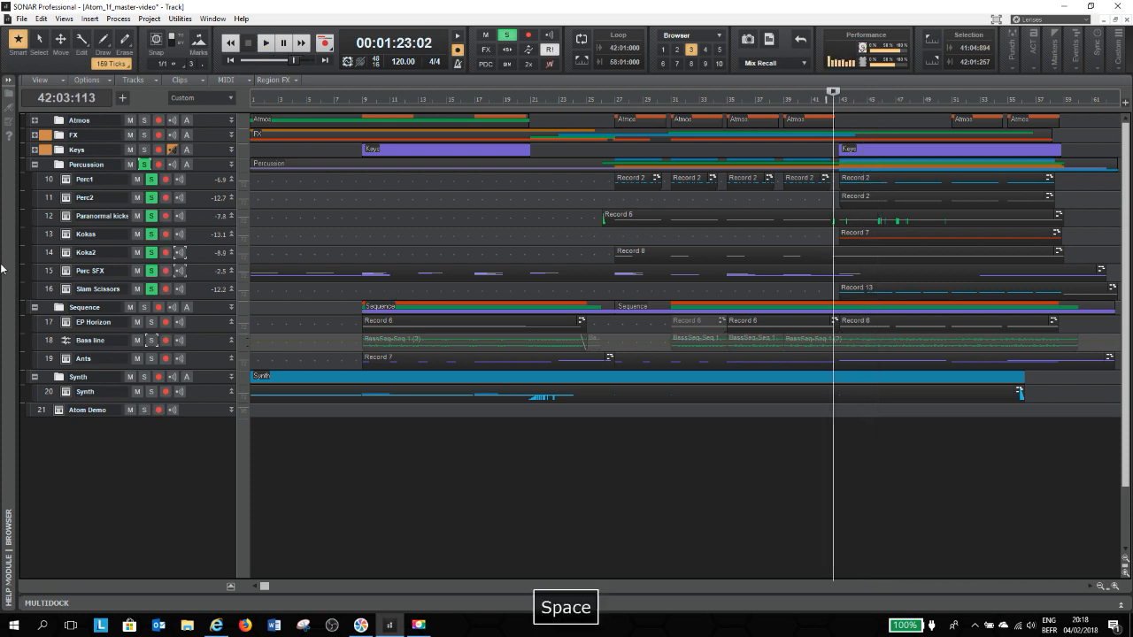
{"action": "left_click", "coordinate": [145, 165]}
{"action": "left_click", "coordinate": [151, 180]}
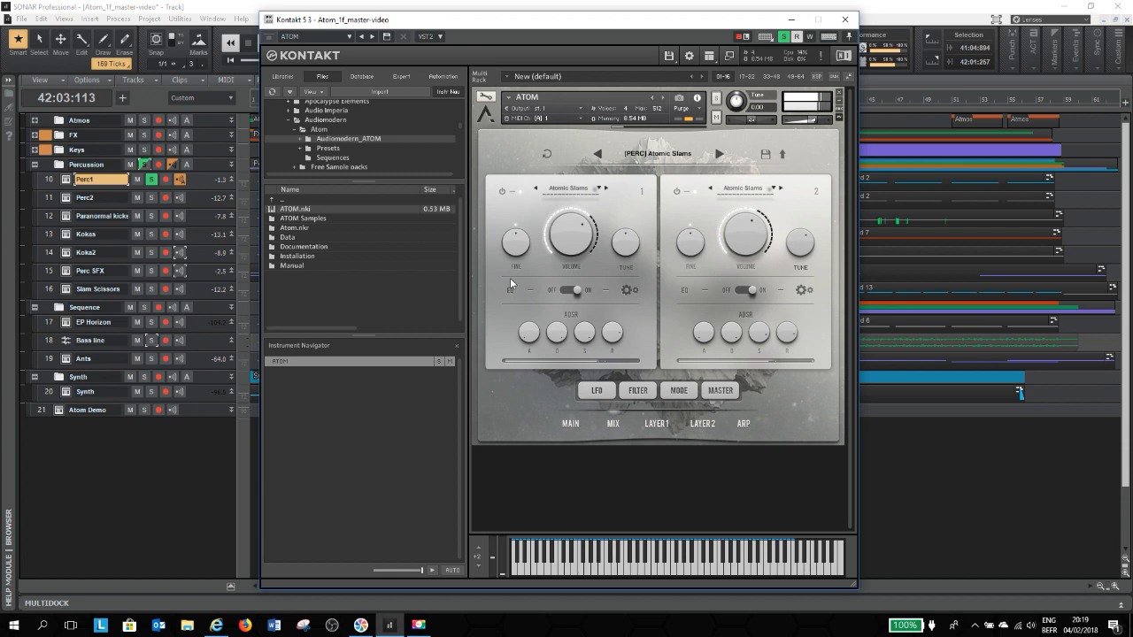
{"action": "key", "text": "space"}
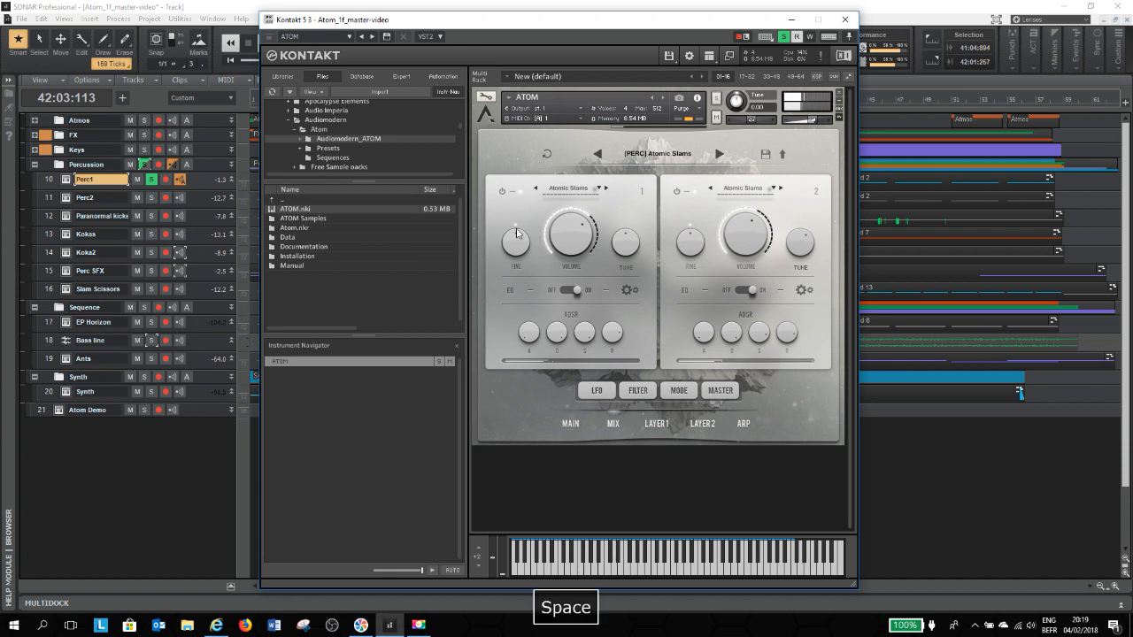
{"action": "key", "text": "space"}
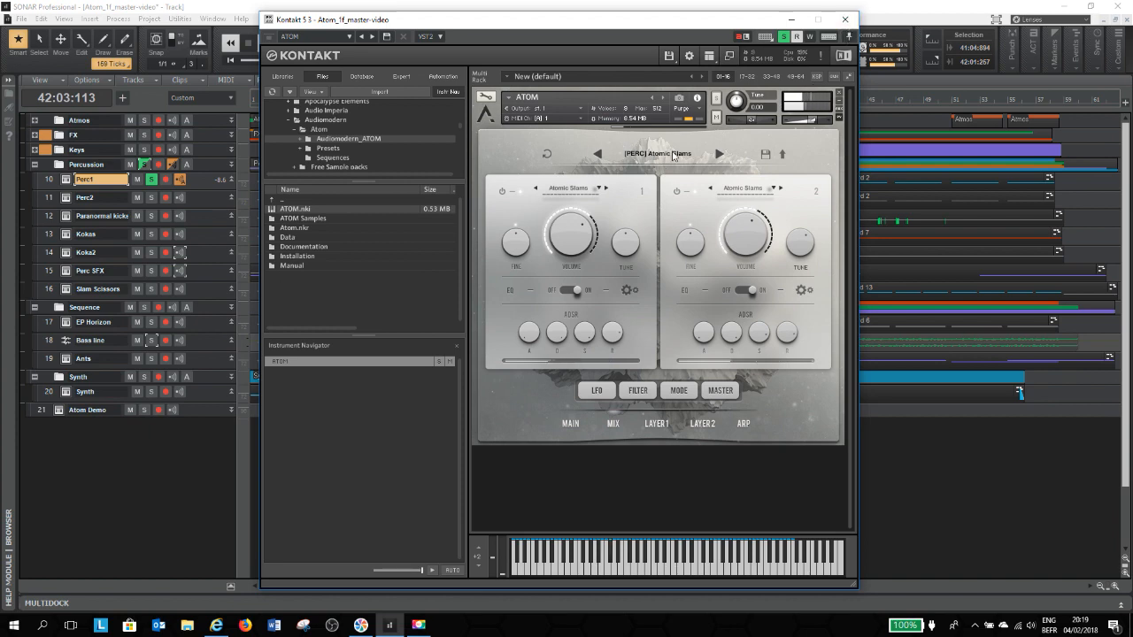
Step: Load the [PERC] Atomic Slams preset on Atom Demo with both layers enabled, and unsolo Perc1
{"action": "left_click", "coordinate": [58, 410]}
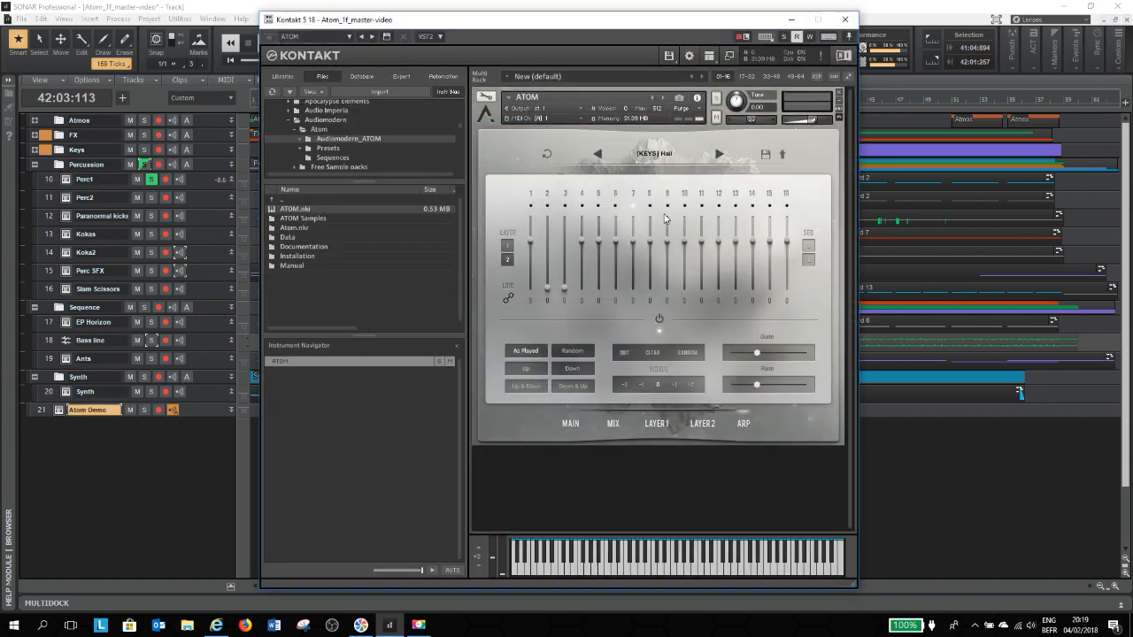
{"action": "left_click", "coordinate": [612, 428]}
{"action": "left_click", "coordinate": [668, 153]}
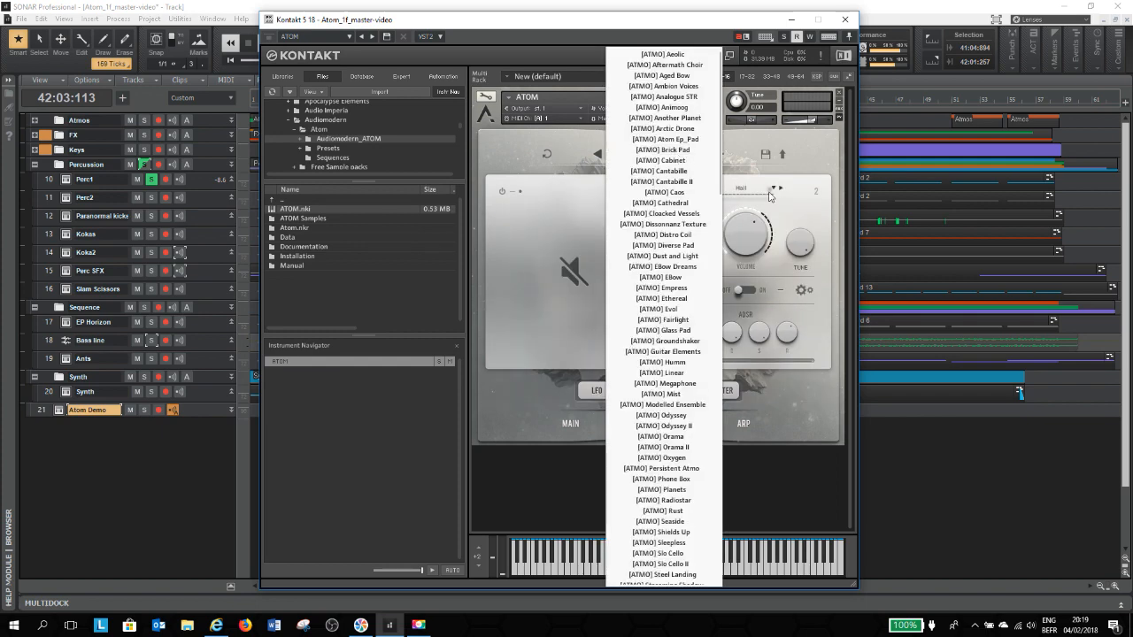
{"action": "left_click_drag", "start_coordinate": [721, 193], "coordinate": [731, 523]}
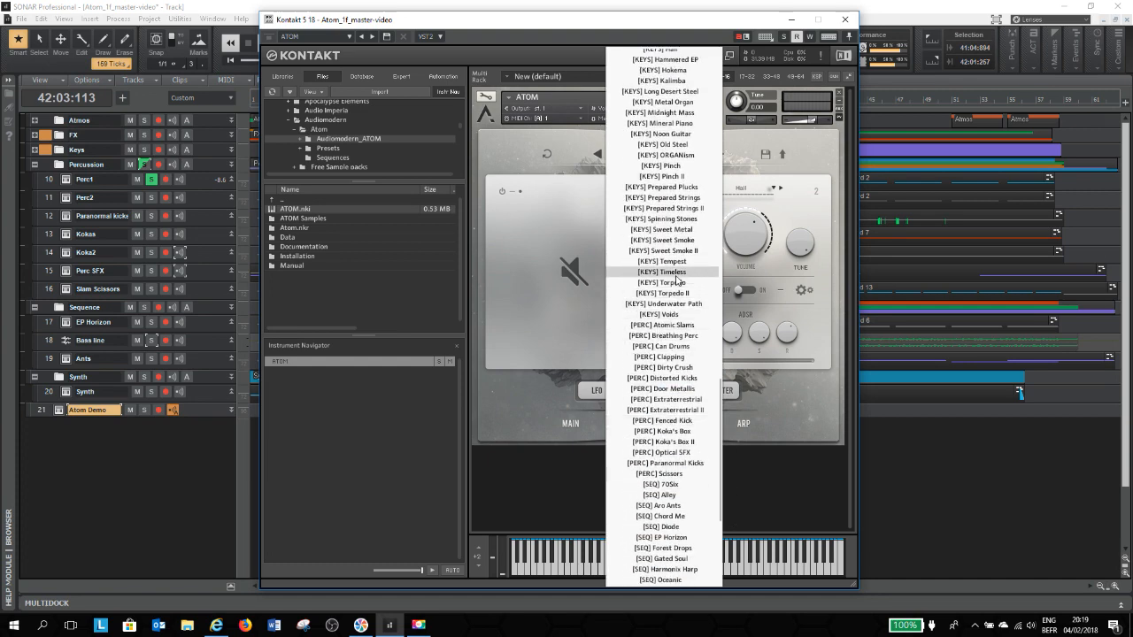
{"action": "left_click", "coordinate": [680, 333]}
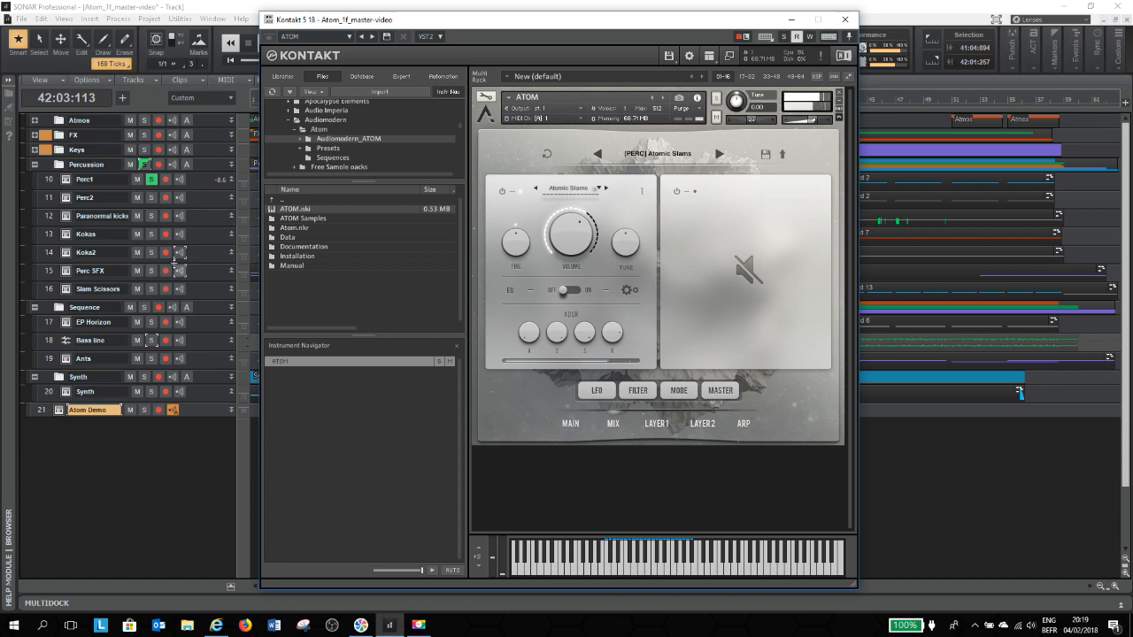
{"action": "left_click", "coordinate": [150, 180]}
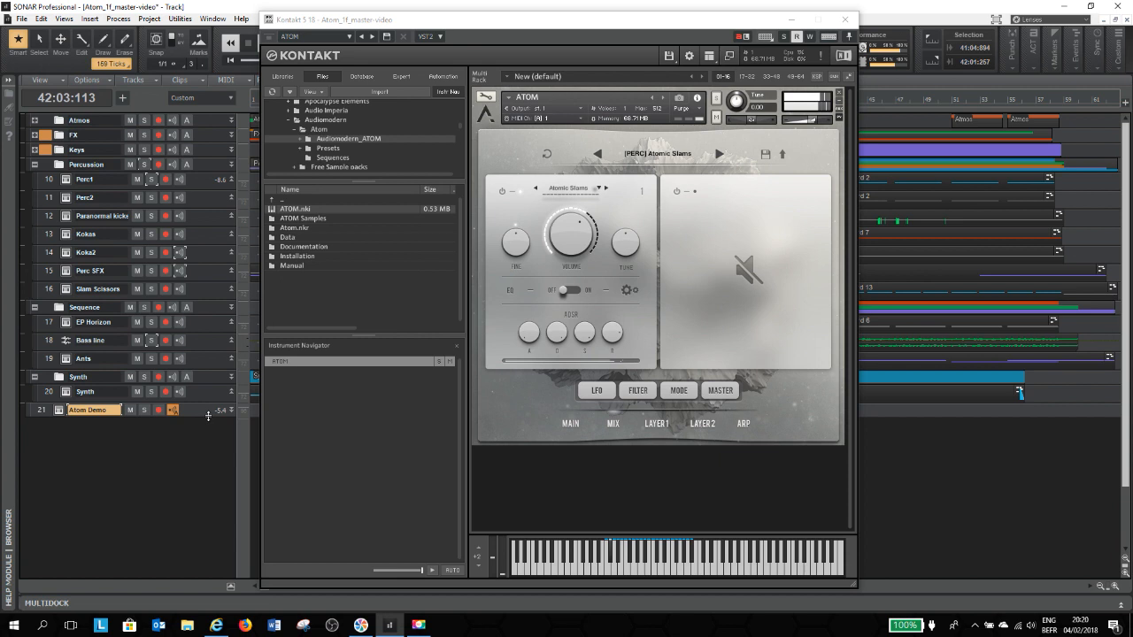
{"action": "left_click", "coordinate": [677, 192]}
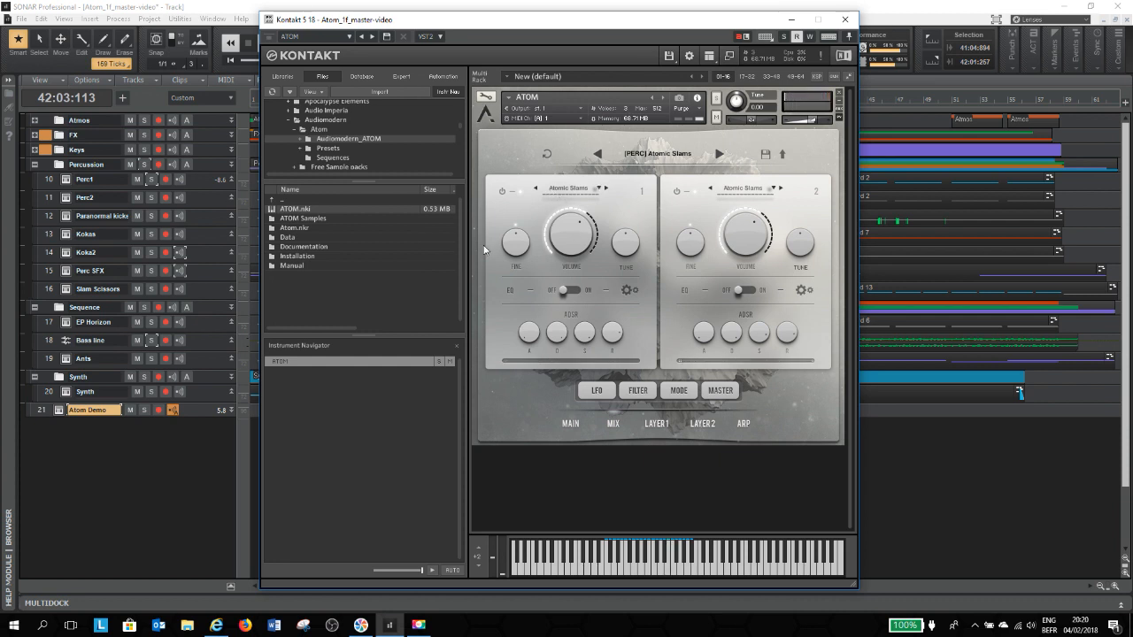
Step: Examine the arpeggiator settings of both layers on Perc1 and turn off layer 1's arpeggiator
{"action": "left_click", "coordinate": [68, 181]}
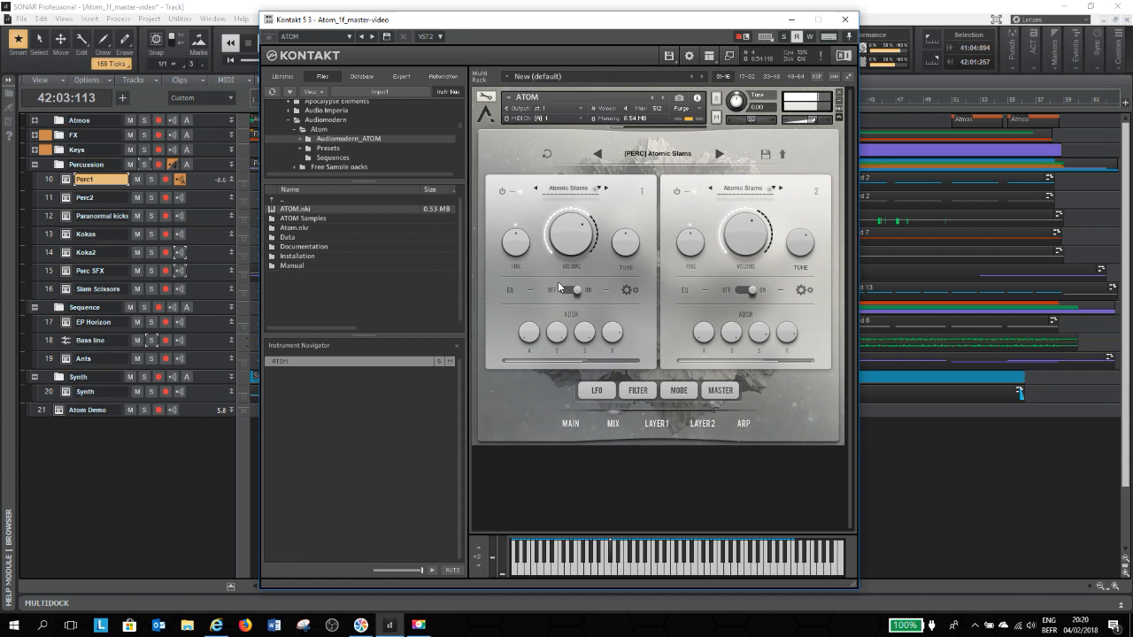
{"action": "left_click", "coordinate": [741, 424]}
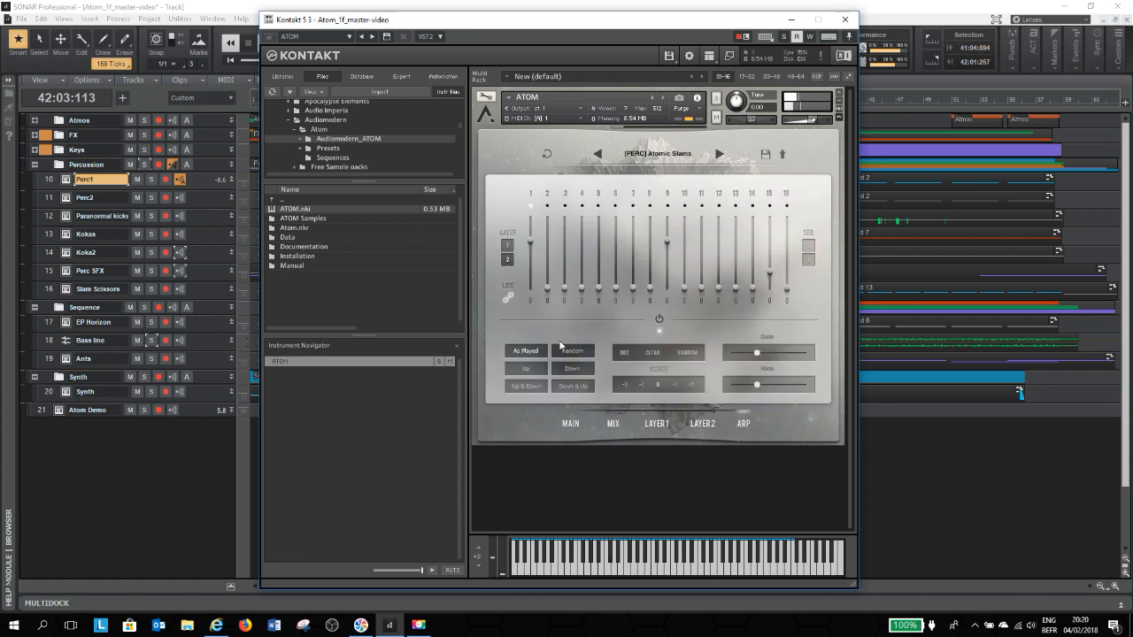
{"action": "left_click", "coordinate": [506, 260]}
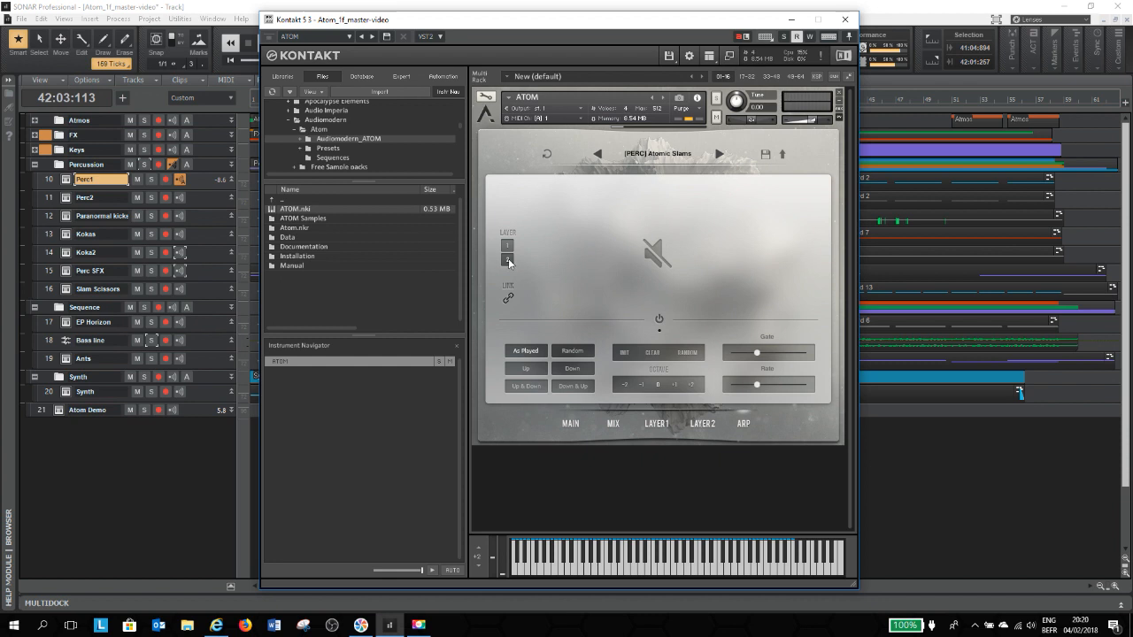
{"action": "left_click", "coordinate": [507, 245]}
{"action": "left_click", "coordinate": [660, 319]}
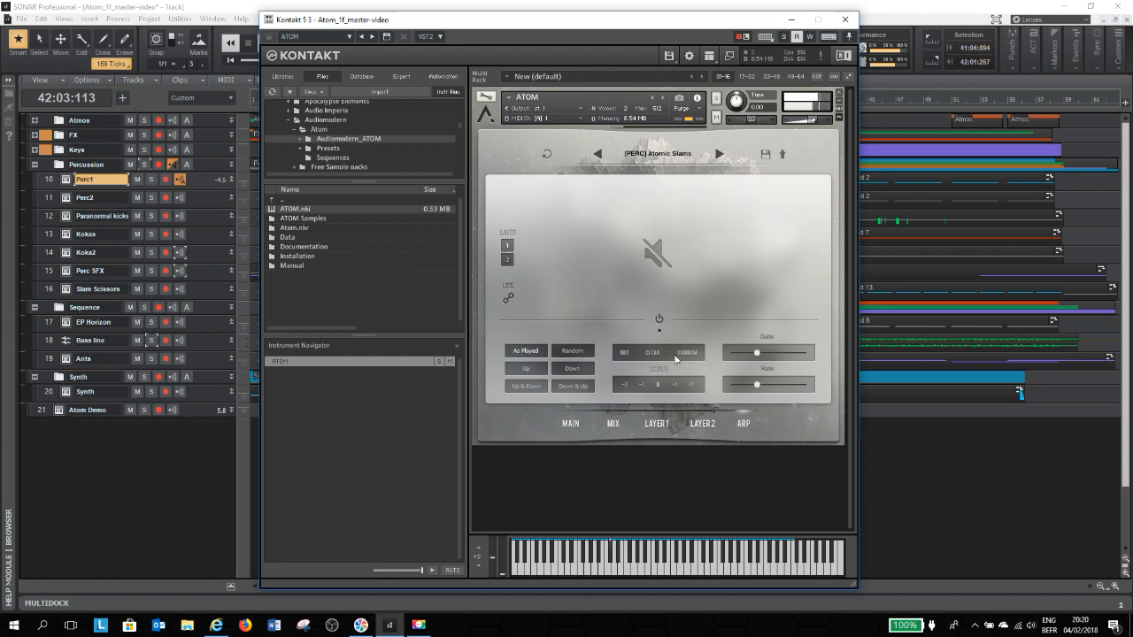
Step: Audition Perc1's two layers separately, check the layer effects, and leave both layers enabled
{"action": "left_click", "coordinate": [613, 423]}
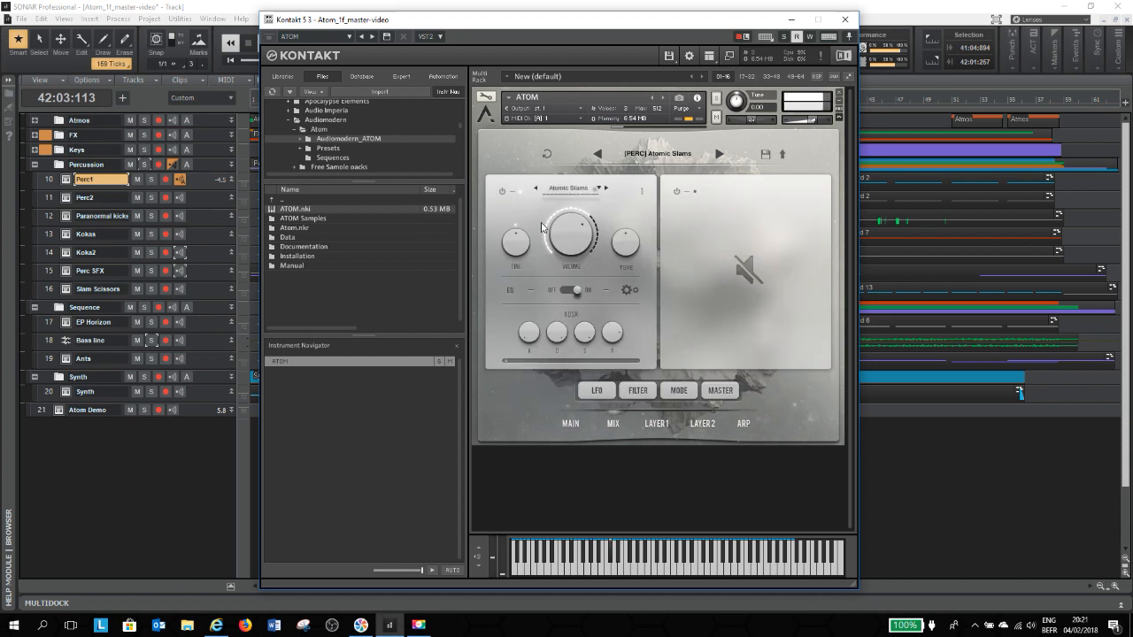
{"action": "left_click", "coordinate": [502, 193]}
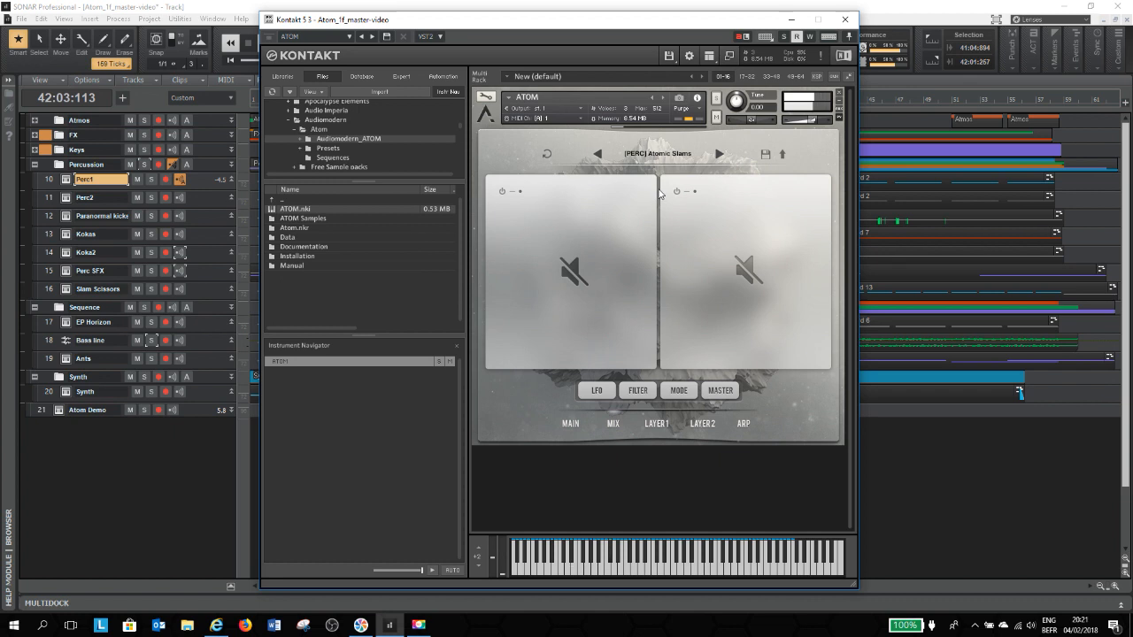
{"action": "left_click", "coordinate": [677, 193]}
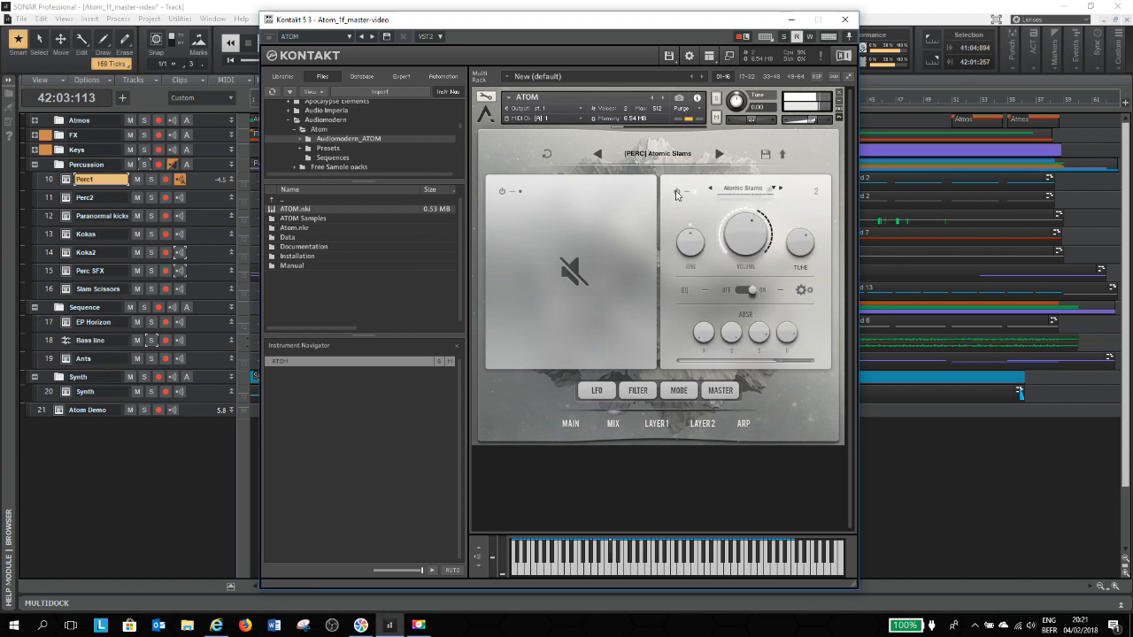
{"action": "left_click", "coordinate": [701, 427]}
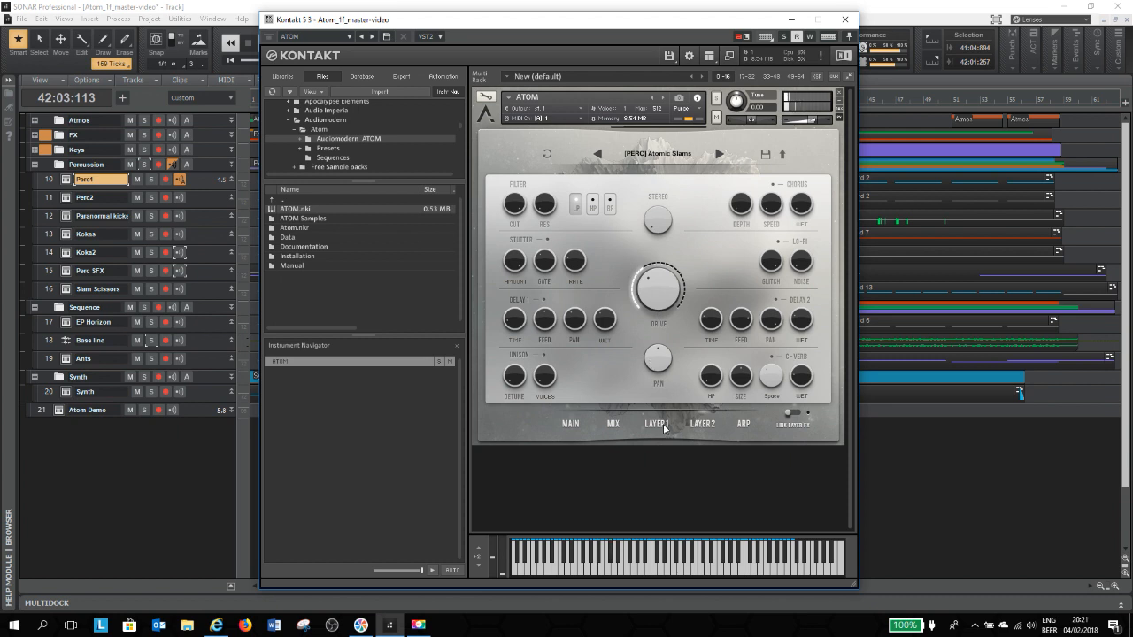
{"action": "left_click", "coordinate": [613, 423]}
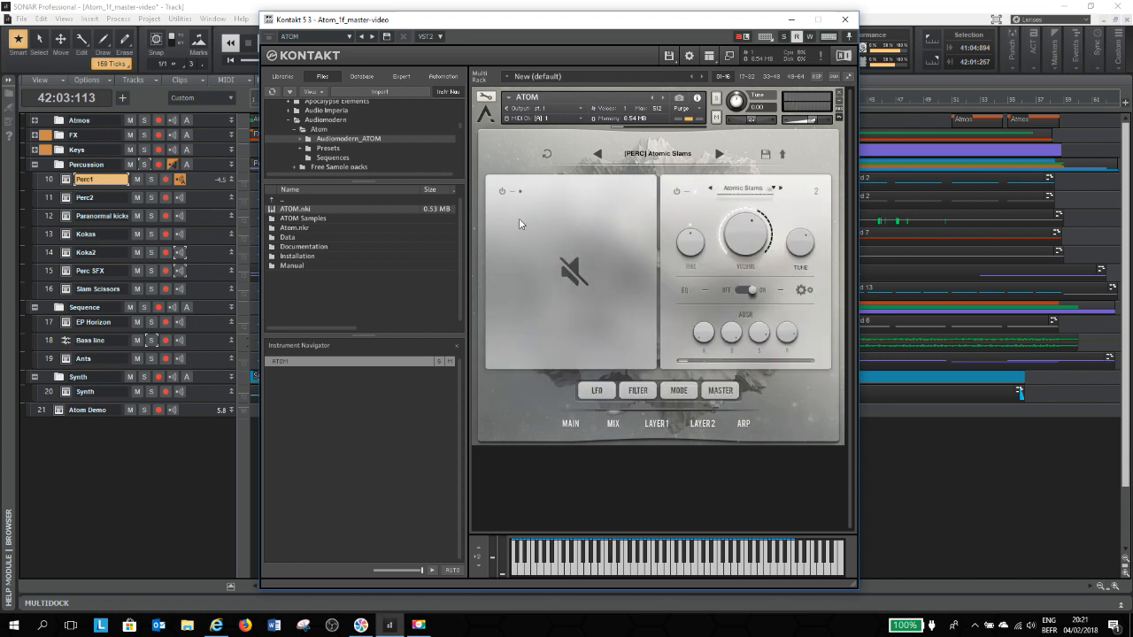
{"action": "left_click", "coordinate": [502, 191]}
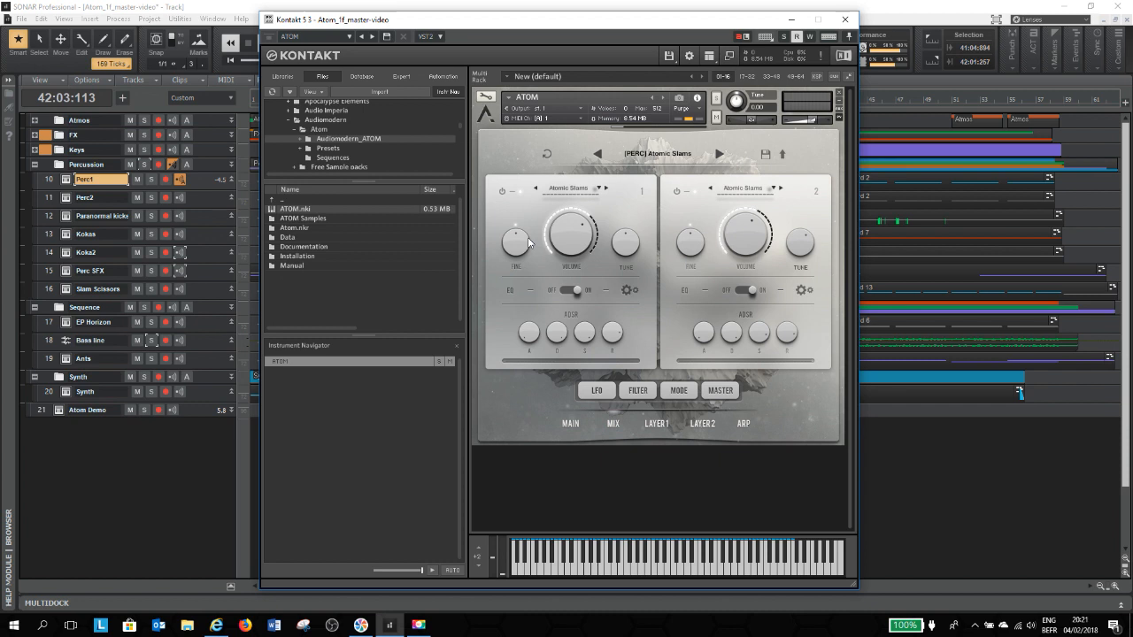
Step: Turn on the arpeggiator for both layers of Perc1 and close the instrument
{"action": "left_click", "coordinate": [752, 427]}
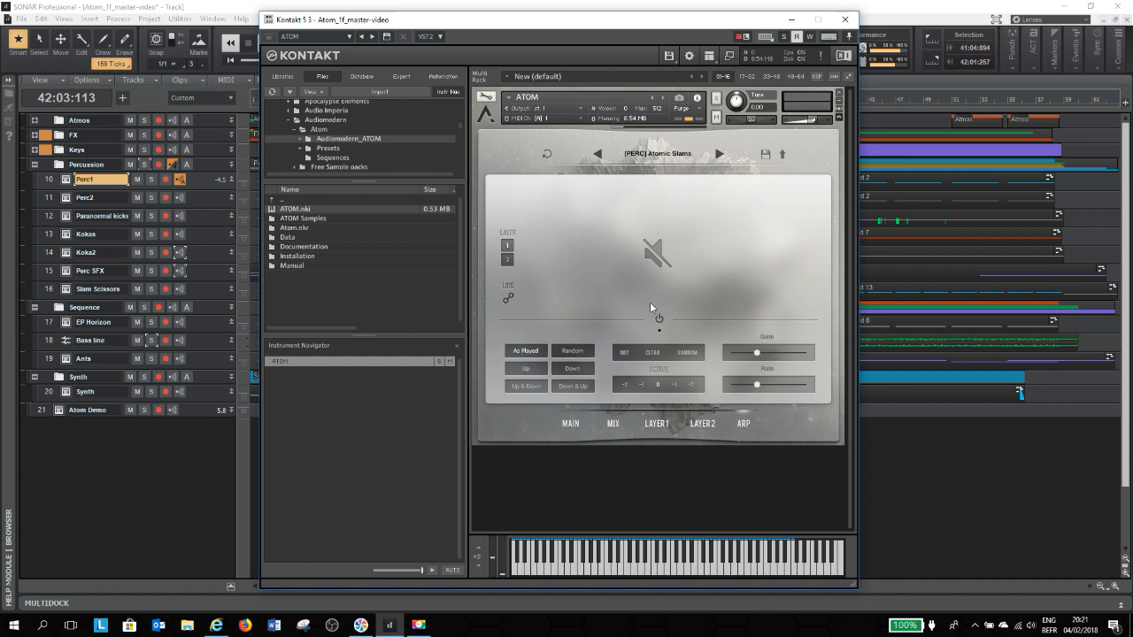
{"action": "left_click", "coordinate": [660, 321]}
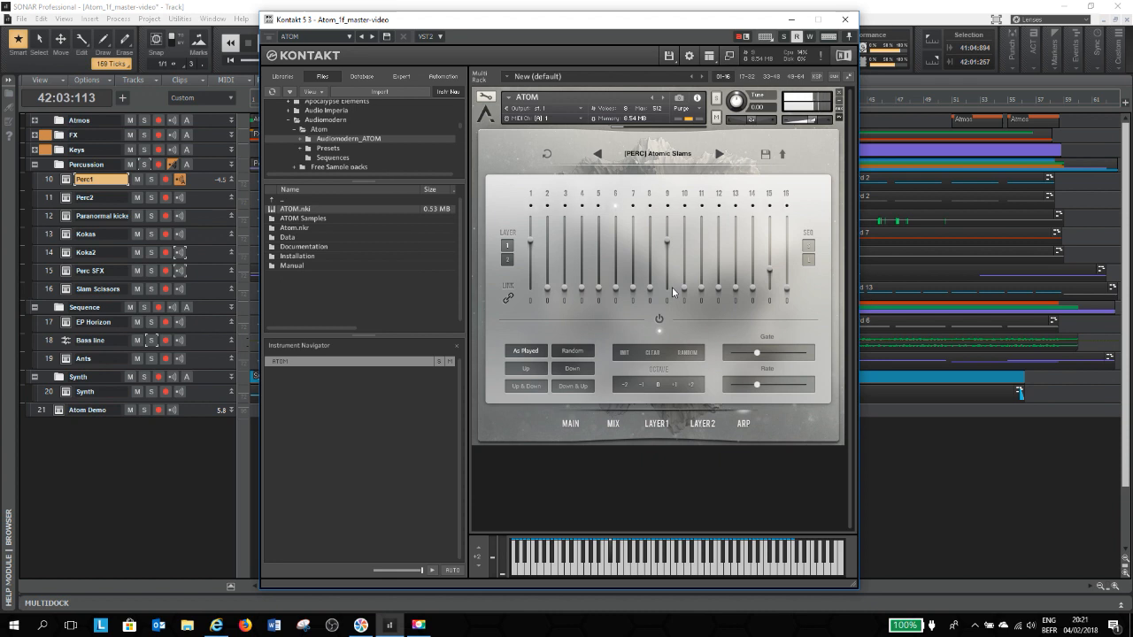
{"action": "left_click", "coordinate": [508, 262]}
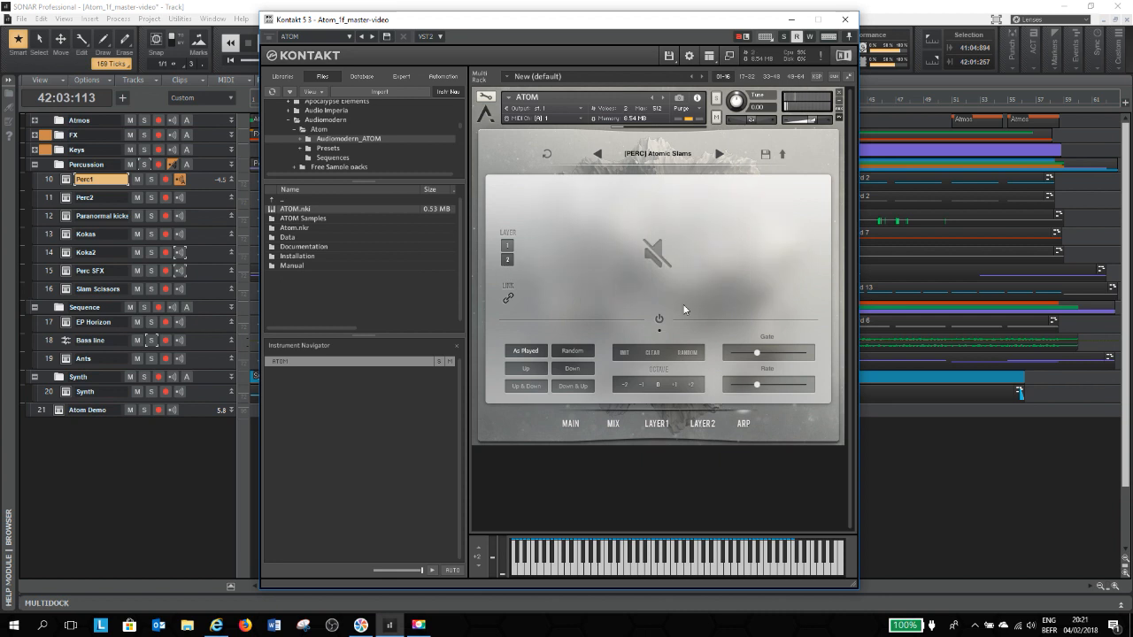
{"action": "left_click", "coordinate": [660, 318]}
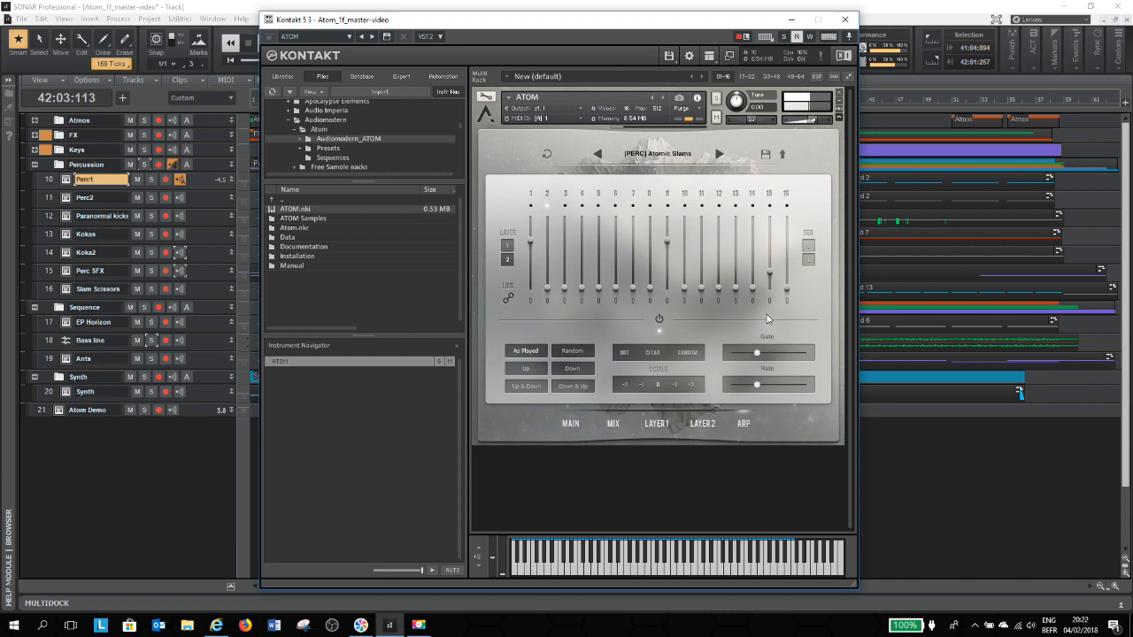
{"action": "left_click", "coordinate": [844, 19]}
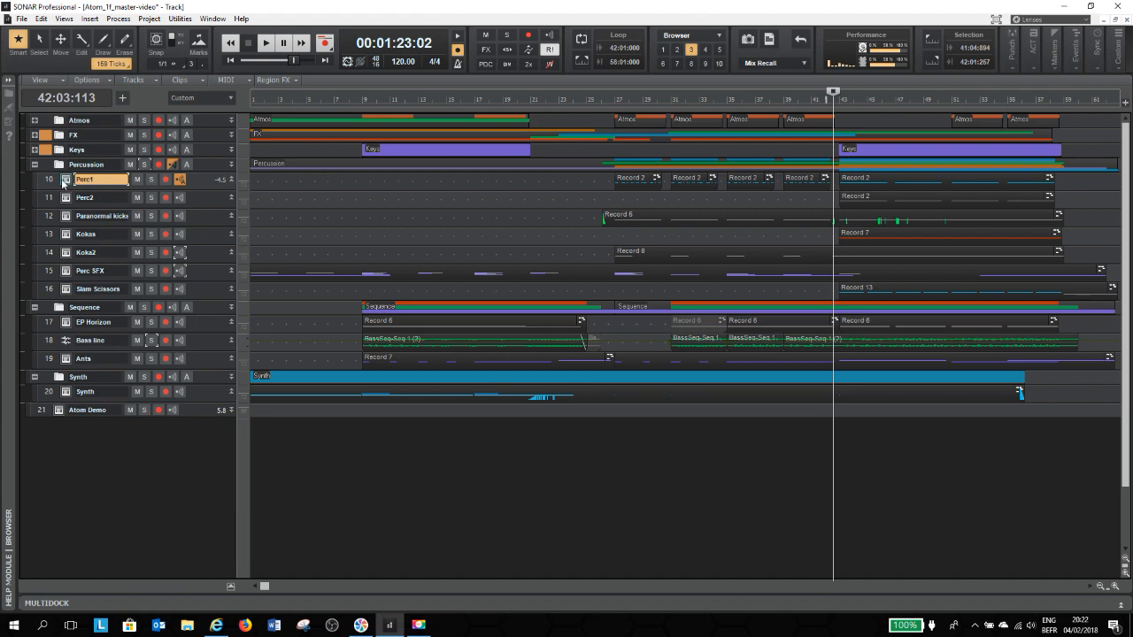
Step: Check Perc1's instrument, close it, and increase the heights of the Perc1 and Perc2 tracks
{"action": "left_click", "coordinate": [178, 252]}
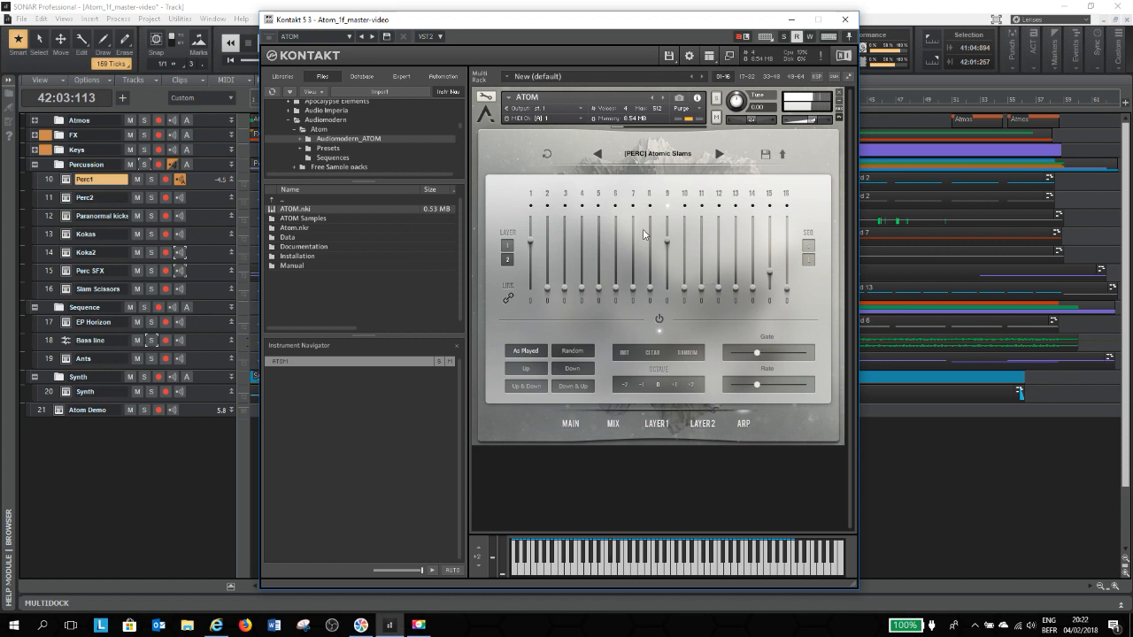
{"action": "left_click", "coordinate": [853, 22]}
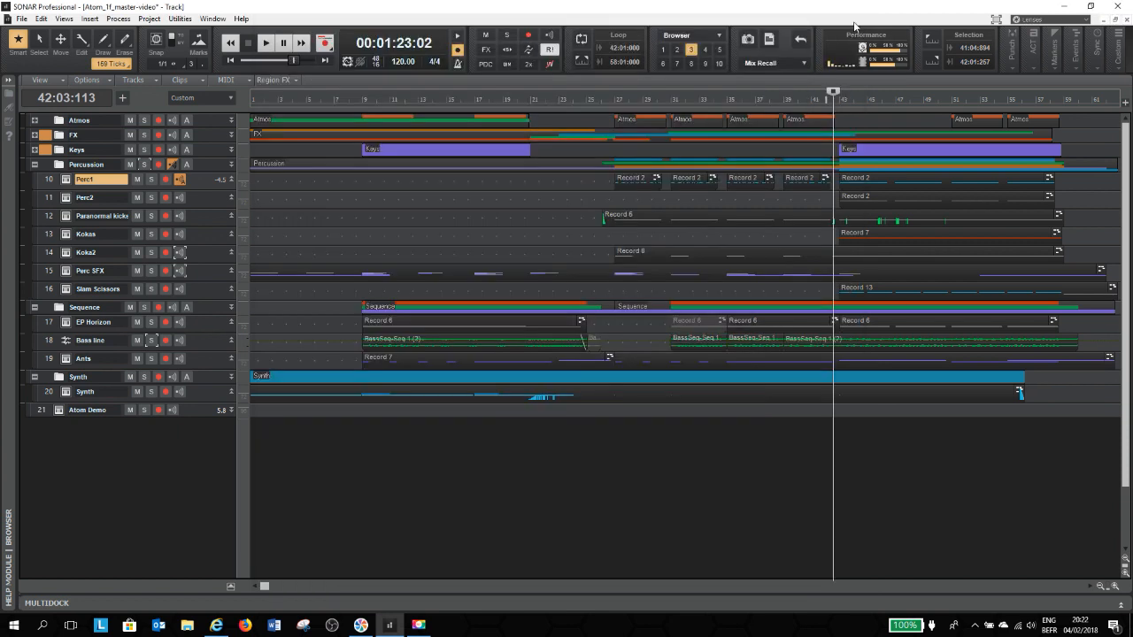
{"action": "mouse_move", "coordinate": [191, 224]}
{"action": "left_mouse_down"}
{"action": "mouse_move", "coordinate": [192, 240]}
{"action": "mouse_move", "coordinate": [195, 225]}
{"action": "left_mouse_up"}
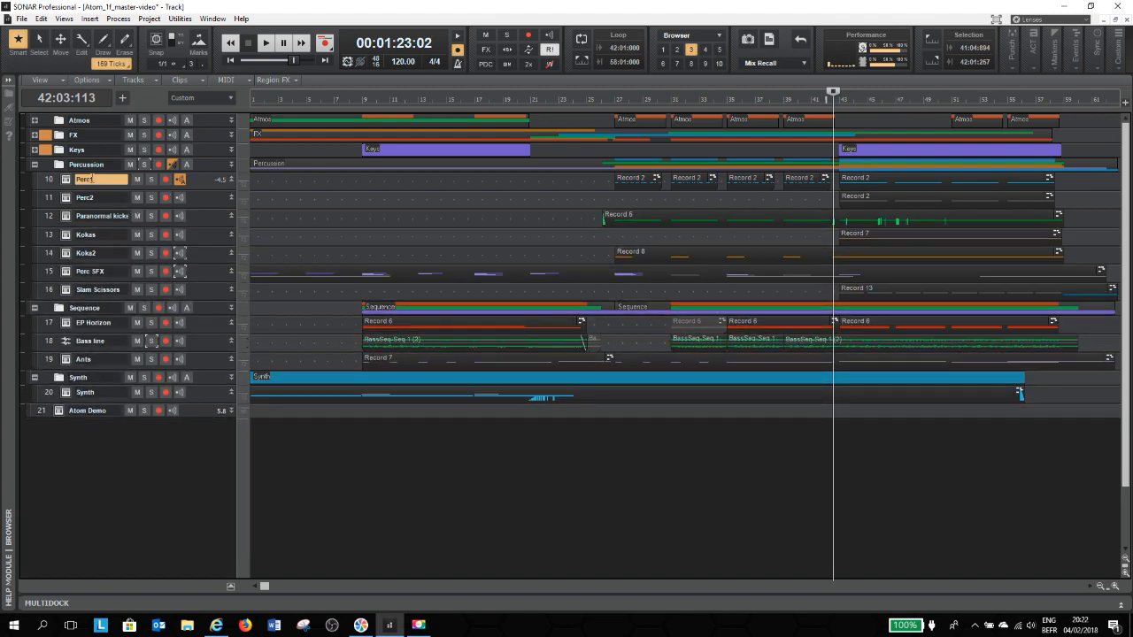
{"action": "left_click_drag", "start_coordinate": [191, 210], "coordinate": [194, 245]}
{"action": "left_click_drag", "start_coordinate": [203, 191], "coordinate": [206, 236]}
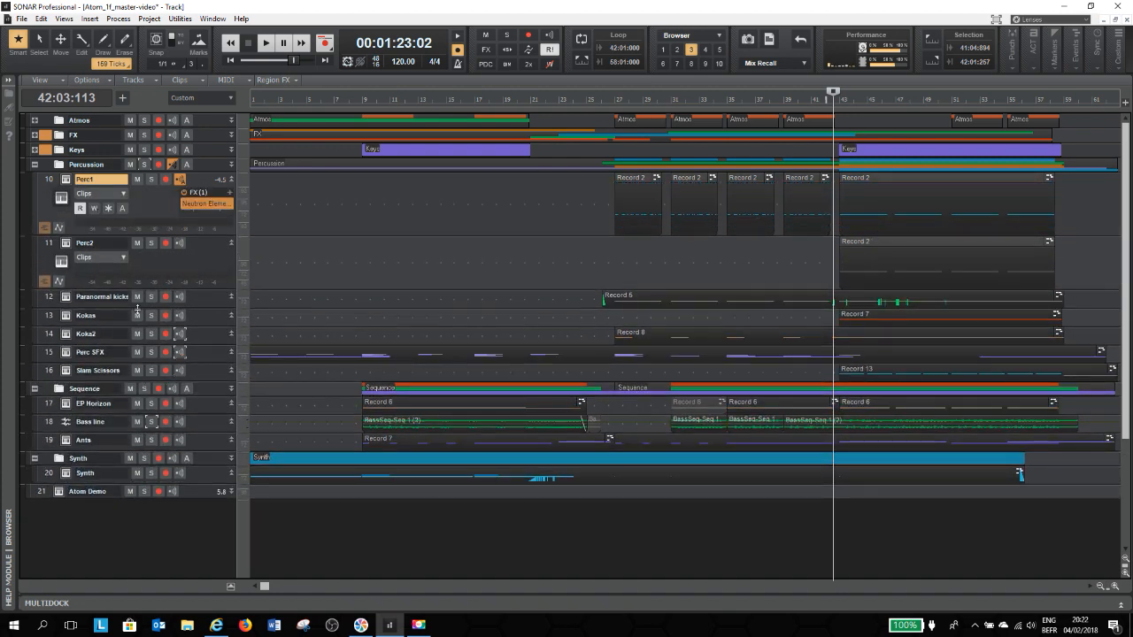
Step: Check the instrument on Perc2, close it, and audition Perc1 and Perc2 soloed together
{"action": "left_click", "coordinate": [67, 244]}
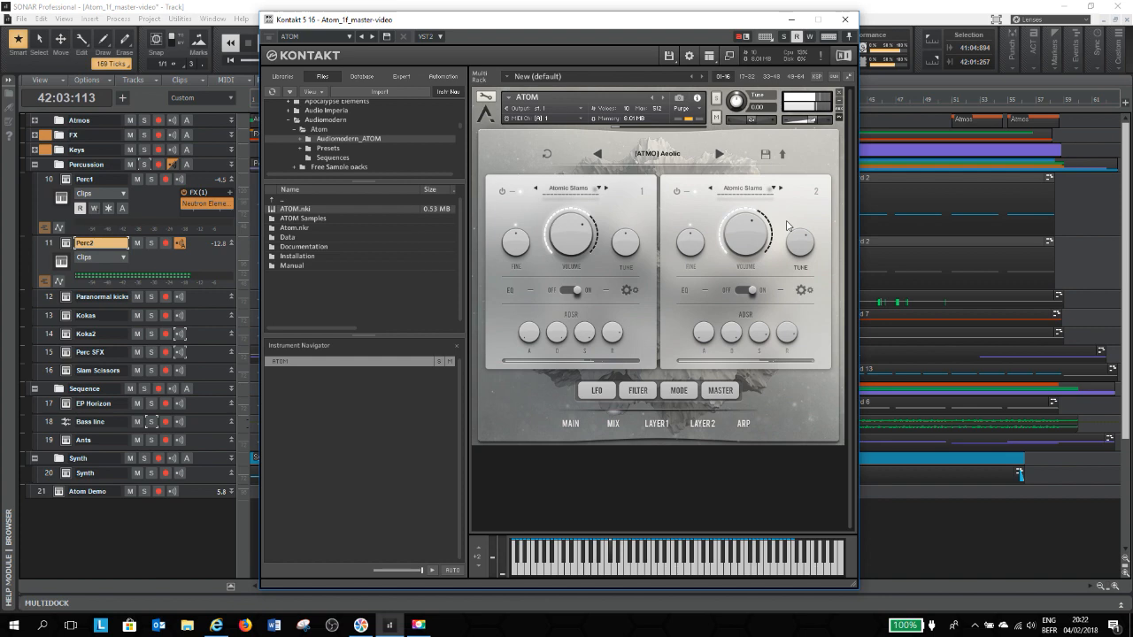
{"action": "left_click", "coordinate": [845, 18]}
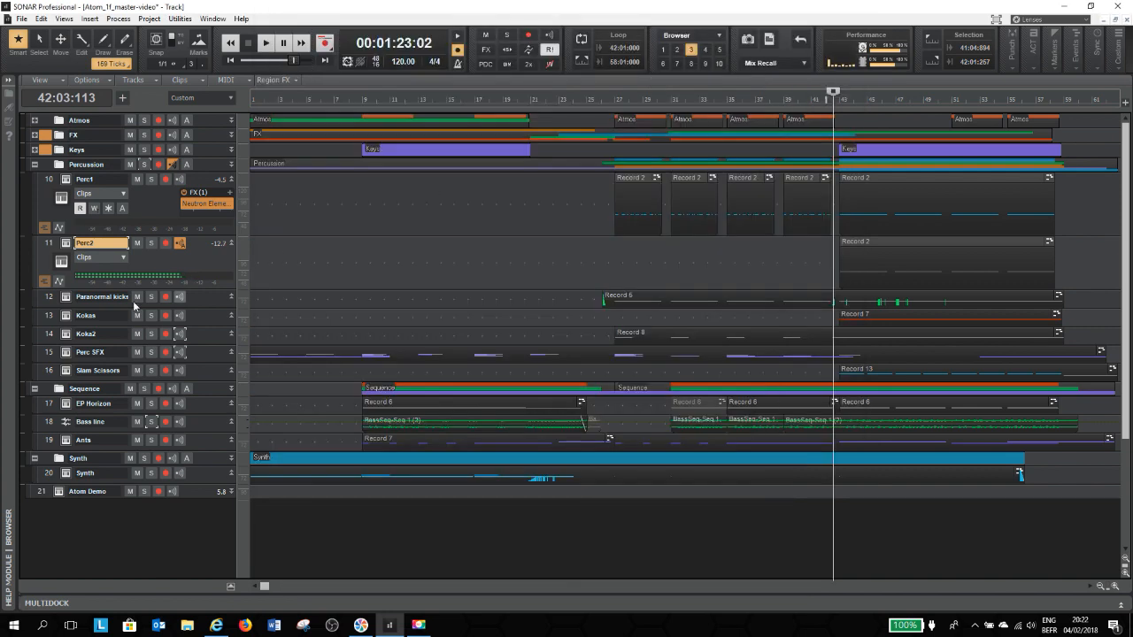
{"action": "left_click", "coordinate": [151, 243]}
{"action": "left_click", "coordinate": [151, 179]}
{"action": "key", "text": "space"}
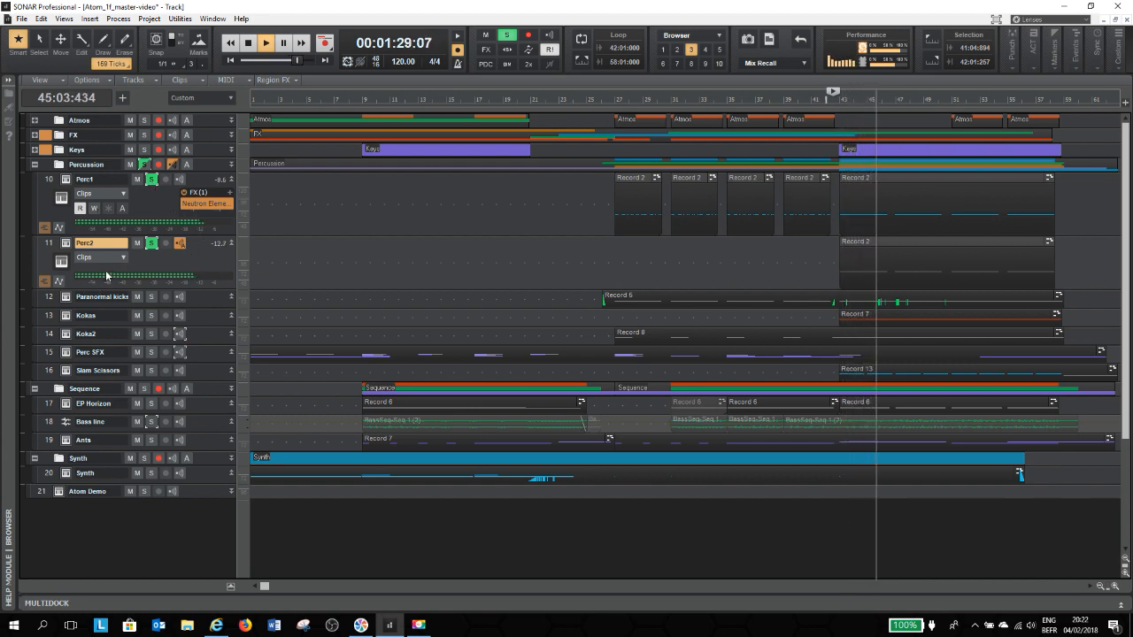
{"action": "key", "text": "space"}
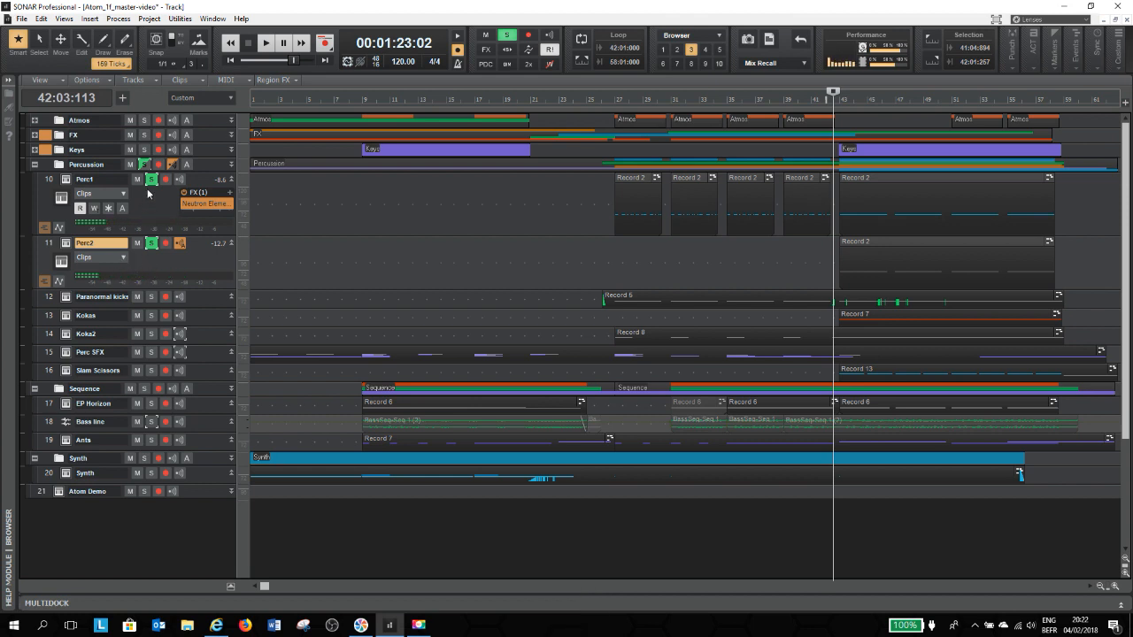
Step: Unsolo Perc1 and Perc2 and reduce both tracks to minimum height
{"action": "left_click", "coordinate": [152, 240]}
{"action": "left_click_drag", "start_coordinate": [152, 222], "coordinate": [136, 181]}
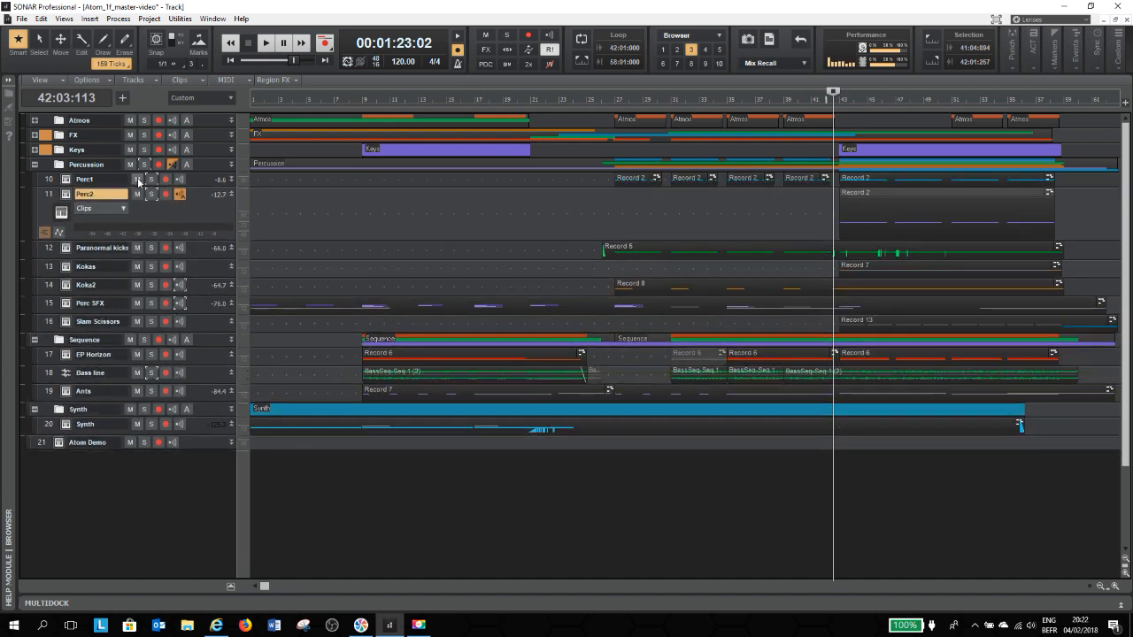
{"action": "left_click_drag", "start_coordinate": [150, 239], "coordinate": [141, 201]}
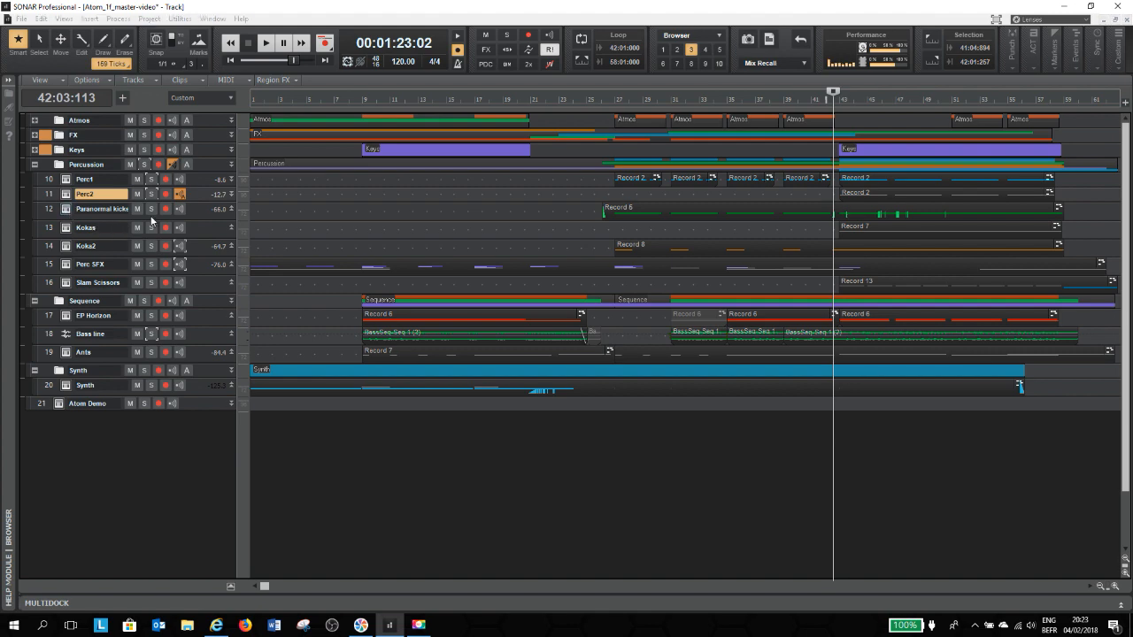
Step: Inspect the instrument on the Paranormal kicks track, play the project with it open, and close the instrument
{"action": "left_click", "coordinate": [67, 210]}
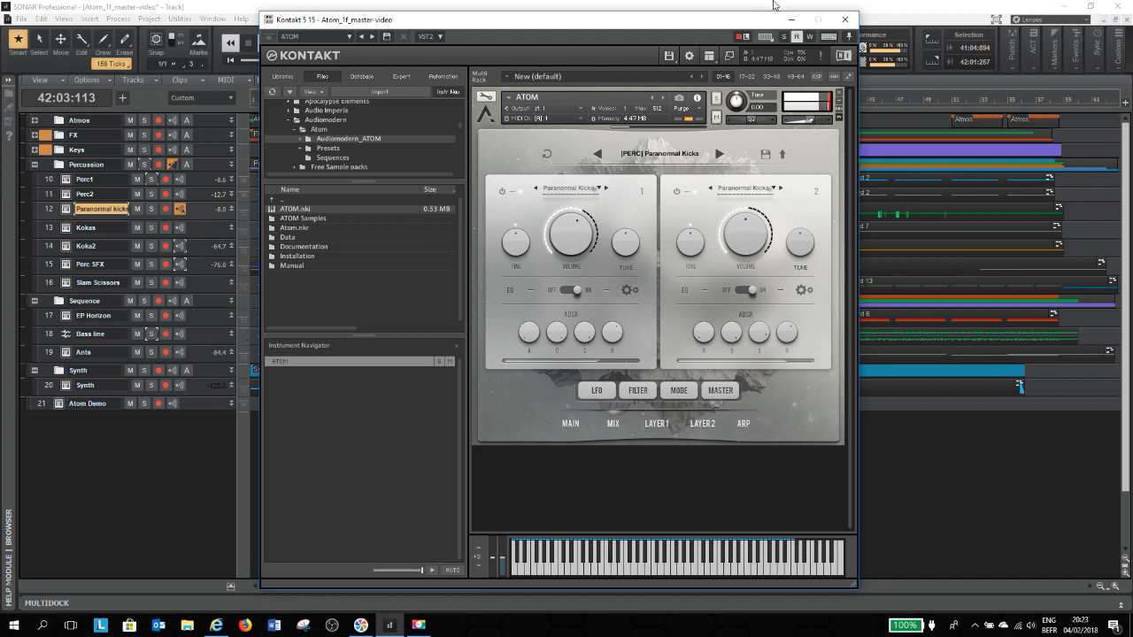
{"action": "left_click_drag", "start_coordinate": [700, 16], "coordinate": [668, 399]}
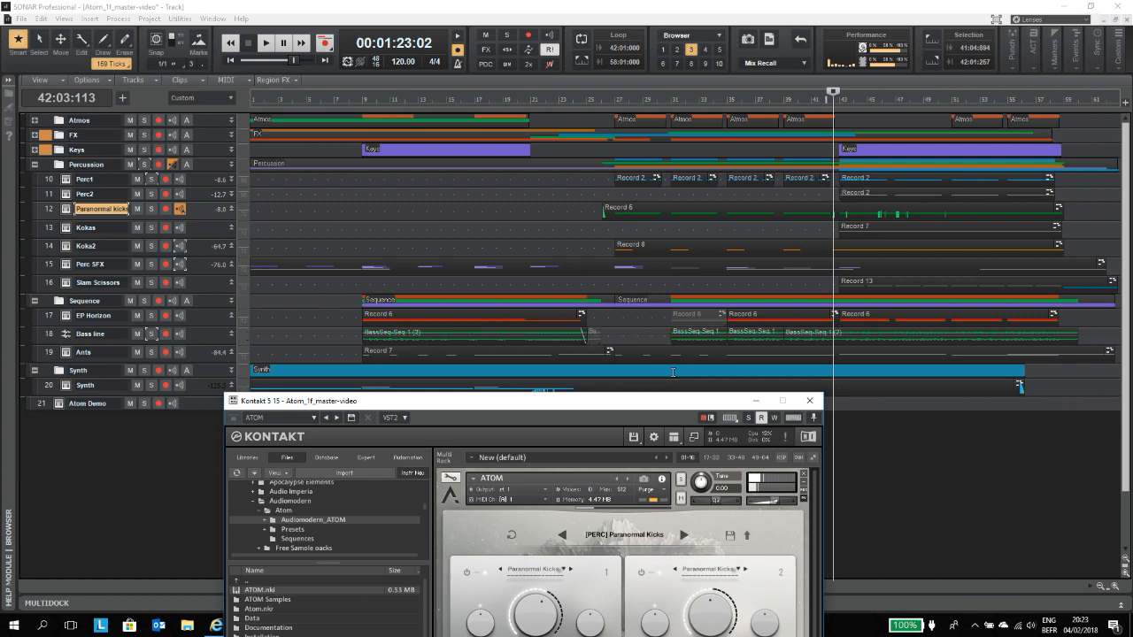
{"action": "left_click_drag", "start_coordinate": [652, 401], "coordinate": [672, 14]}
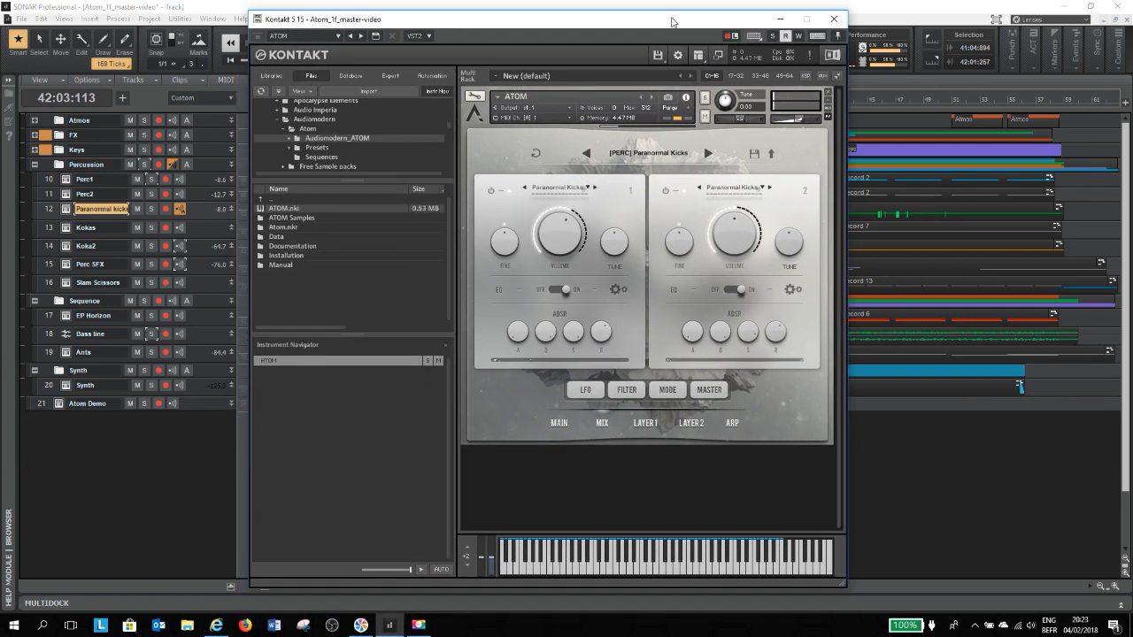
{"action": "key", "text": "space"}
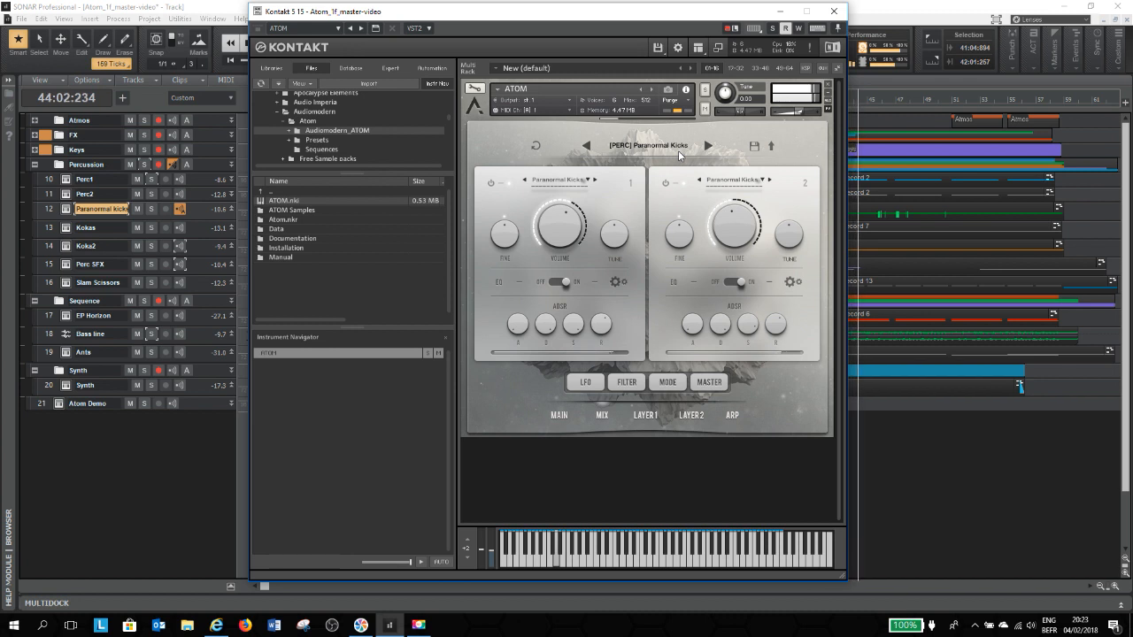
{"action": "key", "text": "space"}
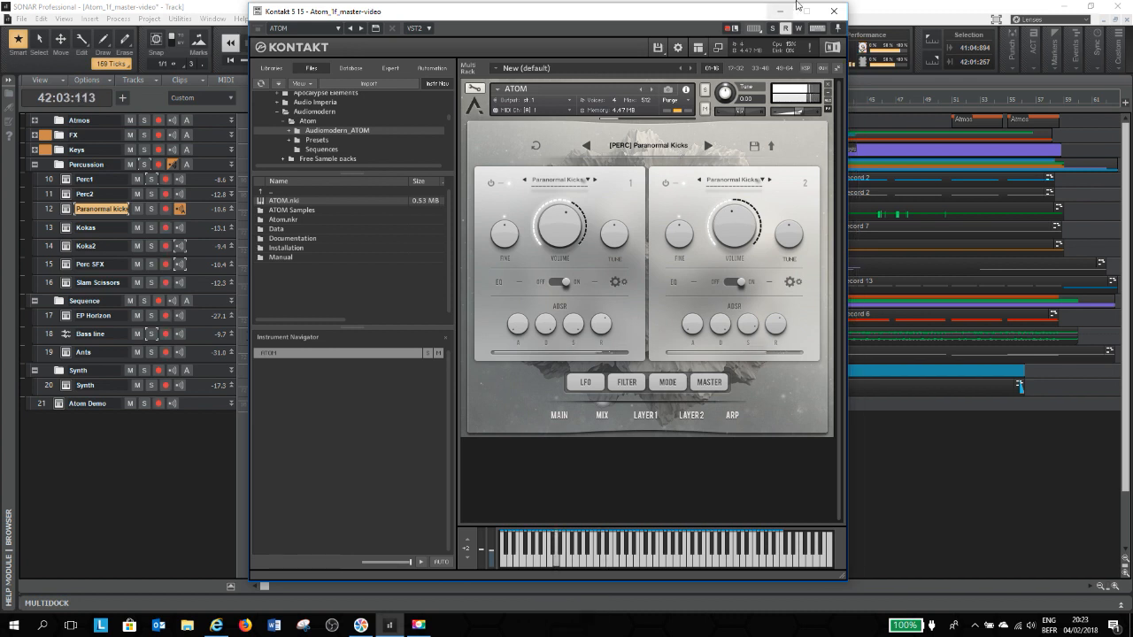
{"action": "left_click", "coordinate": [833, 10]}
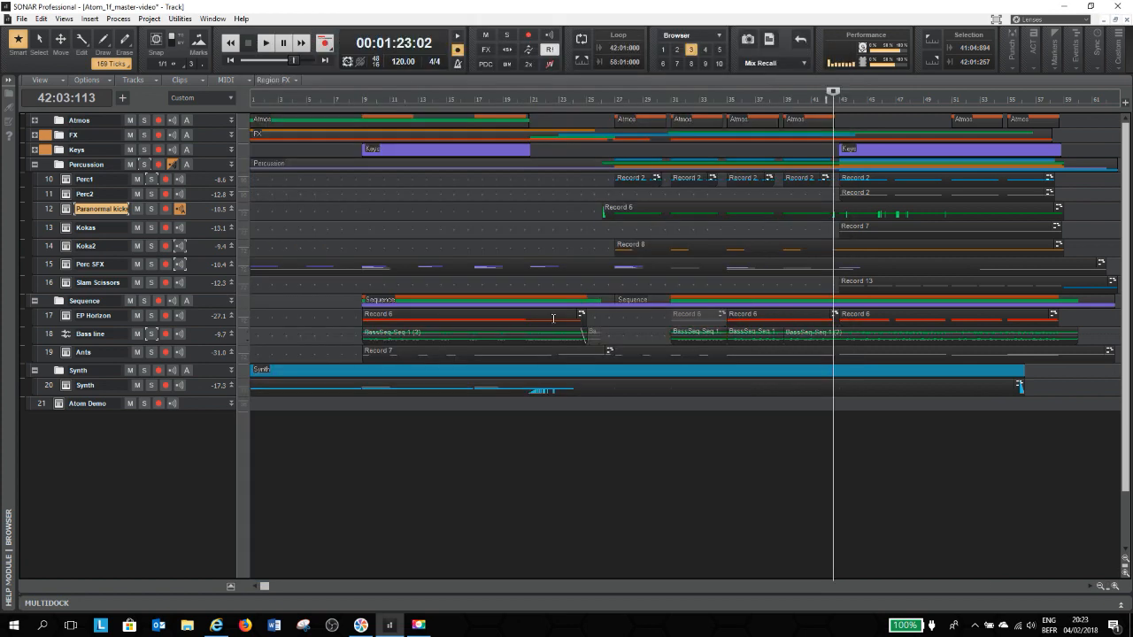
Step: Load the [PERC] Paranormal Kicks preset on Atom Demo and close the instrument
{"action": "left_click", "coordinate": [65, 210]}
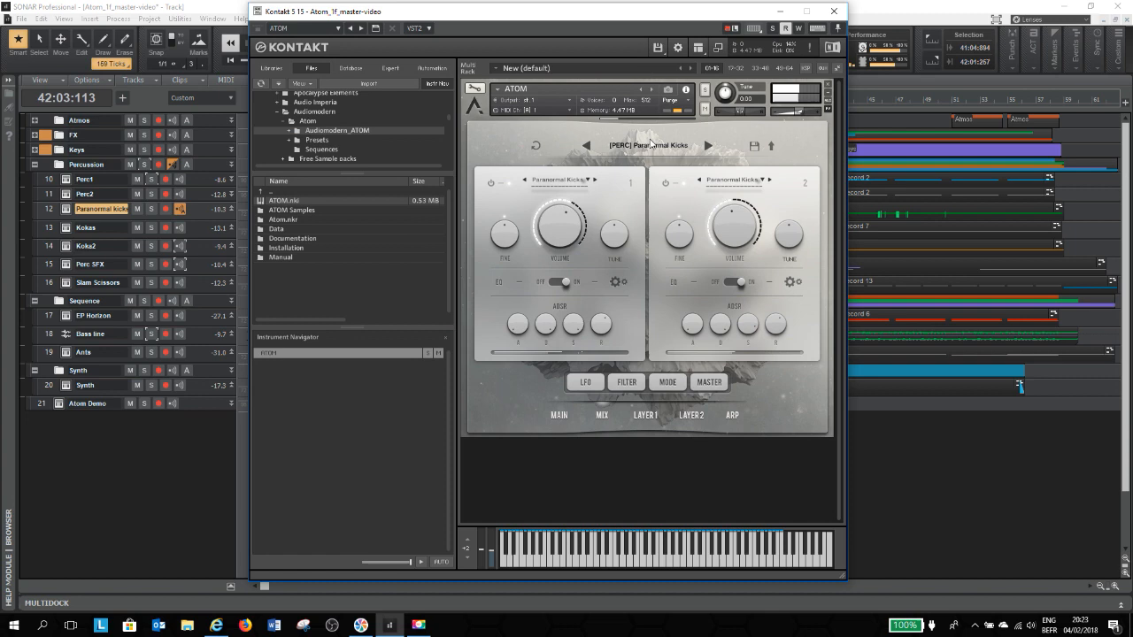
{"action": "left_click", "coordinate": [58, 403]}
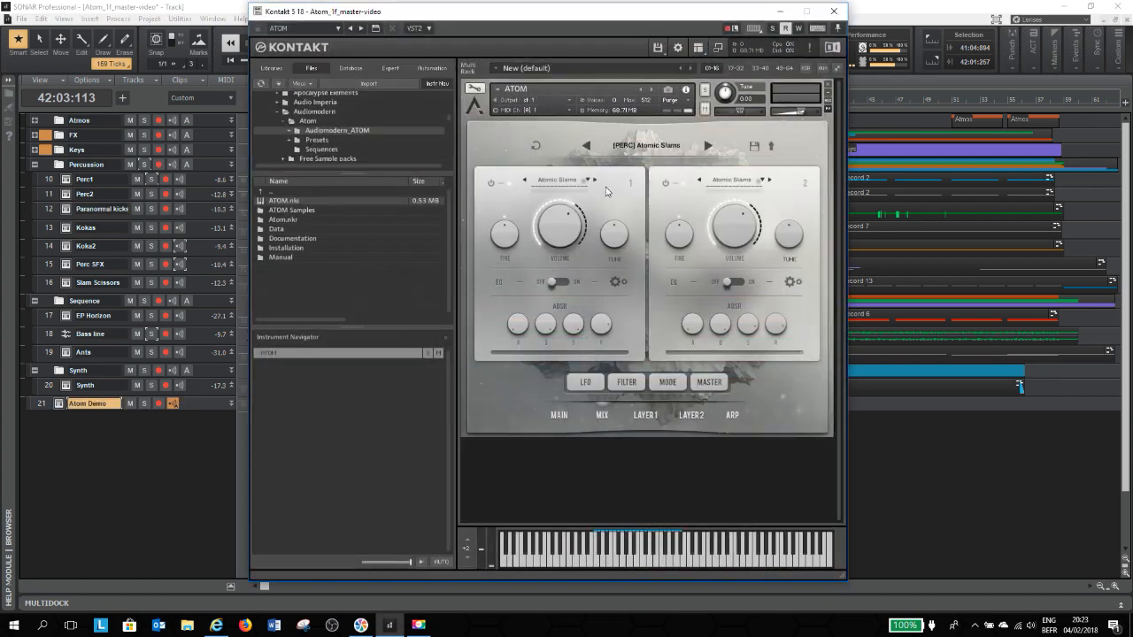
{"action": "left_click", "coordinate": [637, 148]}
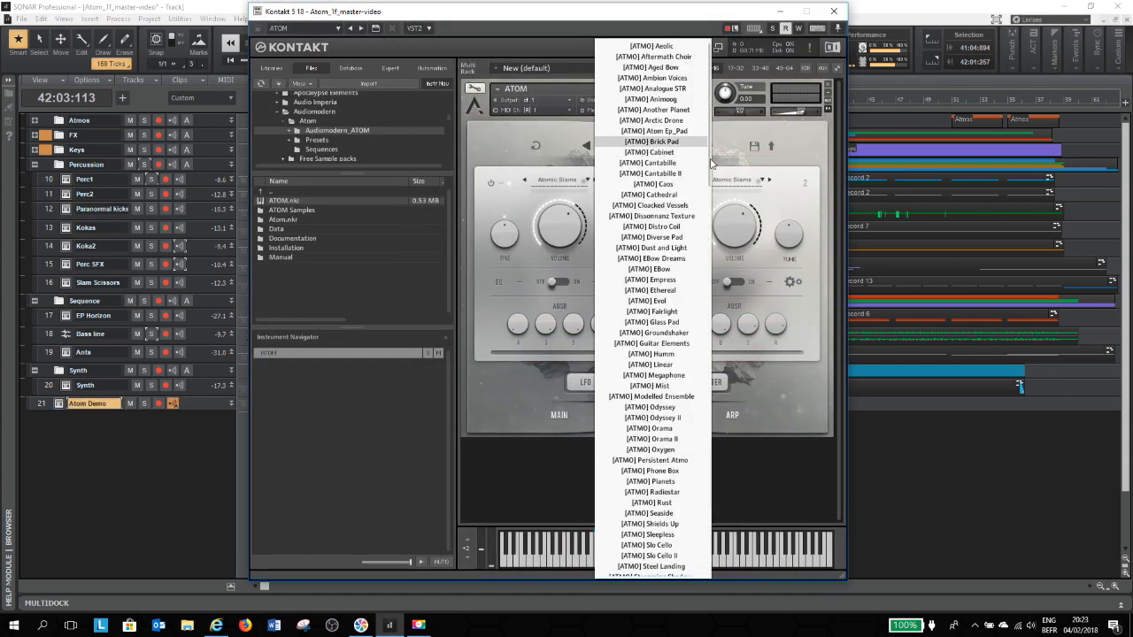
{"action": "left_click_drag", "start_coordinate": [712, 177], "coordinate": [721, 566]}
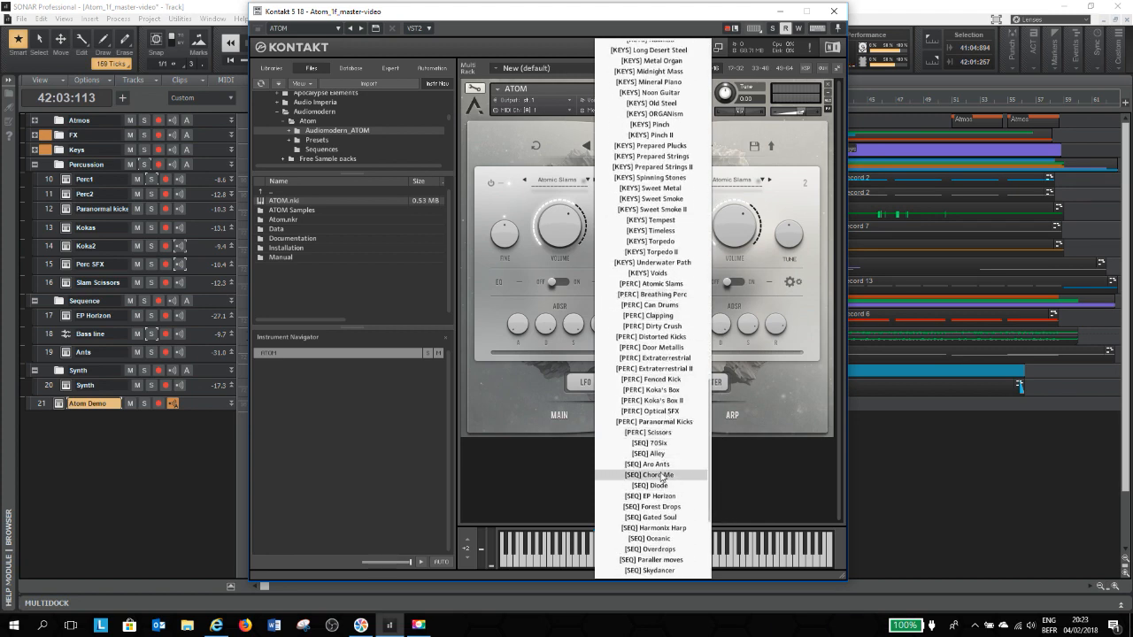
{"action": "left_click", "coordinate": [671, 422]}
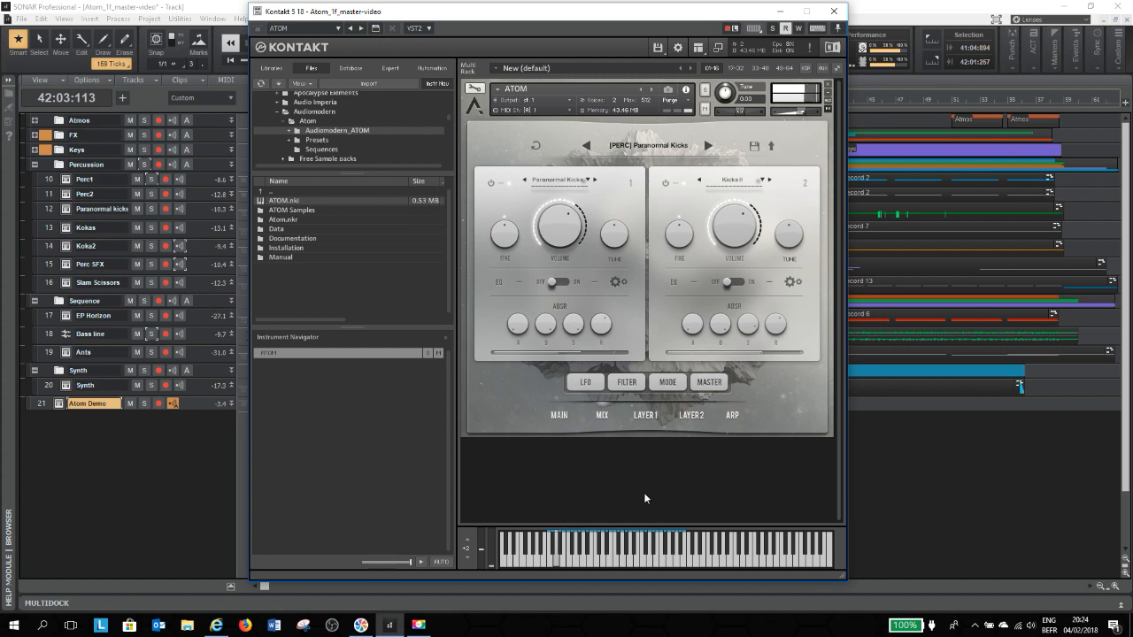
{"action": "left_click", "coordinate": [833, 11]}
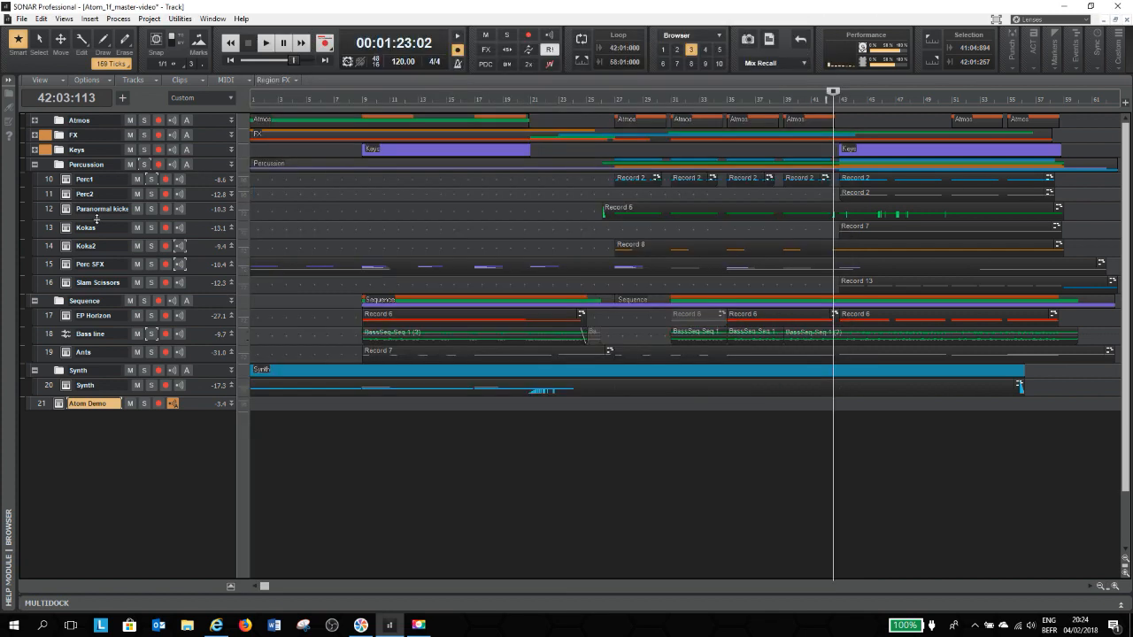
Step: Turn off the arpeggiator for both layers of the Paranormal kicks track's instrument
{"action": "left_click", "coordinate": [66, 209]}
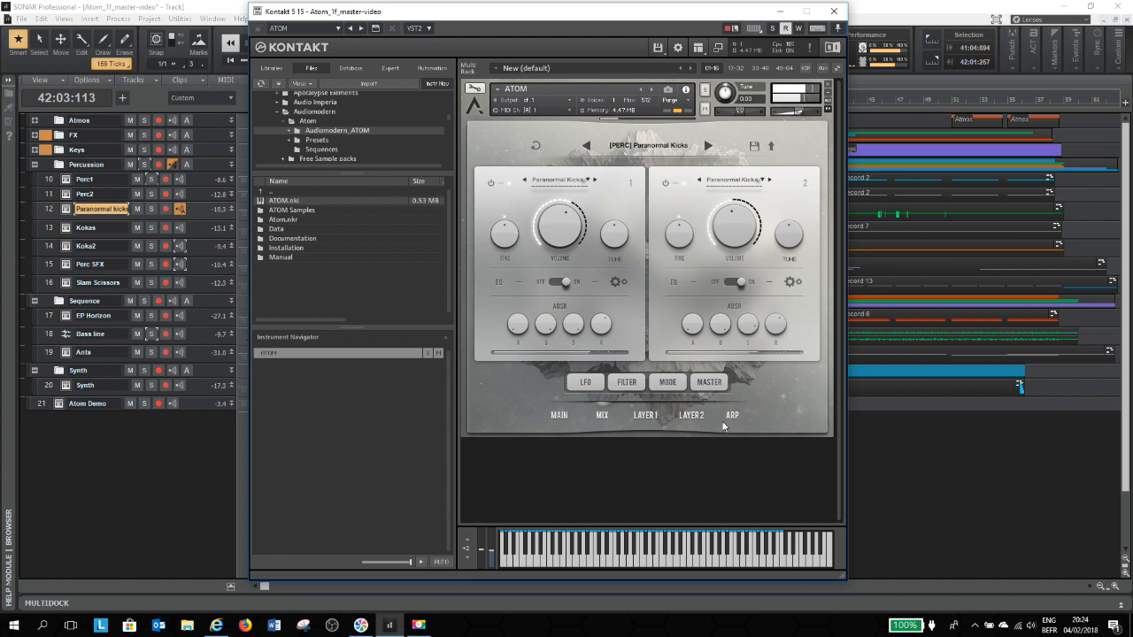
{"action": "left_click", "coordinate": [724, 418]}
{"action": "left_click", "coordinate": [497, 253]}
{"action": "left_click", "coordinate": [647, 314]}
{"action": "left_click", "coordinate": [647, 313]}
{"action": "left_click", "coordinate": [647, 313]}
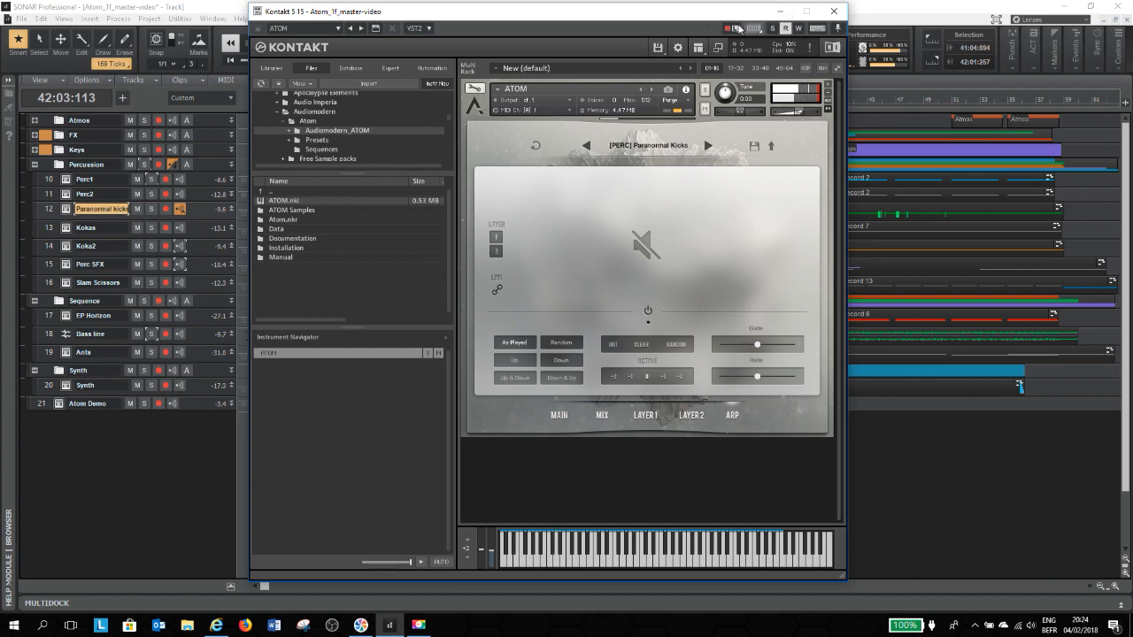
{"action": "left_click_drag", "start_coordinate": [708, 19], "coordinate": [650, 306]}
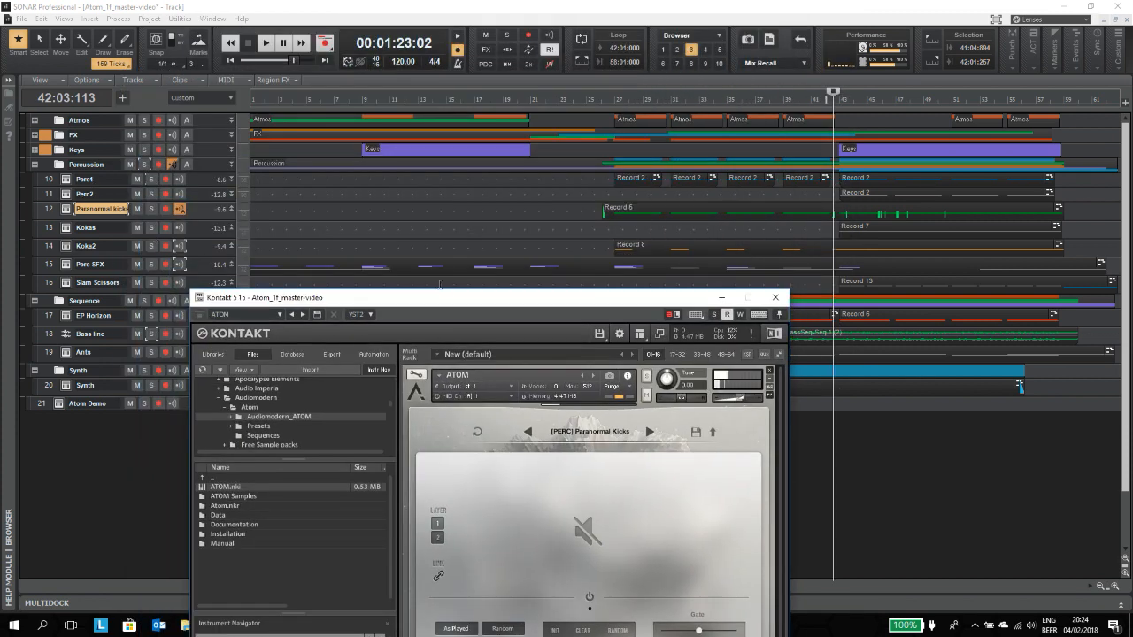
{"action": "left_click_drag", "start_coordinate": [457, 299], "coordinate": [509, 38]}
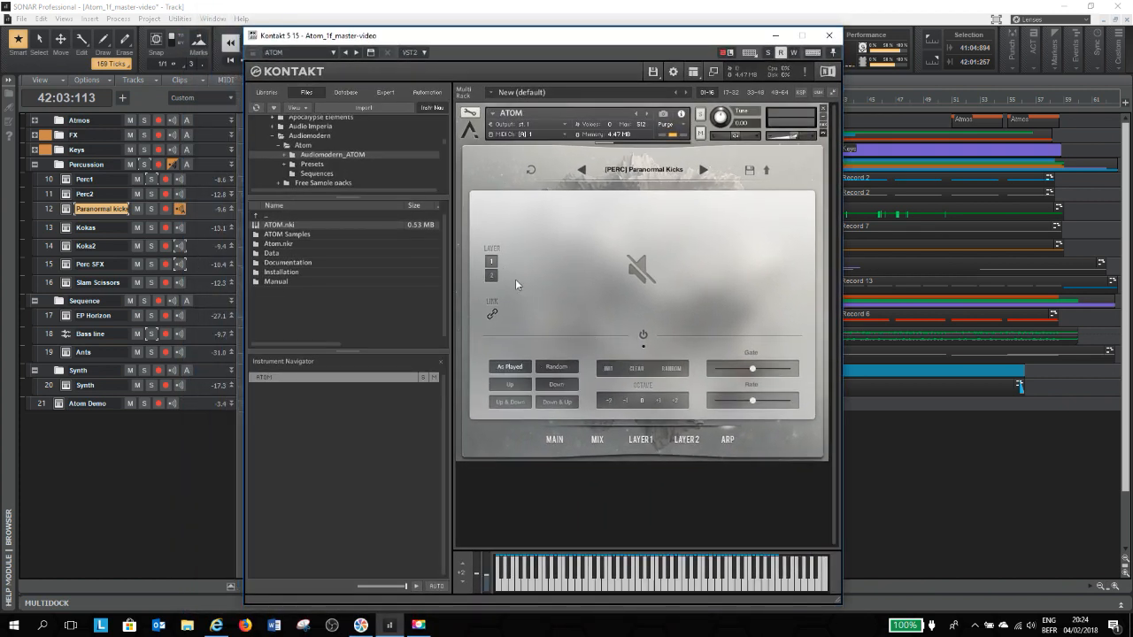
Step: Turn on layer 1's arpeggiator on Paranormal kicks and audition the track soloed together with Perc1
{"action": "left_click", "coordinate": [643, 335]}
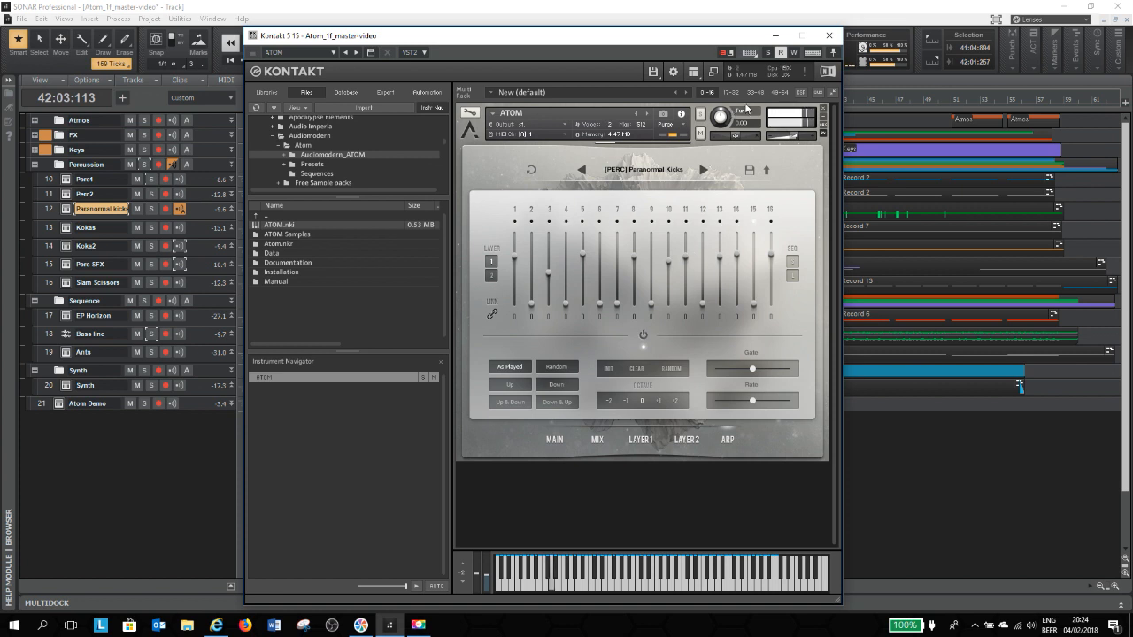
{"action": "left_click", "coordinate": [152, 179]}
{"action": "left_click", "coordinate": [151, 209]}
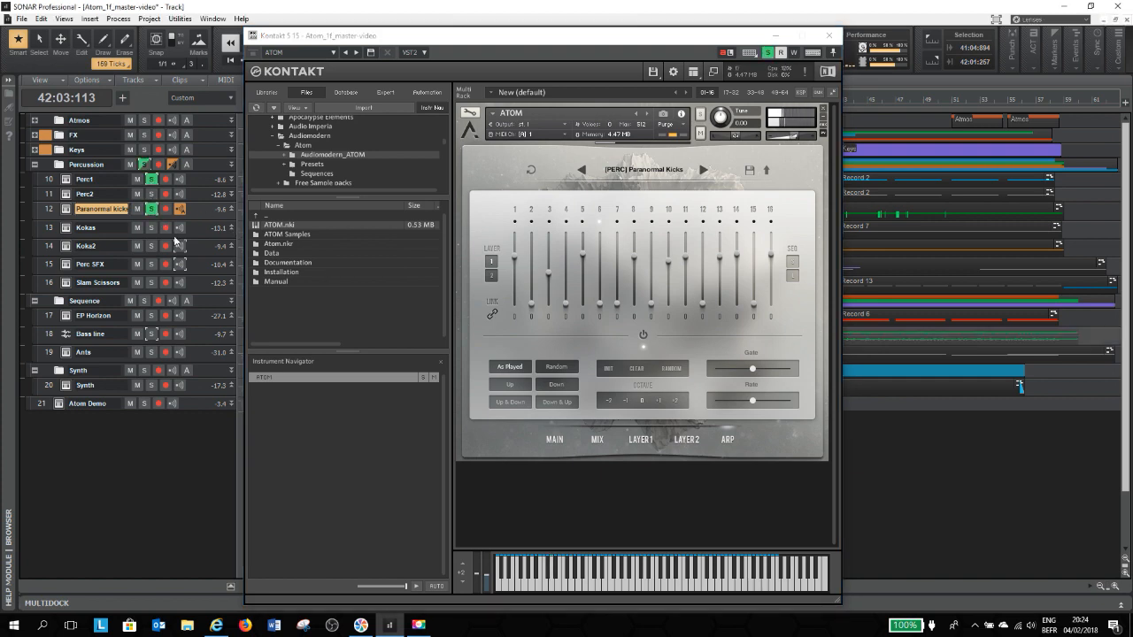
{"action": "key", "text": "space"}
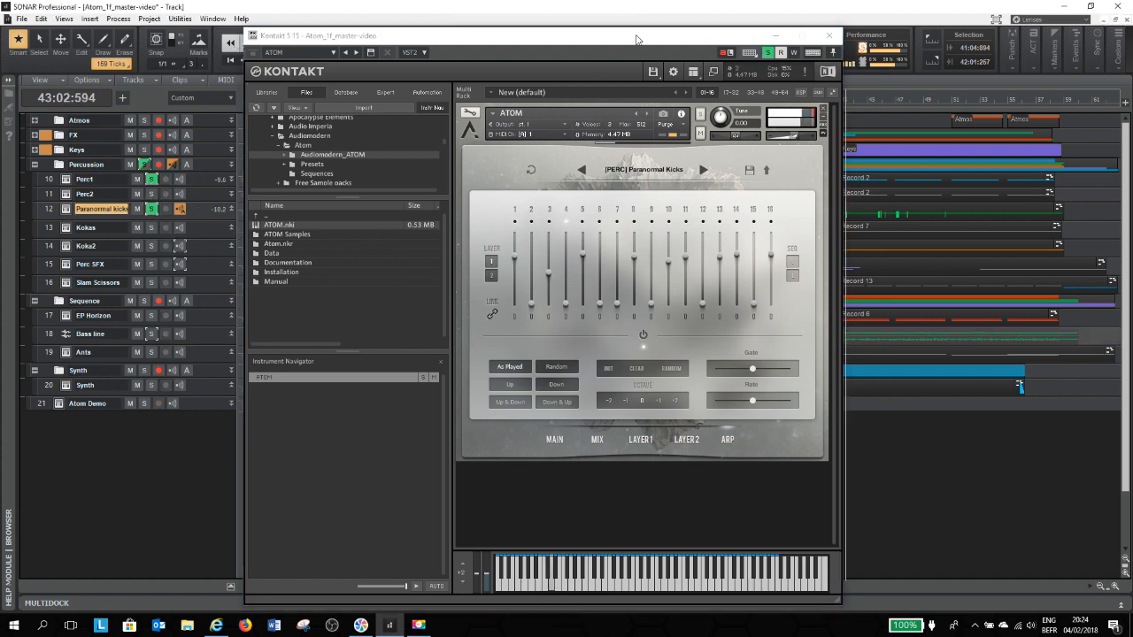
{"action": "left_click_drag", "start_coordinate": [631, 38], "coordinate": [600, 17]}
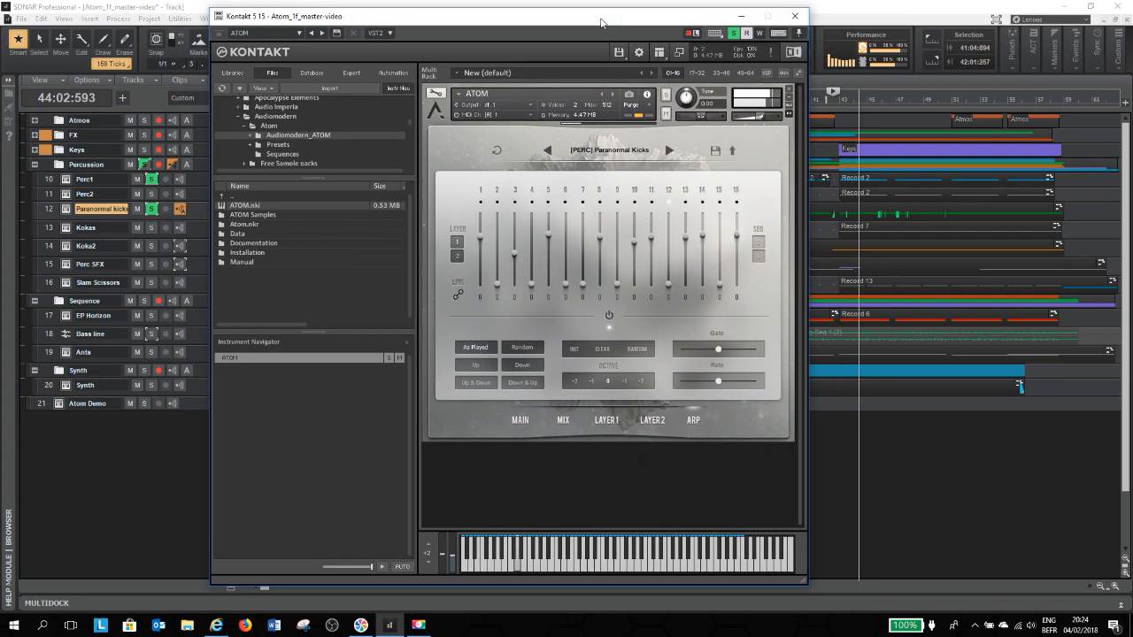
{"action": "key", "text": "space"}
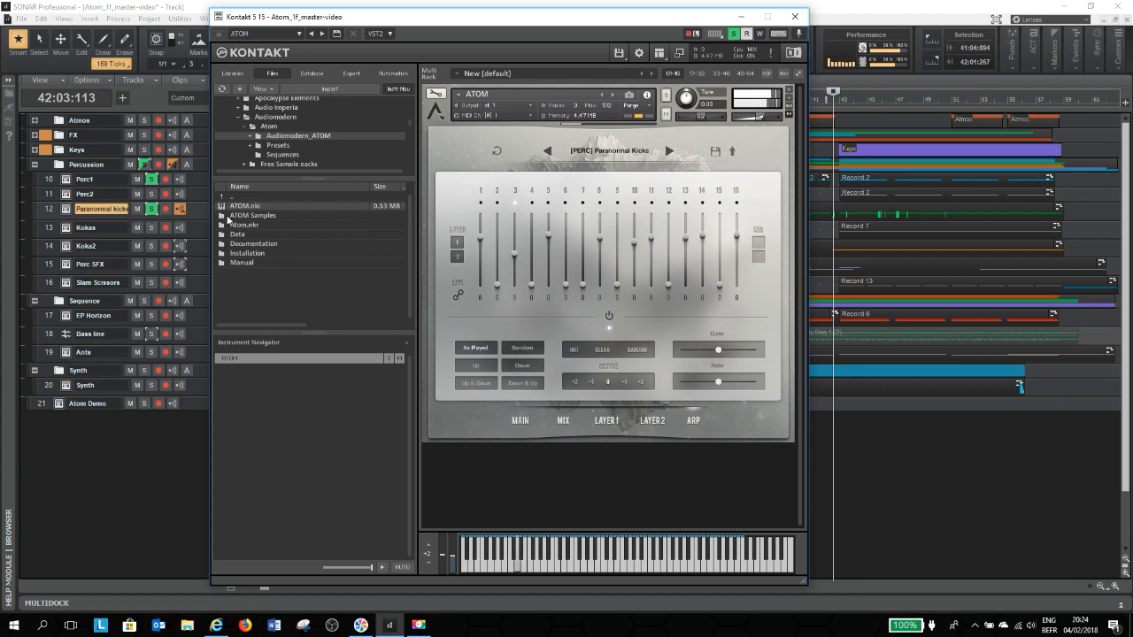
Step: Turn on layer 2's arpeggiator on Paranormal kicks and audition the soloed tracks with both layers arpeggiated
{"action": "left_click", "coordinate": [457, 256]}
{"action": "left_click", "coordinate": [608, 316]}
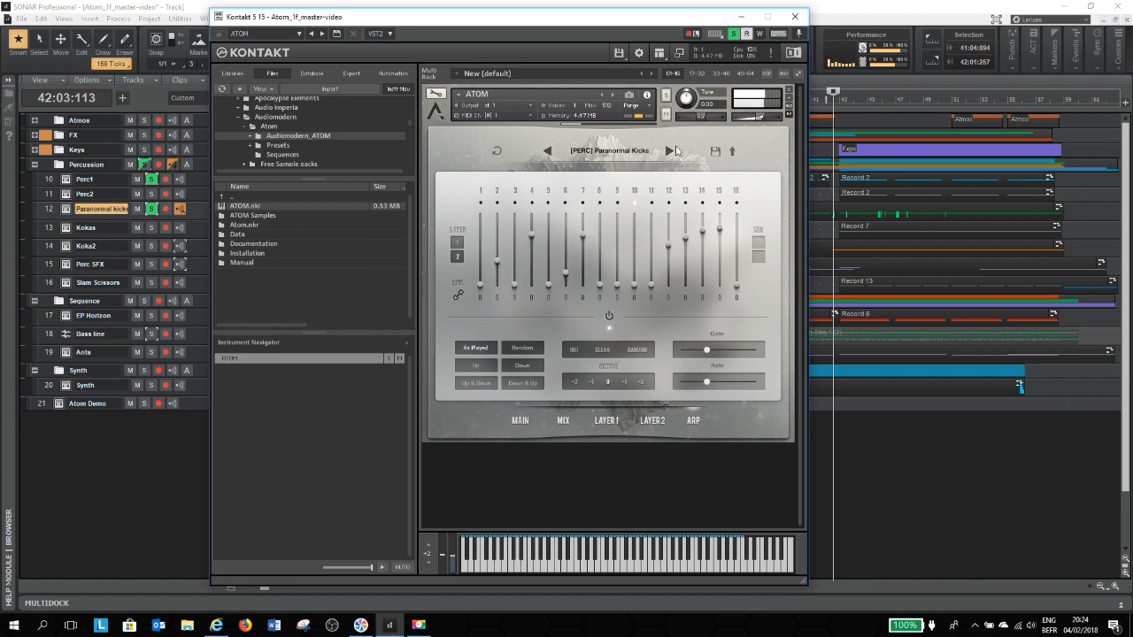
{"action": "left_click_drag", "start_coordinate": [624, 26], "coordinate": [620, 24]}
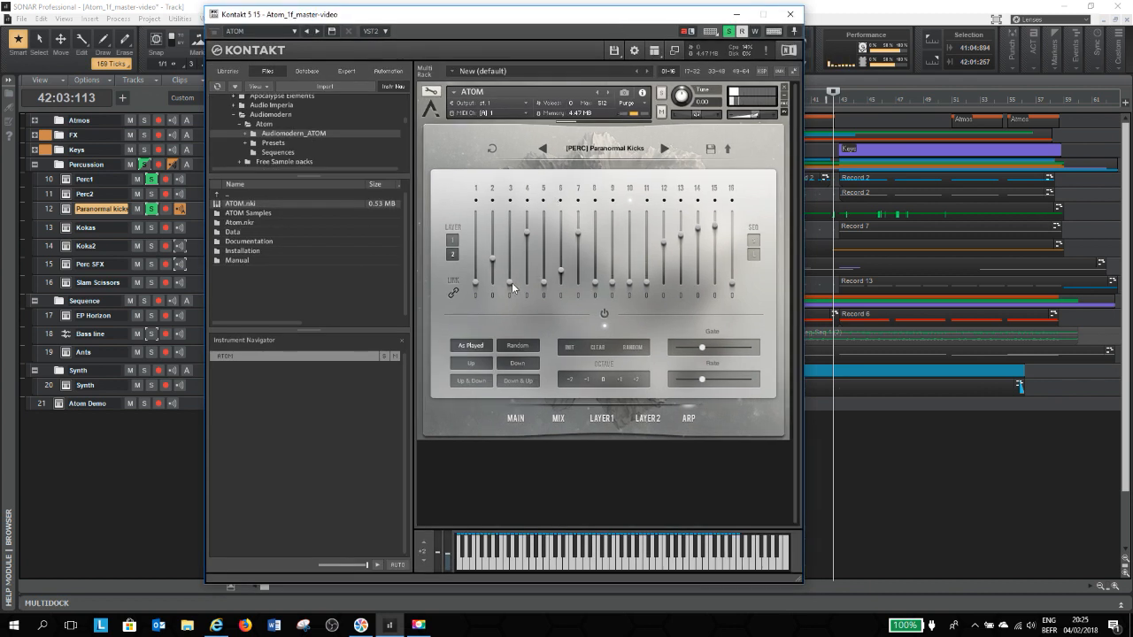
{"action": "key", "text": "space"}
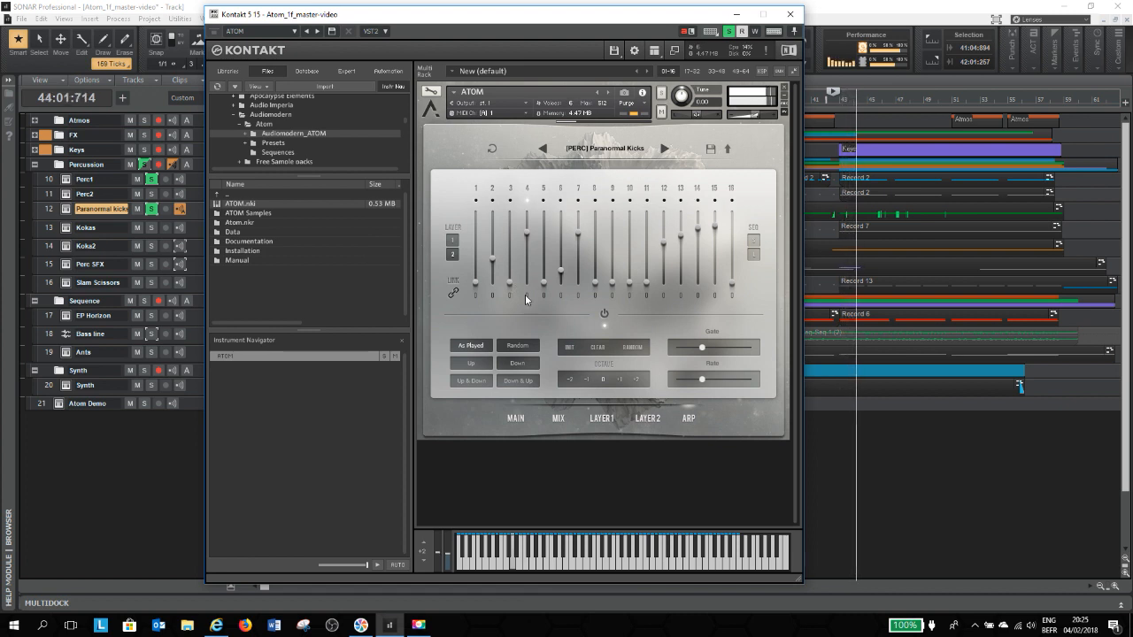
{"action": "key", "text": "space"}
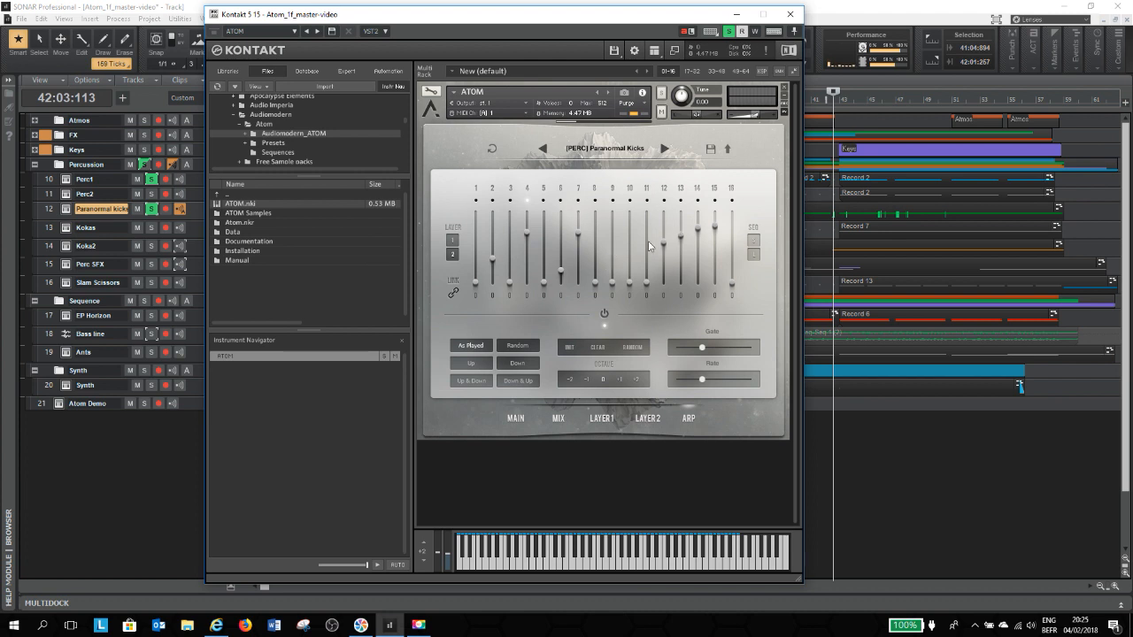
Step: Close the Paranormal kicks instrument and unsolo the Perc1 and Paranormal kicks tracks
{"action": "left_click", "coordinate": [790, 14]}
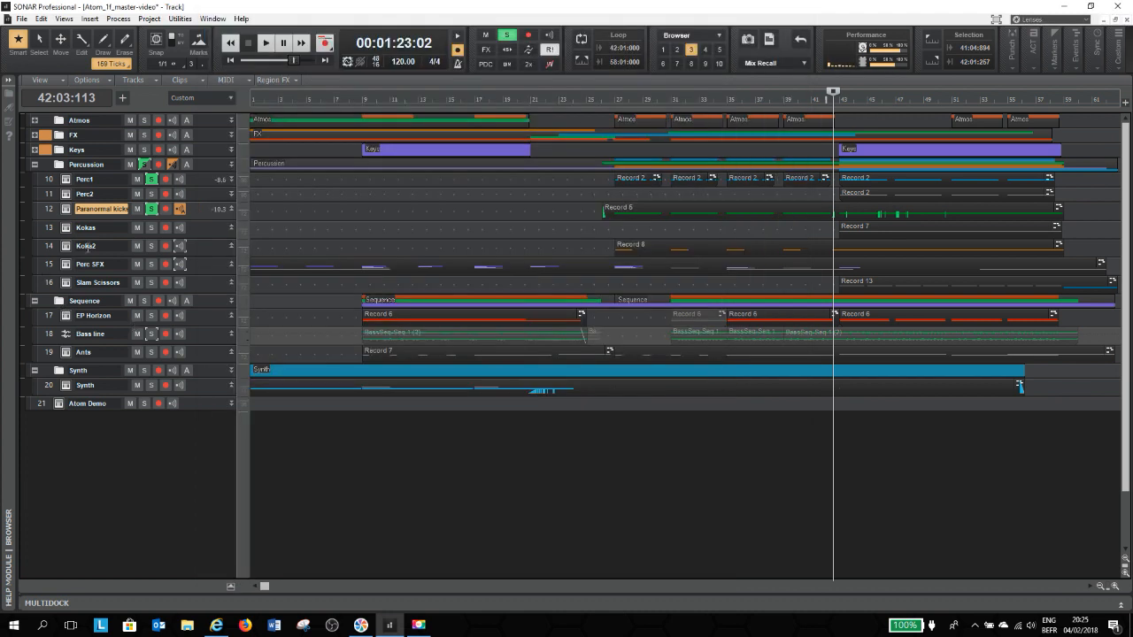
{"action": "left_click", "coordinate": [151, 178]}
{"action": "left_click", "coordinate": [151, 209]}
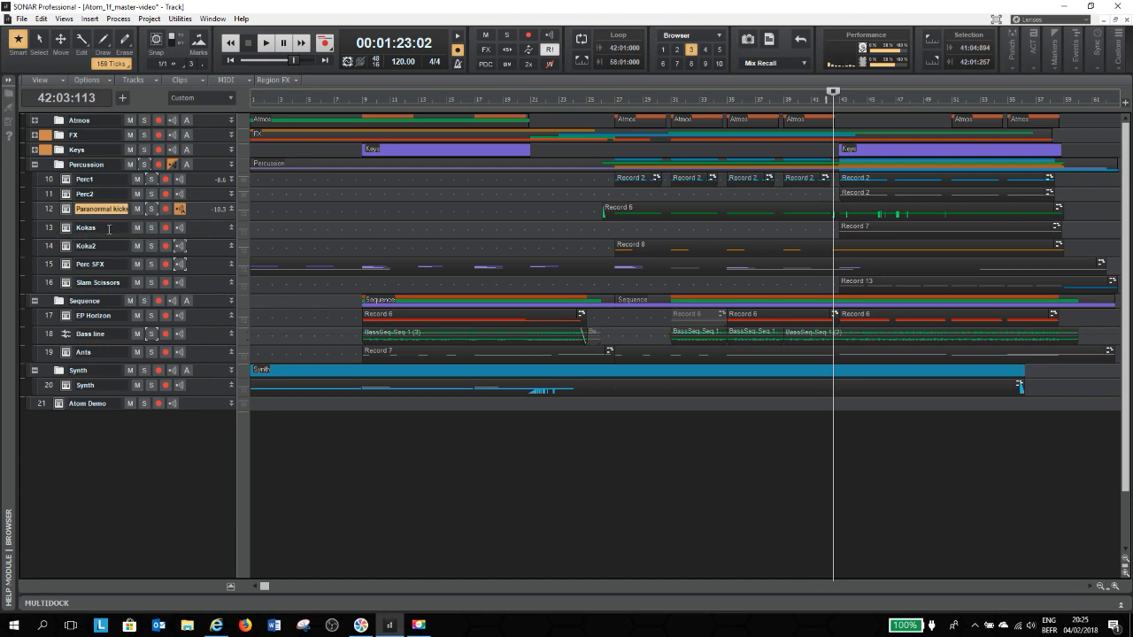
Step: Turn on input echo for the Kokas track, open its instrument and briefly play the project
{"action": "left_click", "coordinate": [180, 227]}
{"action": "left_click", "coordinate": [192, 227]}
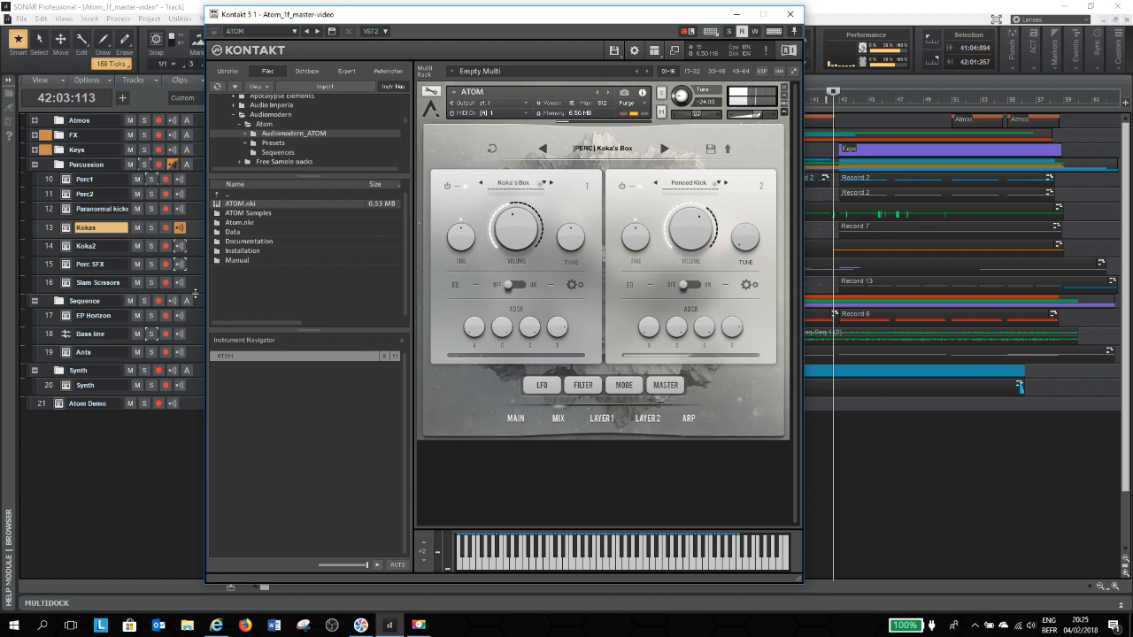
{"action": "key", "text": "space"}
{"action": "key", "text": "space"}
Step: Audition the Koka's Box and Fenced Kick layers of the Kokas instrument separately, with both layers turned back on at the end
{"action": "left_click", "coordinate": [622, 187]}
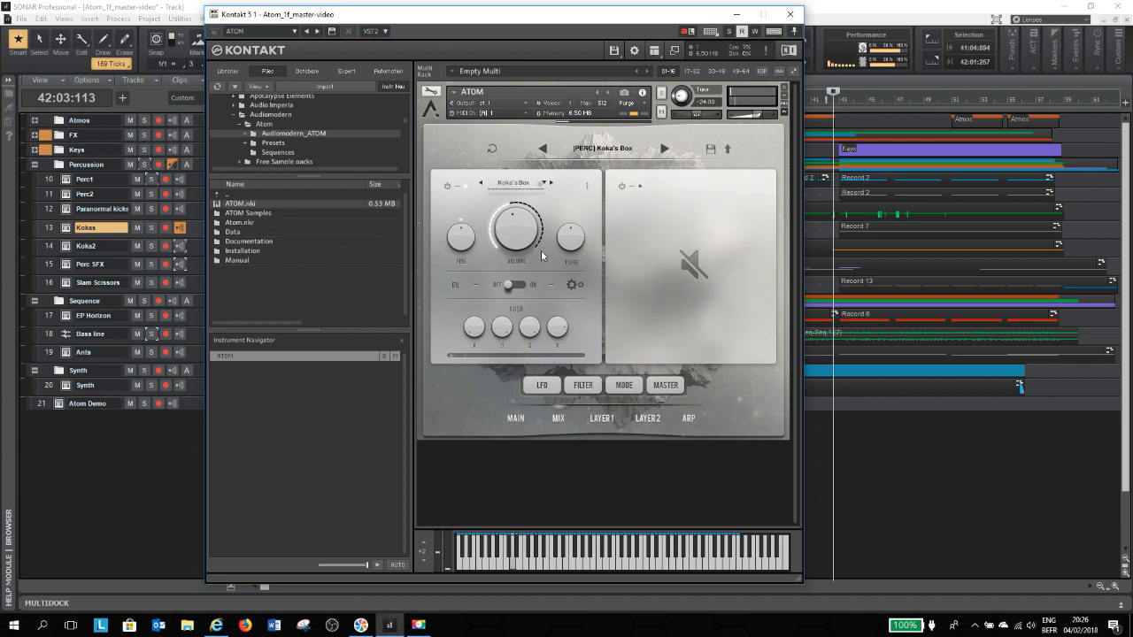
{"action": "left_click", "coordinate": [448, 187]}
{"action": "left_click", "coordinate": [621, 187]}
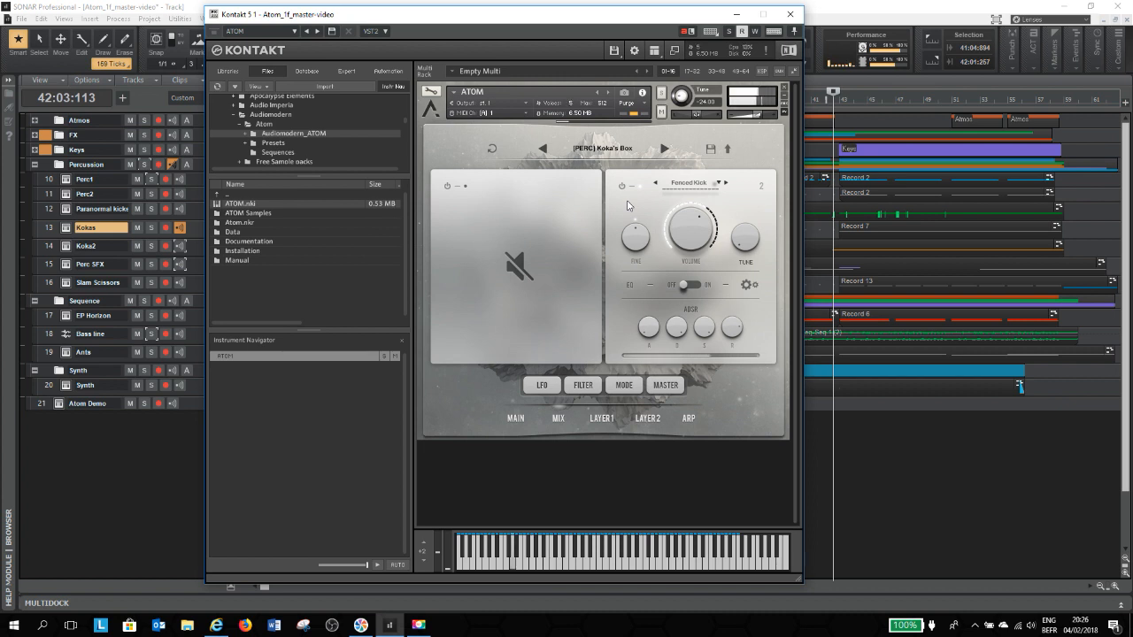
{"action": "left_click", "coordinate": [447, 186]}
Step: Inspect the arpeggiator patterns of both Kokas layers, close the instrument and audition the full mix from measure 42
{"action": "left_click", "coordinate": [688, 419]}
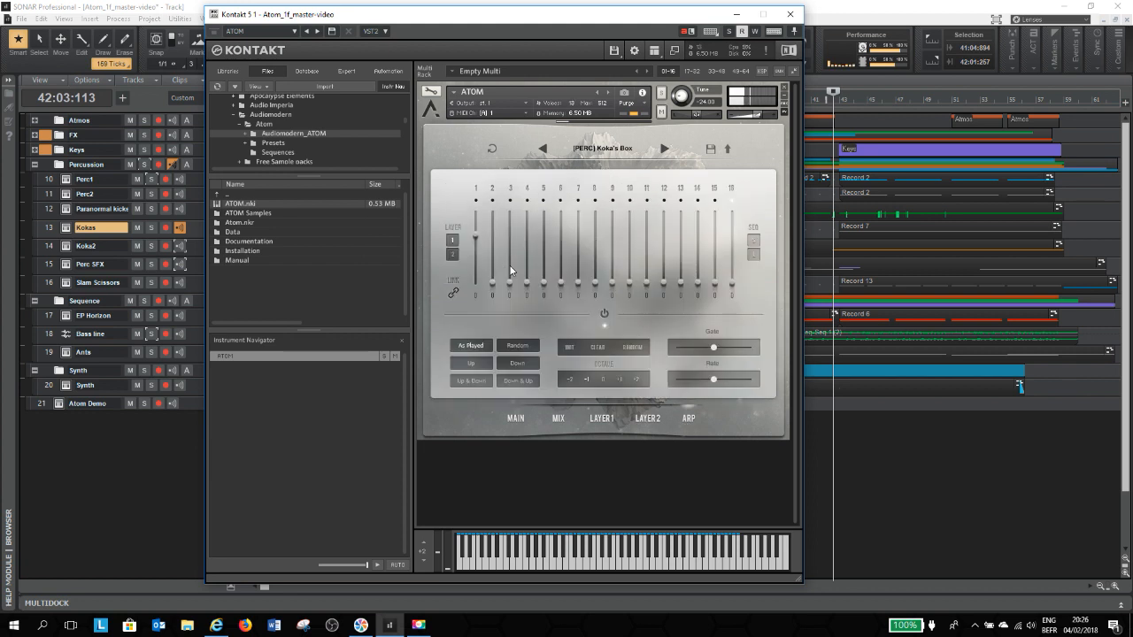
{"action": "left_click", "coordinate": [452, 255]}
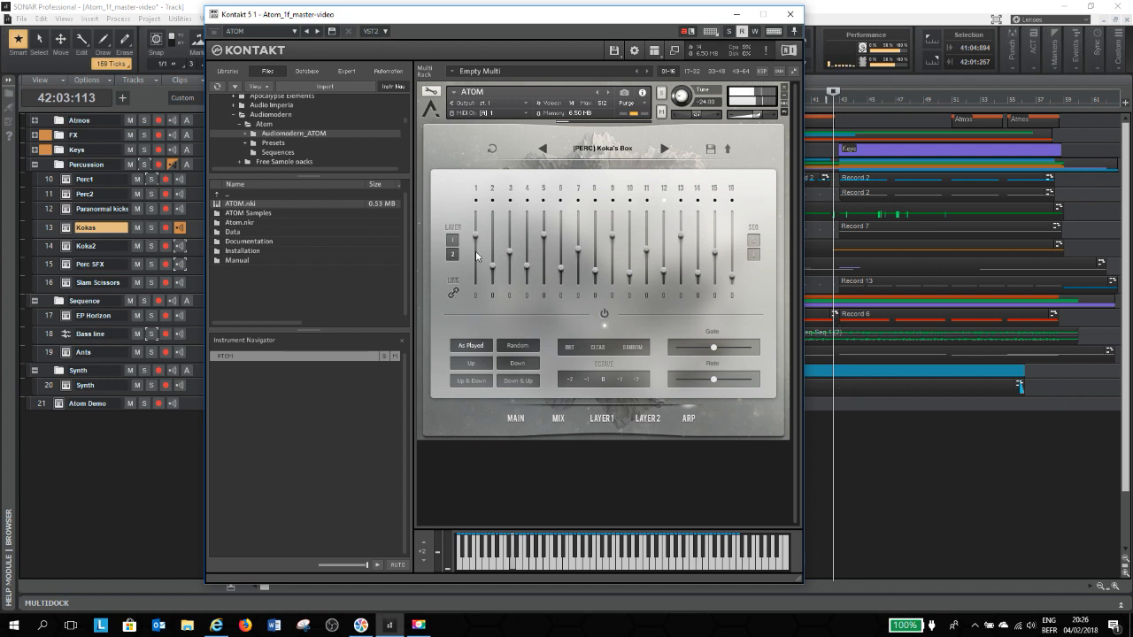
{"action": "left_click", "coordinate": [789, 14]}
{"action": "key", "text": "space"}
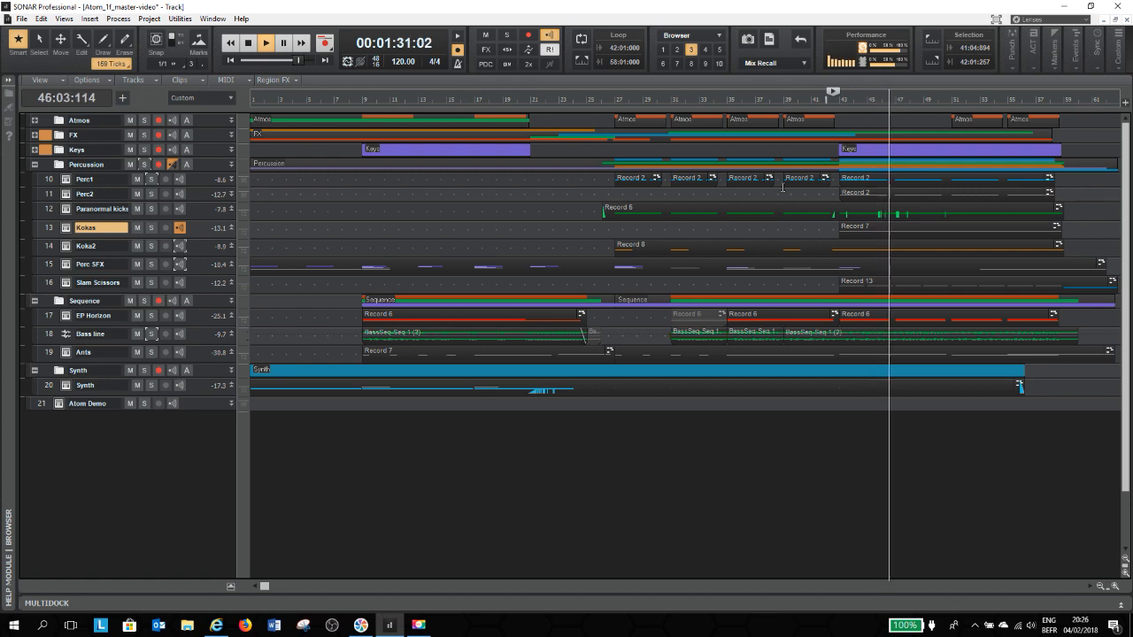
{"action": "key", "text": "space"}
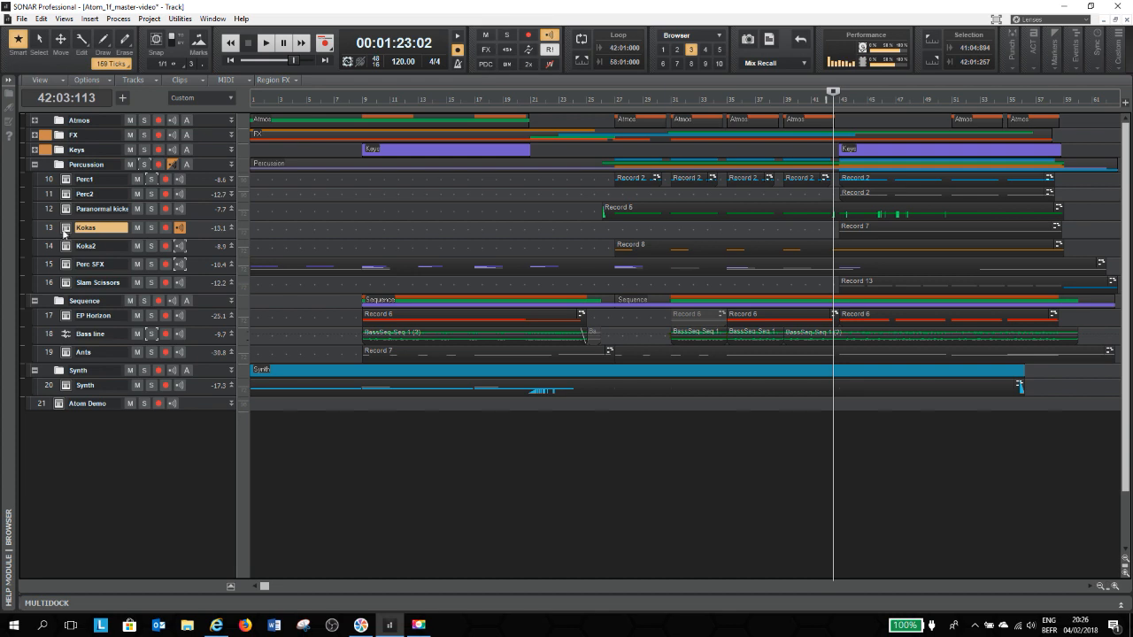
Step: Switch input echo from the Kokas track to Koka2 and increase the Koka2 track's height
{"action": "left_click", "coordinate": [181, 247]}
{"action": "left_click", "coordinate": [181, 228]}
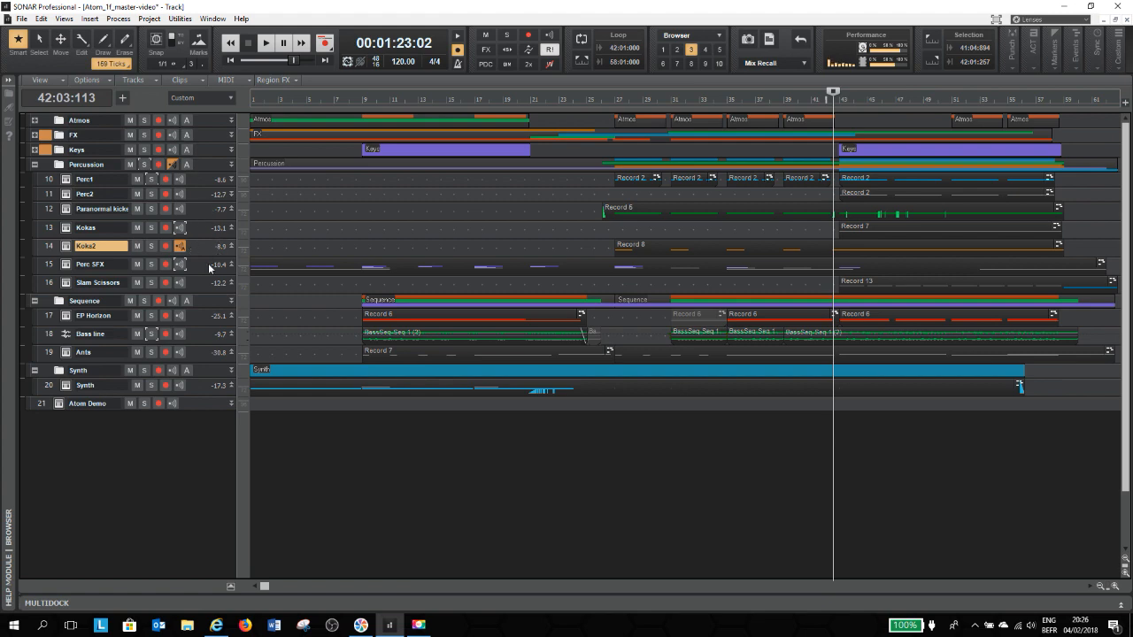
{"action": "left_click_drag", "start_coordinate": [208, 259], "coordinate": [209, 287]}
Step: Audition the Koka2 track soloed from measure 26 and from measure 41, and unsolo it
{"action": "left_click", "coordinate": [611, 104]}
{"action": "left_click", "coordinate": [151, 247]}
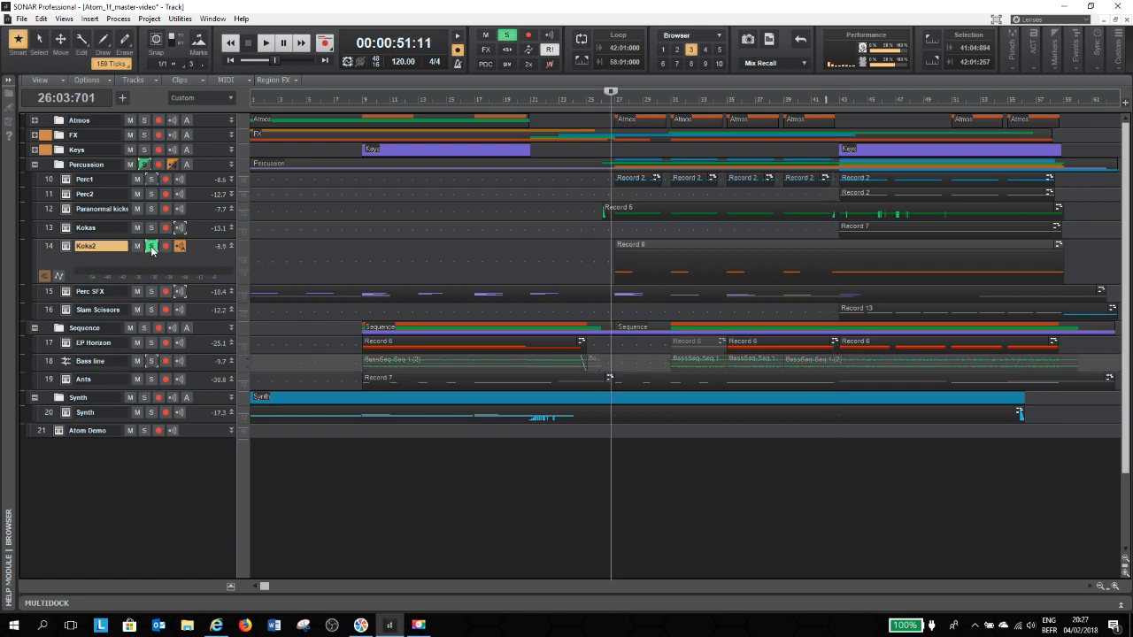
{"action": "key", "text": "space"}
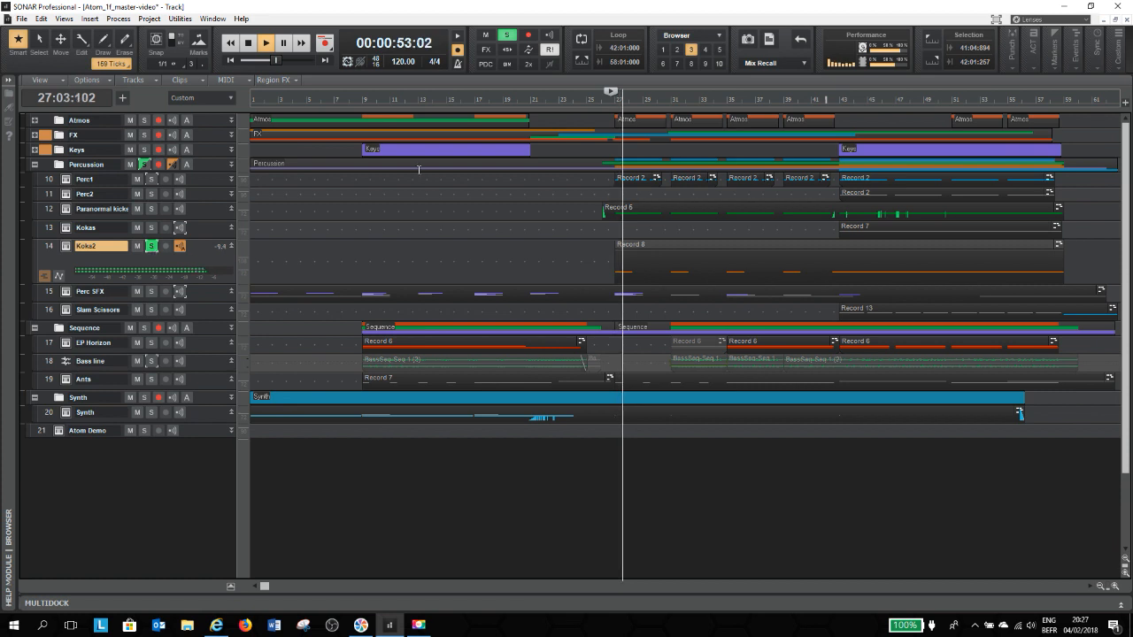
{"action": "left_click", "coordinate": [825, 92]}
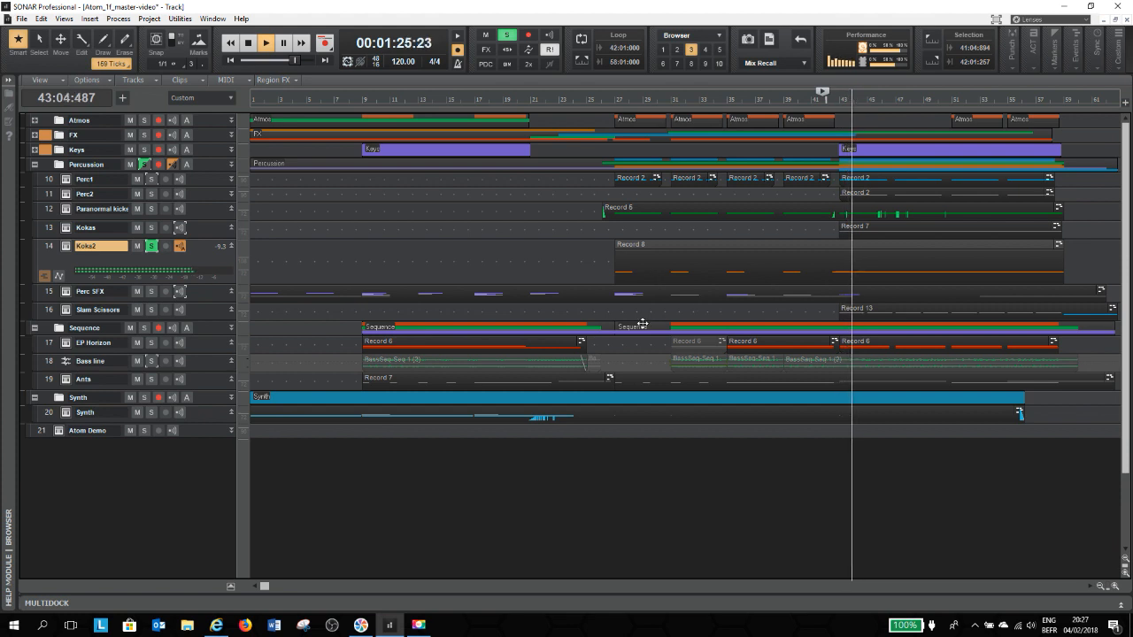
{"action": "key", "text": "space"}
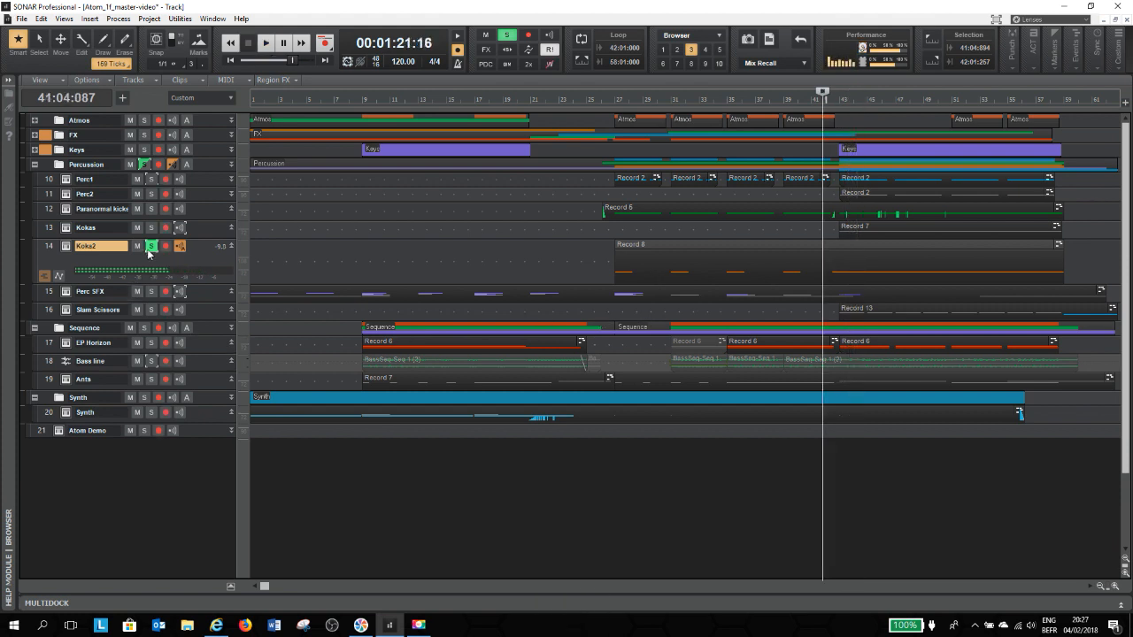
{"action": "left_click", "coordinate": [151, 246]}
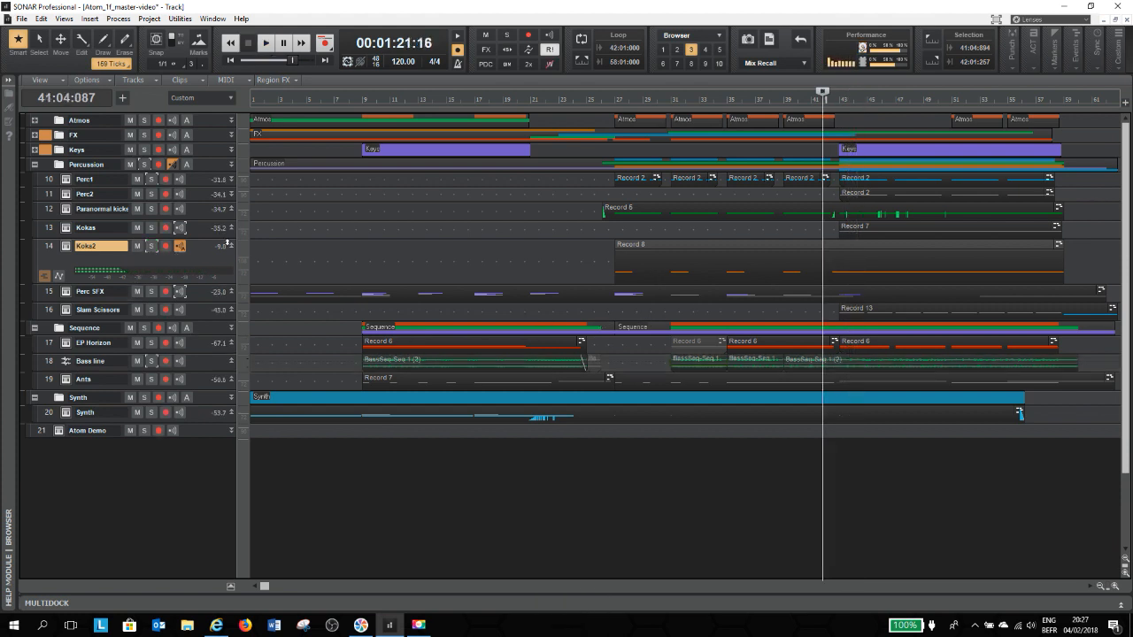
Step: Play the full mix from measure 41 while inspecting the arpeggiator patterns of both layers in the Koka2 instrument
{"action": "key", "text": "space"}
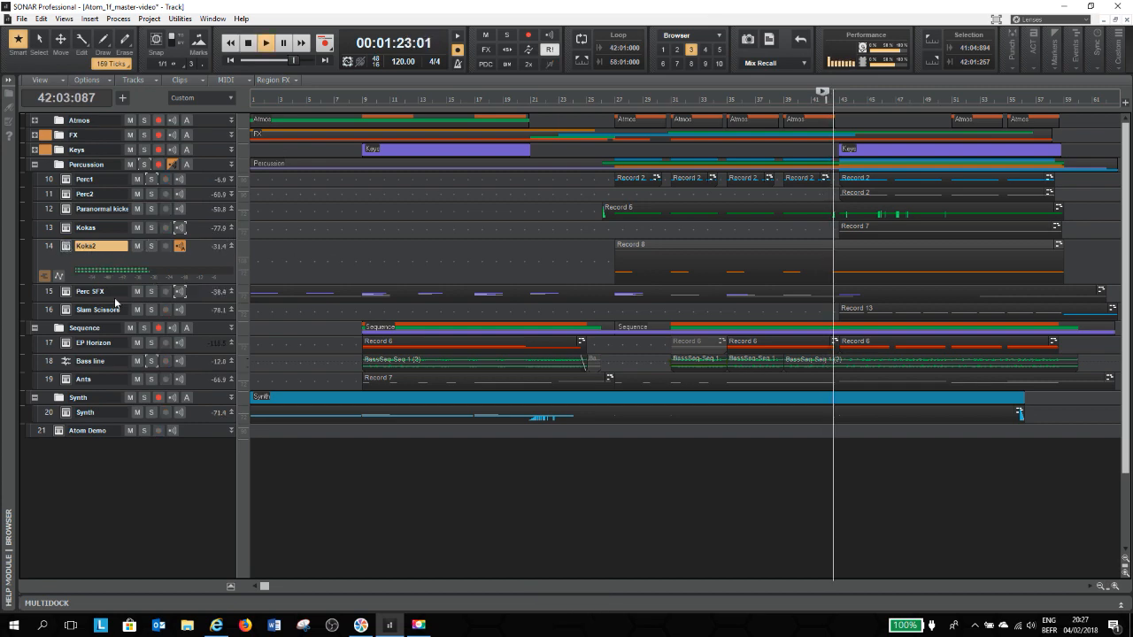
{"action": "left_click", "coordinate": [67, 246]}
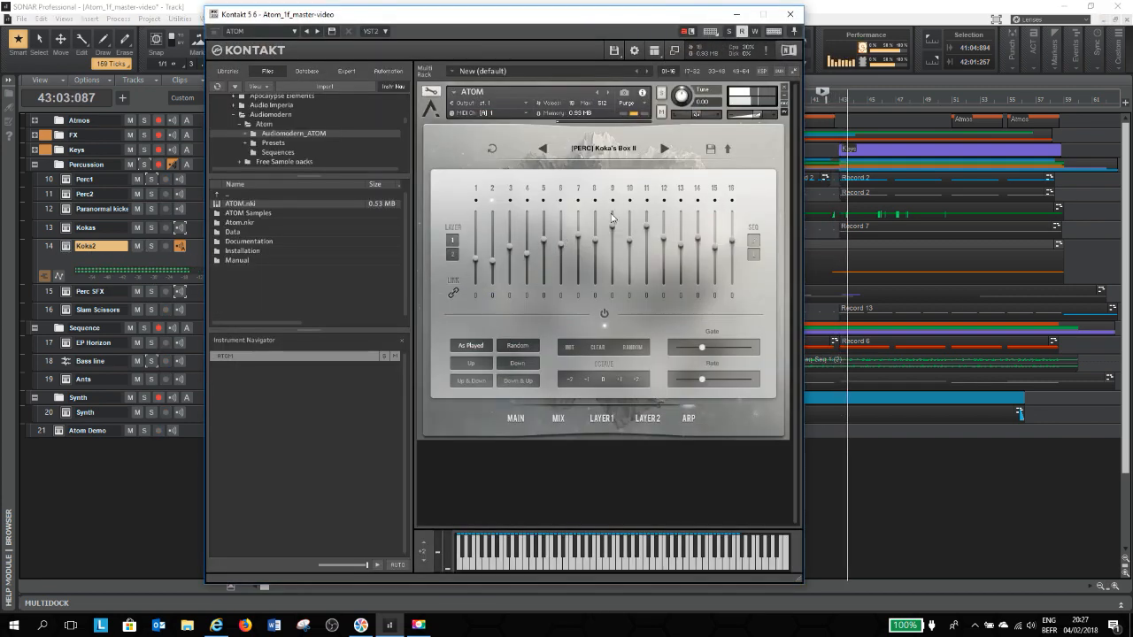
{"action": "left_click", "coordinate": [453, 254]}
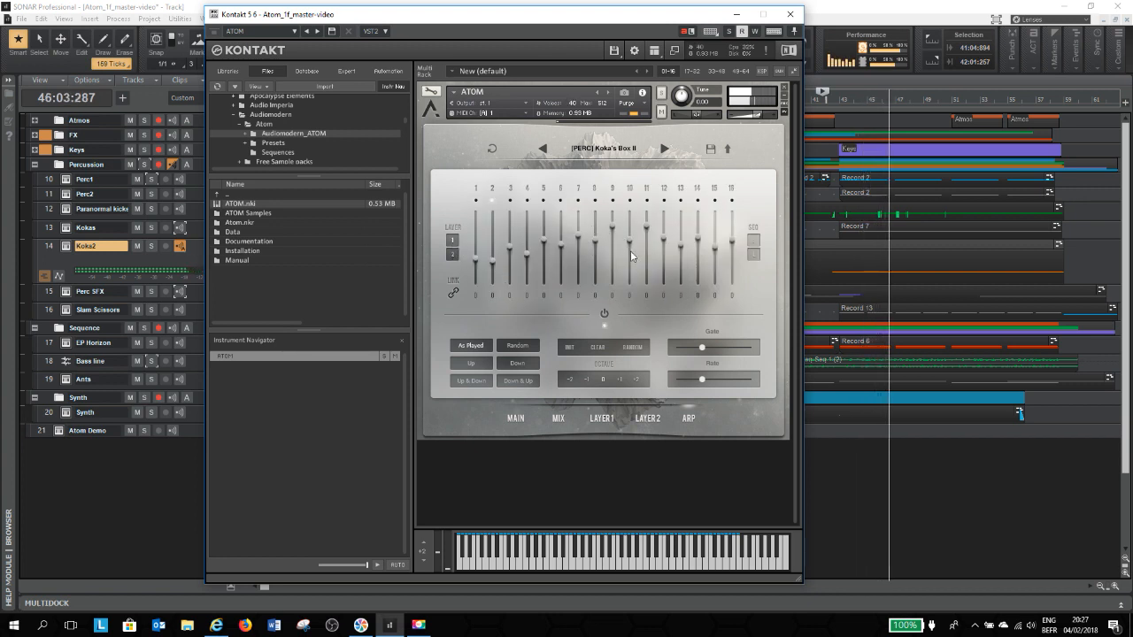
{"action": "left_click", "coordinate": [789, 15]}
Step: Compare Koka2 soloed with the full mix during playback, and stop the transport
{"action": "left_click", "coordinate": [151, 247]}
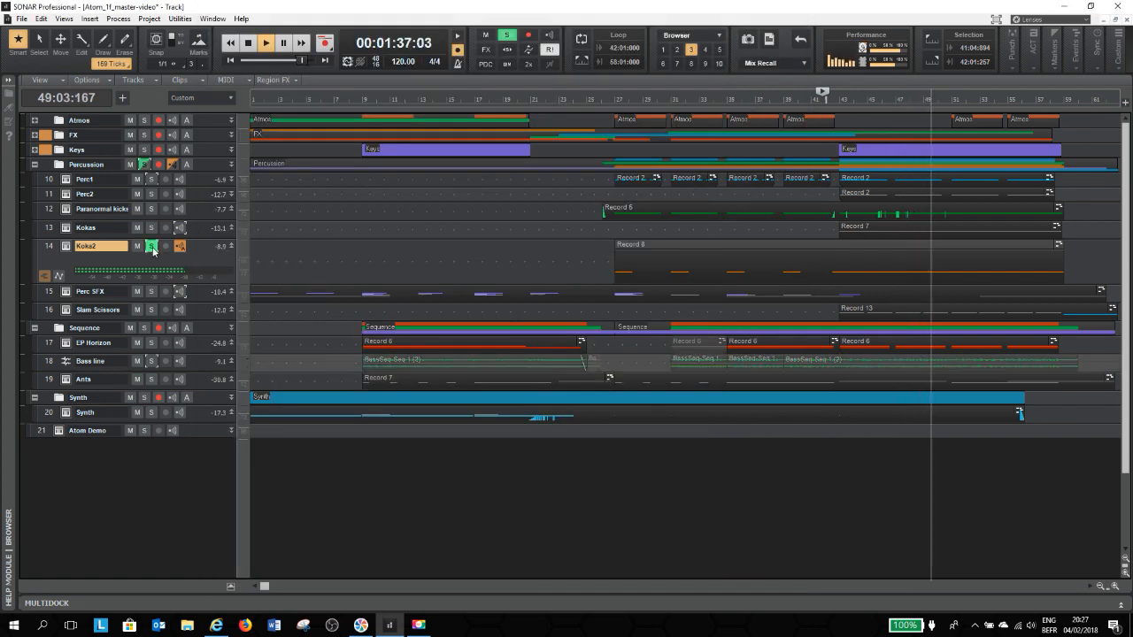
{"action": "left_click", "coordinate": [151, 247]}
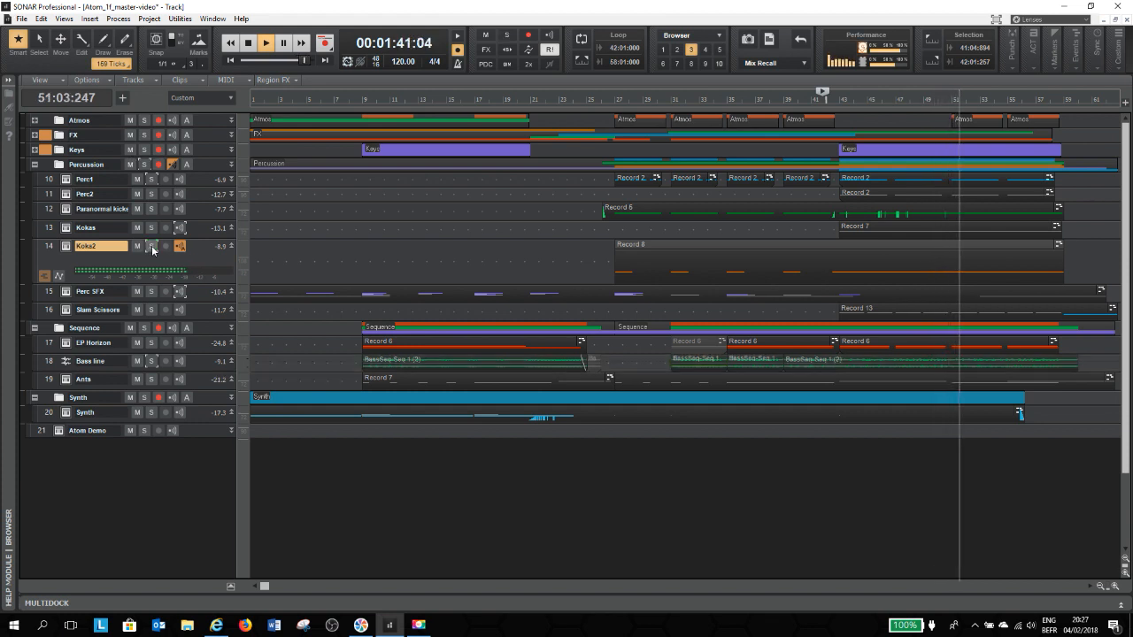
{"action": "key", "text": "space"}
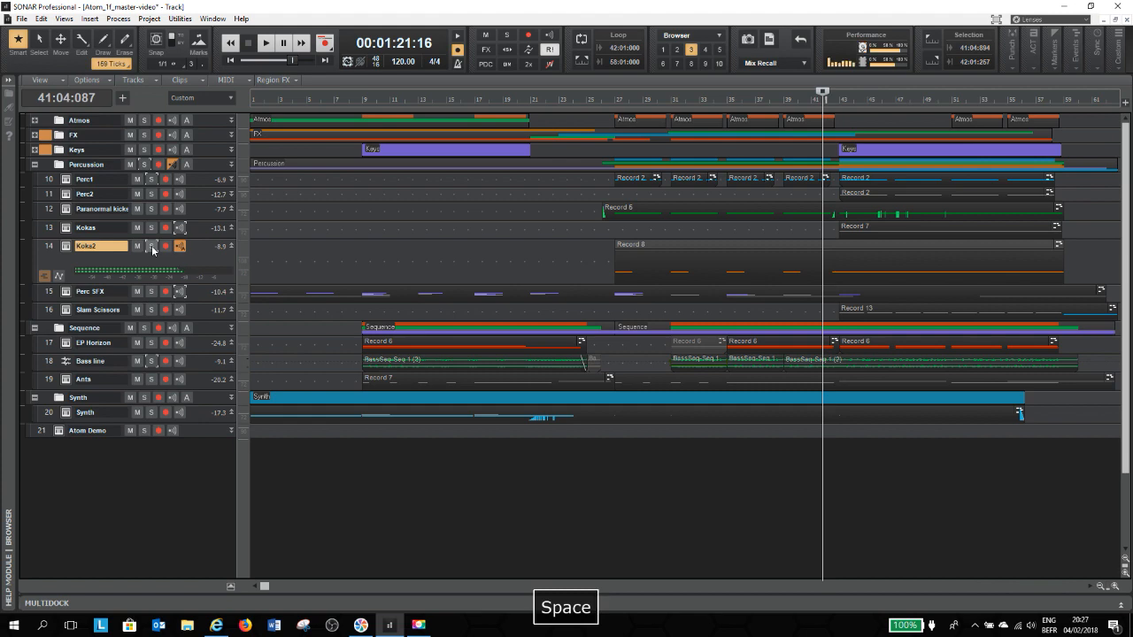
Step: Shrink the Koka2 track's height and enlarge the Perc SFX track to show its notes
{"action": "left_click_drag", "start_coordinate": [163, 284], "coordinate": [164, 244]}
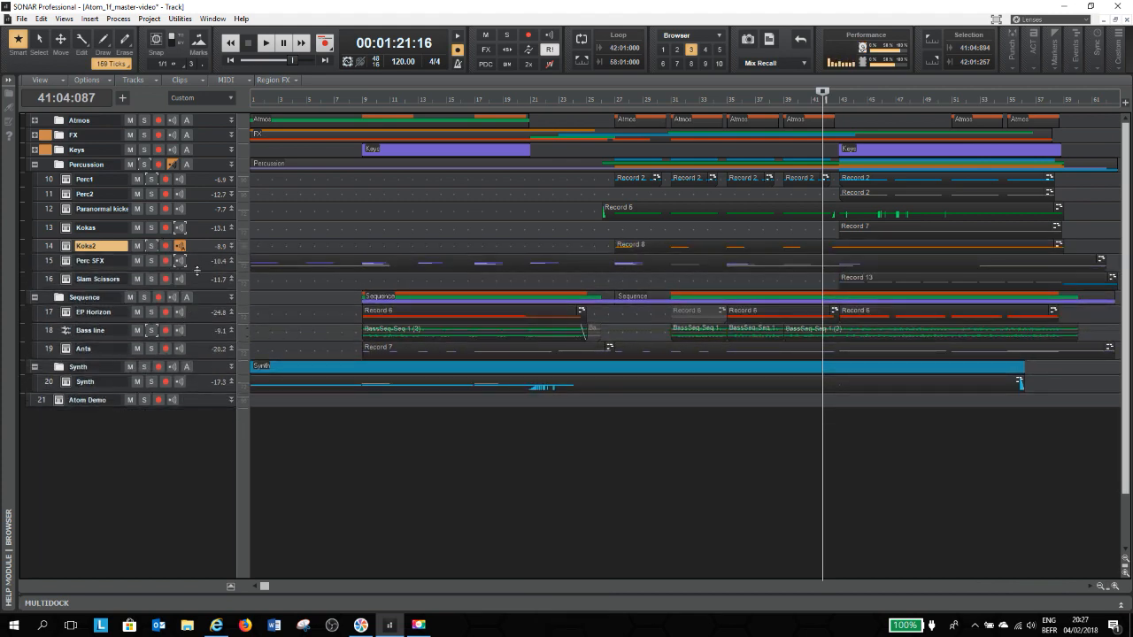
{"action": "left_click_drag", "start_coordinate": [197, 270], "coordinate": [200, 310]}
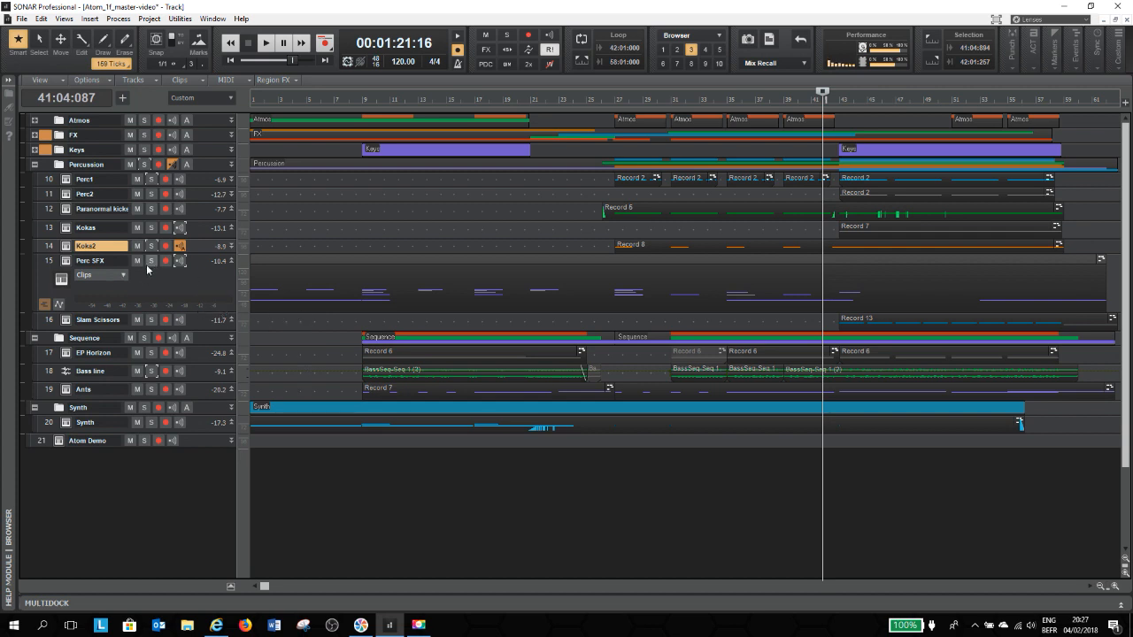
Step: Open the Perc SFX instrument, audition the Optical SFX and Mist layers on their own, and close it
{"action": "left_click", "coordinate": [67, 263]}
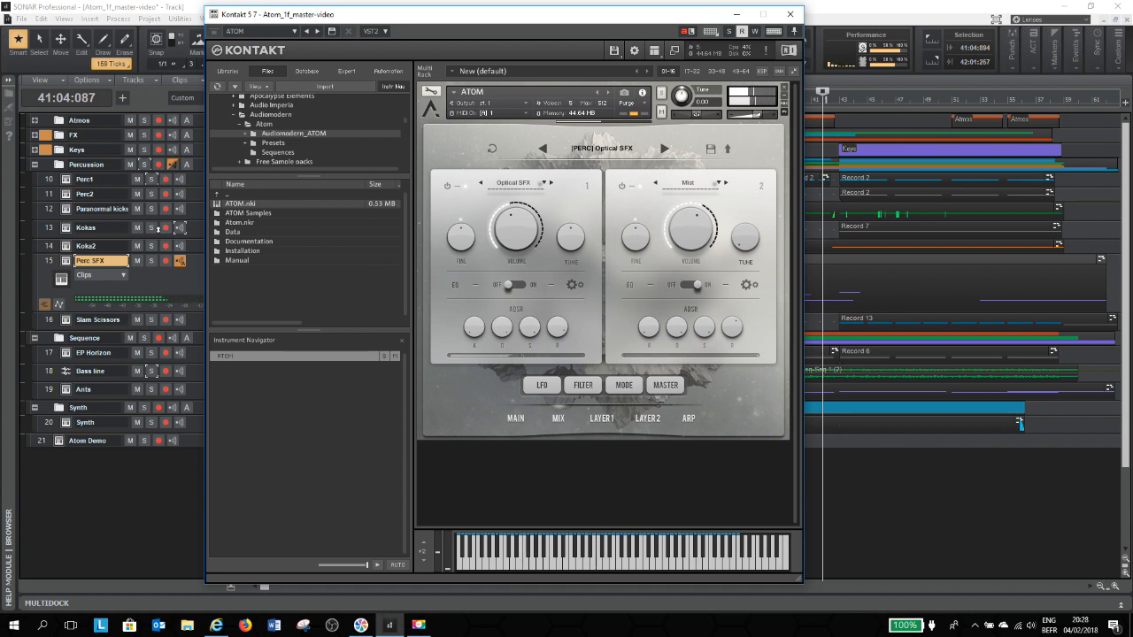
{"action": "left_click", "coordinate": [622, 187]}
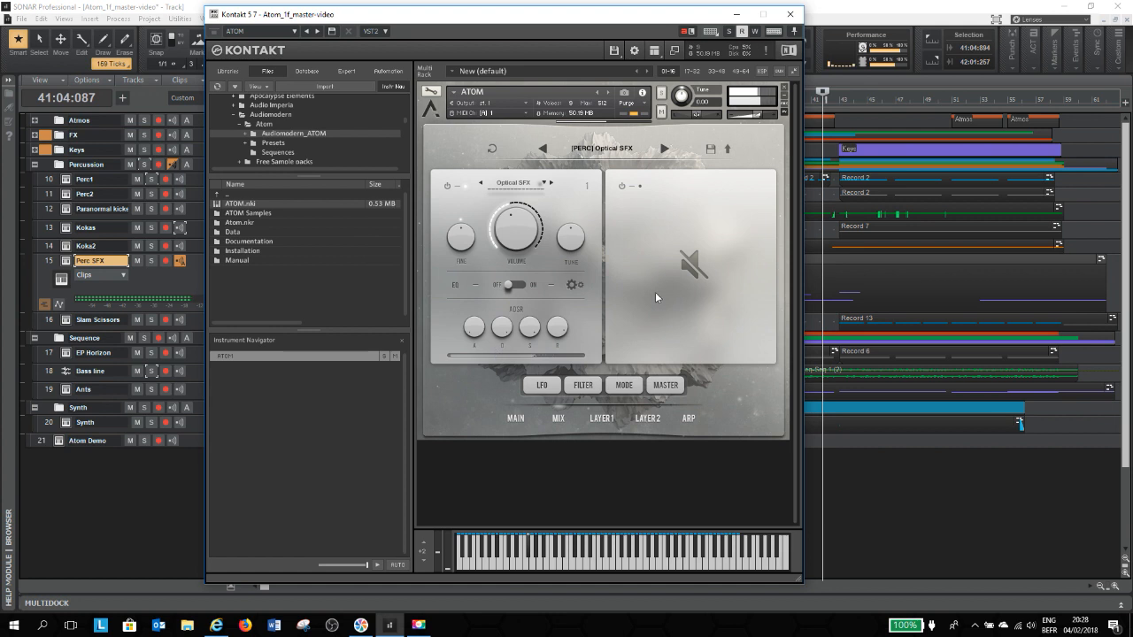
{"action": "left_click", "coordinate": [622, 185]}
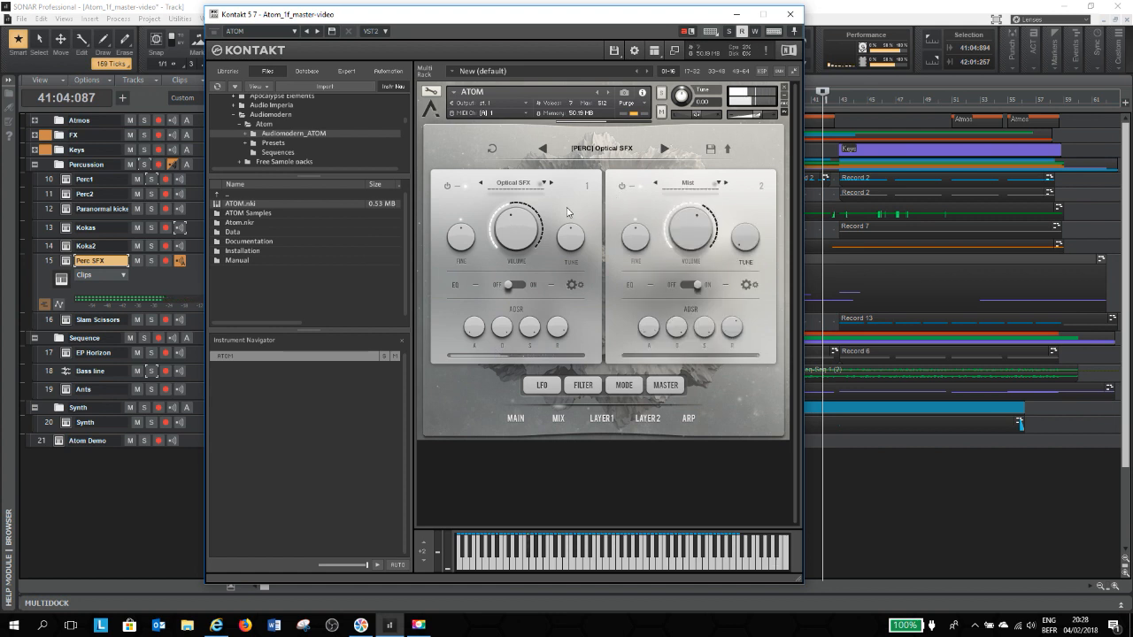
{"action": "left_click", "coordinate": [448, 187]}
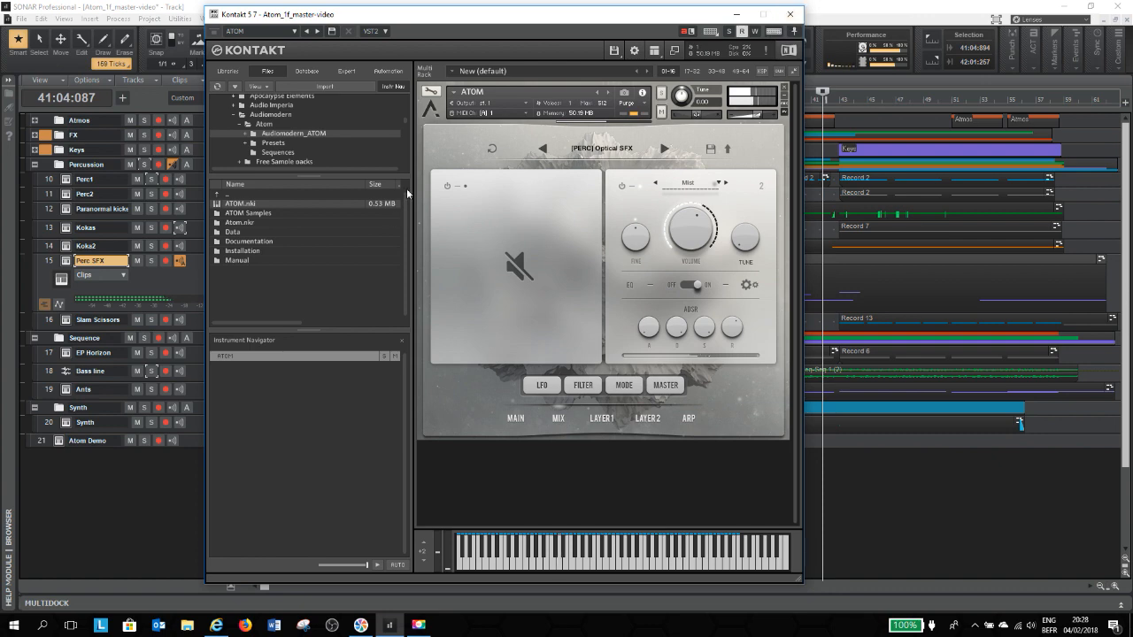
{"action": "left_click", "coordinate": [789, 14]}
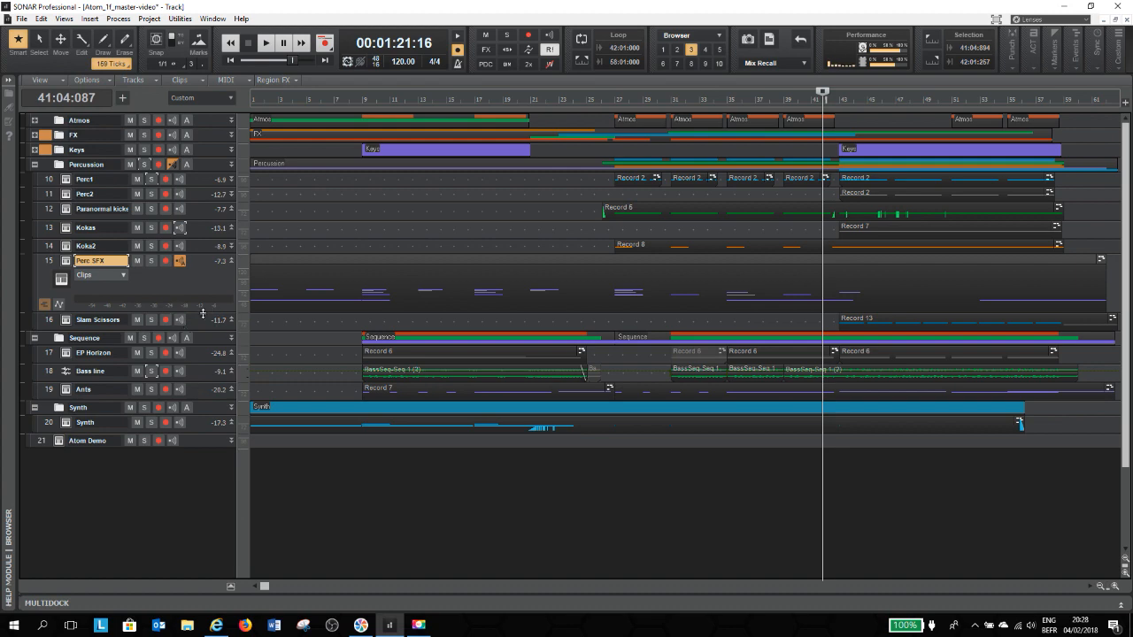
Step: Enlarge the Perc SFX track further and audition it soloed from measure 34
{"action": "left_click_drag", "start_coordinate": [202, 312], "coordinate": [202, 381]}
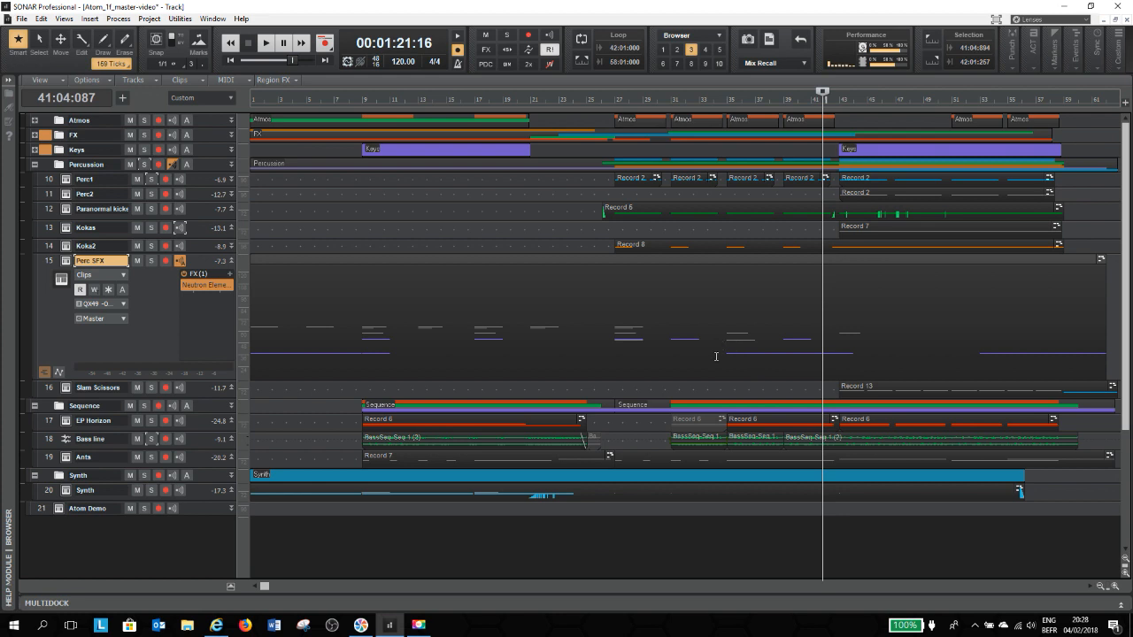
{"action": "left_click", "coordinate": [722, 99]}
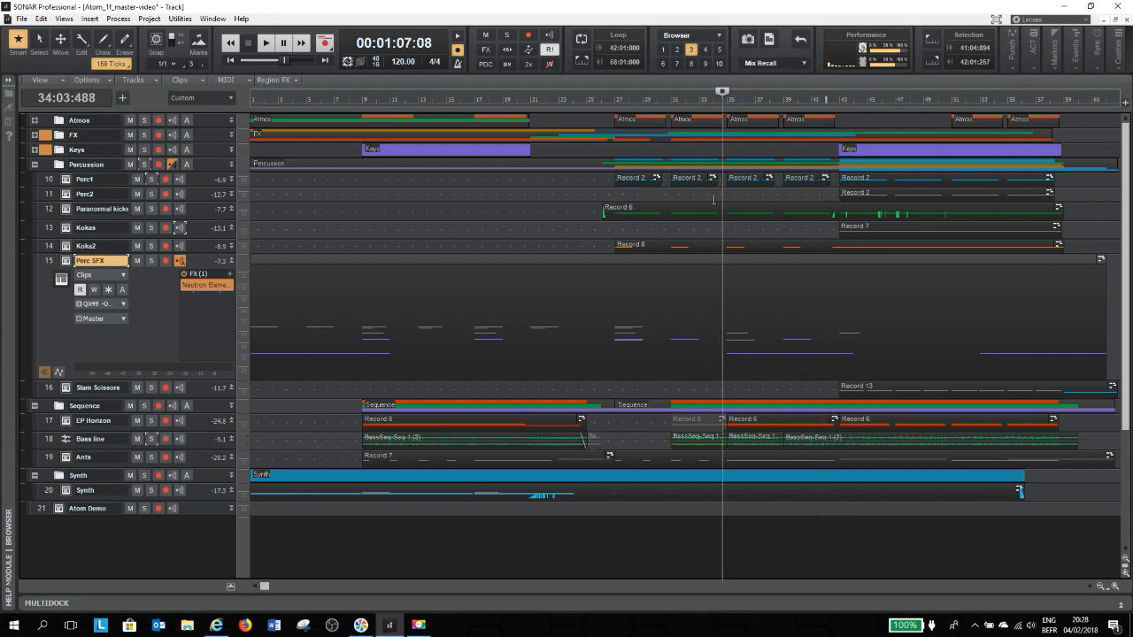
{"action": "left_click", "coordinate": [152, 261]}
{"action": "key", "text": "space"}
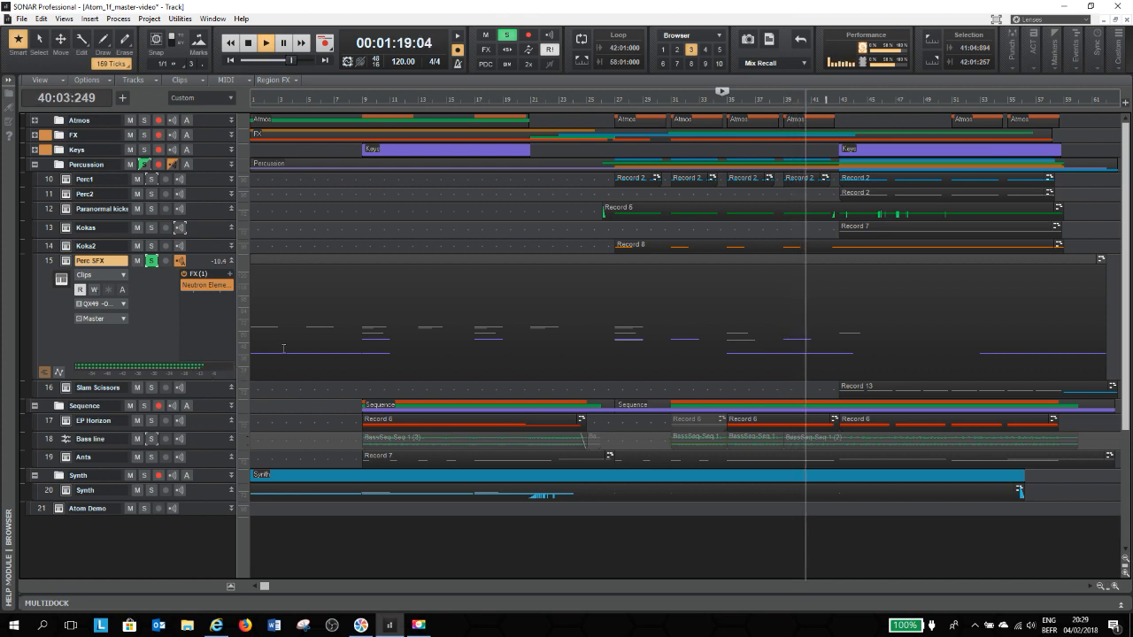
{"action": "key", "text": "space"}
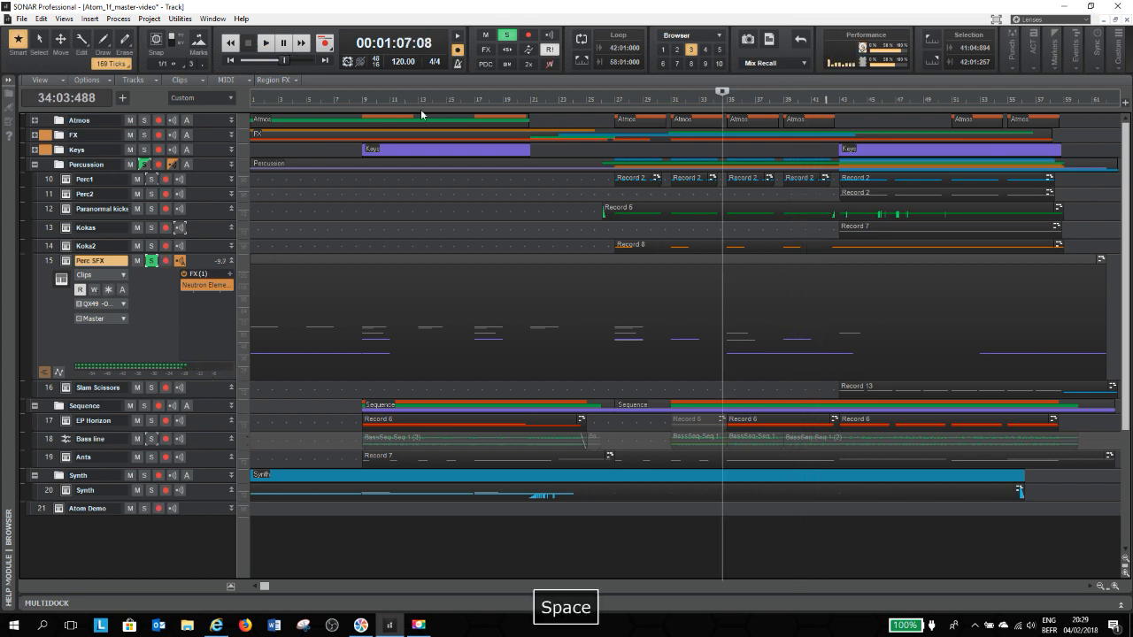
Step: Unsolo Perc SFX, audition it within the full mix from measure 34, and shrink its track height
{"action": "left_click", "coordinate": [148, 264]}
{"action": "key", "text": "space"}
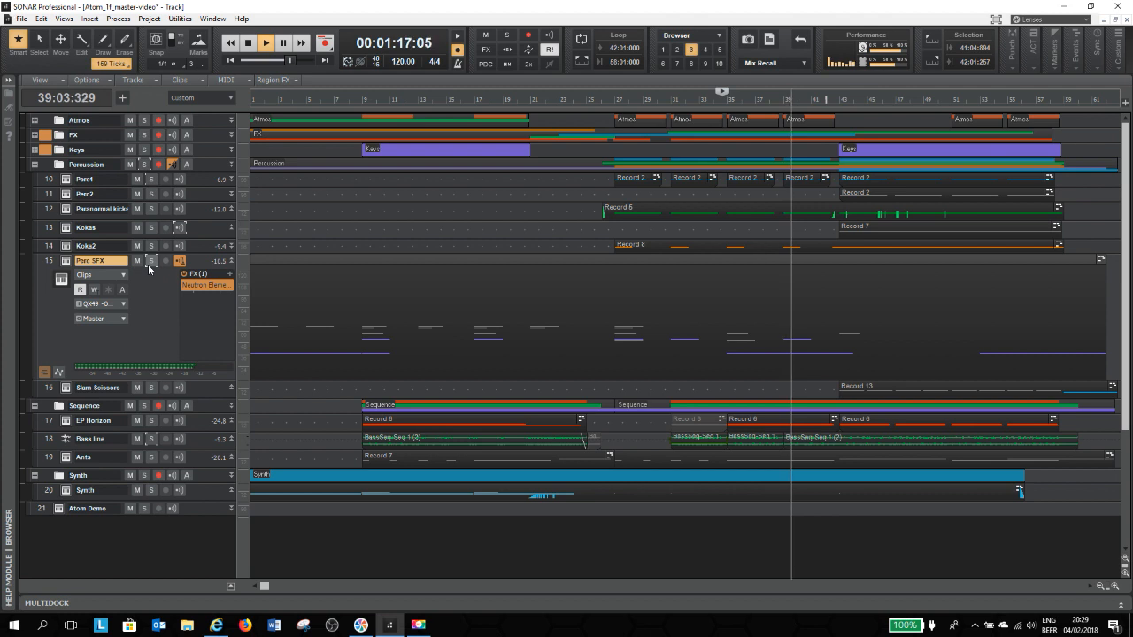
{"action": "key", "text": "space"}
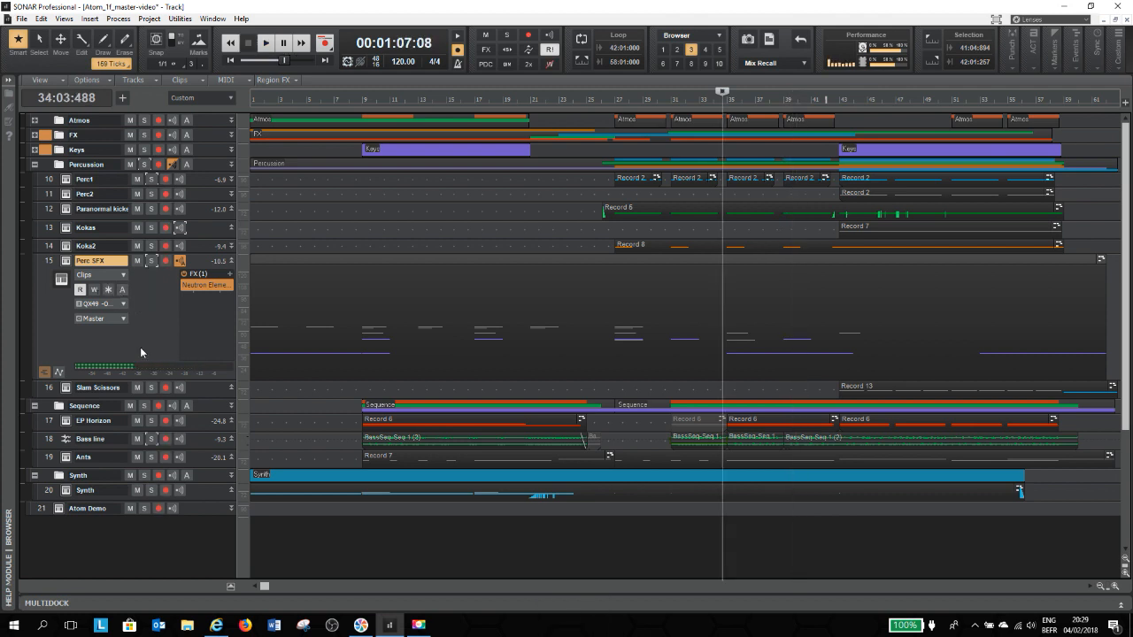
{"action": "left_click_drag", "start_coordinate": [156, 362], "coordinate": [150, 265]}
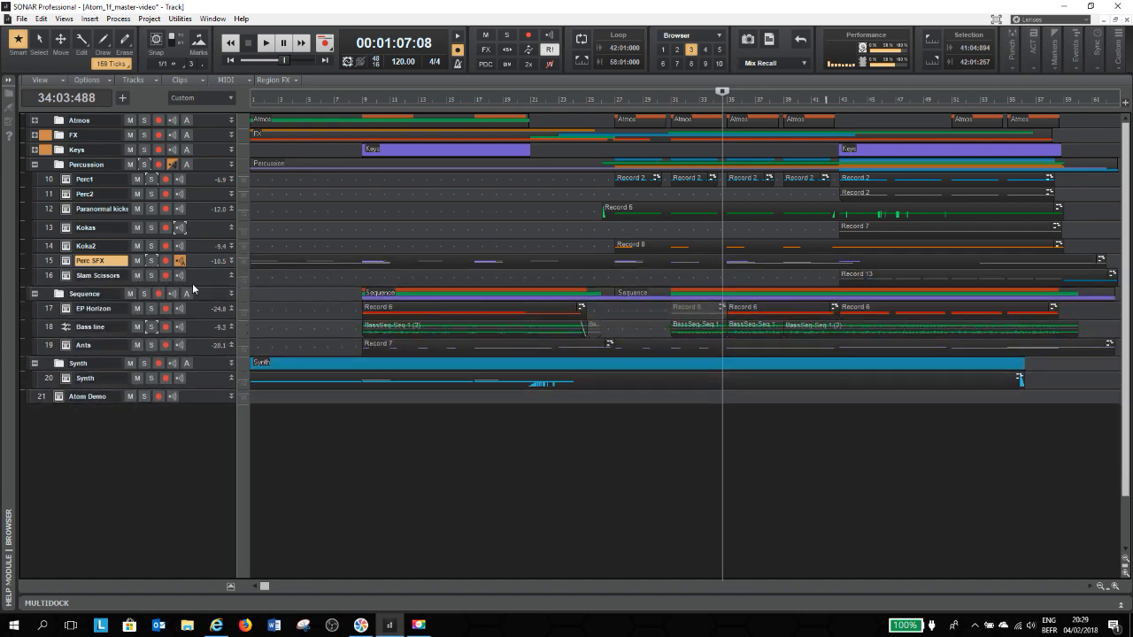
Step: Enlarge the Slam Scissors track and audition its instrument's Atomic Slams and Scissor Sequence layers separately, closing the instrument when done
{"action": "left_click_drag", "start_coordinate": [193, 287], "coordinate": [194, 353]}
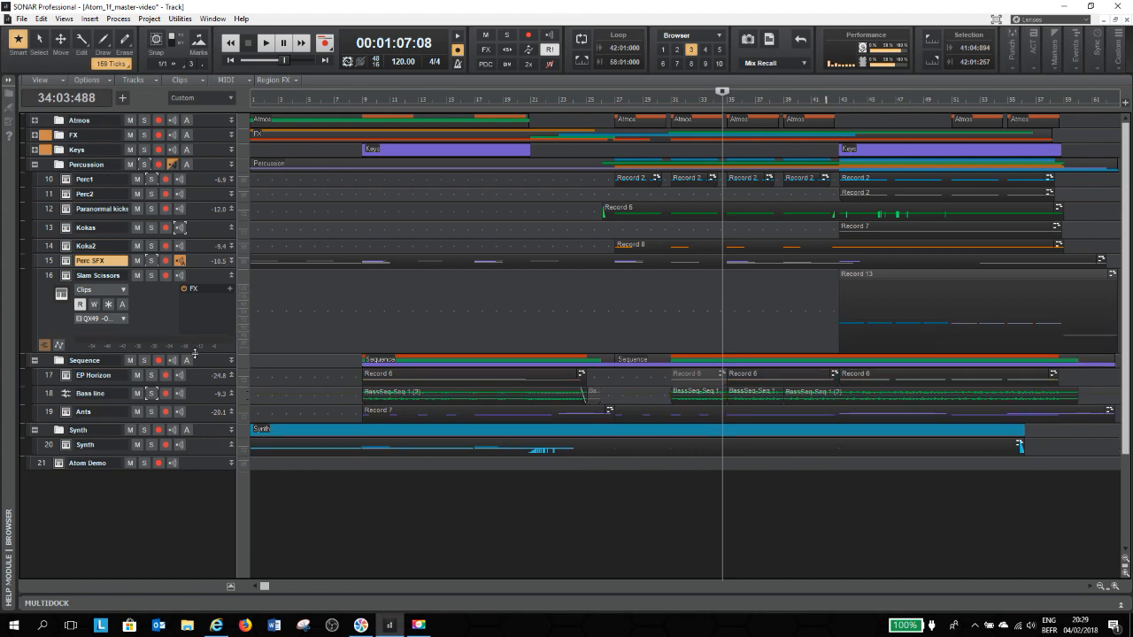
{"action": "left_click", "coordinate": [63, 280]}
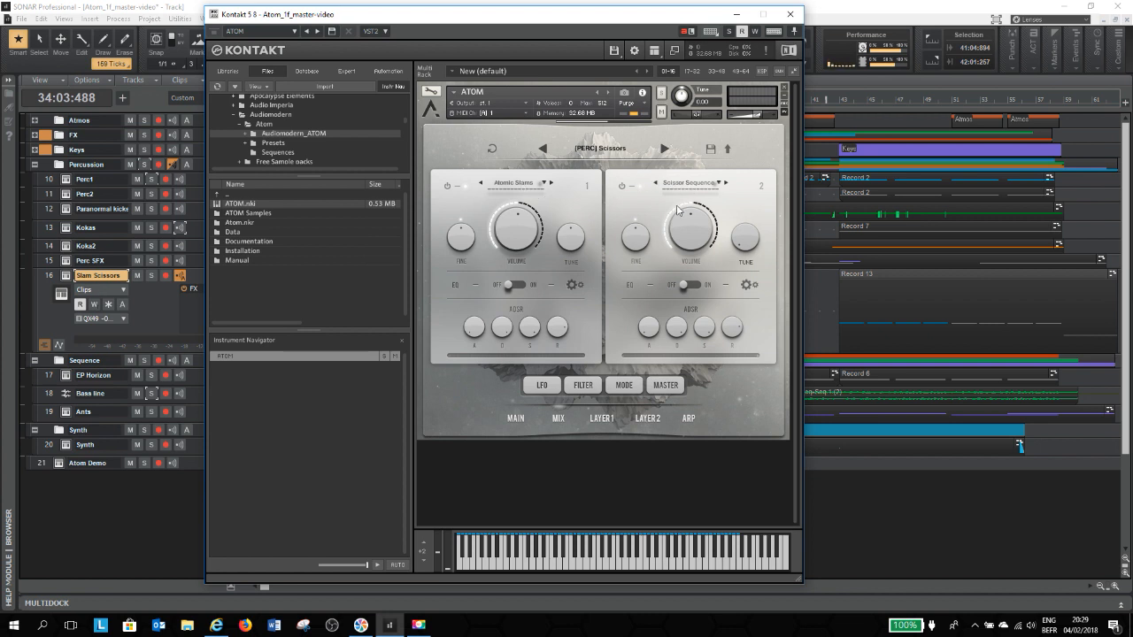
{"action": "left_click", "coordinate": [623, 186]}
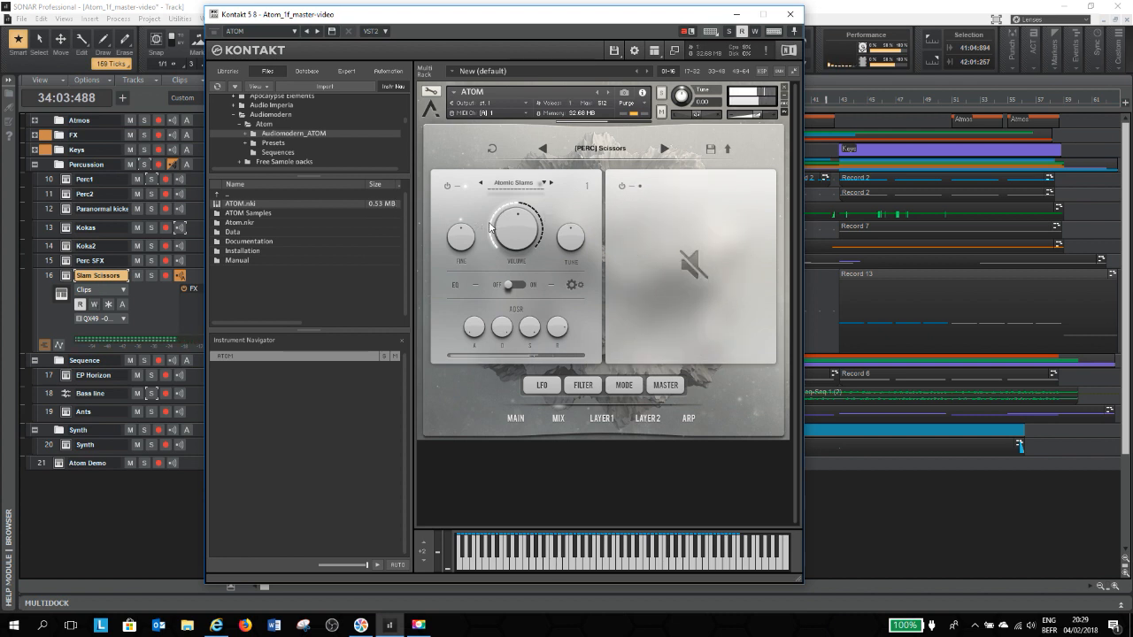
{"action": "left_click", "coordinate": [447, 186]}
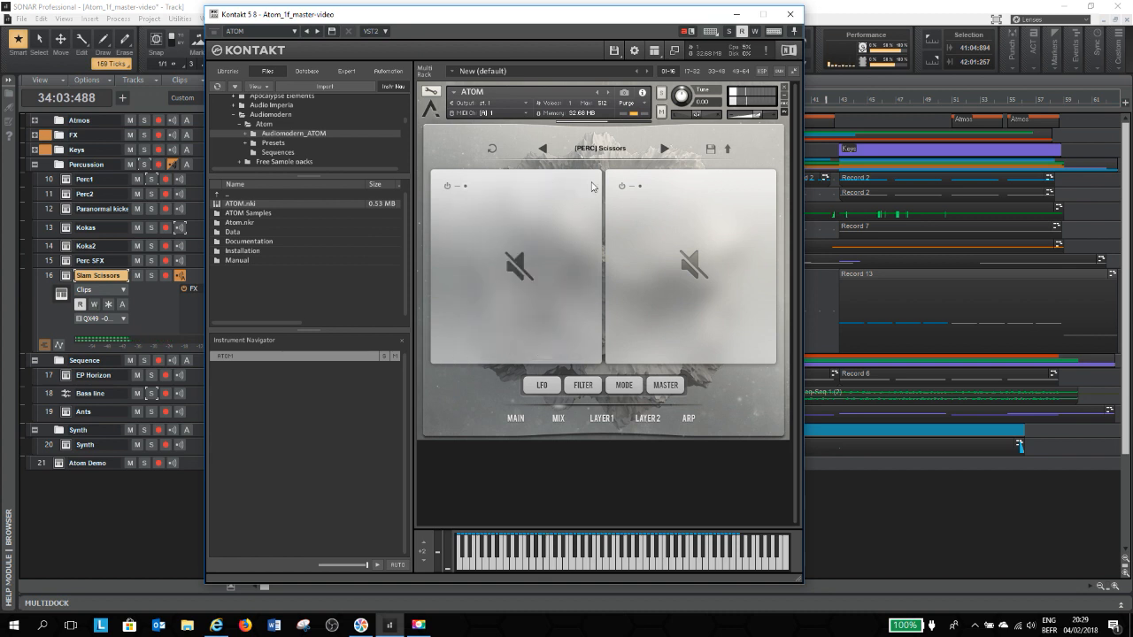
{"action": "left_click", "coordinate": [623, 186]}
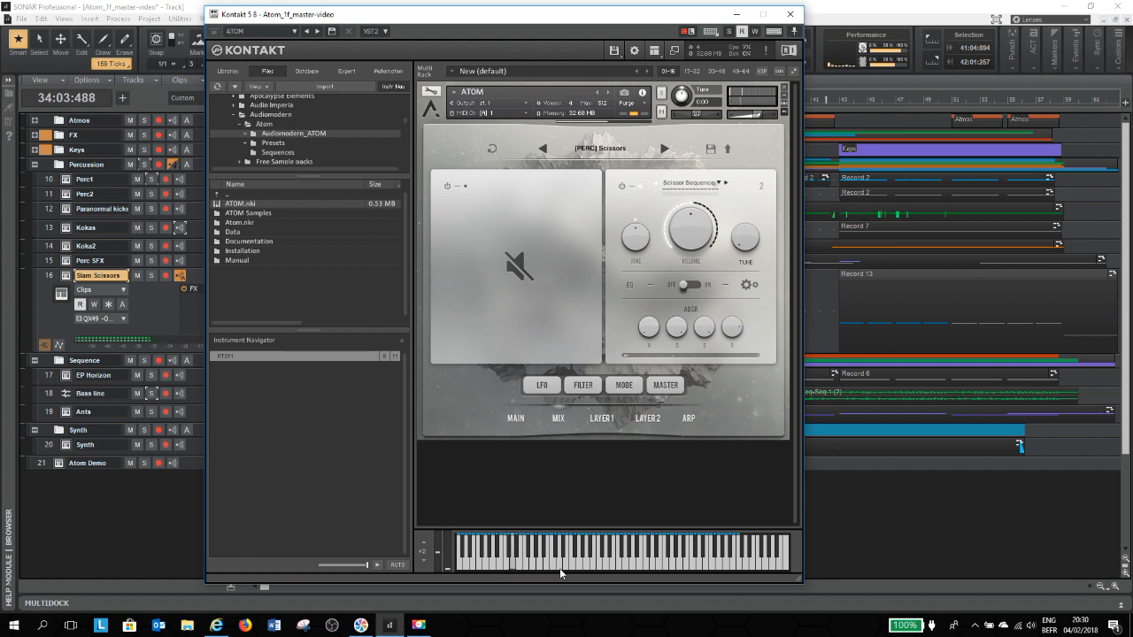
{"action": "left_click", "coordinate": [605, 564]}
{"action": "left_click", "coordinate": [449, 186]}
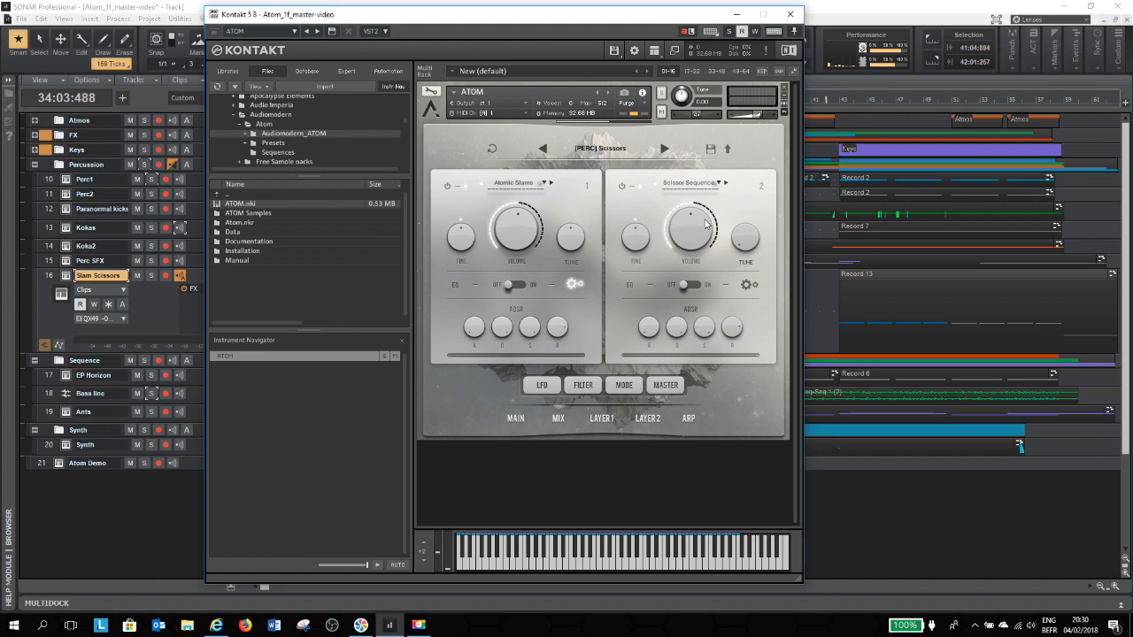
{"action": "left_click", "coordinate": [790, 14]}
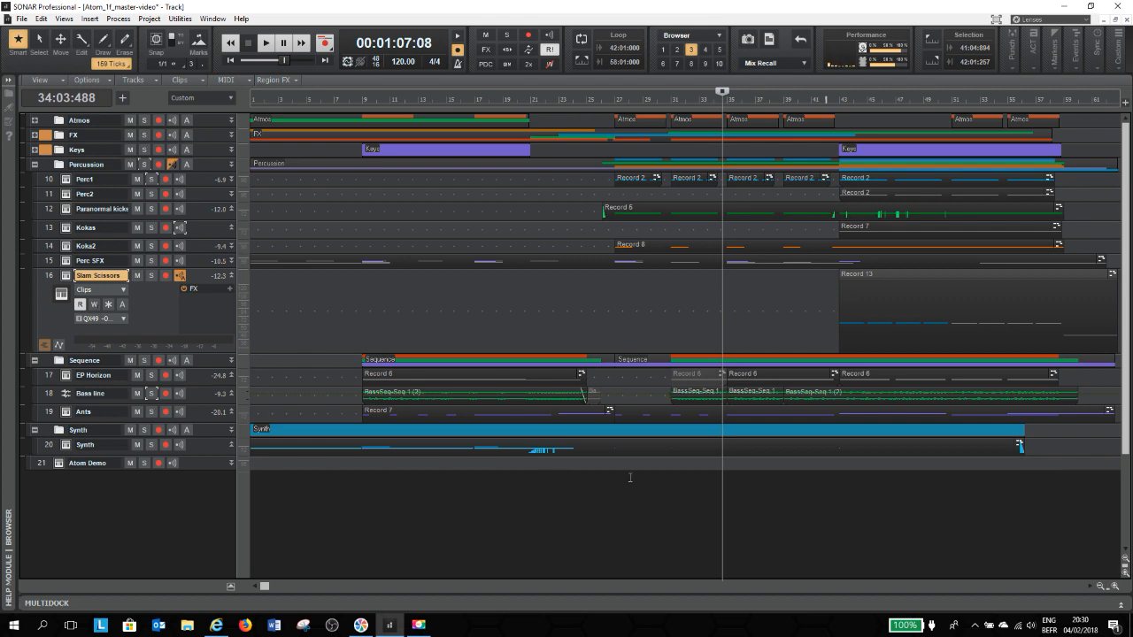
Step: Play the full mix from measure 42, briefly soloing the Slam Scissors track during playback, and stop
{"action": "left_click", "coordinate": [828, 88]}
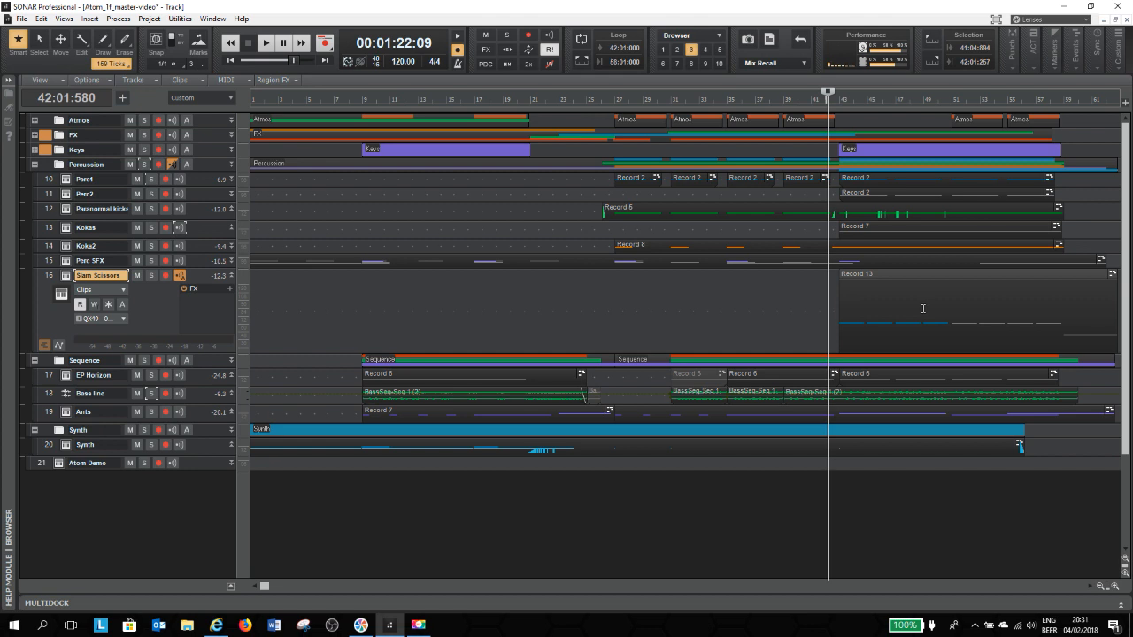
{"action": "key", "text": "space"}
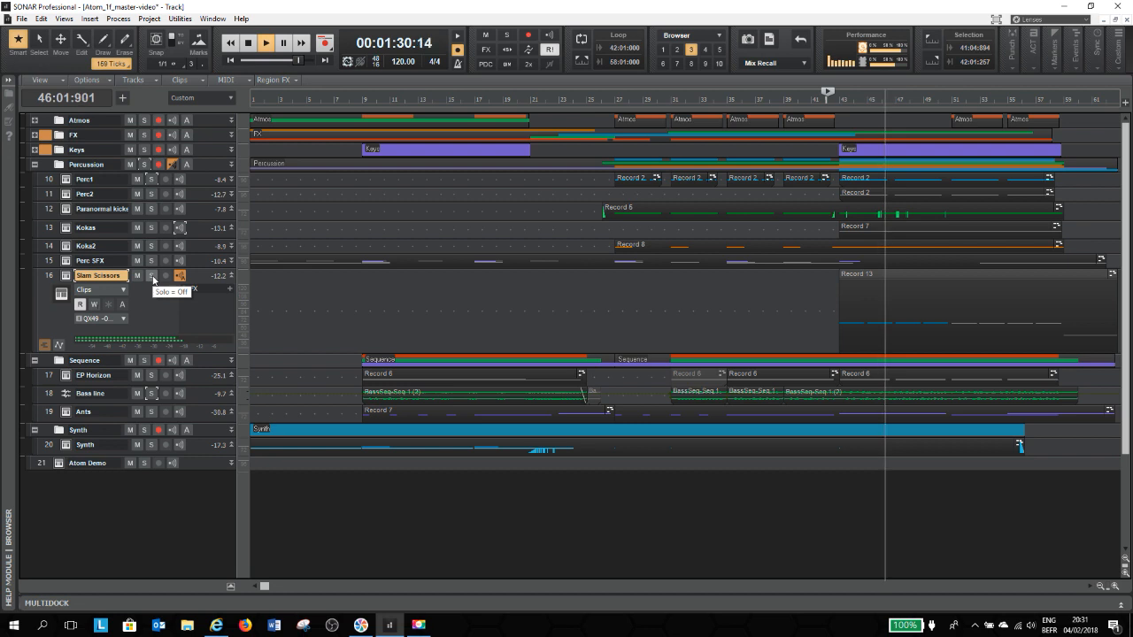
{"action": "left_click", "coordinate": [152, 276]}
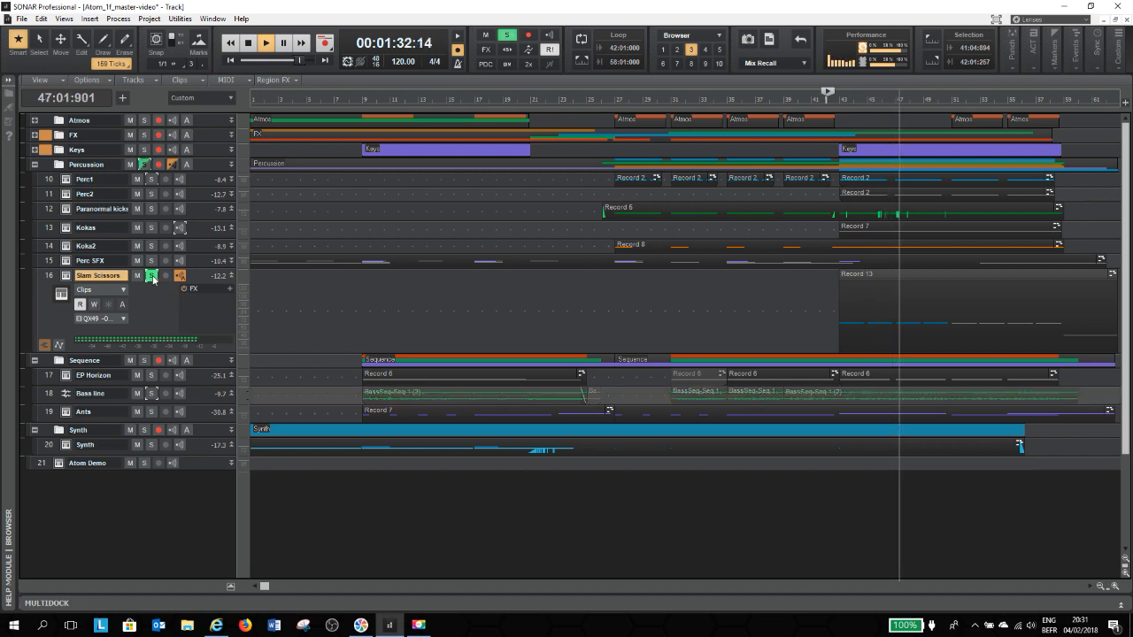
{"action": "left_click", "coordinate": [151, 277]}
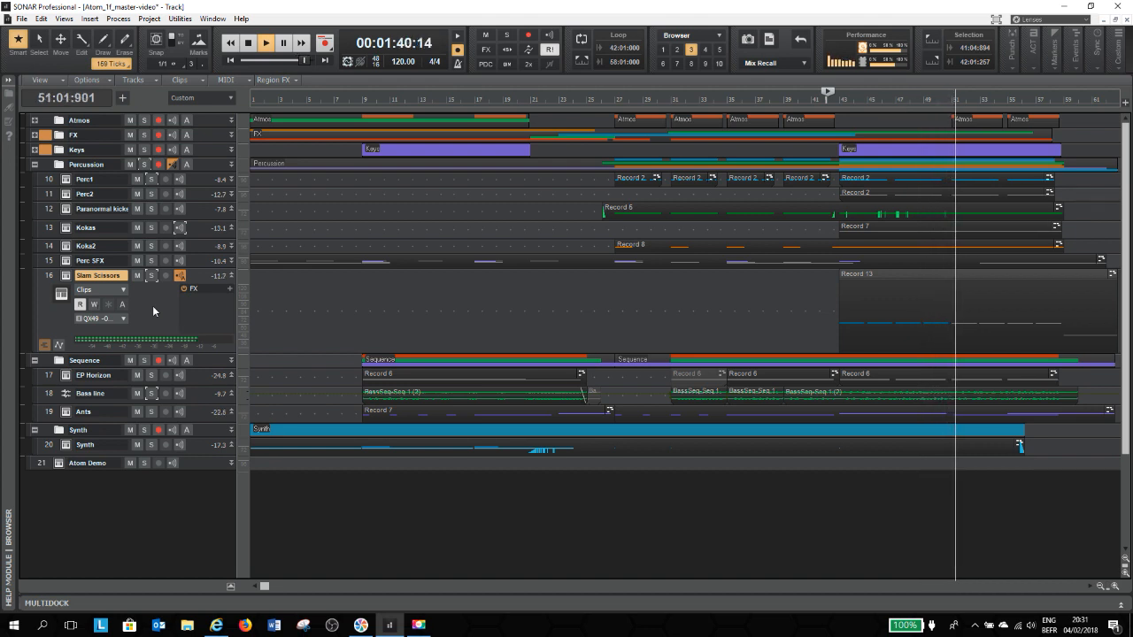
{"action": "key", "text": "space"}
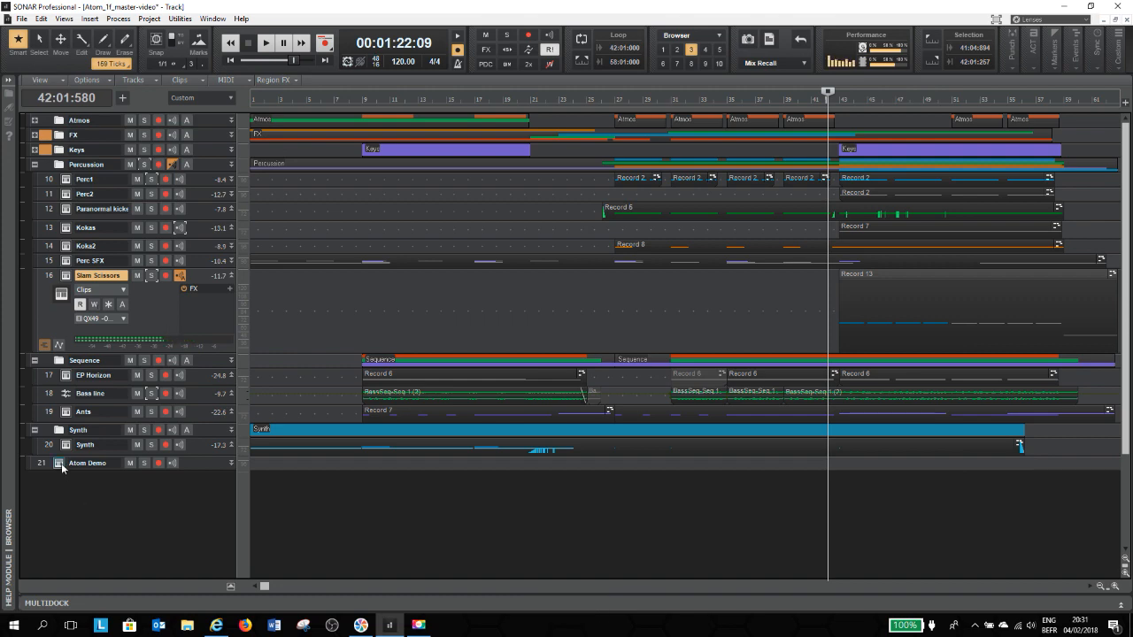
Step: Load the [PERC] Scissors preset in the Atom Demo instrument, switch off its first layer, and close the instrument
{"action": "left_click", "coordinate": [66, 275]}
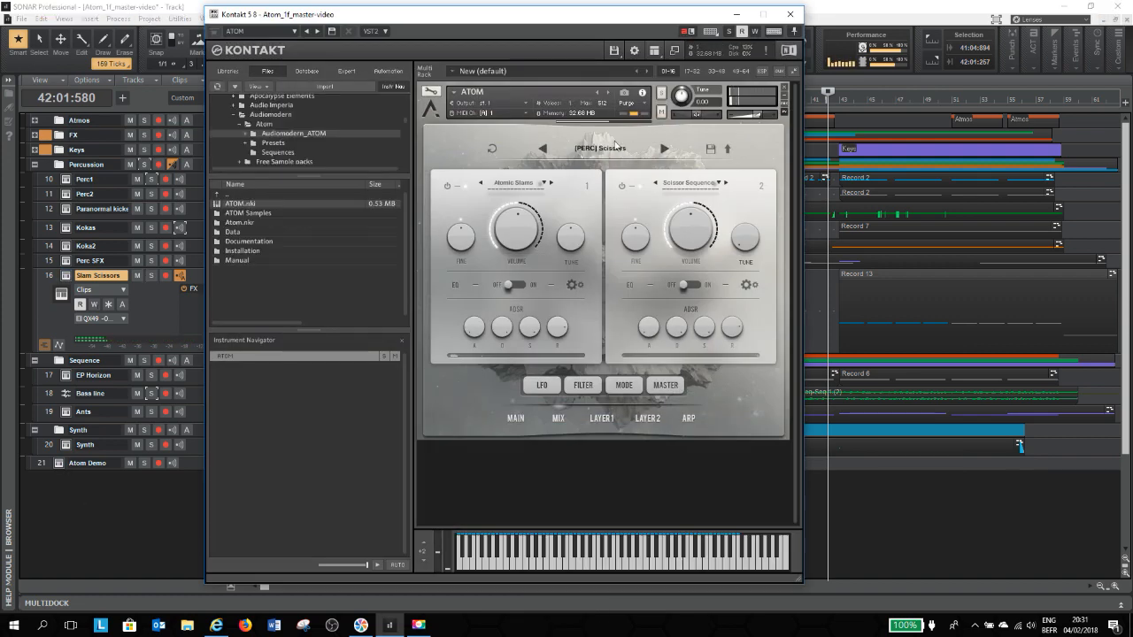
{"action": "left_click", "coordinate": [58, 463]}
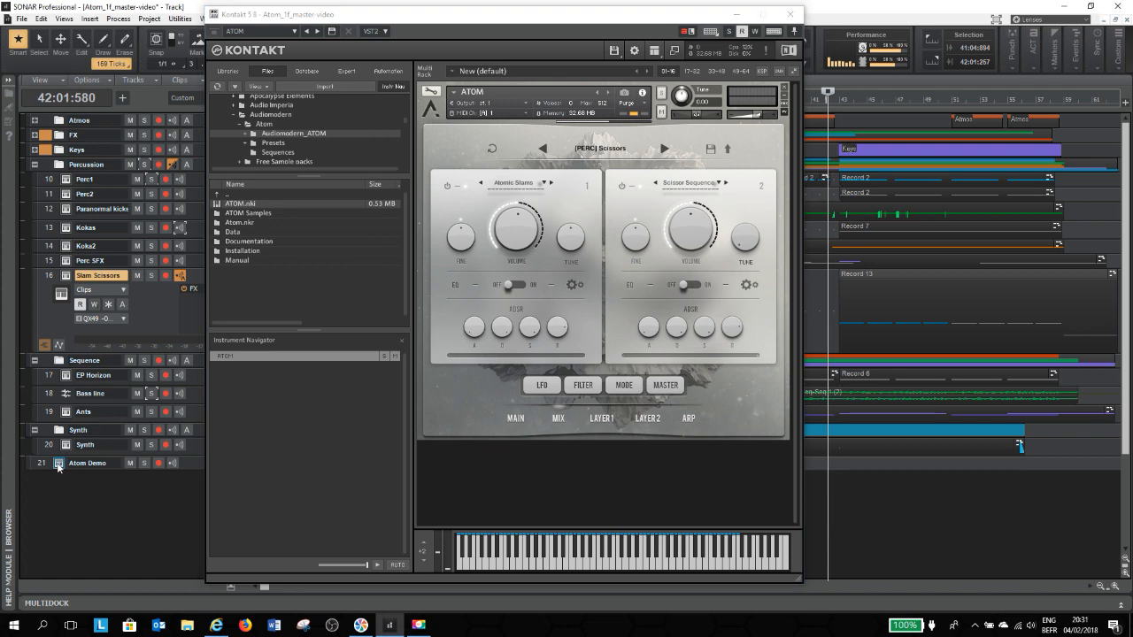
{"action": "left_click", "coordinate": [635, 150]}
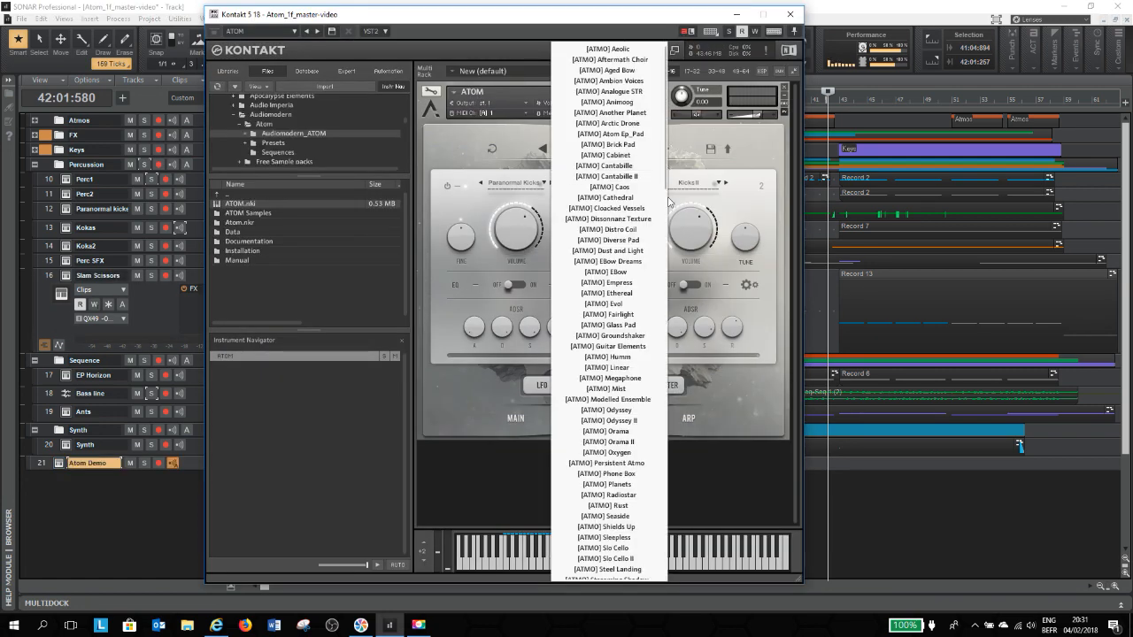
{"action": "left_click_drag", "start_coordinate": [665, 184], "coordinate": [651, 515]}
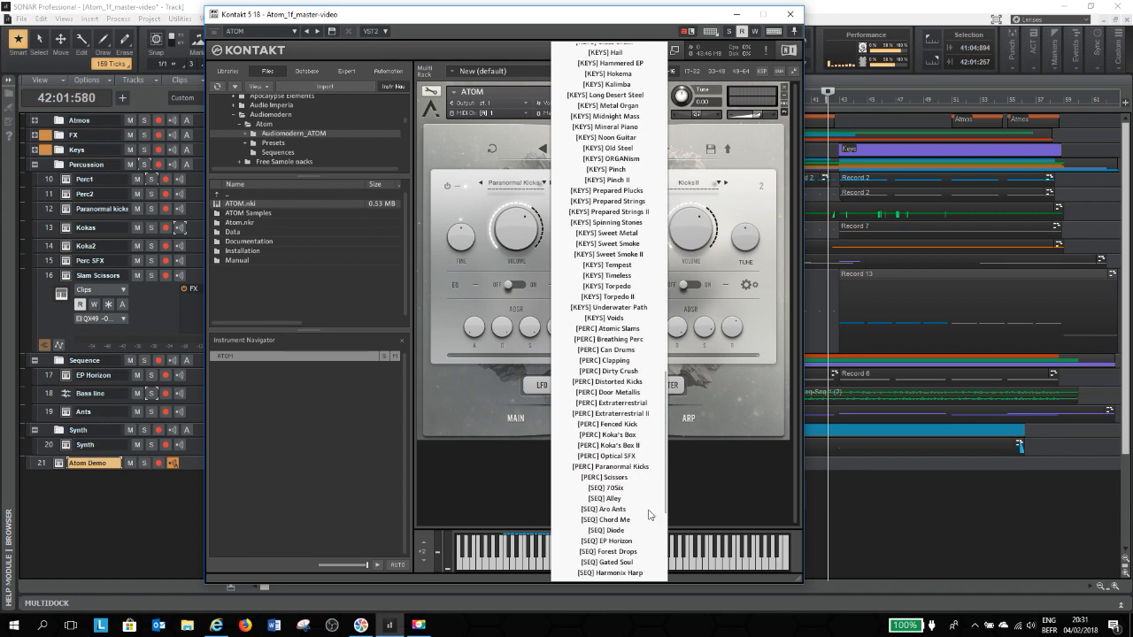
{"action": "left_click", "coordinate": [605, 477]}
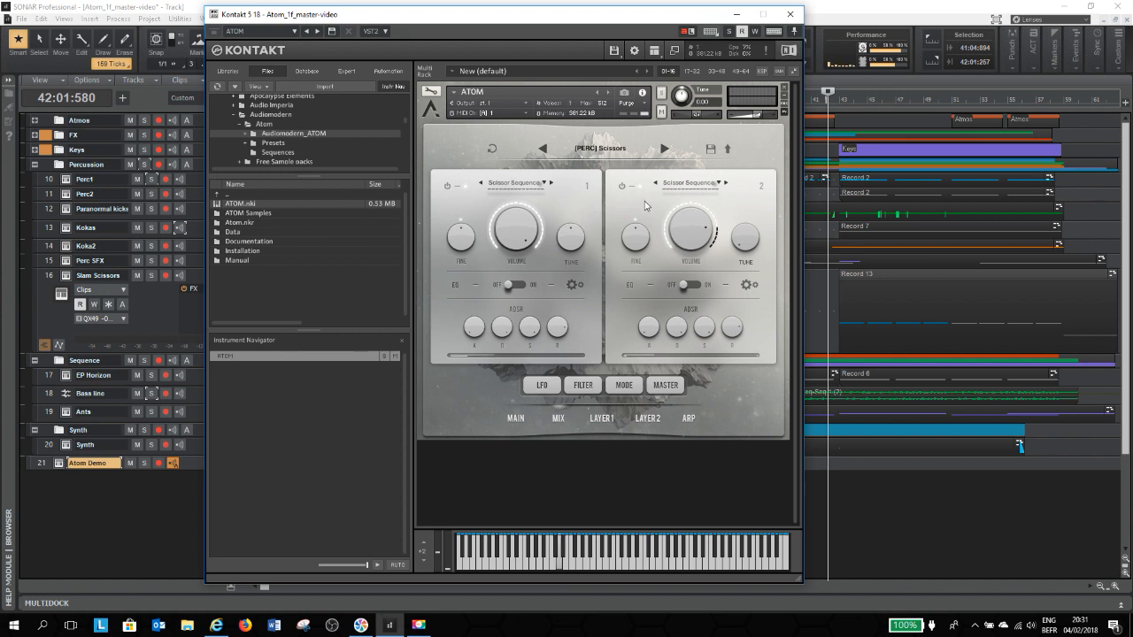
{"action": "left_click", "coordinate": [448, 186]}
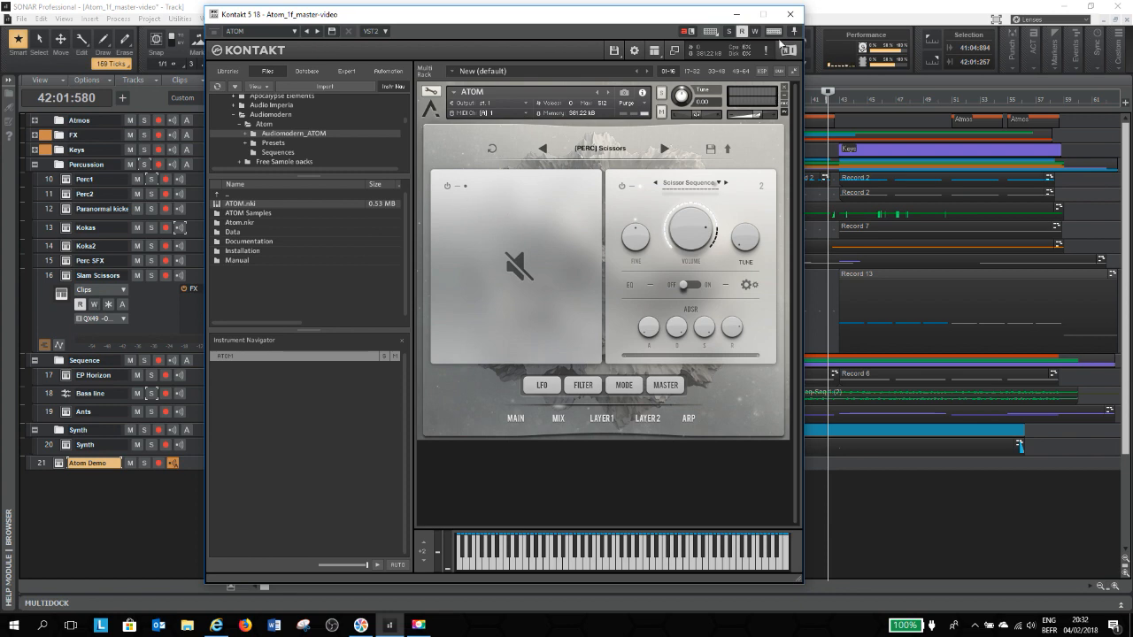
{"action": "left_click", "coordinate": [791, 15]}
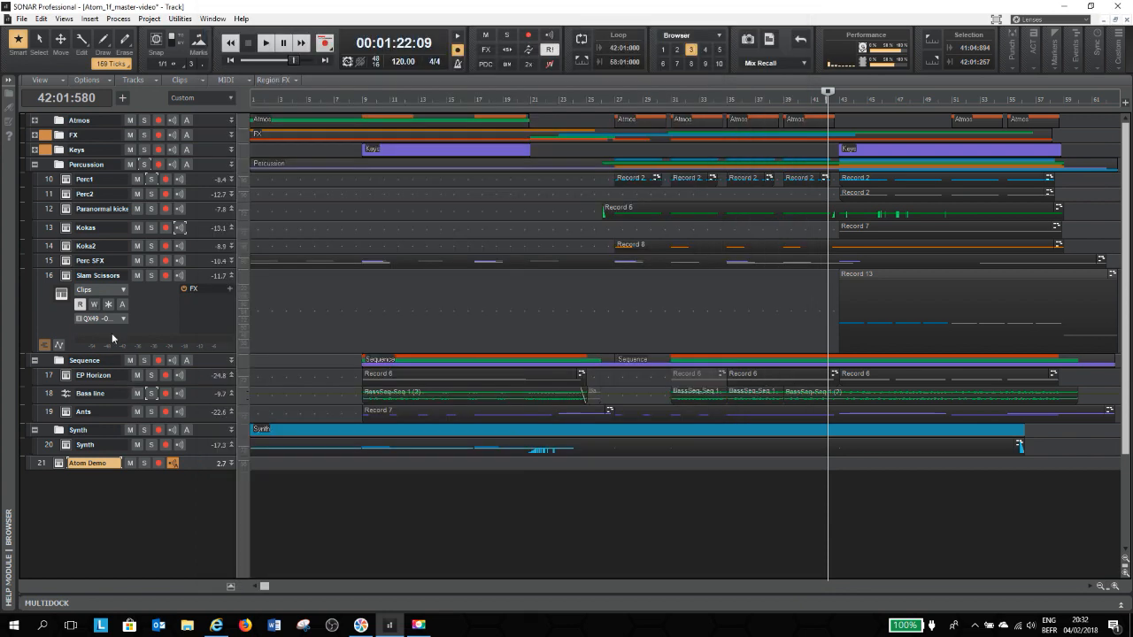
Step: Shrink the Slam Scissors track's height and collapse the Percussion folder
{"action": "left_click_drag", "start_coordinate": [173, 353], "coordinate": [160, 280]}
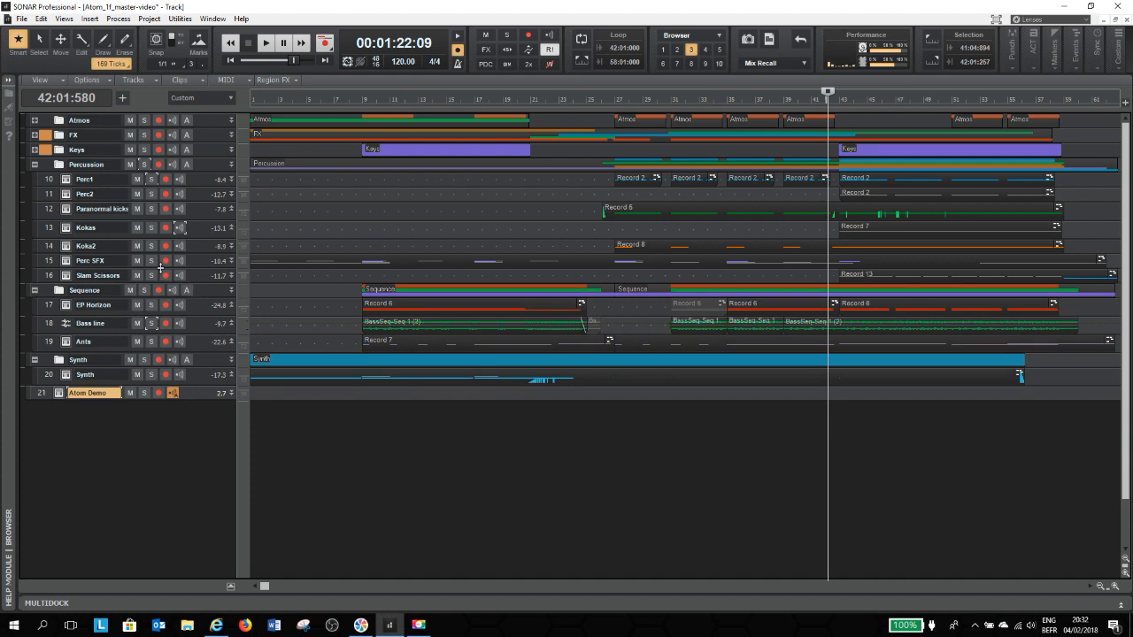
{"action": "left_click", "coordinate": [34, 165]}
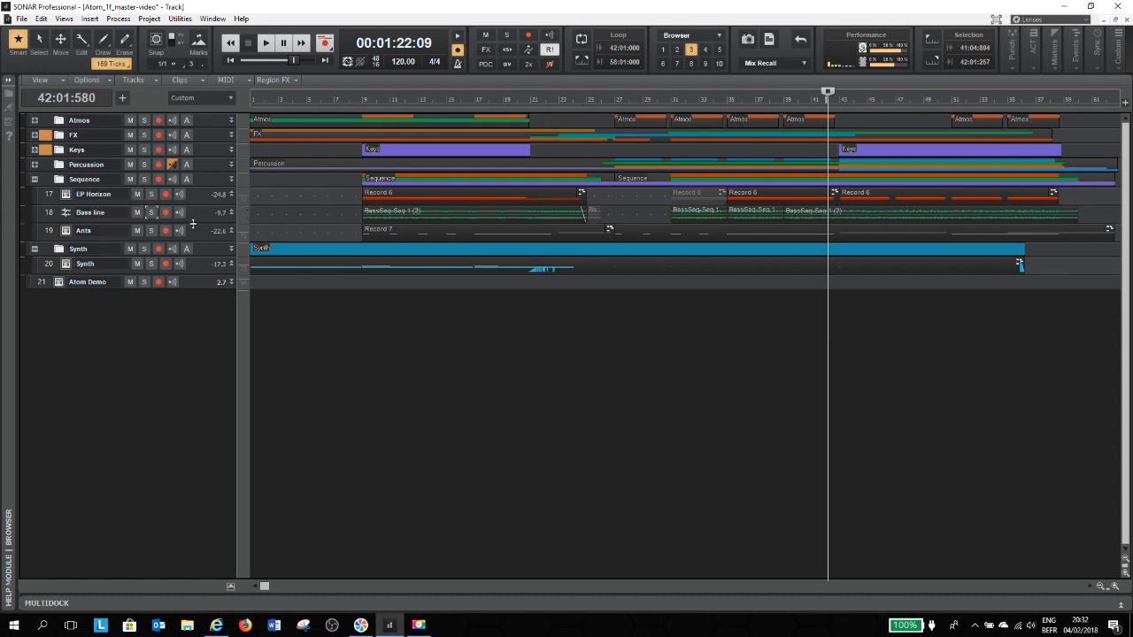
Step: Enlarge the Bass line and EP Horizon tracks, and review EP Horizon's arpeggiator page before closing its instrument
{"action": "left_click_drag", "start_coordinate": [179, 222], "coordinate": [182, 299]}
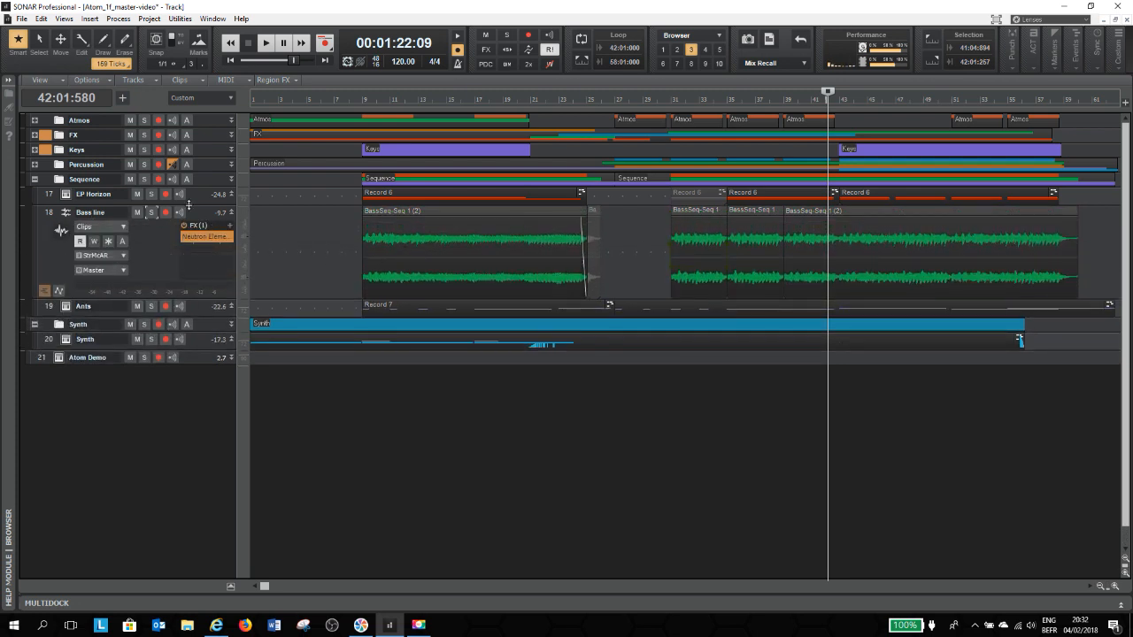
{"action": "left_click_drag", "start_coordinate": [188, 205], "coordinate": [188, 264]}
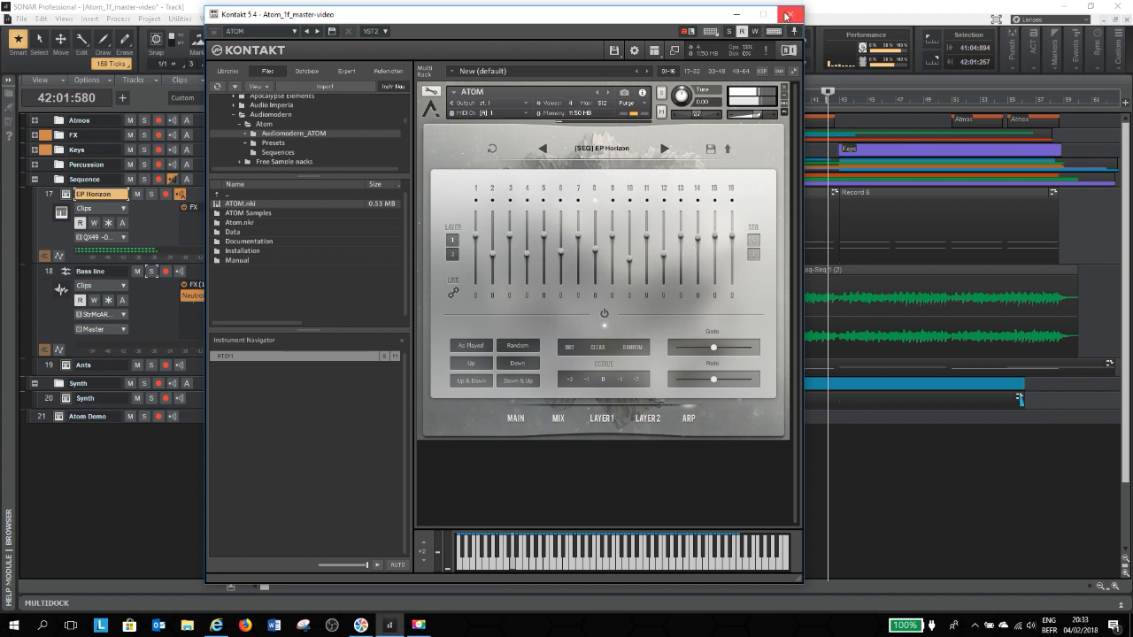
{"action": "left_click", "coordinate": [790, 15]}
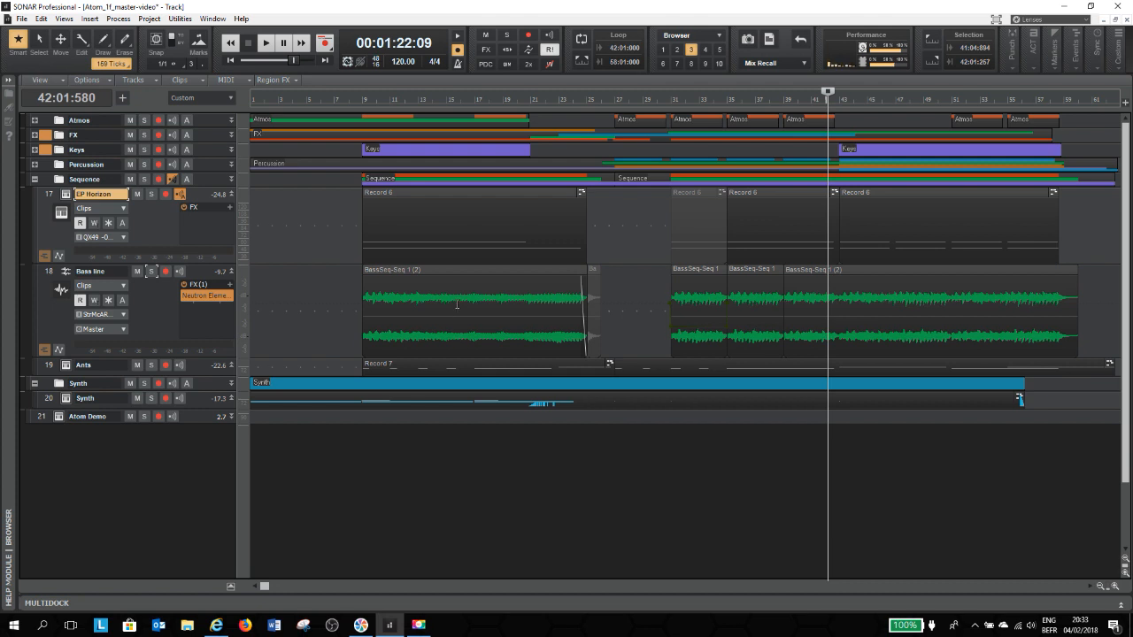
Step: Audition EP Horizon and Bass line soloed together from measure 8, unsolo the Sequence folder to hear the full mix, and stop
{"action": "left_click", "coordinate": [357, 105]}
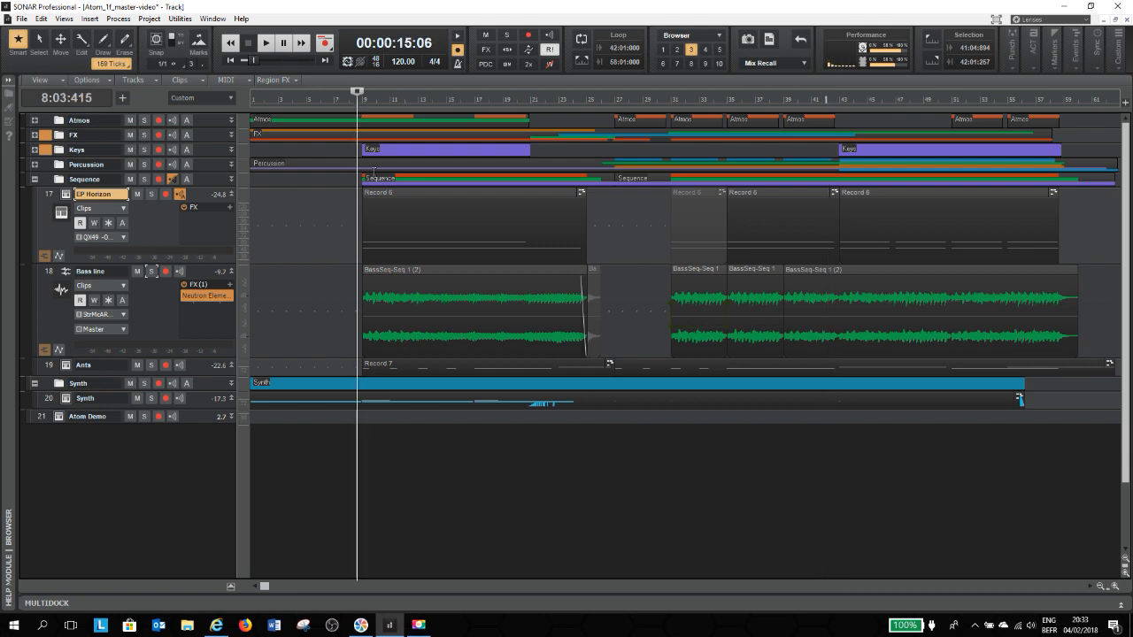
{"action": "left_click", "coordinate": [151, 272]}
{"action": "left_click", "coordinate": [150, 194]}
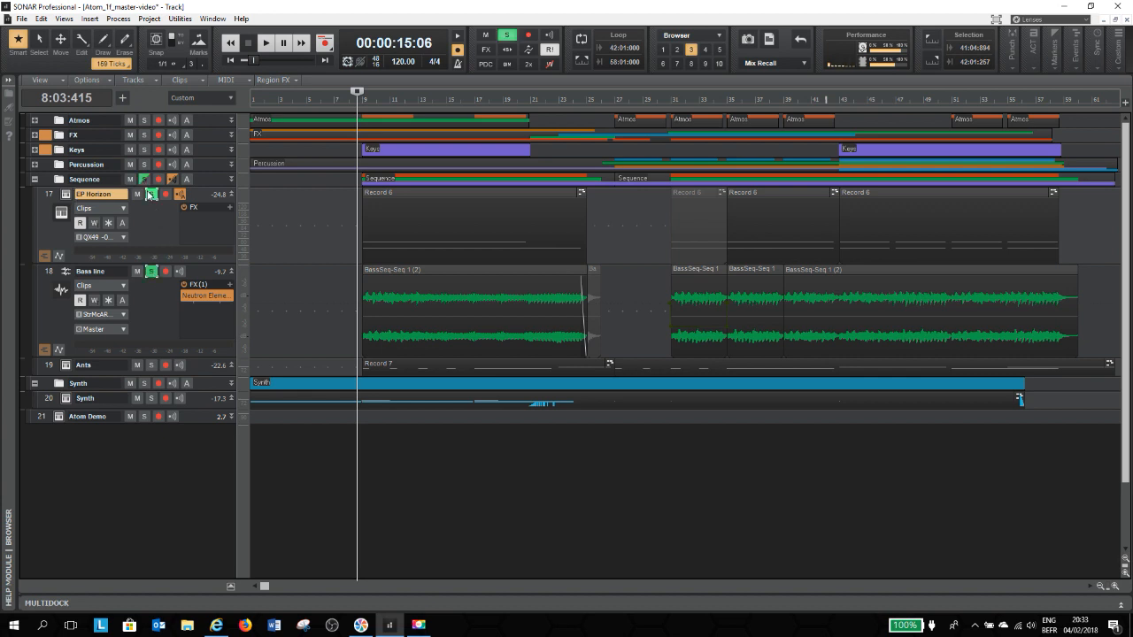
{"action": "key", "text": "space"}
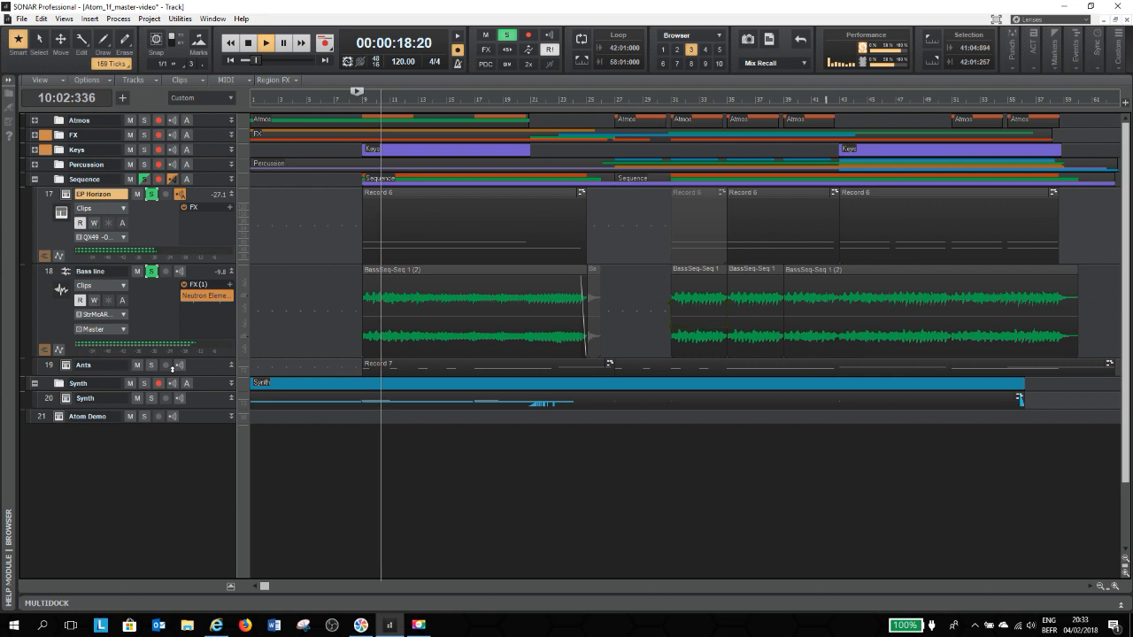
{"action": "left_click", "coordinate": [142, 180]}
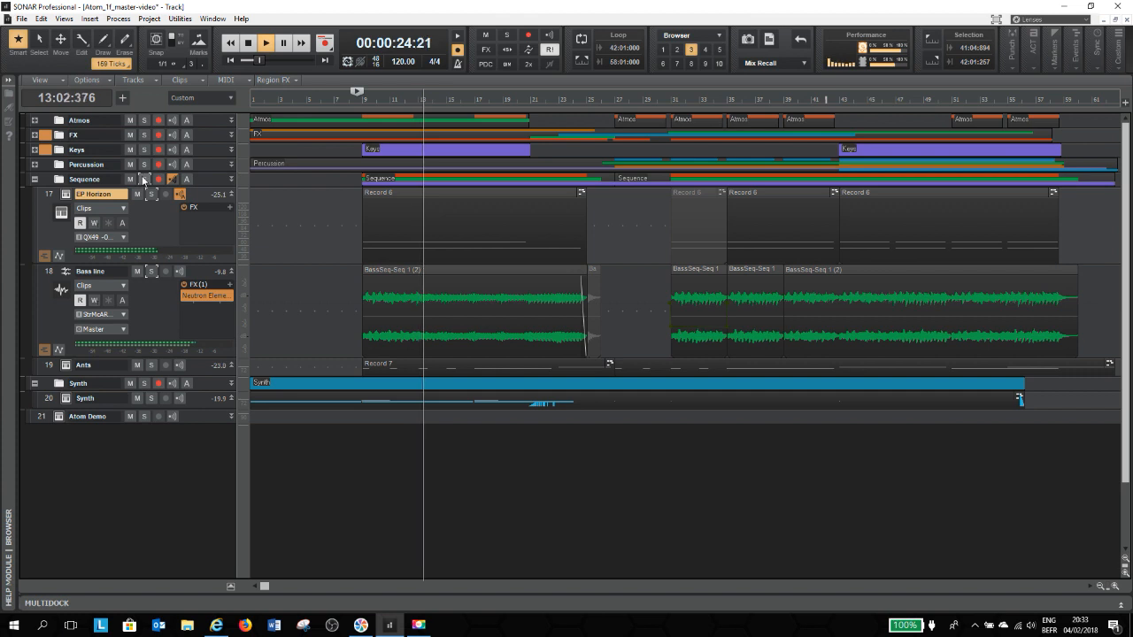
{"action": "key", "text": "space"}
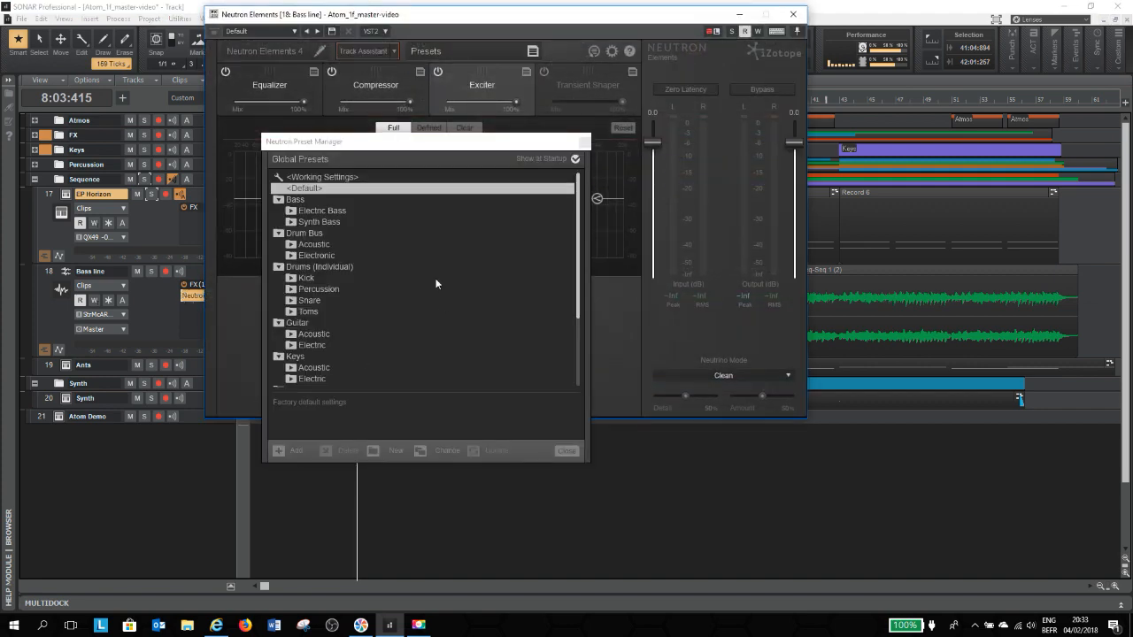
Step: Dismiss the preset manager of the Bass line's Neutron Elements effect and review its Compressor, Equalizer and Exciter modules
{"action": "left_click", "coordinate": [584, 142]}
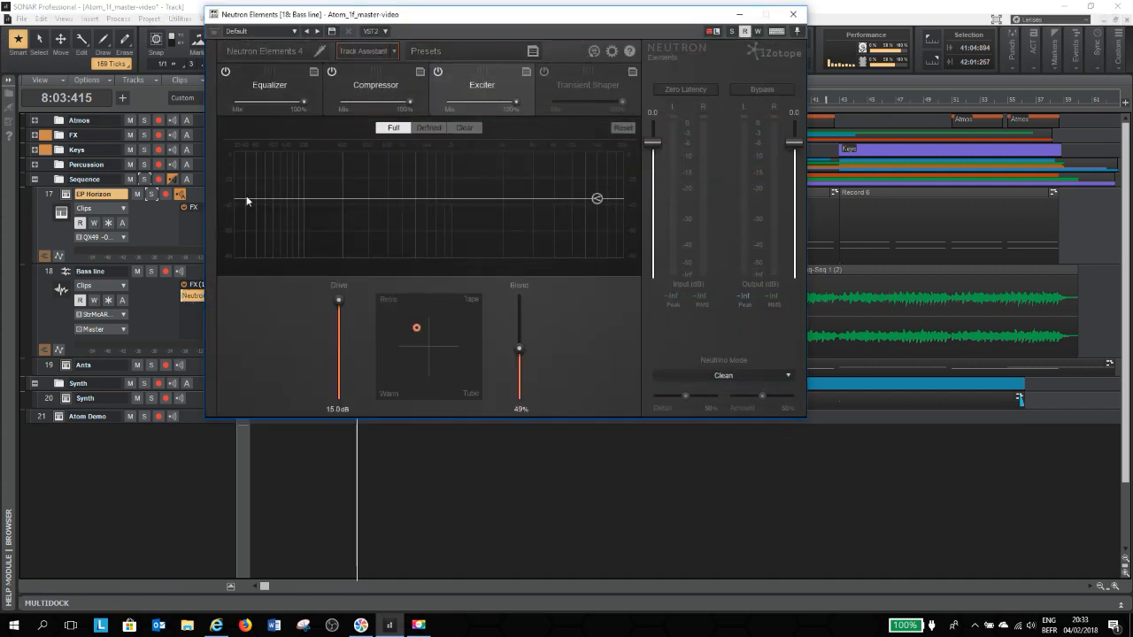
{"action": "left_click", "coordinate": [380, 102]}
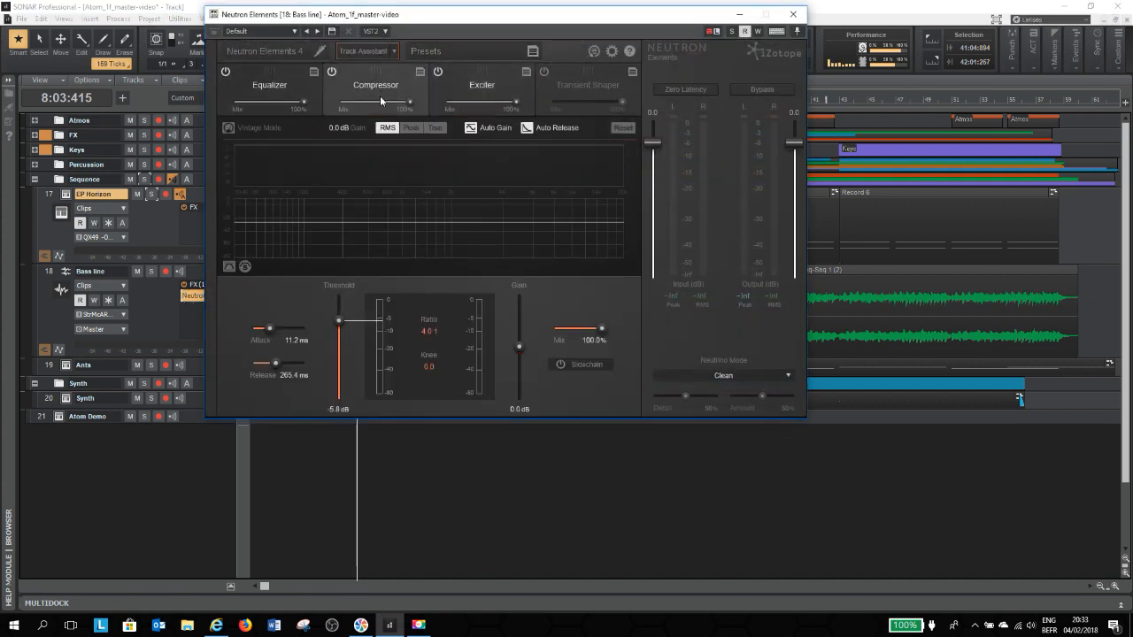
{"action": "left_click", "coordinate": [258, 92]}
{"action": "left_click", "coordinate": [476, 89]}
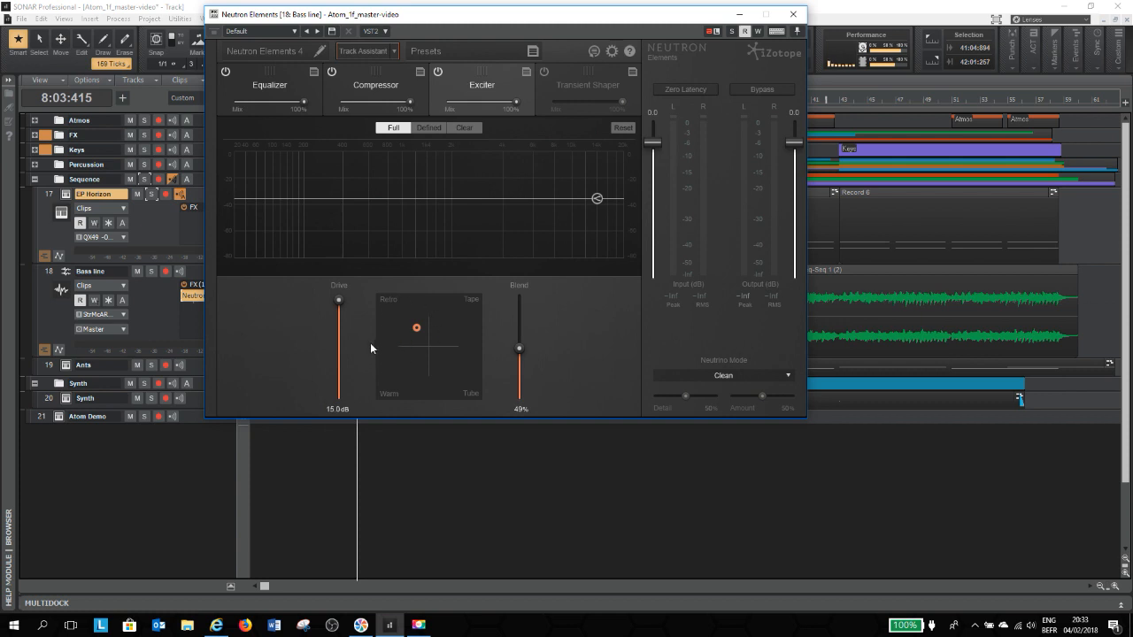
Step: Play the Bass line soloed from measure 8 and compare its sound with the Neutron Exciter switched off and on
{"action": "key", "text": "space"}
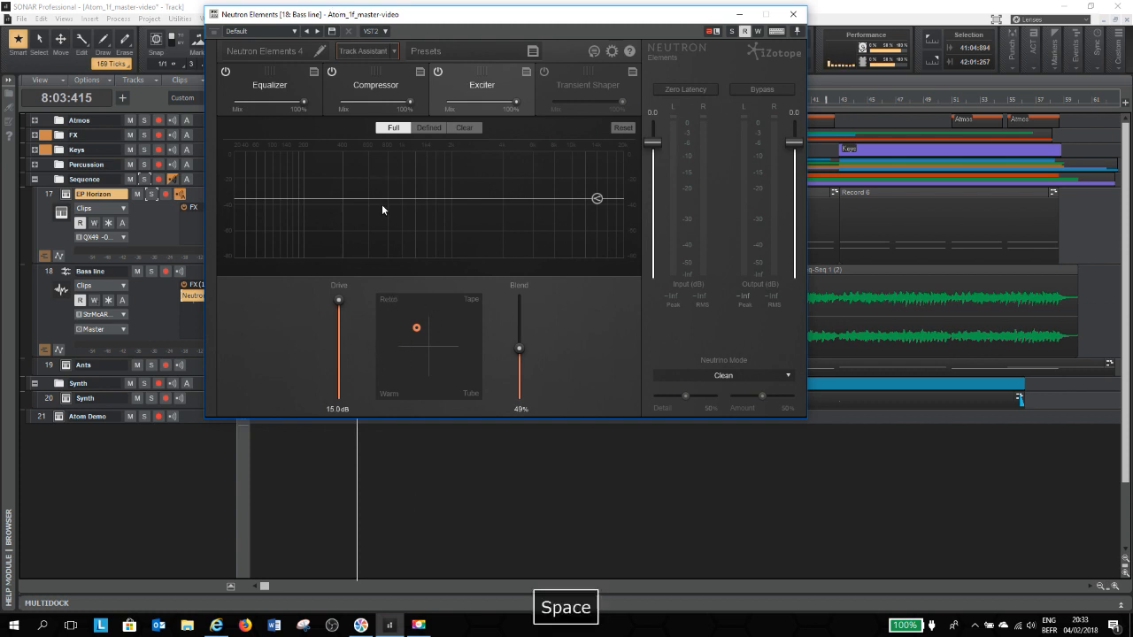
{"action": "left_click", "coordinate": [153, 272]}
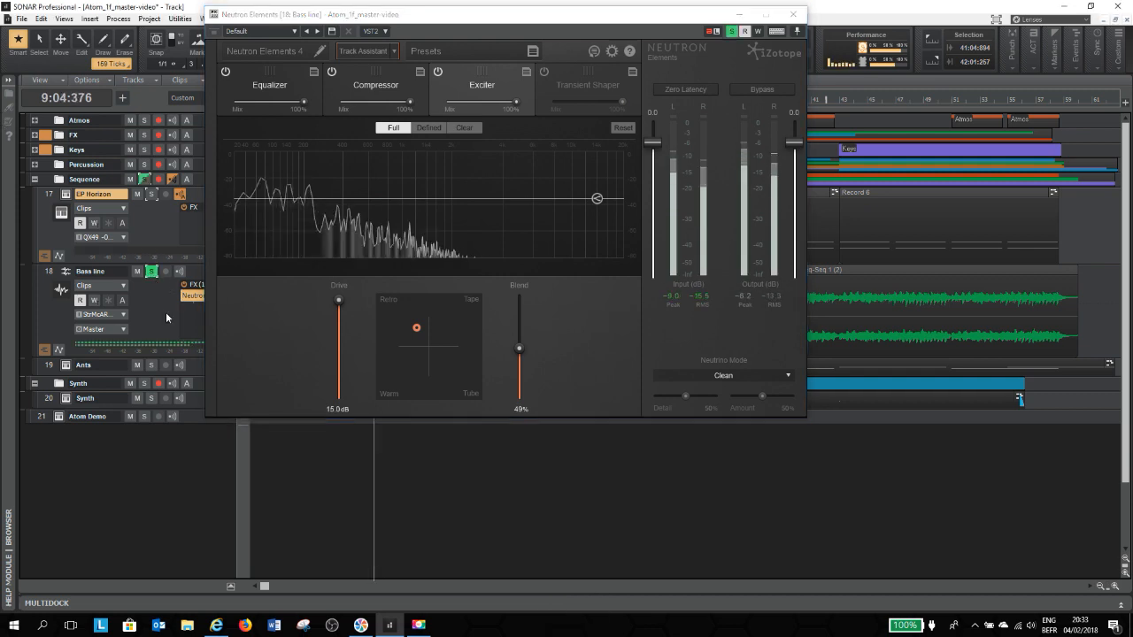
{"action": "left_click", "coordinate": [437, 72]}
{"action": "left_click", "coordinate": [438, 72]}
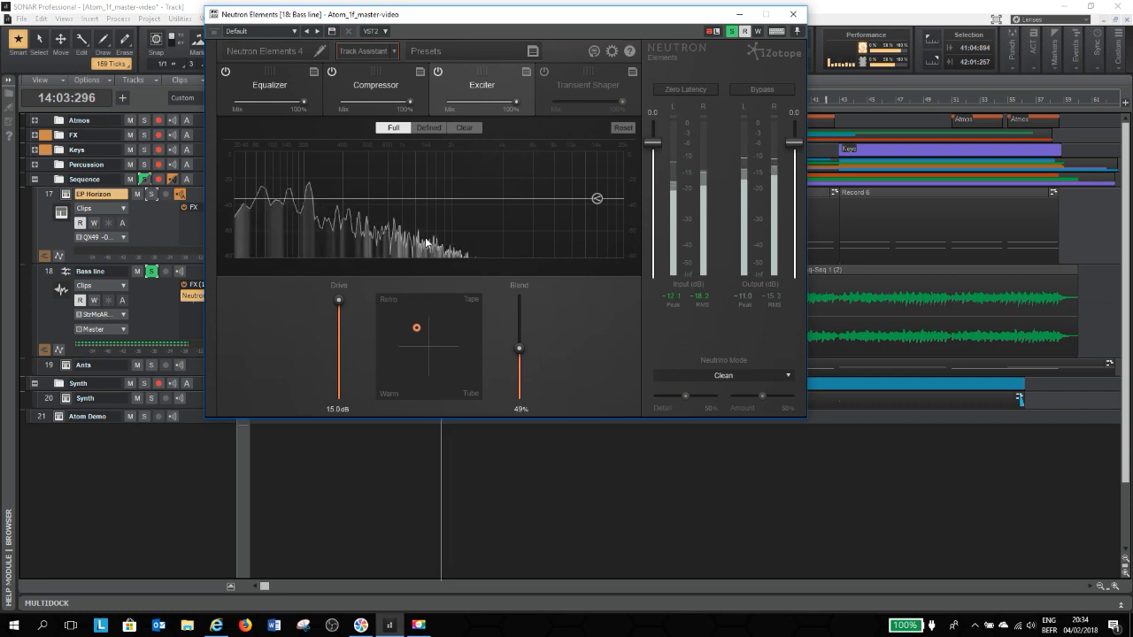
Step: Stop and close the Bass line's Neutron effect, unsolo the Sequence folder, and play the full mix from measure 29
{"action": "key", "text": "space"}
{"action": "left_click", "coordinate": [793, 14]}
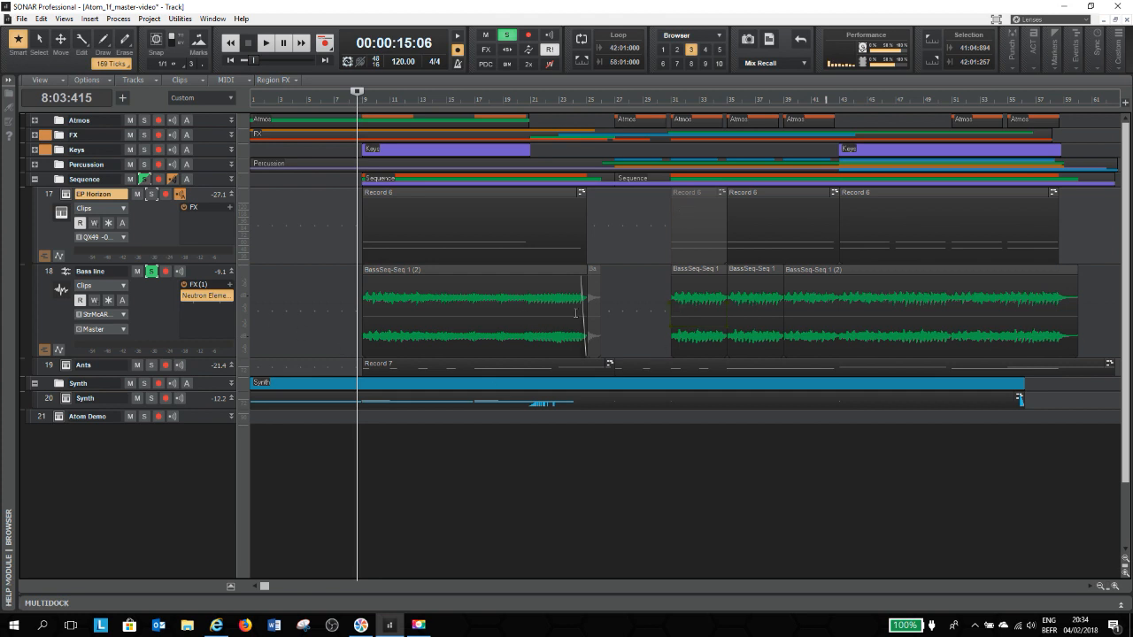
{"action": "left_click", "coordinate": [645, 303]}
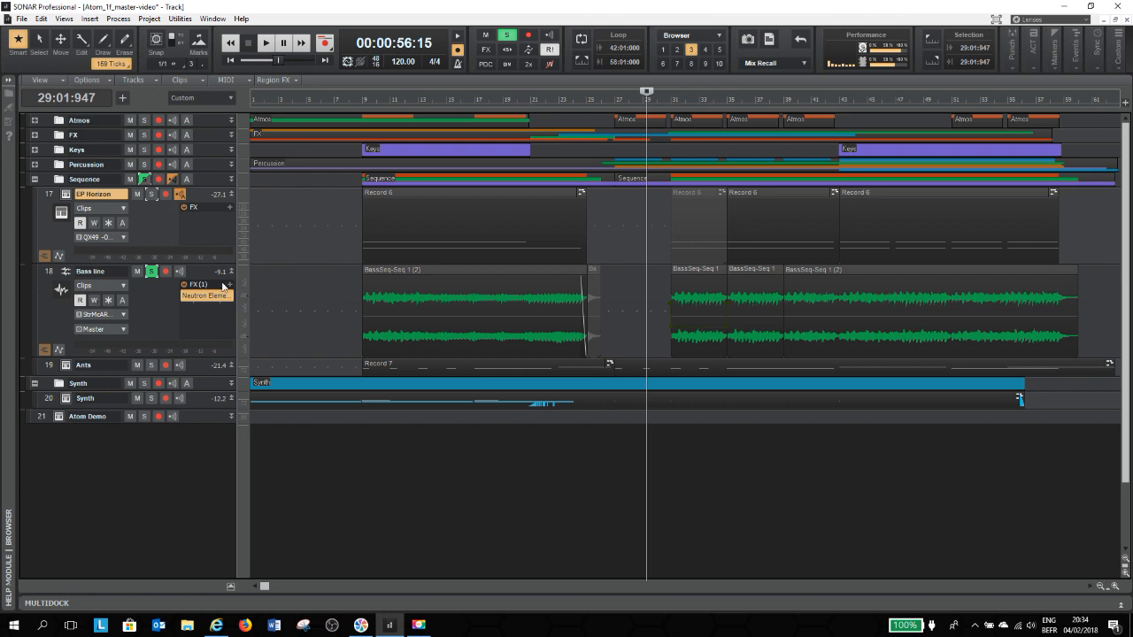
{"action": "left_click", "coordinate": [144, 179]}
{"action": "key", "text": "space"}
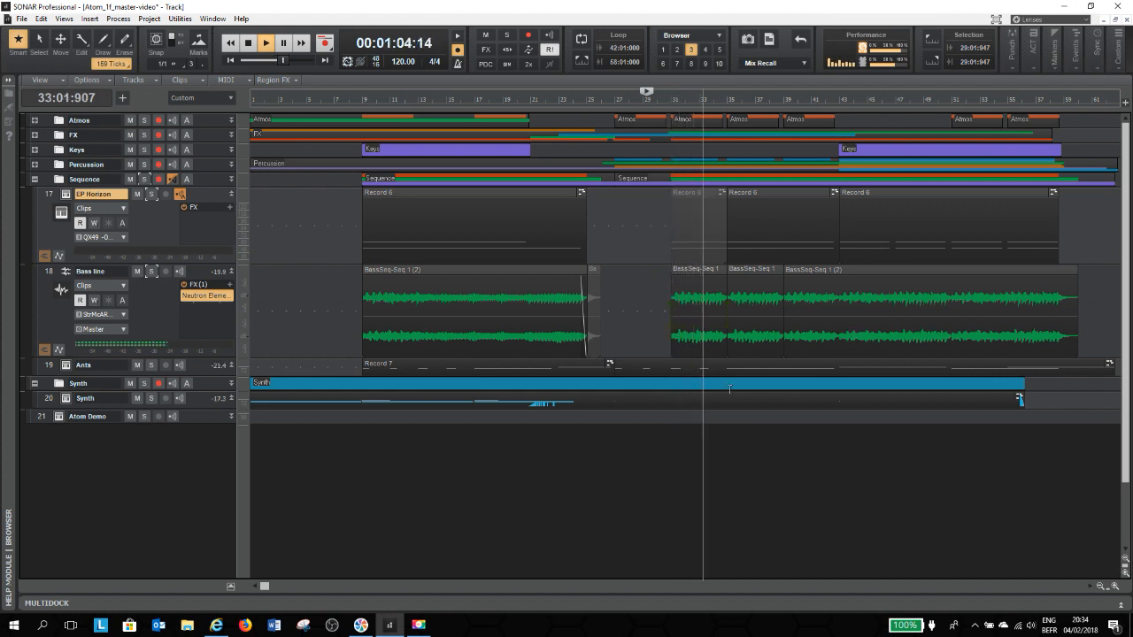
{"action": "key", "text": "space"}
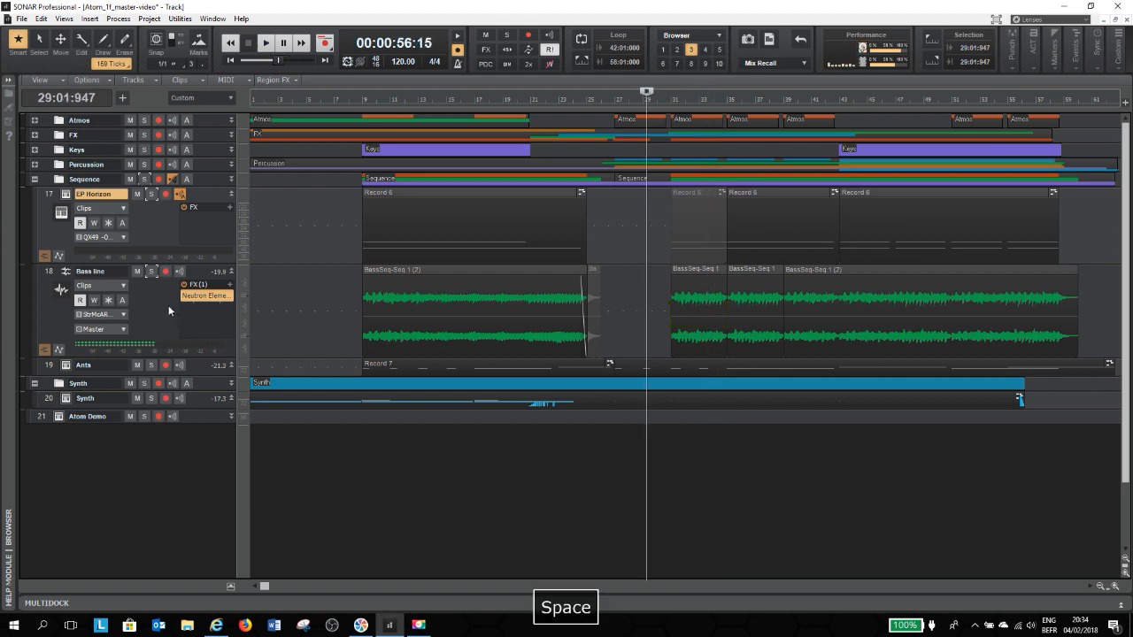
Step: Play the full mix twice from measure 30, stopping after each pass
{"action": "left_click", "coordinate": [94, 300]}
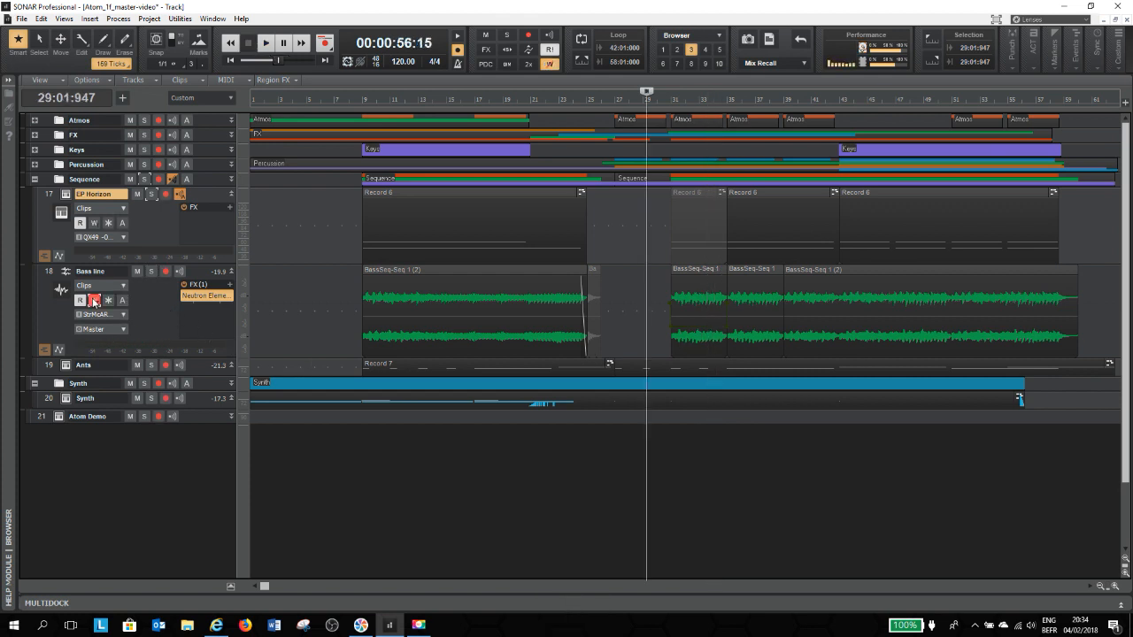
{"action": "left_click", "coordinate": [95, 300]}
{"action": "left_click", "coordinate": [662, 113]}
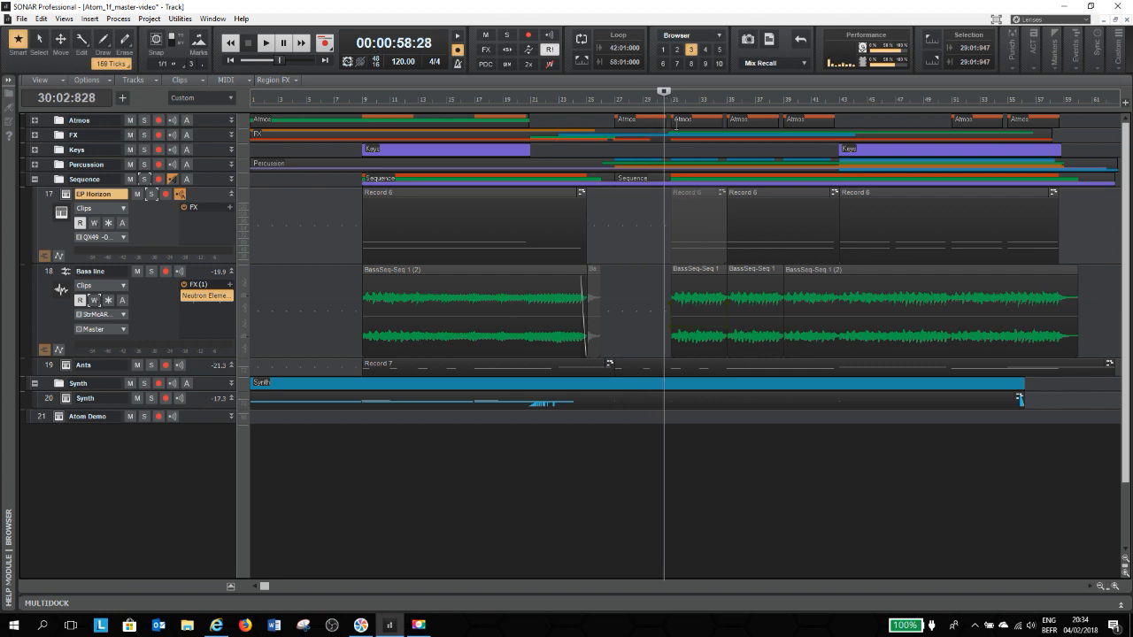
{"action": "key", "text": "space"}
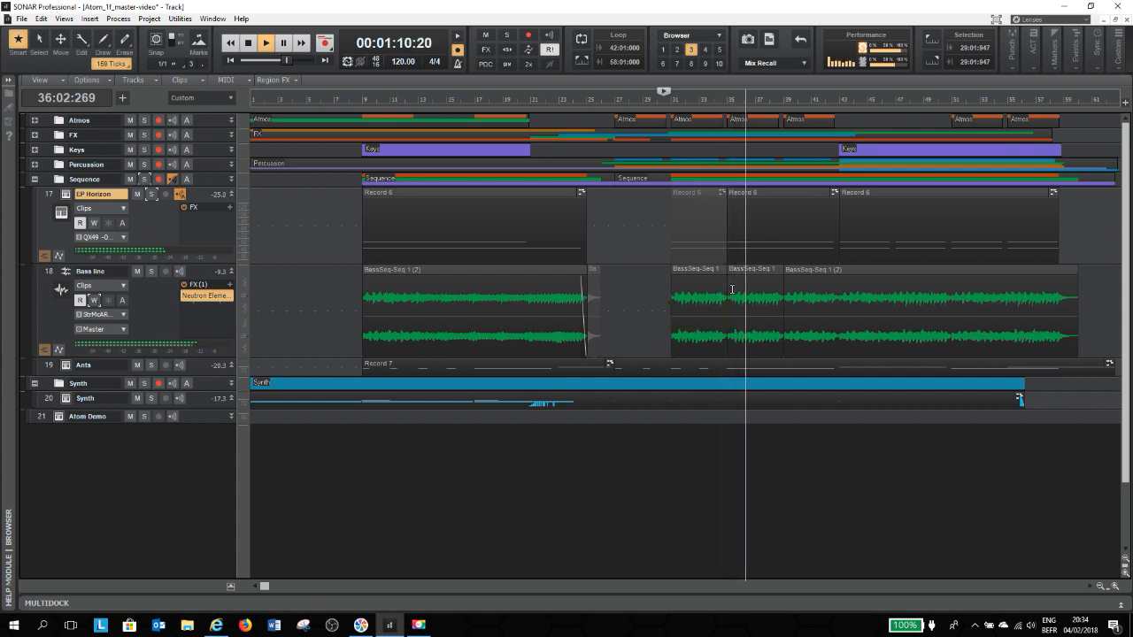
{"action": "key", "text": "space"}
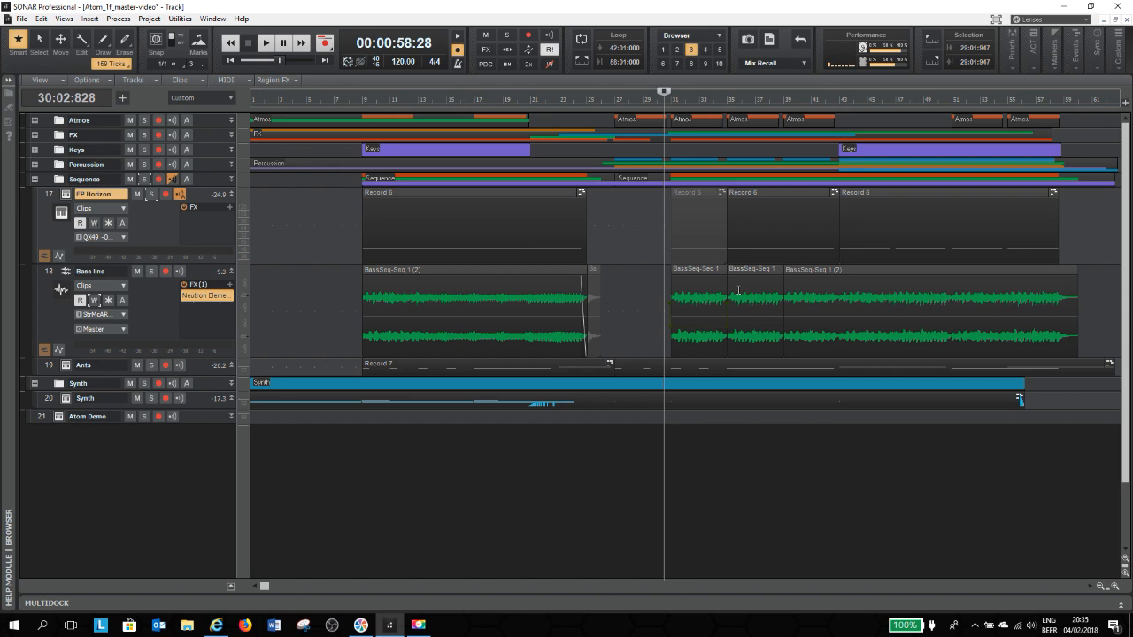
{"action": "key", "text": "space"}
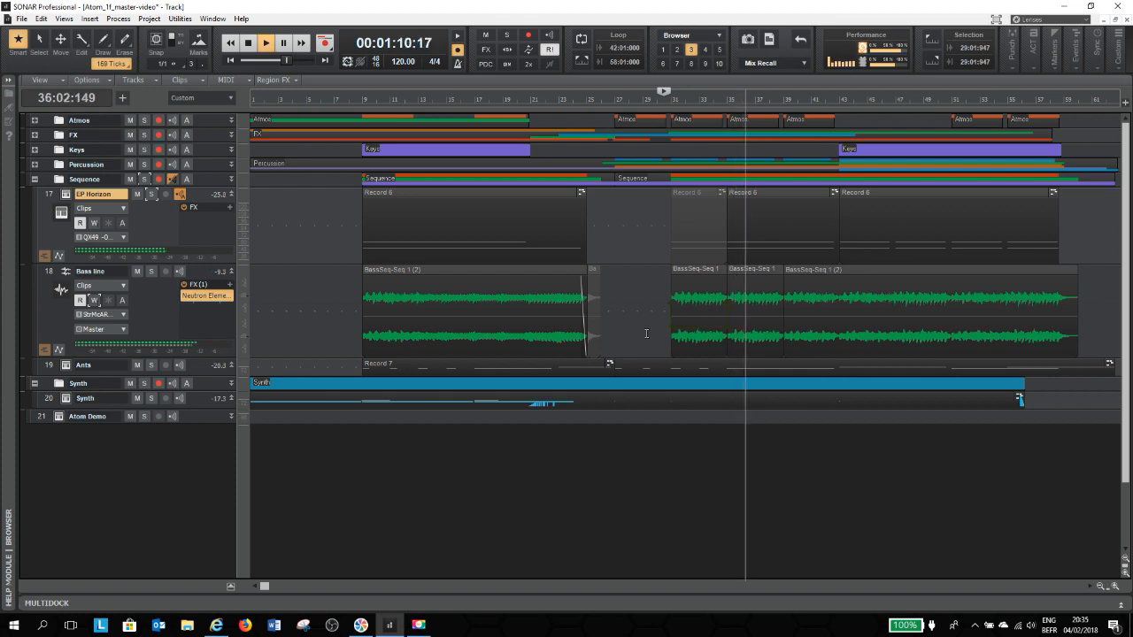
{"action": "key", "text": "space"}
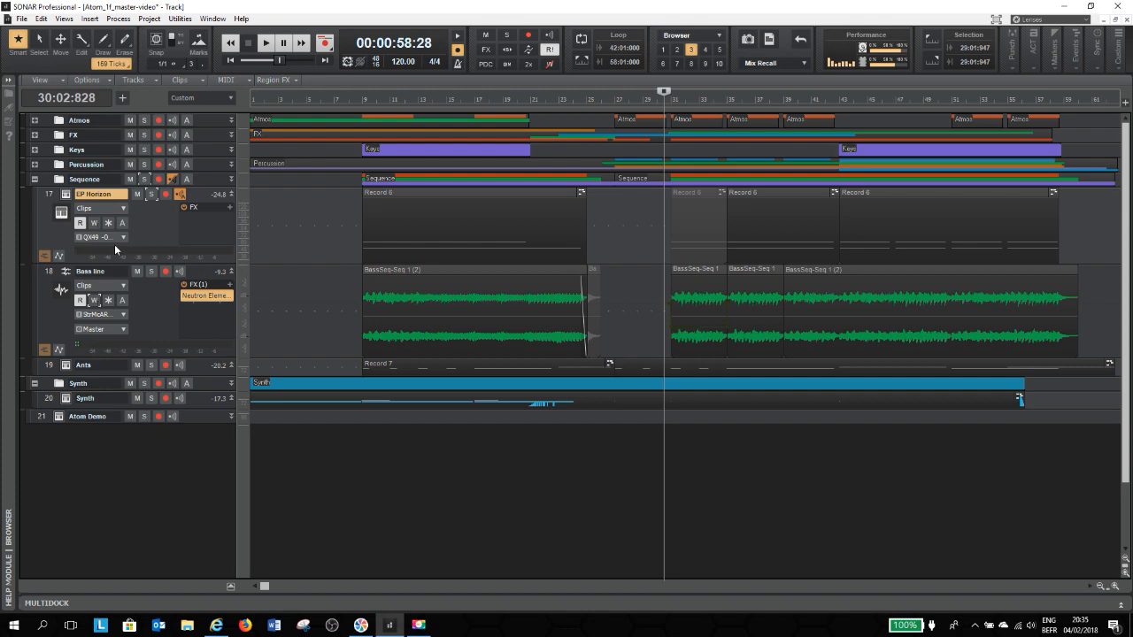
Step: Close EP Horizon's instrument after a glance and load the [SEQ] EP Horizon preset in the Atom Demo track's ATOM instrument
{"action": "left_click", "coordinate": [63, 197]}
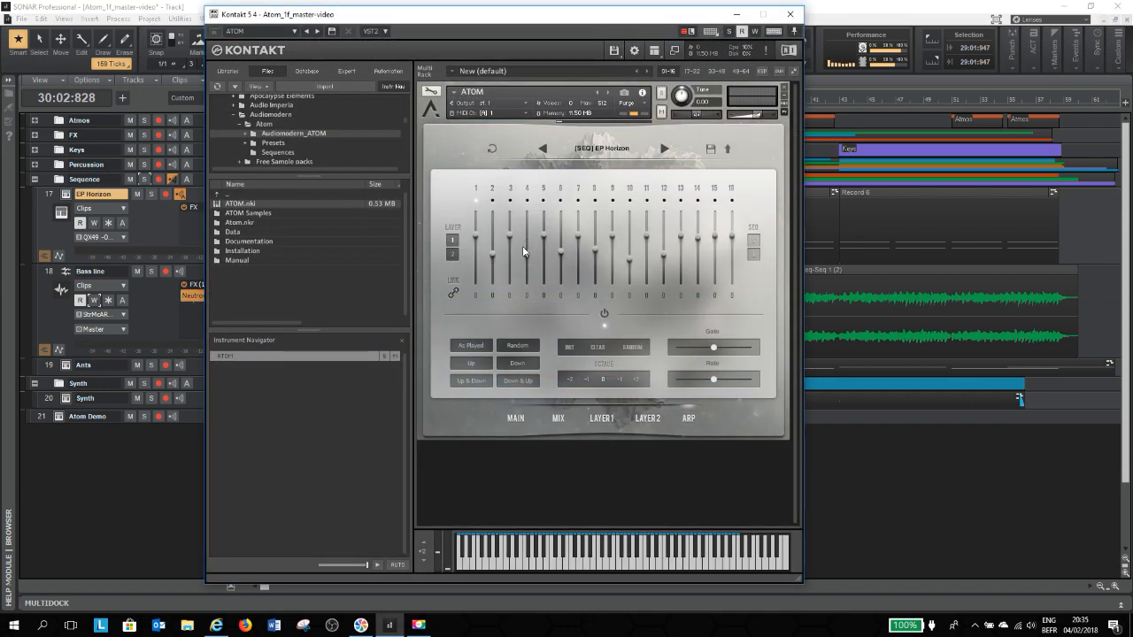
{"action": "left_click", "coordinate": [789, 16]}
{"action": "left_click", "coordinate": [59, 416]}
{"action": "left_click", "coordinate": [620, 148]}
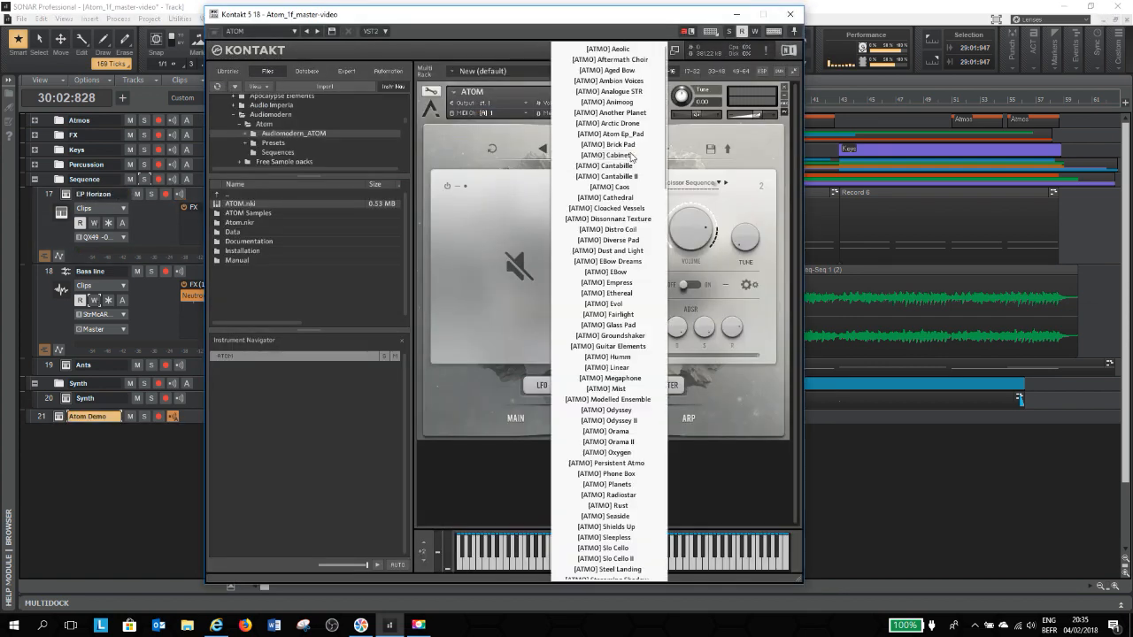
{"action": "left_click_drag", "start_coordinate": [666, 178], "coordinate": [656, 522]}
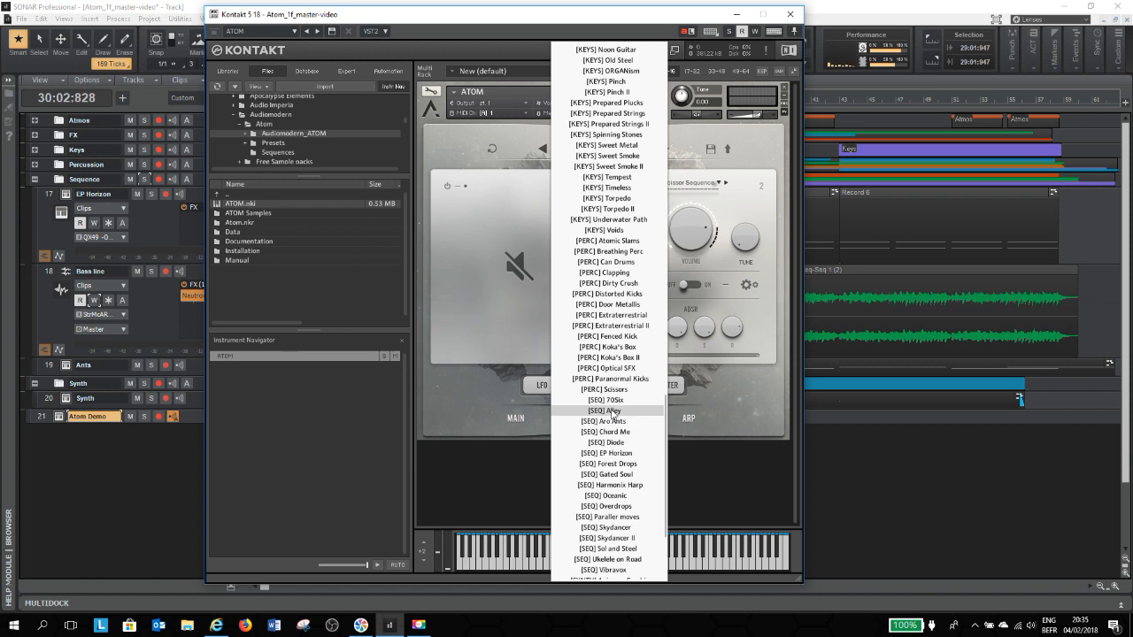
{"action": "left_click", "coordinate": [625, 452]}
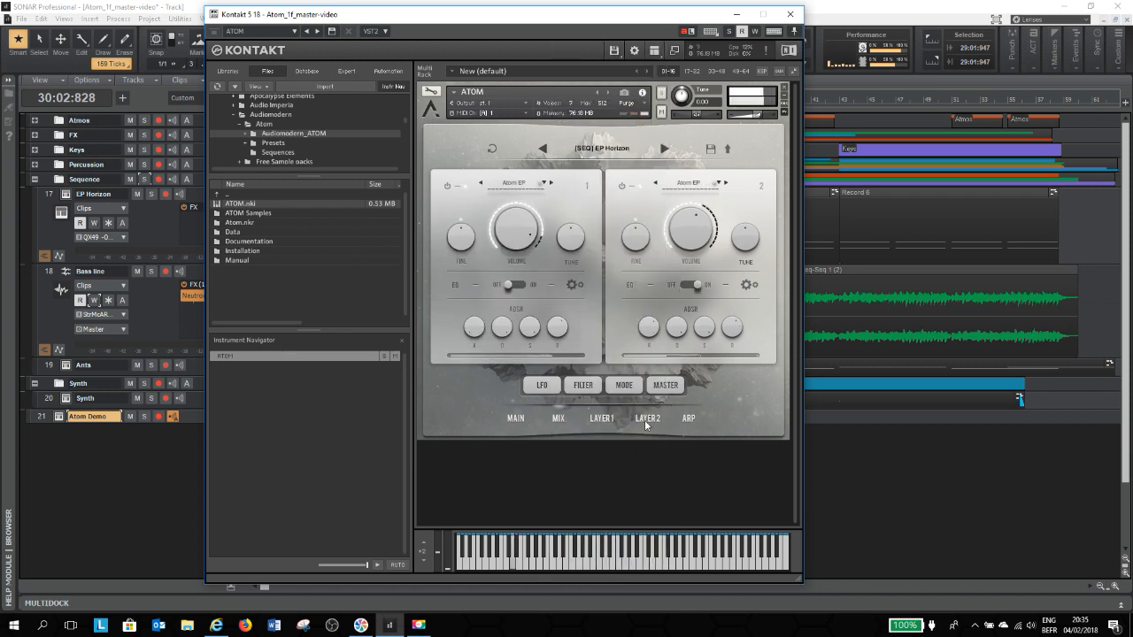
Step: Show layer 1 on ATOM's arpeggiator page and compare the sound with its arpeggiator switched off and on
{"action": "left_click", "coordinate": [687, 420]}
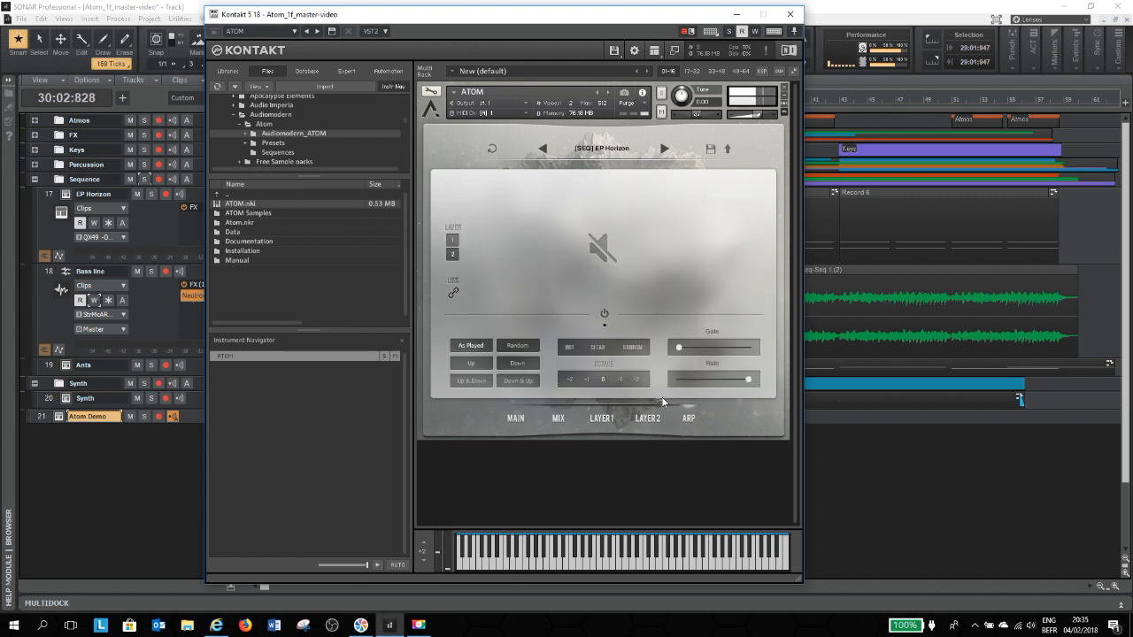
{"action": "left_click", "coordinate": [452, 239]}
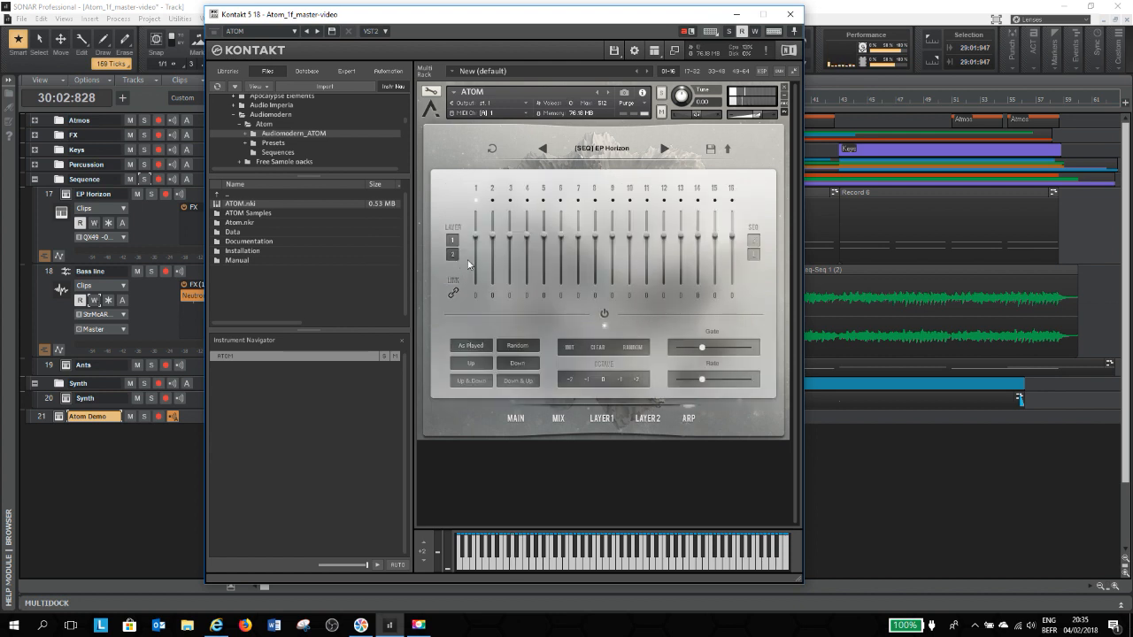
{"action": "left_click", "coordinate": [606, 314]}
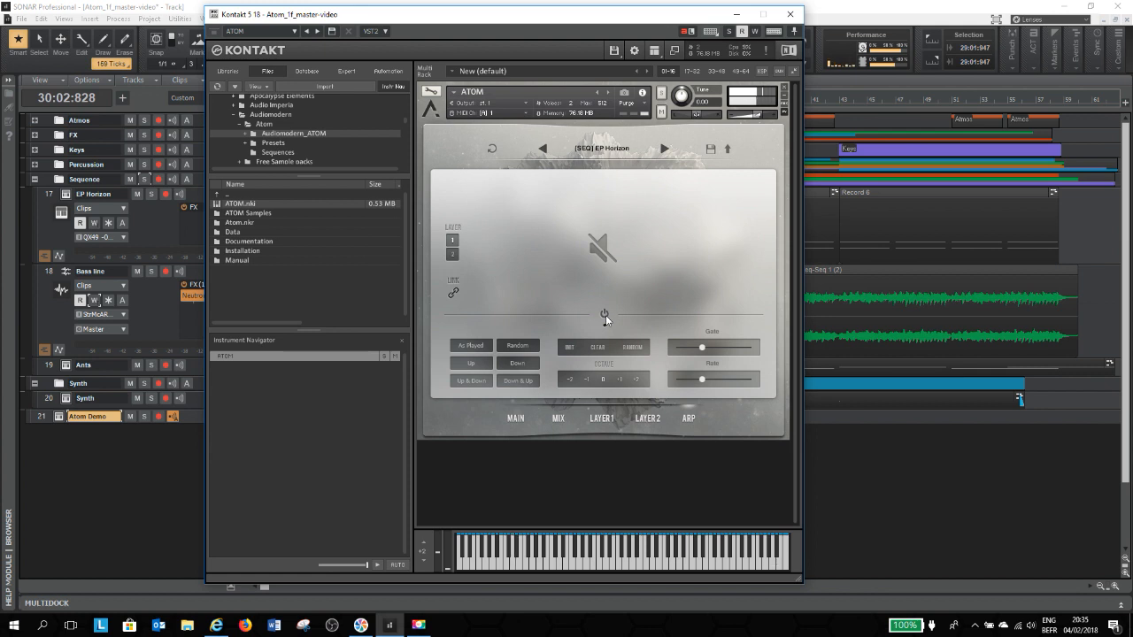
{"action": "left_click", "coordinate": [603, 313]}
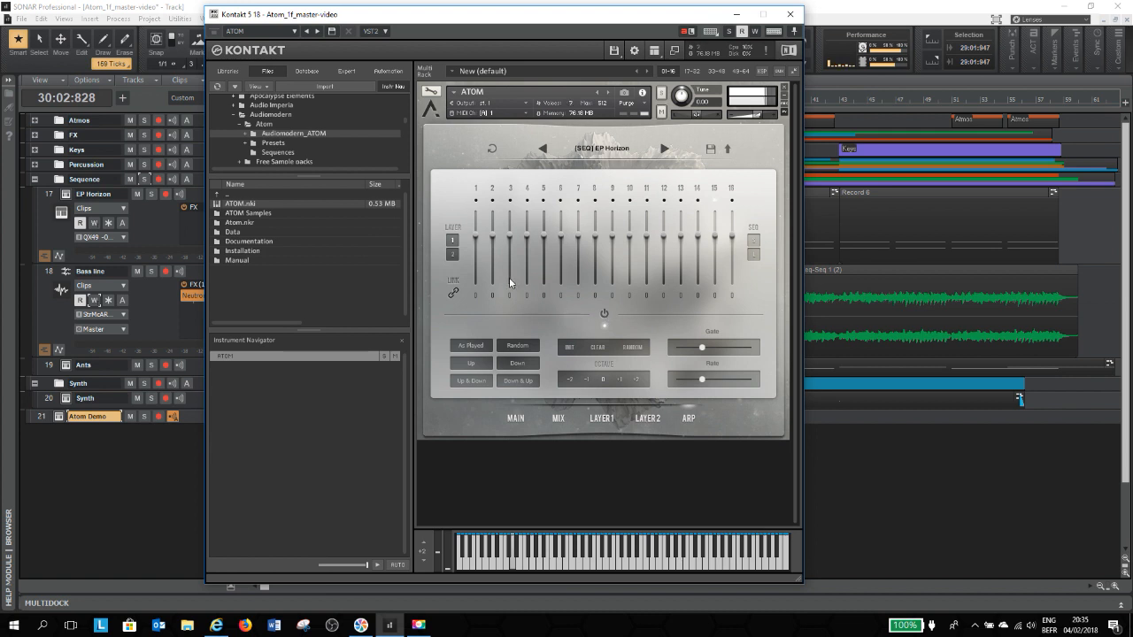
Step: Return to the page with both layers' sound controls and listen to layer 2 alone before switching layer 1 back on
{"action": "left_click", "coordinate": [563, 417]}
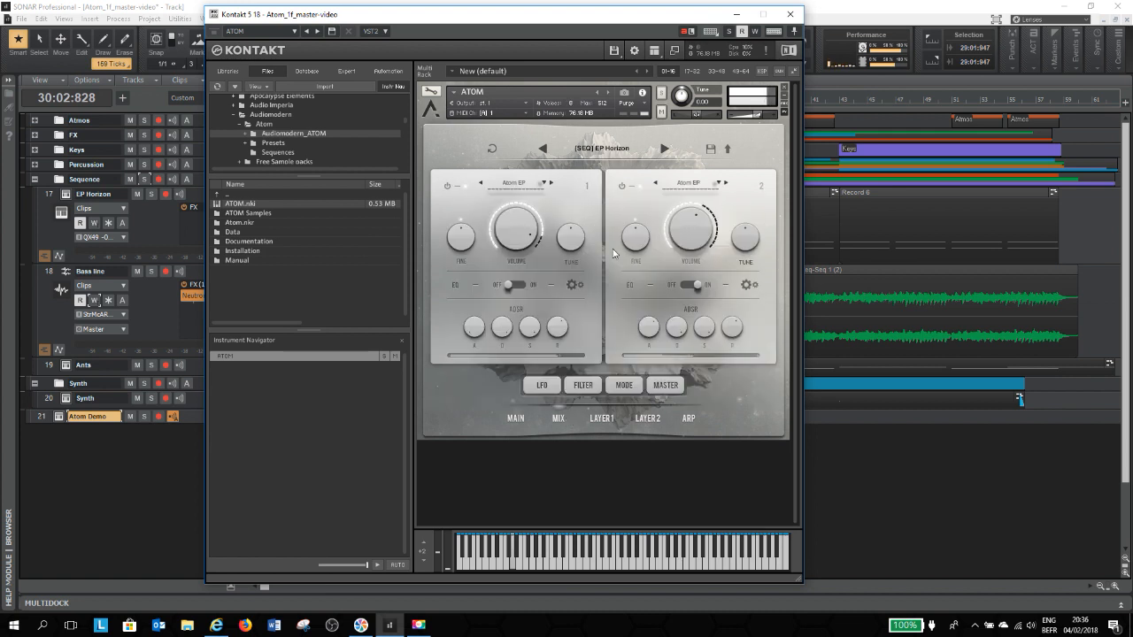
{"action": "left_click", "coordinate": [447, 186]}
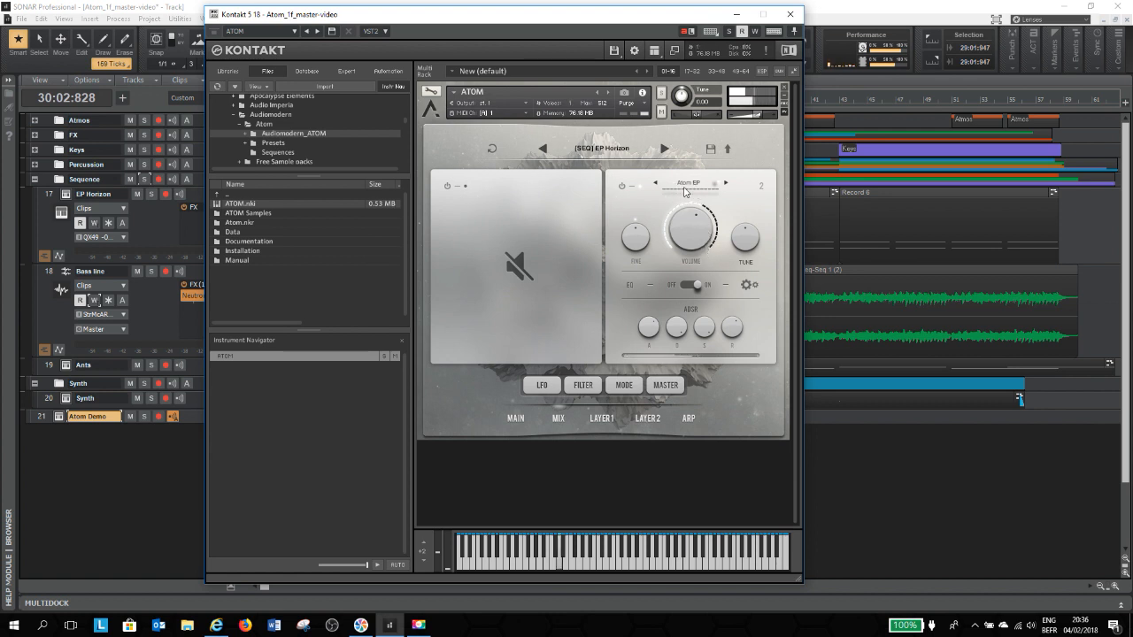
{"action": "left_click", "coordinate": [447, 186]}
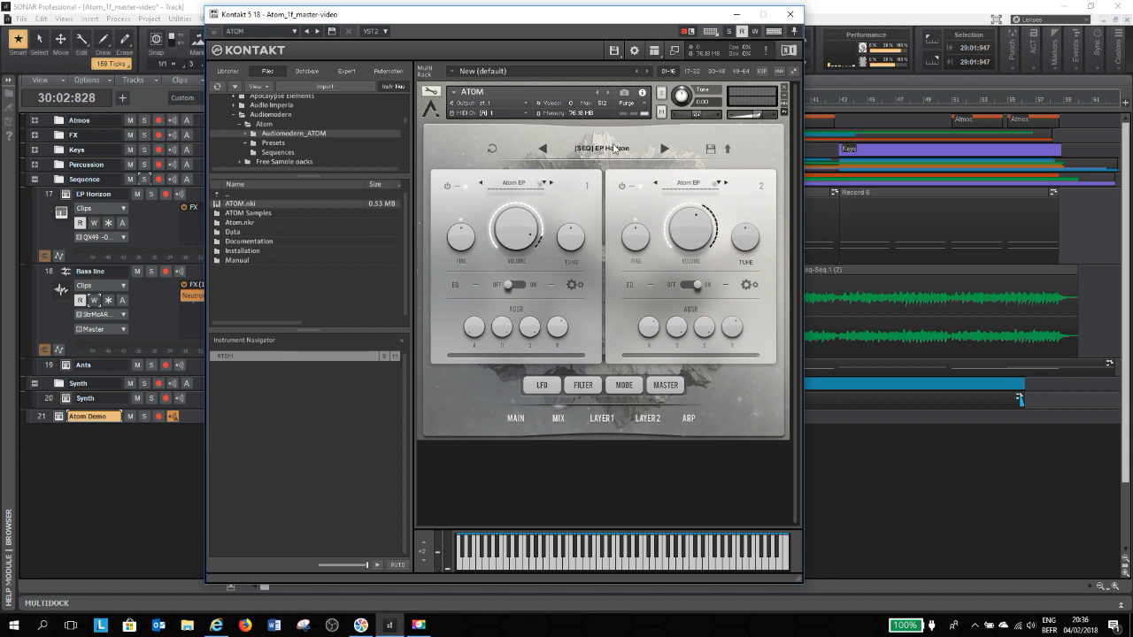
Step: Browse layer 1's list of sound sources down to the KEYS entries and dismiss it without choosing another
{"action": "left_click", "coordinate": [527, 188]}
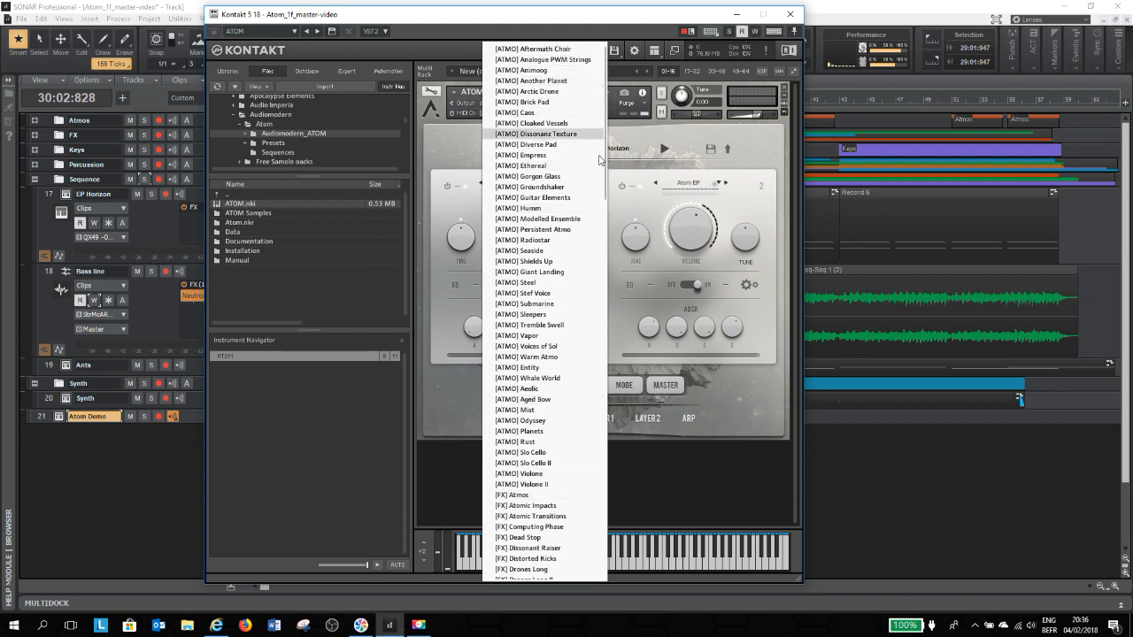
{"action": "left_click_drag", "start_coordinate": [605, 144], "coordinate": [619, 385]}
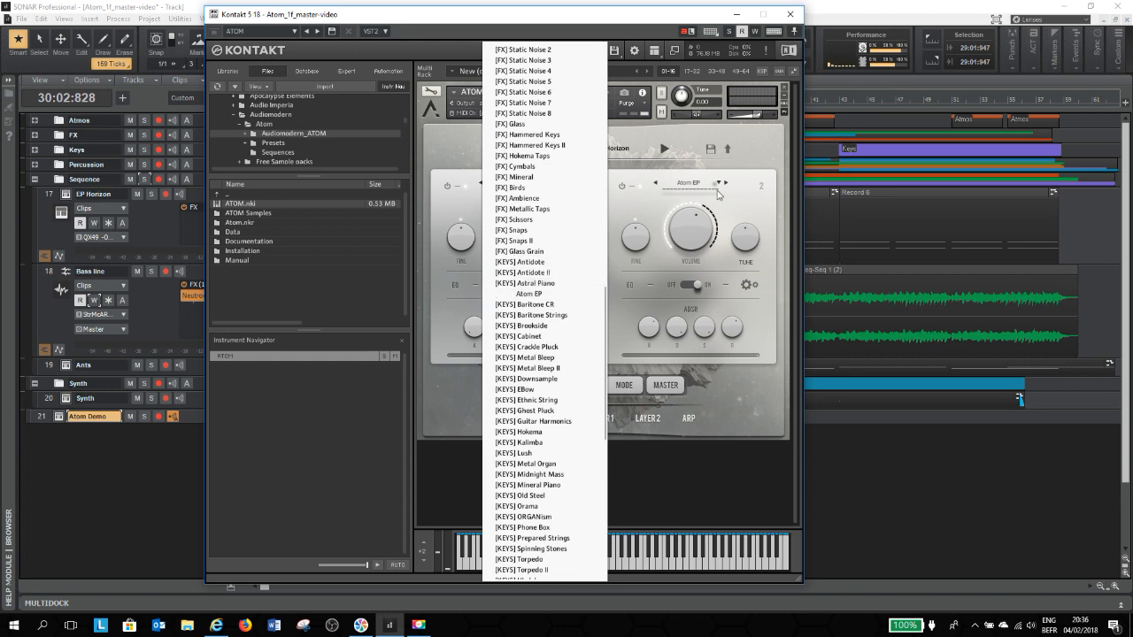
{"action": "left_click", "coordinate": [416, 334]}
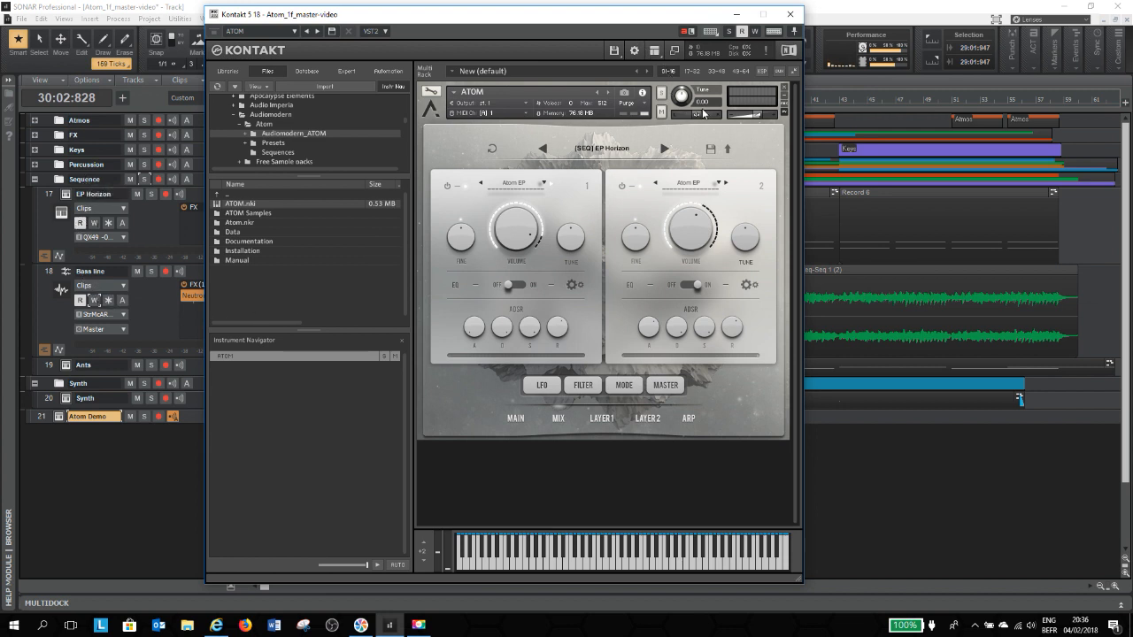
Step: Close the Atom Demo instrument and reduce the EP Horizon and Bass line tracks to minimum height
{"action": "left_click", "coordinate": [787, 19]}
{"action": "left_click_drag", "start_coordinate": [148, 264], "coordinate": [146, 176]}
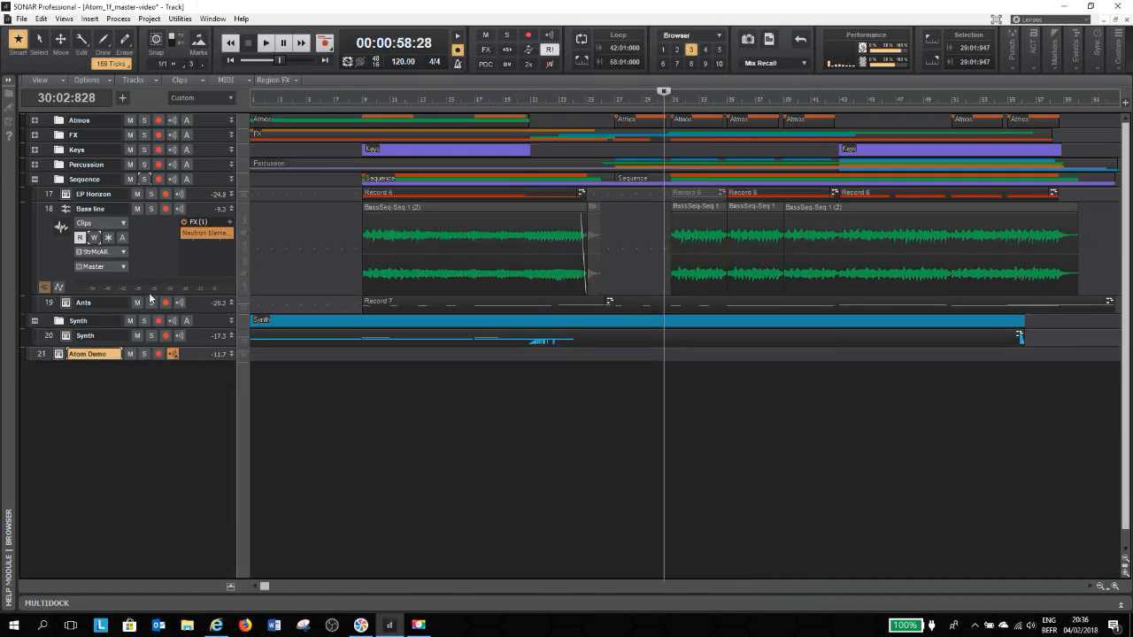
{"action": "left_click_drag", "start_coordinate": [150, 298], "coordinate": [142, 216]}
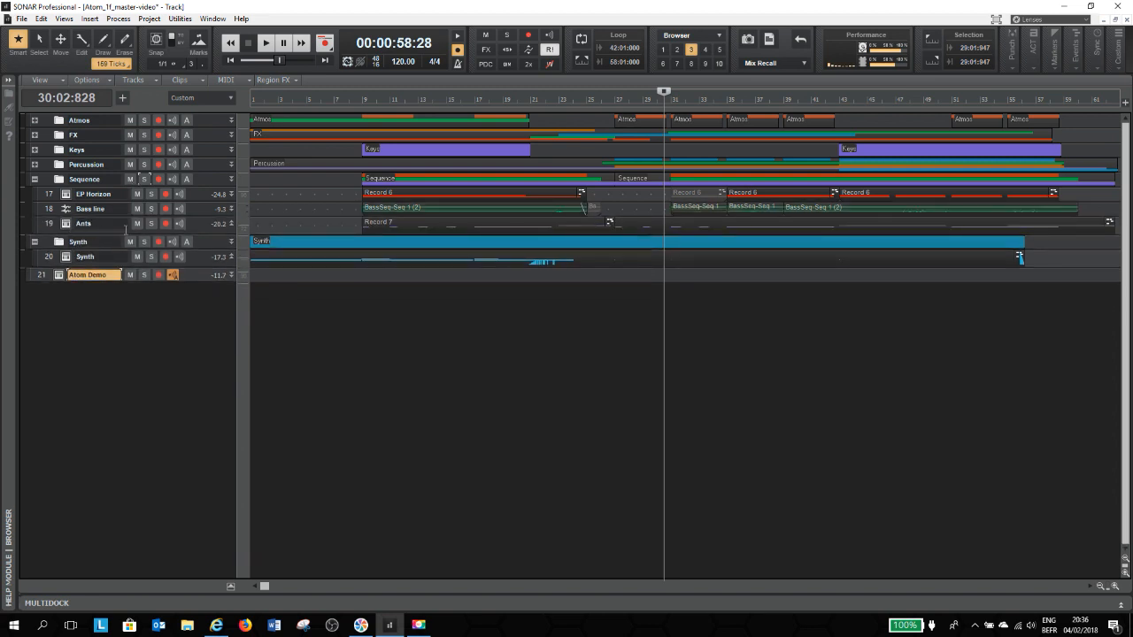
Step: Select the Ants track and review its ATOM instrument before minimizing the instrument window
{"action": "left_click", "coordinate": [188, 226]}
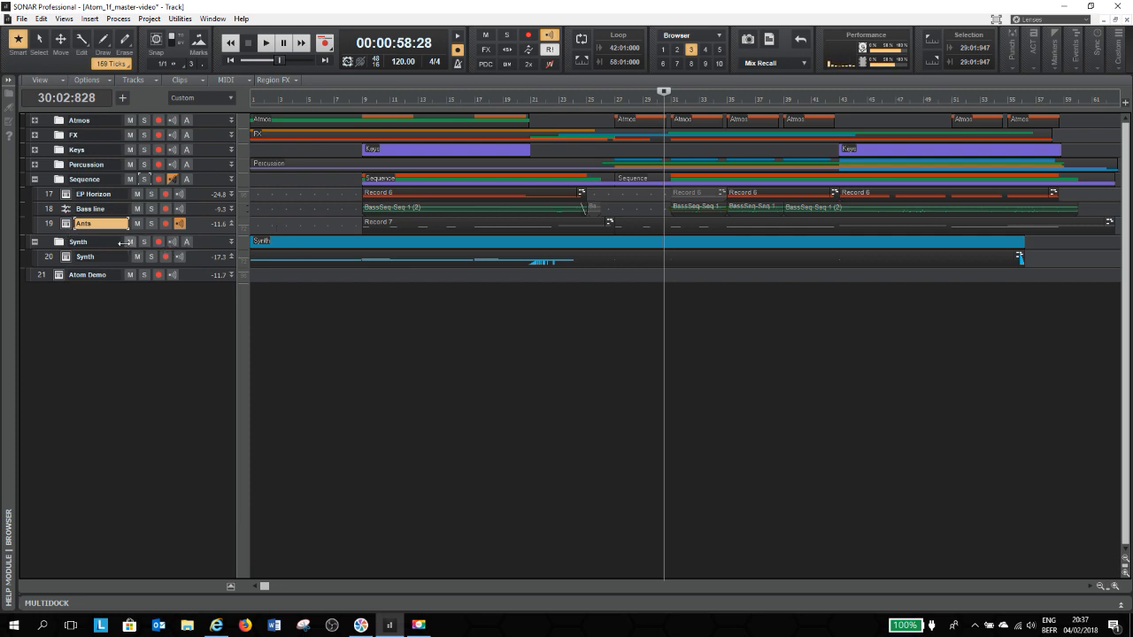
{"action": "left_click", "coordinate": [67, 223]}
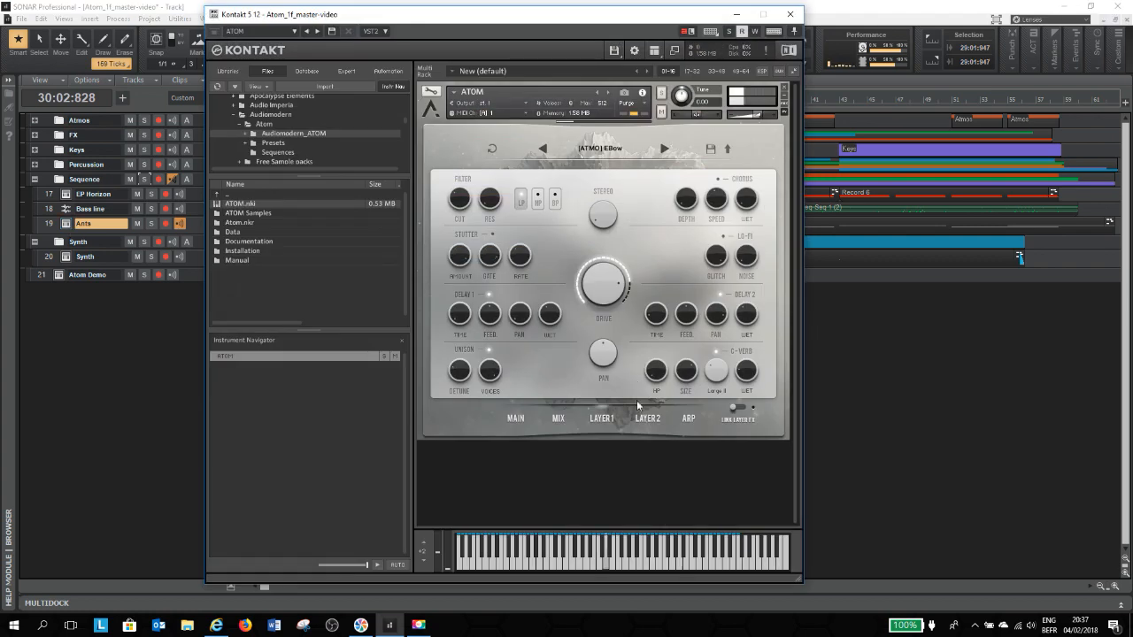
{"action": "left_click", "coordinate": [736, 14]}
Step: Play from measure 30 with Ants soloed, enlarge its track, and audition it again from measure 21 before stopping
{"action": "key", "text": "space"}
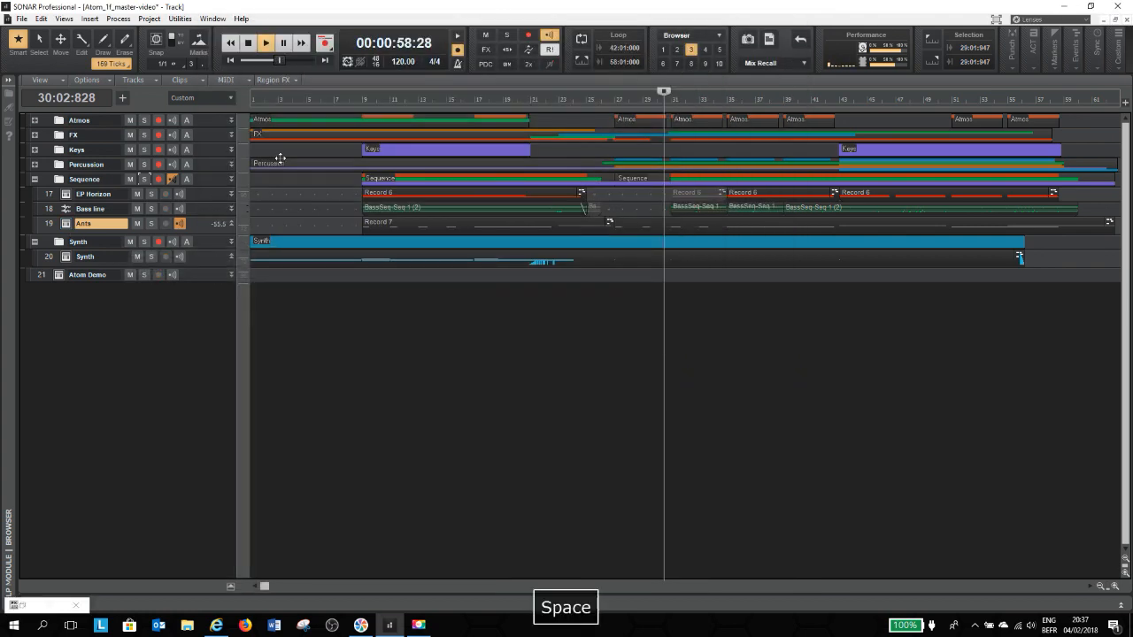
{"action": "left_click", "coordinate": [151, 225]}
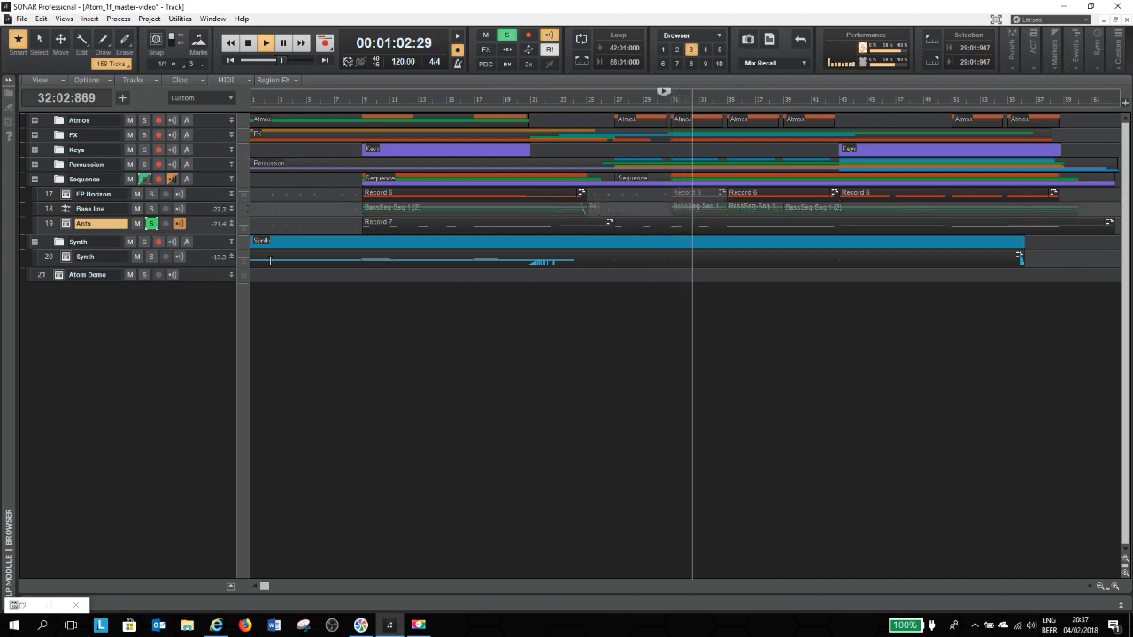
{"action": "left_click_drag", "start_coordinate": [208, 234], "coordinate": [206, 322]}
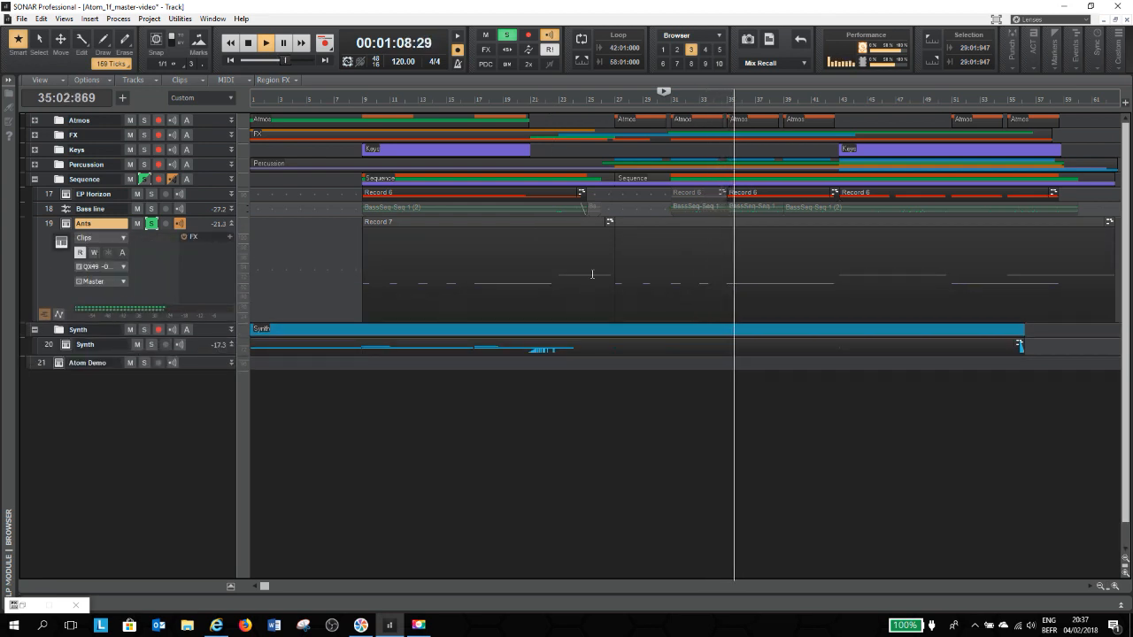
{"action": "left_click", "coordinate": [542, 100]}
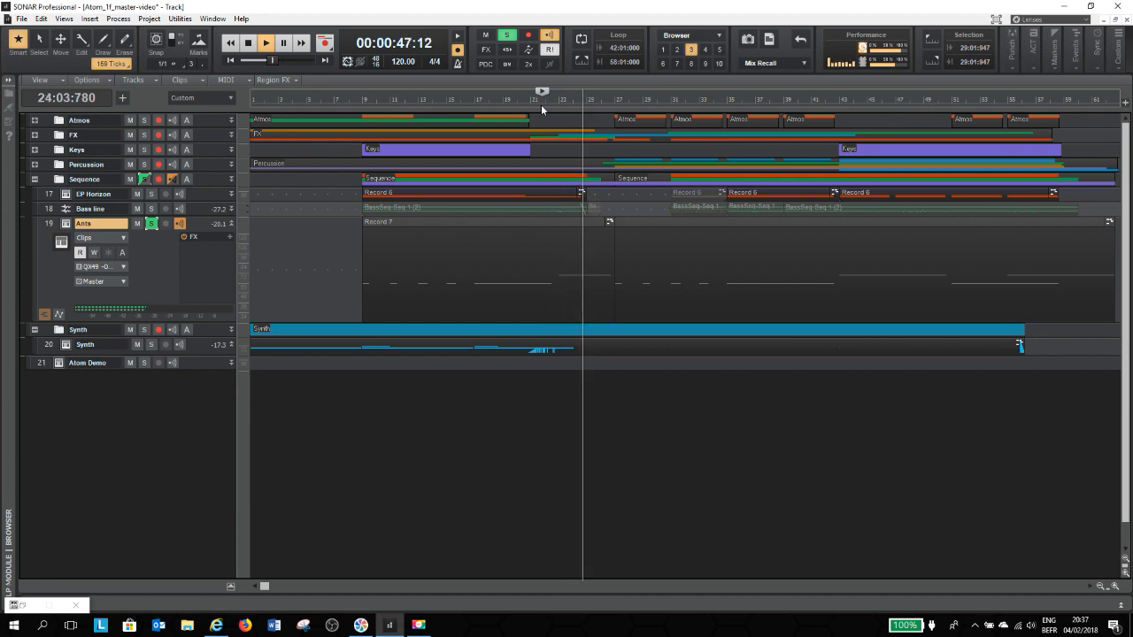
{"action": "key", "text": "space"}
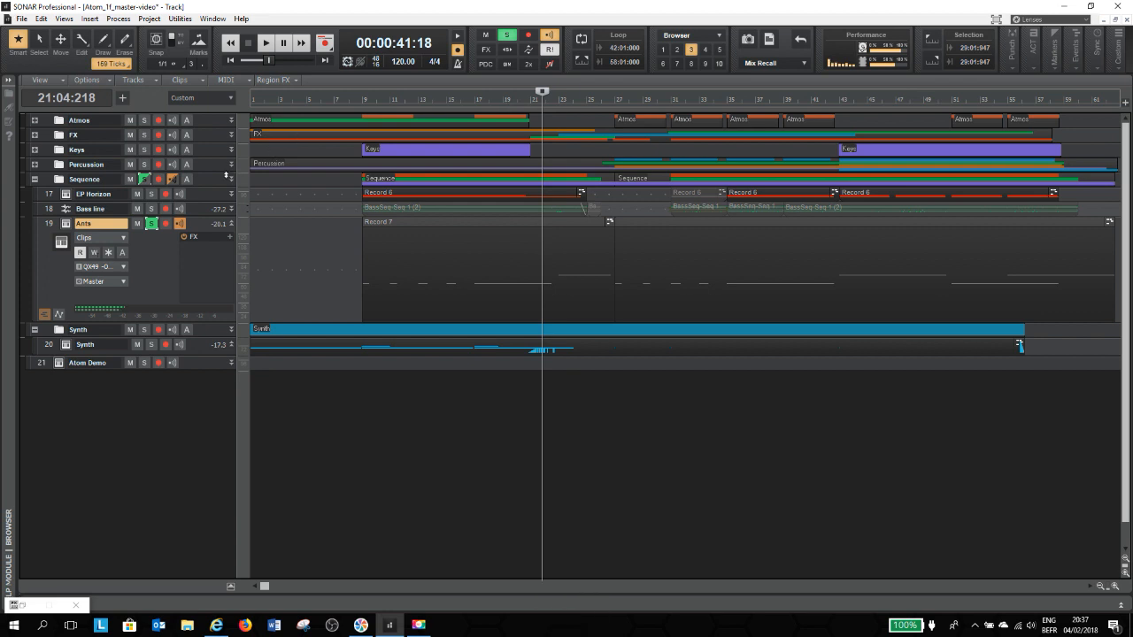
Step: Unsolo the Ants track and move the play position to the end of measure 8, where its first clip begins
{"action": "left_click", "coordinate": [151, 223]}
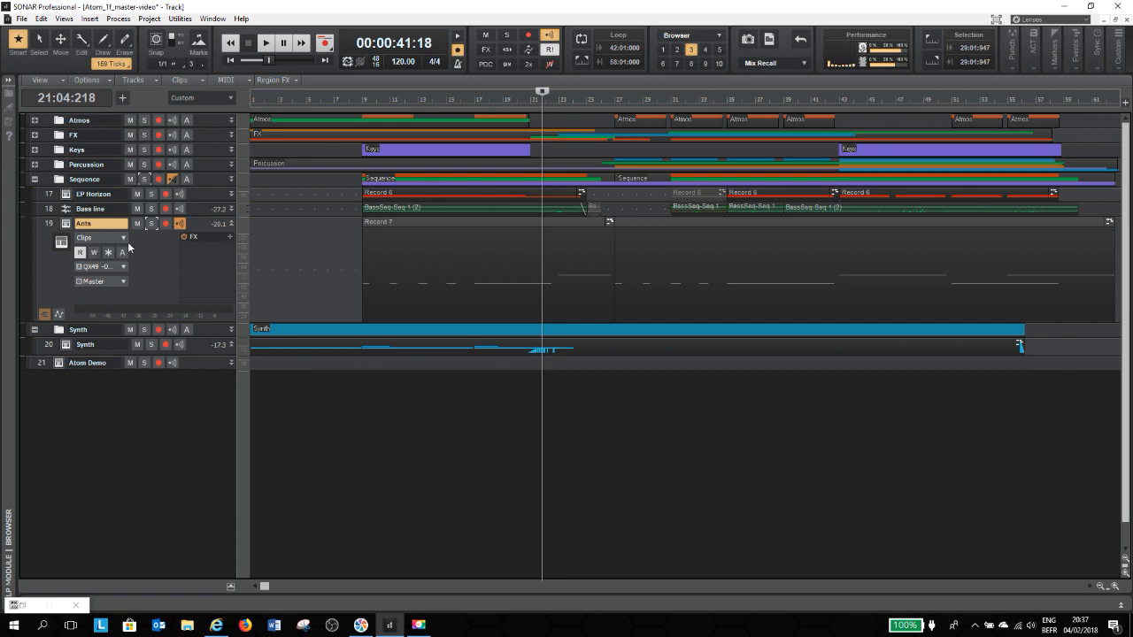
{"action": "left_click", "coordinate": [353, 103]}
{"action": "left_click", "coordinate": [361, 101]}
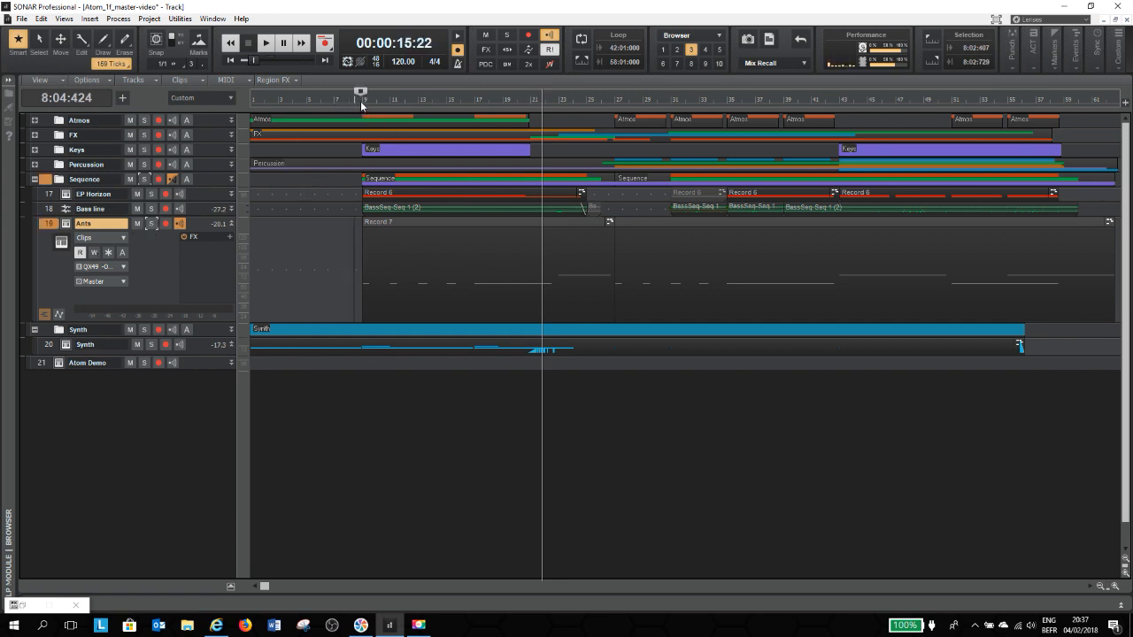
Step: Play from the end of measure 8, soloing the Ants track during playback before returning it to the full mix
{"action": "key", "text": "space"}
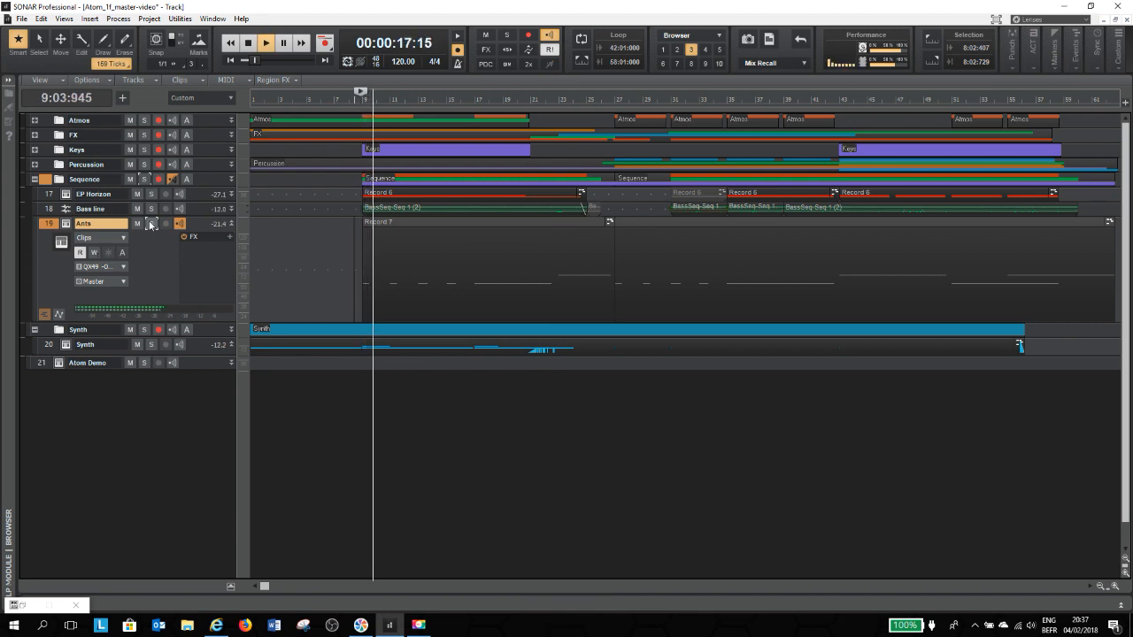
{"action": "left_click", "coordinate": [152, 223]}
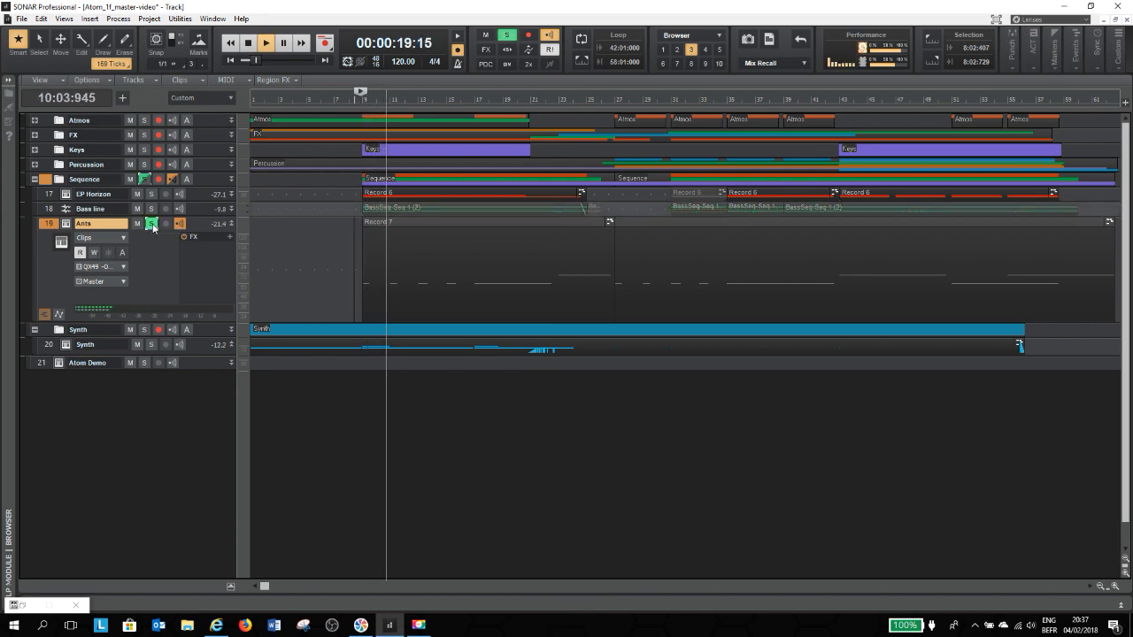
{"action": "left_click", "coordinate": [151, 223]}
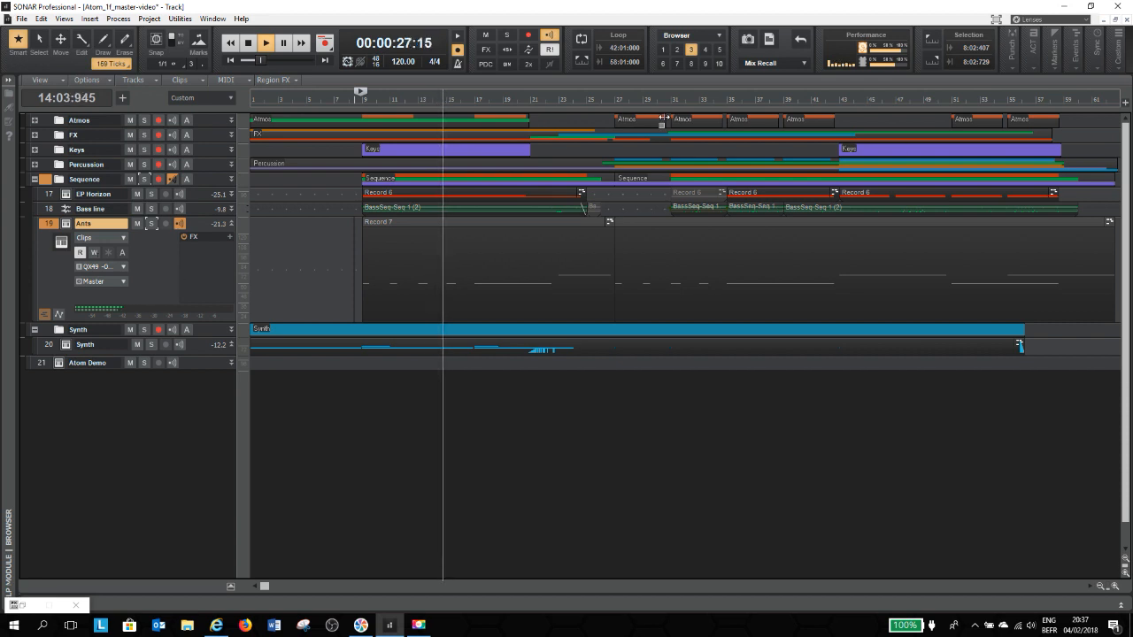
Step: Audition Ants from measure 32 and again from measure 42, toggling its solo on and off each time, and stop playback
{"action": "left_click", "coordinate": [696, 99]}
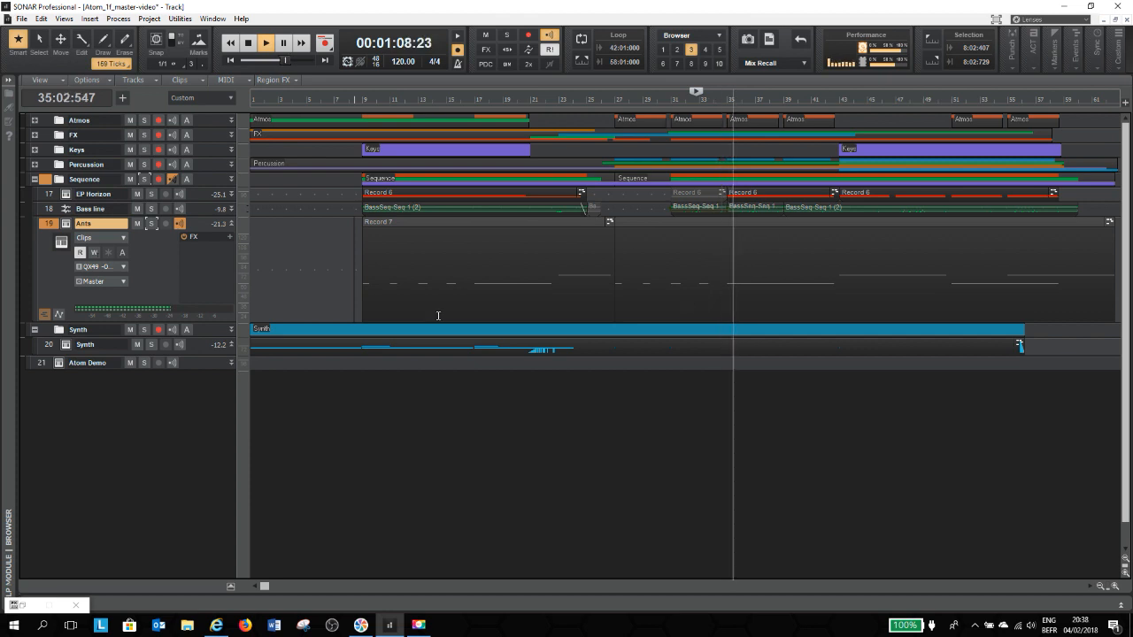
{"action": "left_click", "coordinate": [151, 224]}
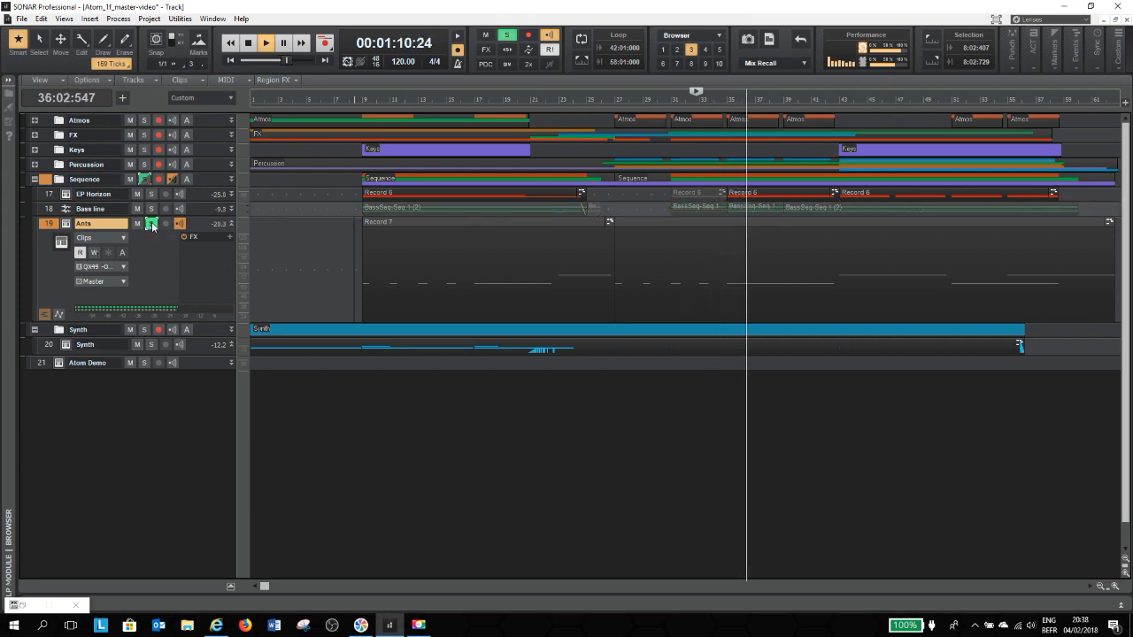
{"action": "left_click", "coordinate": [151, 224]}
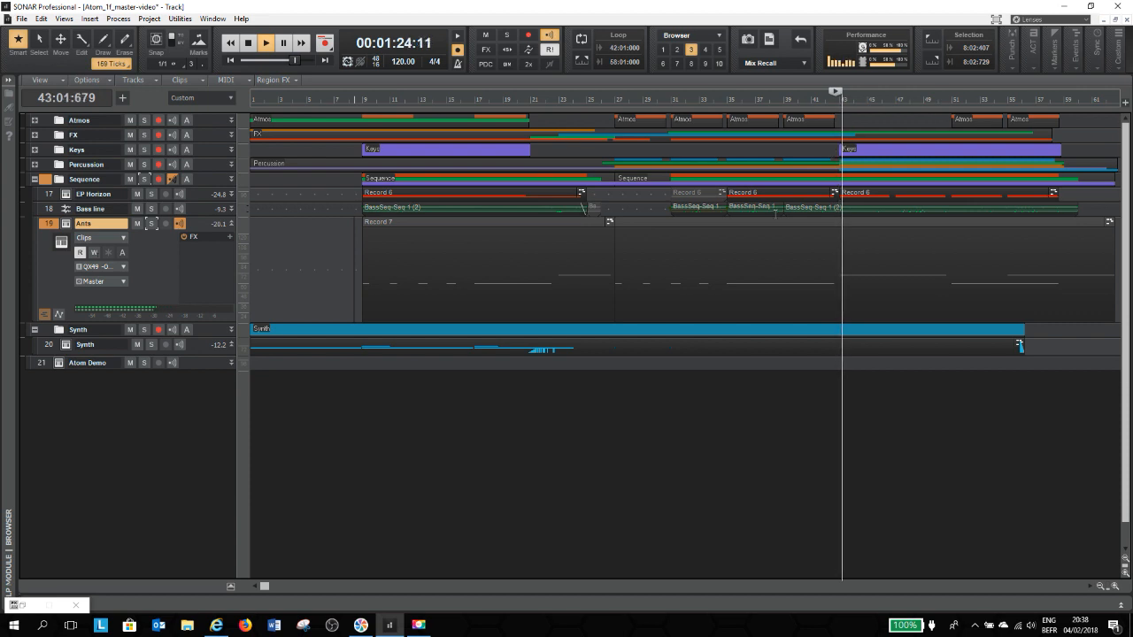
{"action": "left_click", "coordinate": [152, 224]}
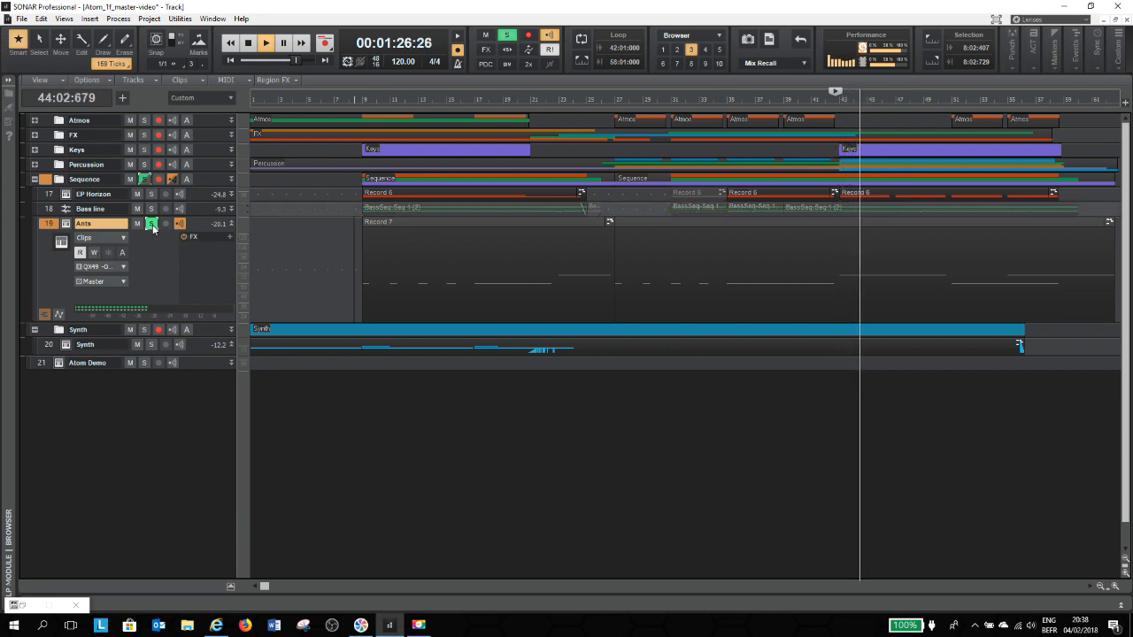
{"action": "left_click", "coordinate": [153, 224]}
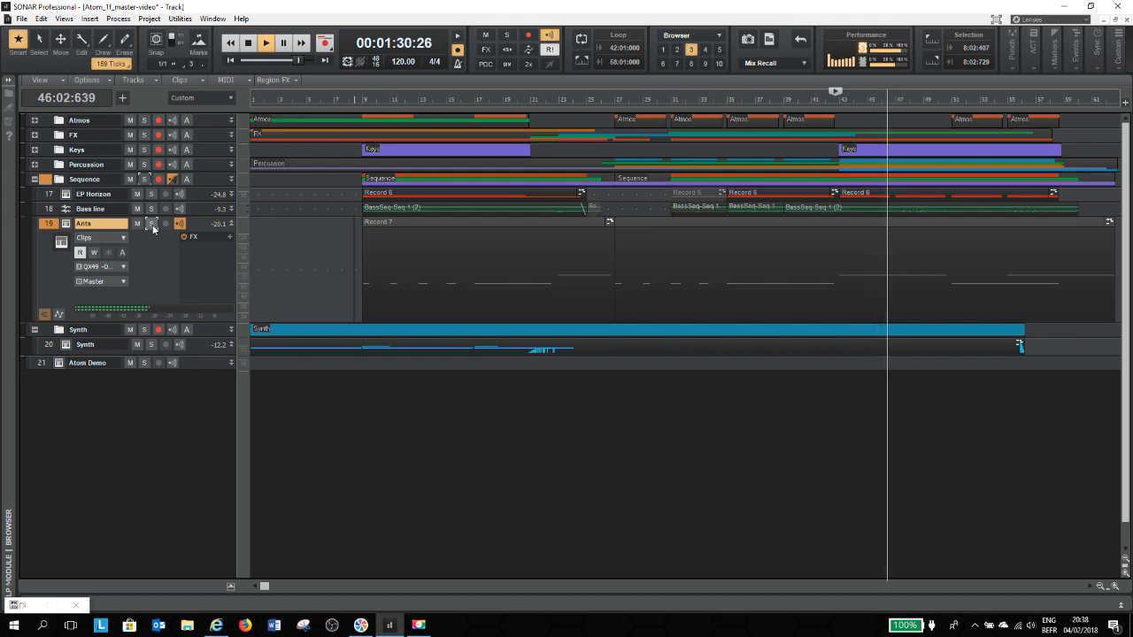
{"action": "key", "text": "space"}
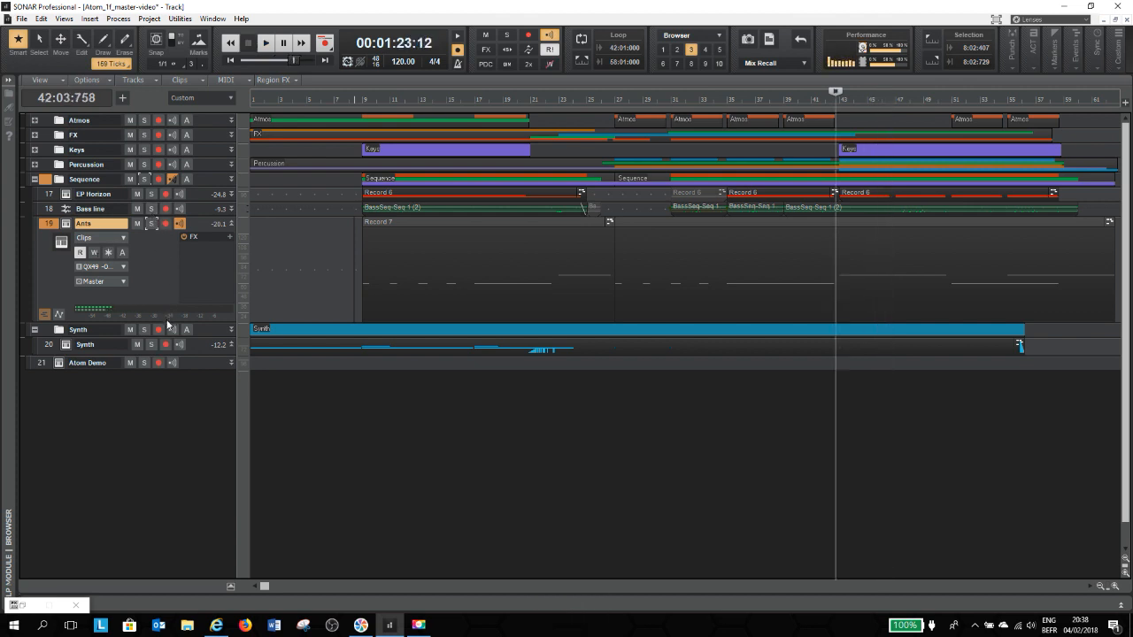
Step: Reduce the Ants track to minimum height and review the Synth track's ATOM instrument before closing its window
{"action": "left_click_drag", "start_coordinate": [167, 323], "coordinate": [155, 231]}
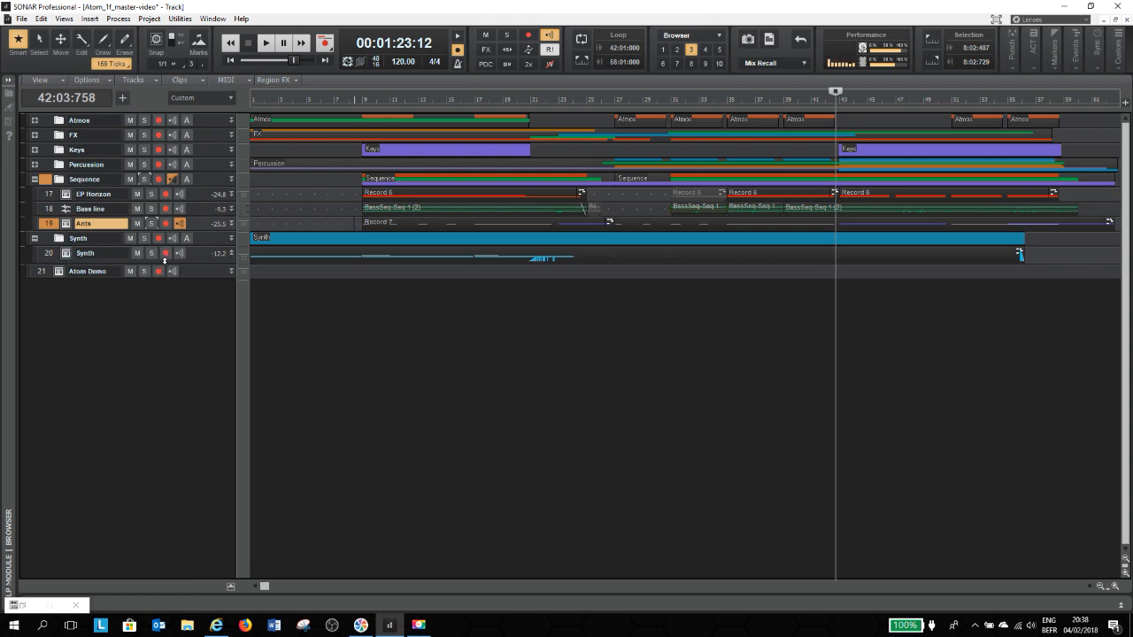
{"action": "double_click", "coordinate": [64, 253]}
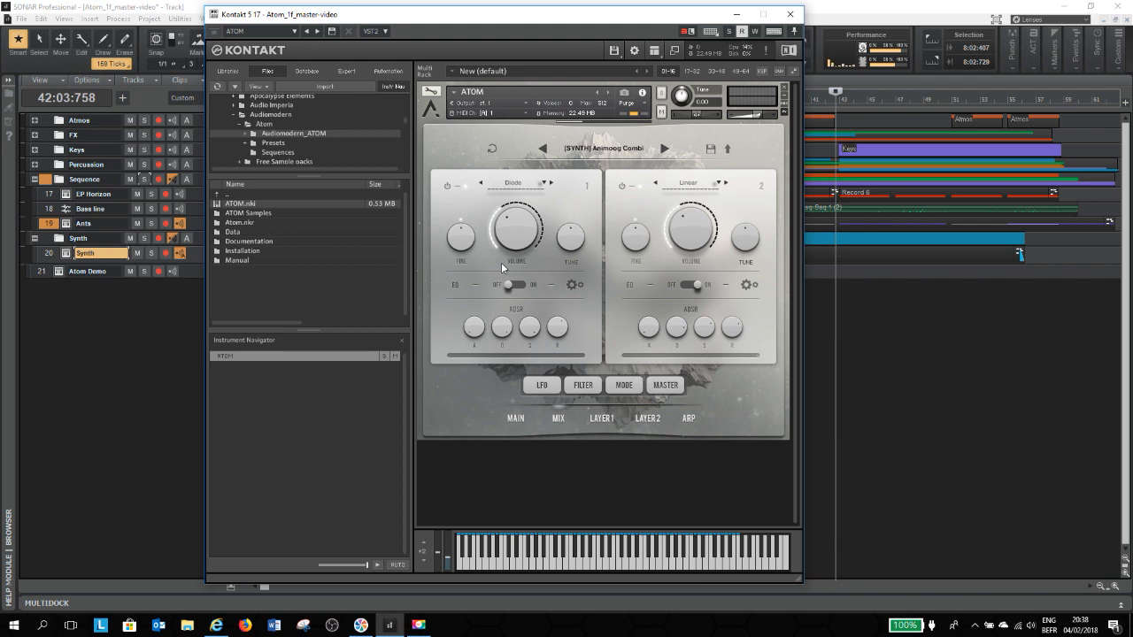
{"action": "left_click", "coordinate": [790, 14]}
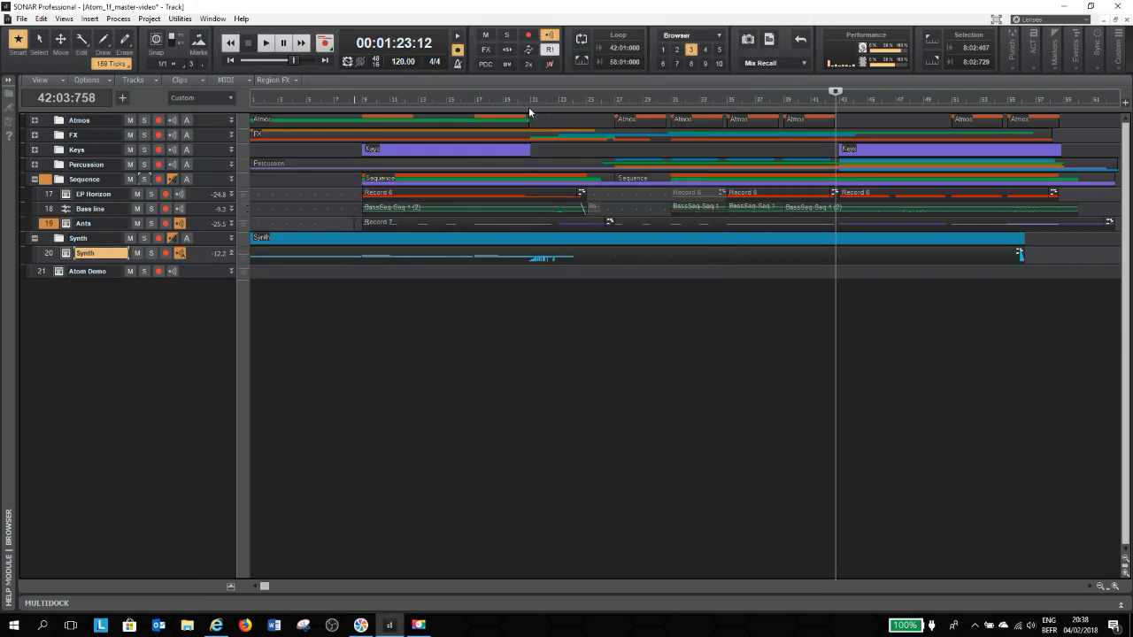
Step: Enlarge the Synth track and move the play position to the start of the project
{"action": "left_click_drag", "start_coordinate": [193, 265], "coordinate": [203, 357]}
{"action": "left_click", "coordinate": [310, 105]}
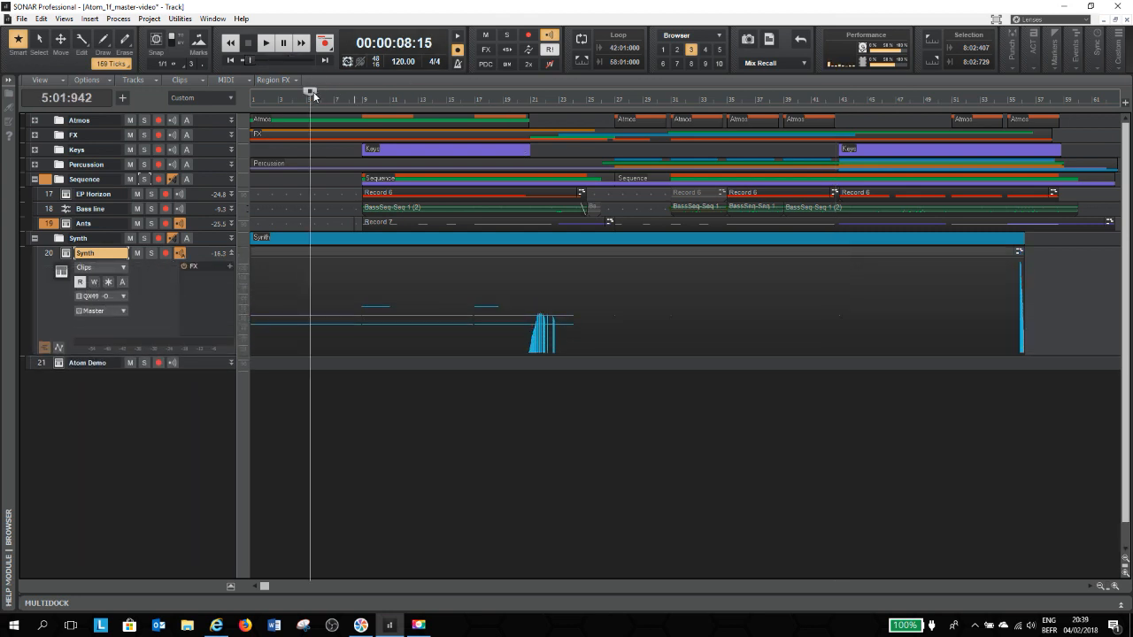
{"action": "left_click_drag", "start_coordinate": [311, 93], "coordinate": [185, 107]}
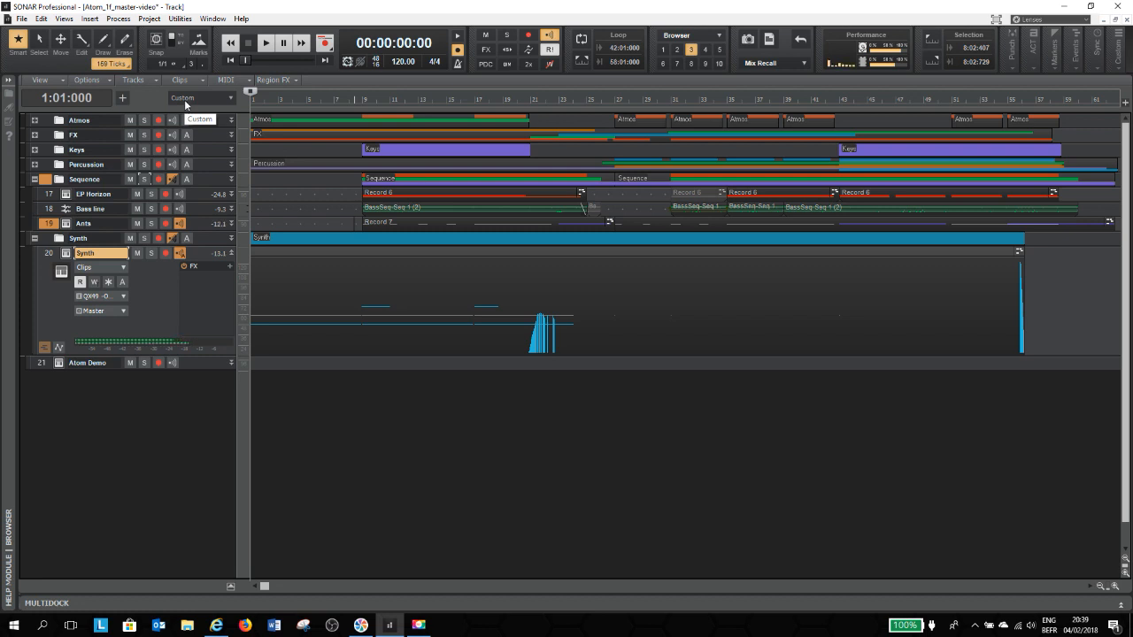
Step: Audition the Synth instrument's Diode and Linear layers separately by switching each off in turn, and turn off input echo on Ants
{"action": "left_click", "coordinate": [66, 253]}
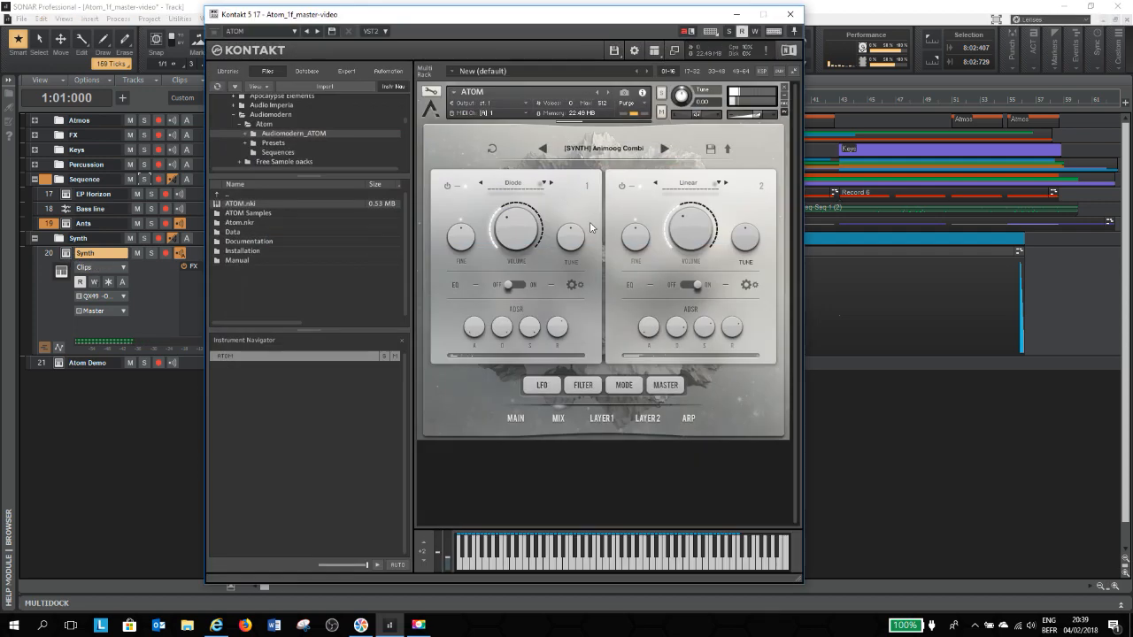
{"action": "left_click", "coordinate": [623, 186]}
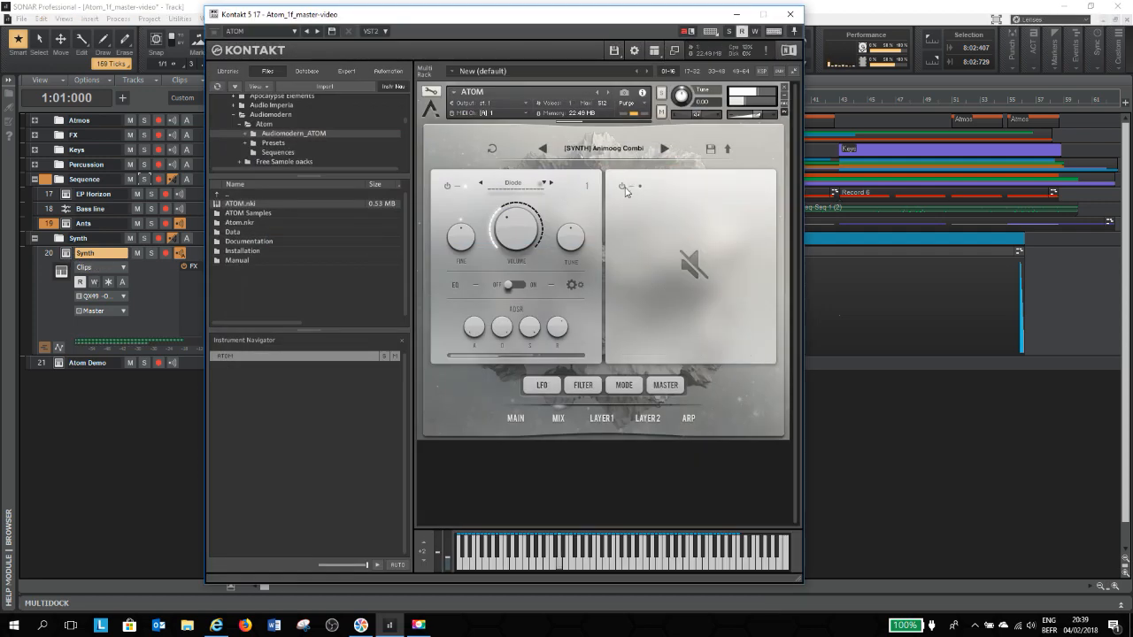
{"action": "left_click", "coordinate": [446, 187]}
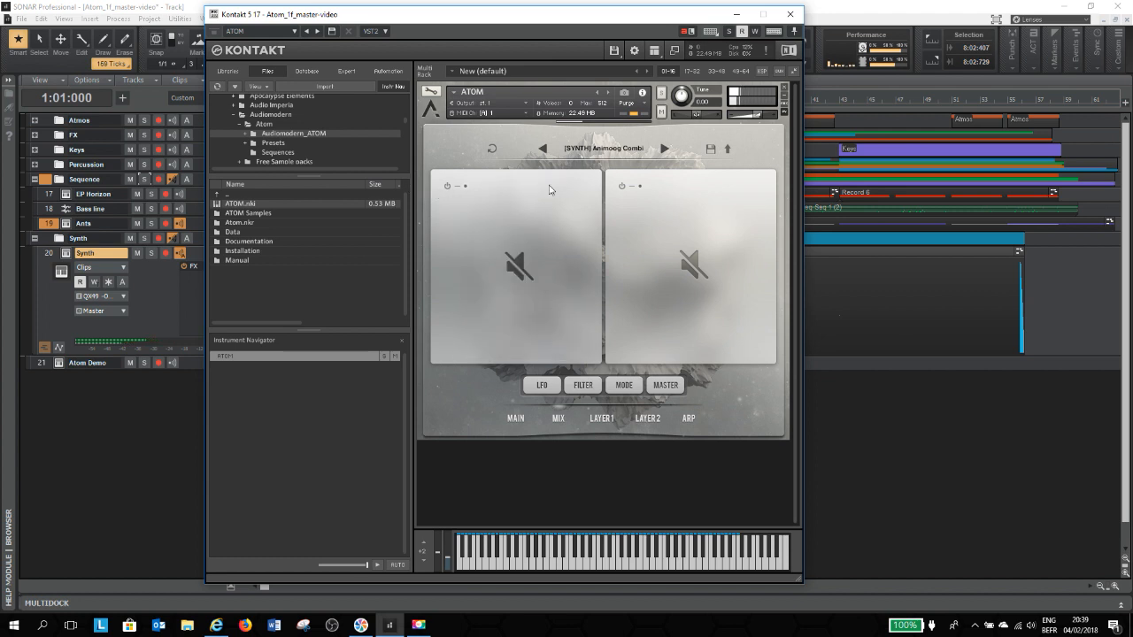
{"action": "left_click", "coordinate": [622, 186]}
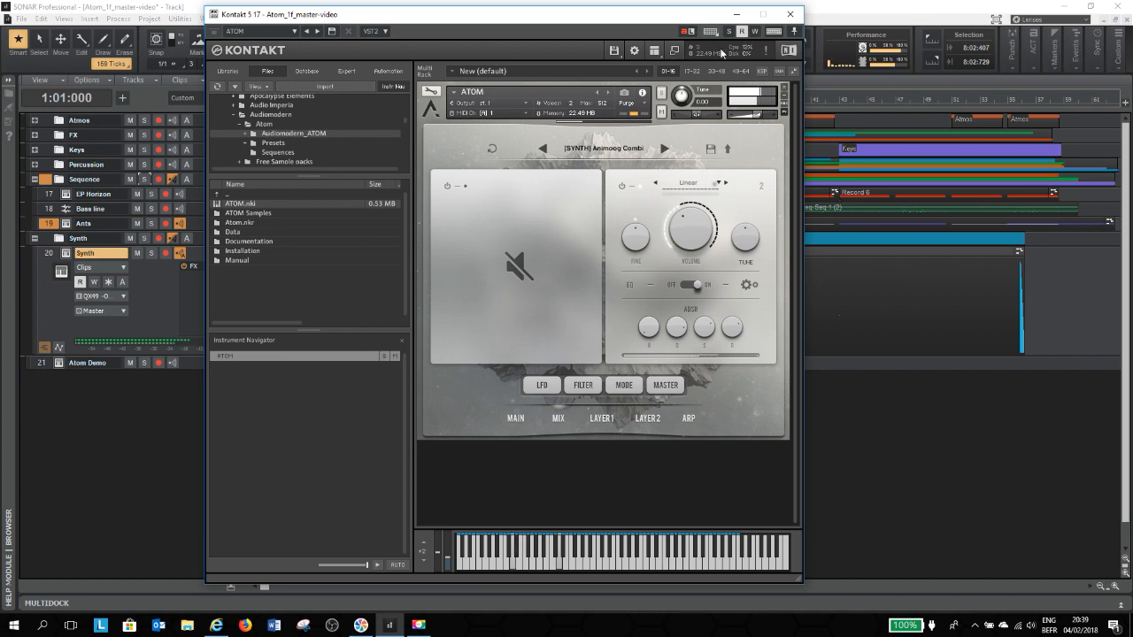
{"action": "left_click", "coordinate": [180, 228]}
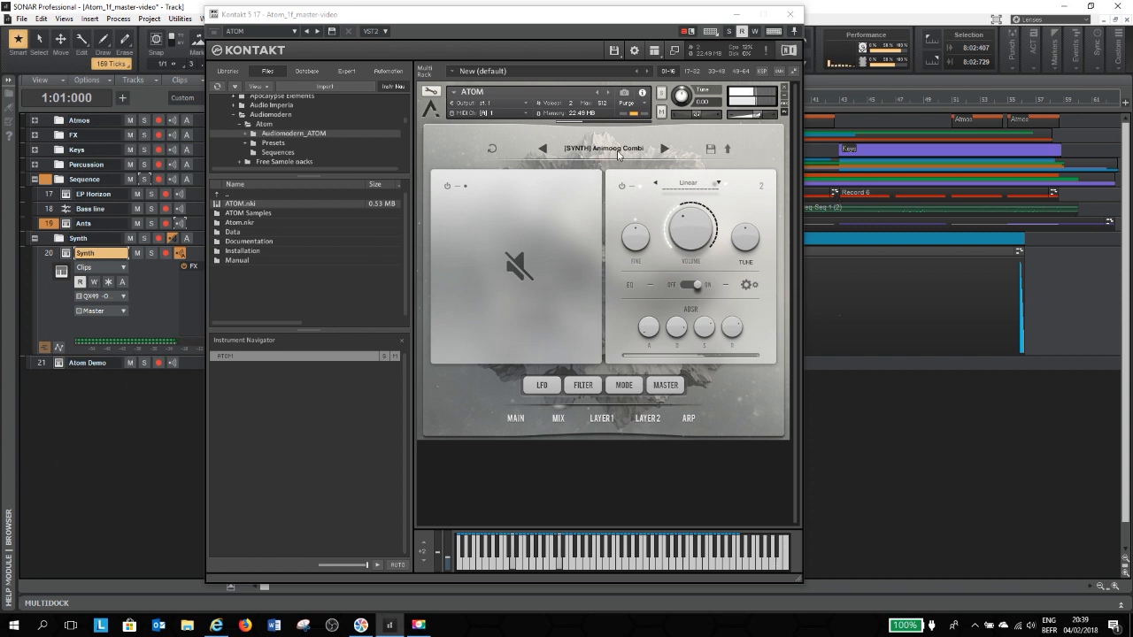
Step: Load the [SYNTH] Animoog Combi preset in the Atom Demo track's ATOM instrument and audition it
{"action": "left_click", "coordinate": [59, 363]}
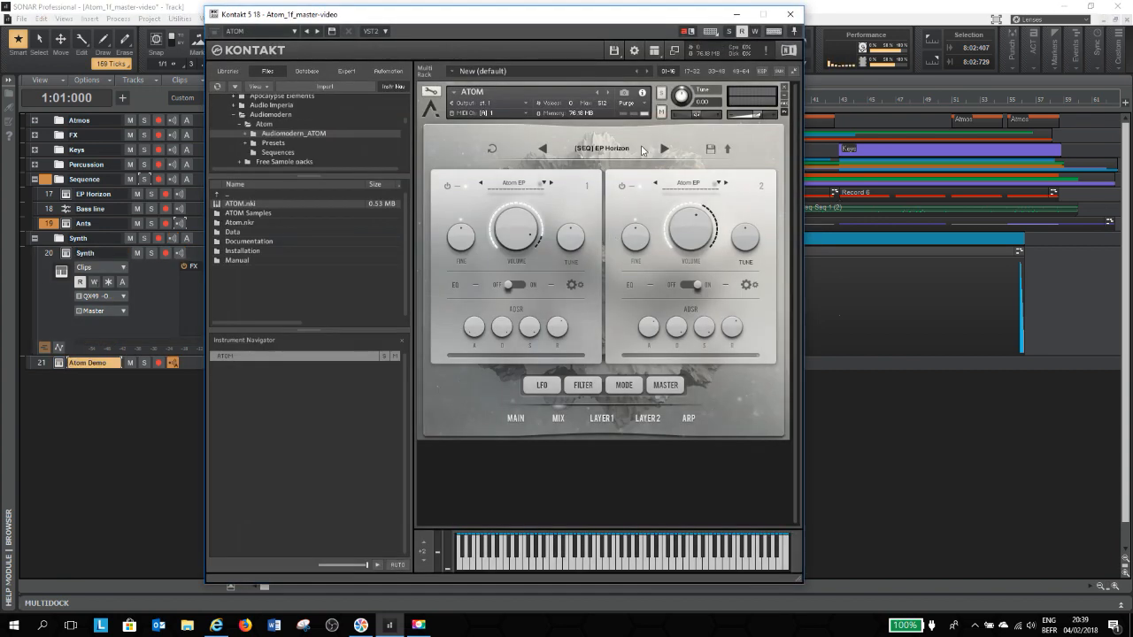
{"action": "left_click", "coordinate": [646, 147]}
{"action": "left_click_drag", "start_coordinate": [668, 177], "coordinate": [674, 549]}
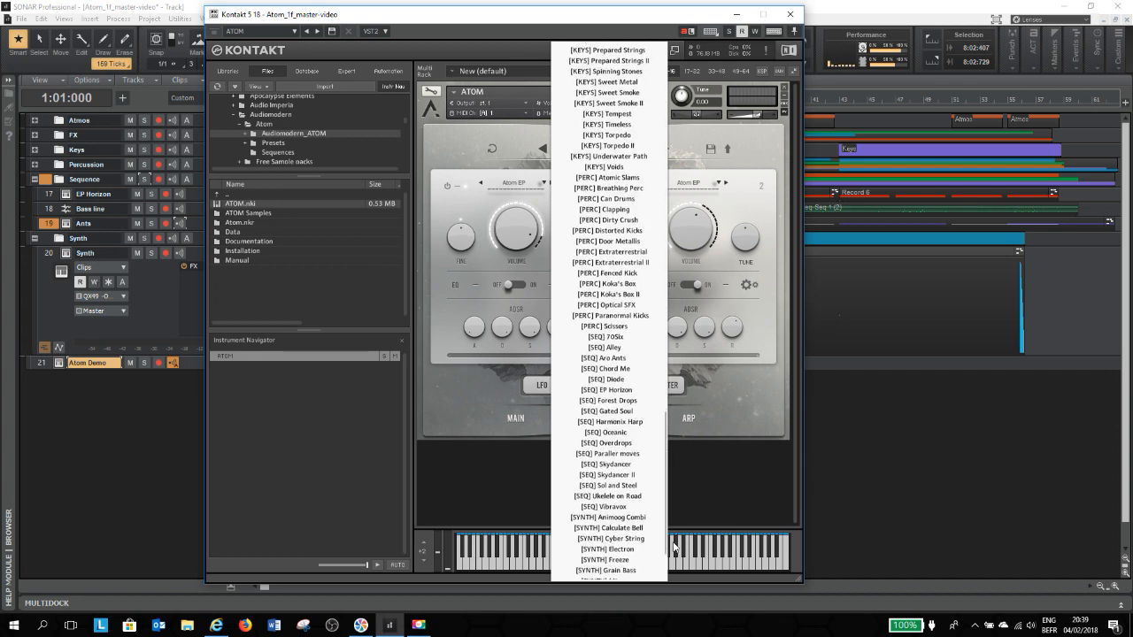
{"action": "left_click_drag", "start_coordinate": [674, 549], "coordinate": [678, 585]}
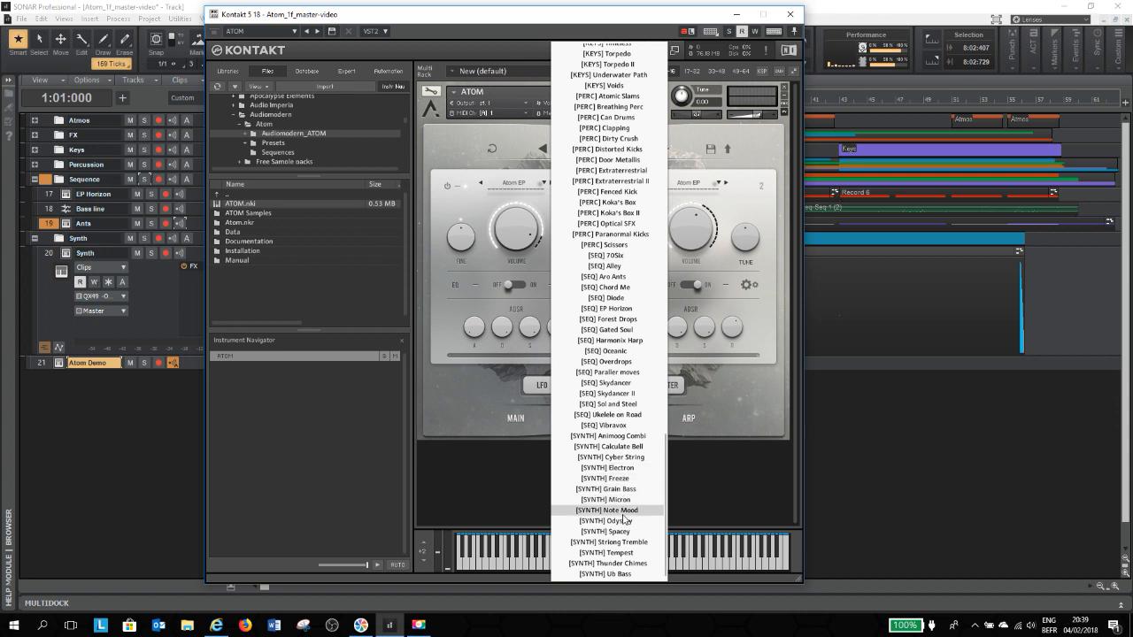
{"action": "left_click", "coordinate": [622, 437]}
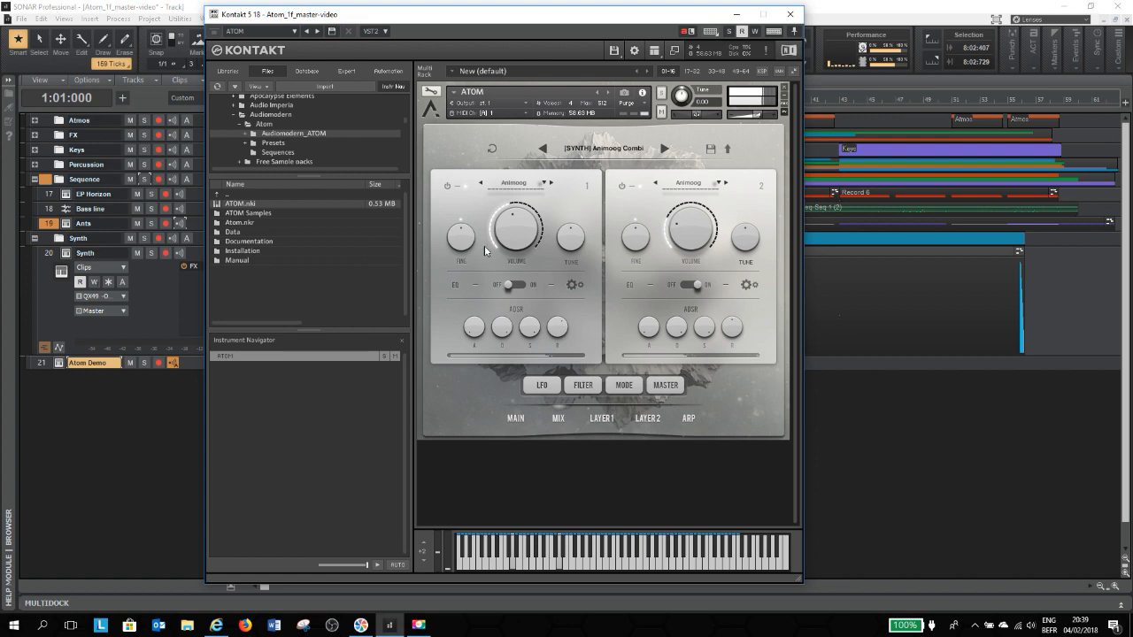
Step: Re-enable the Diode layer in the Synth instrument, audition it with the Linear layer off, restore both layers, and minimize the window
{"action": "left_click", "coordinate": [67, 255]}
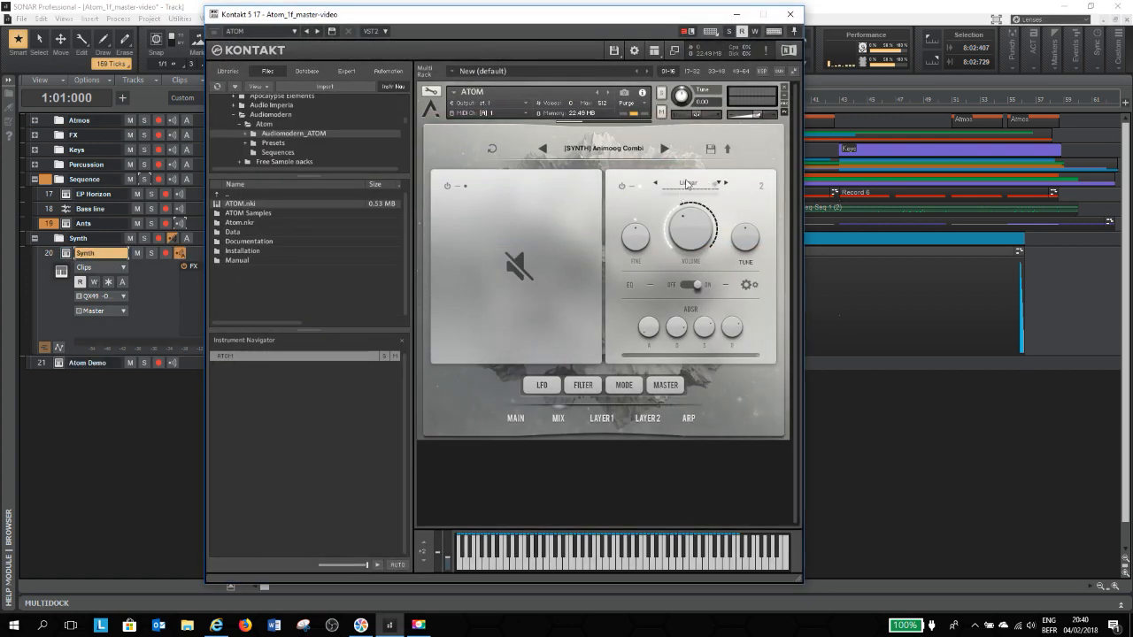
{"action": "left_click", "coordinate": [447, 187]}
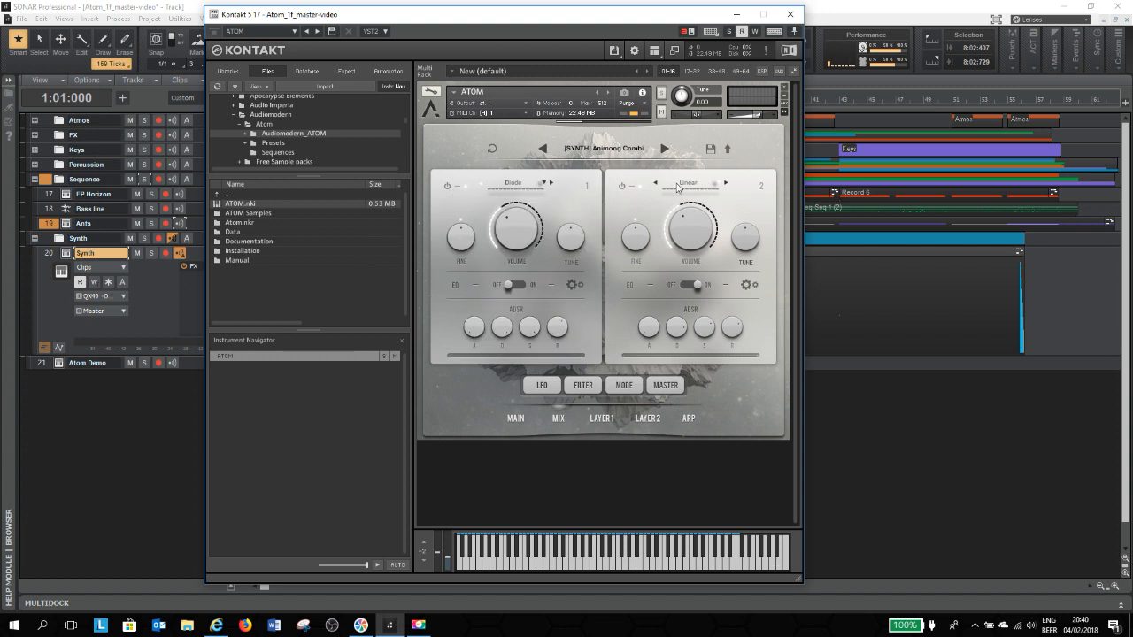
{"action": "left_click", "coordinate": [622, 187]}
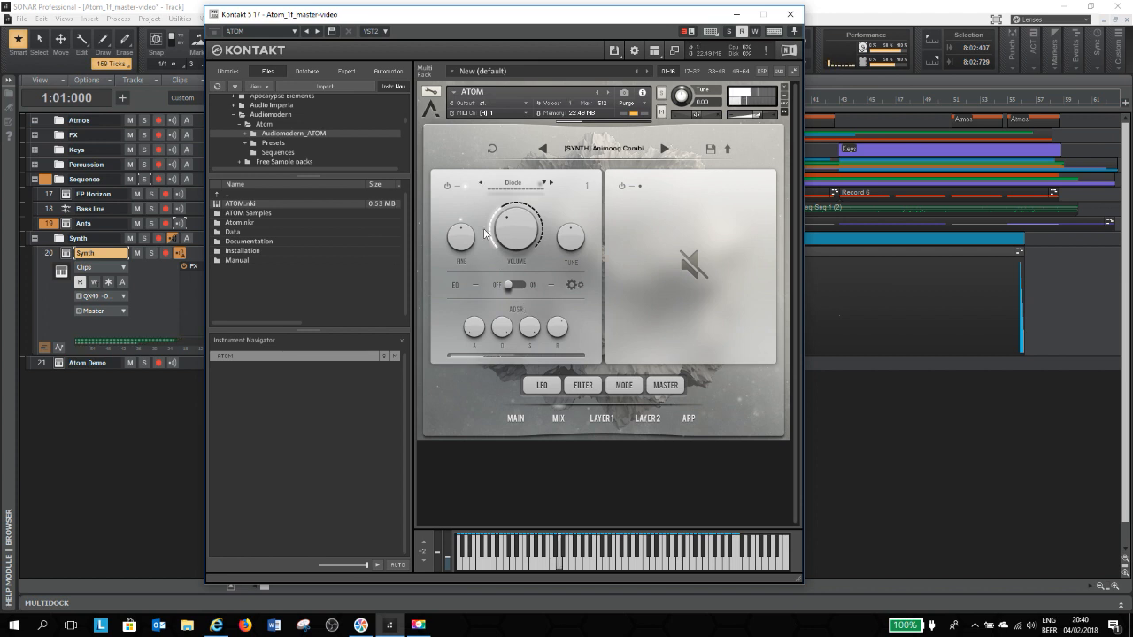
{"action": "left_click", "coordinate": [623, 187]}
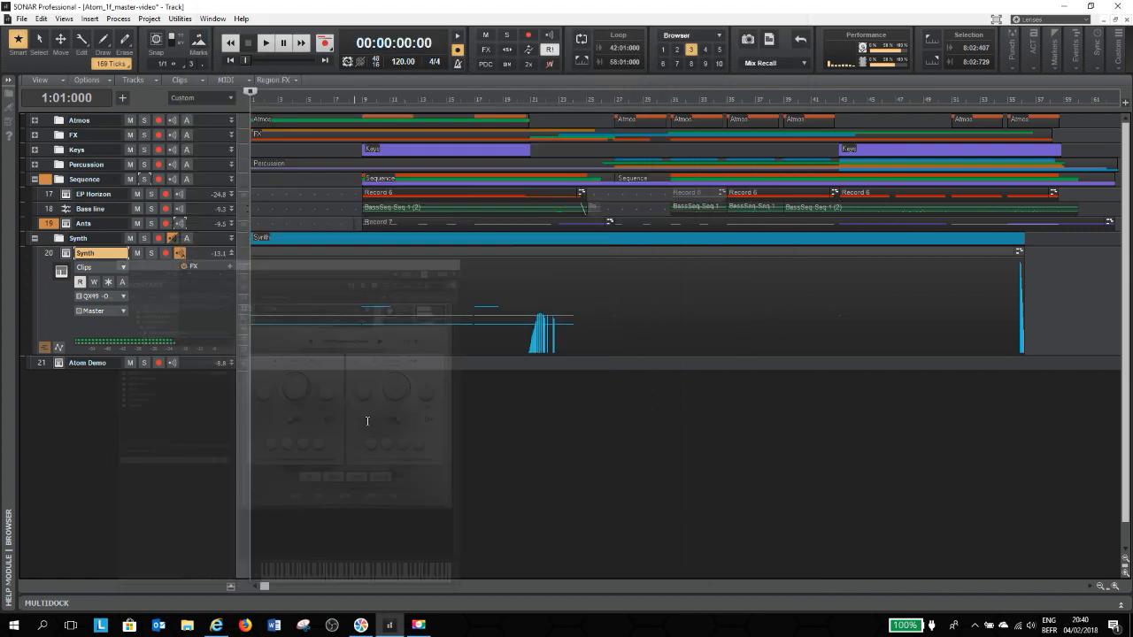
{"action": "left_click", "coordinate": [790, 14]}
Step: Audition the Synth track in the mix from the project start, from measure 8 and from measure 25, and stop playback
{"action": "key", "text": "space"}
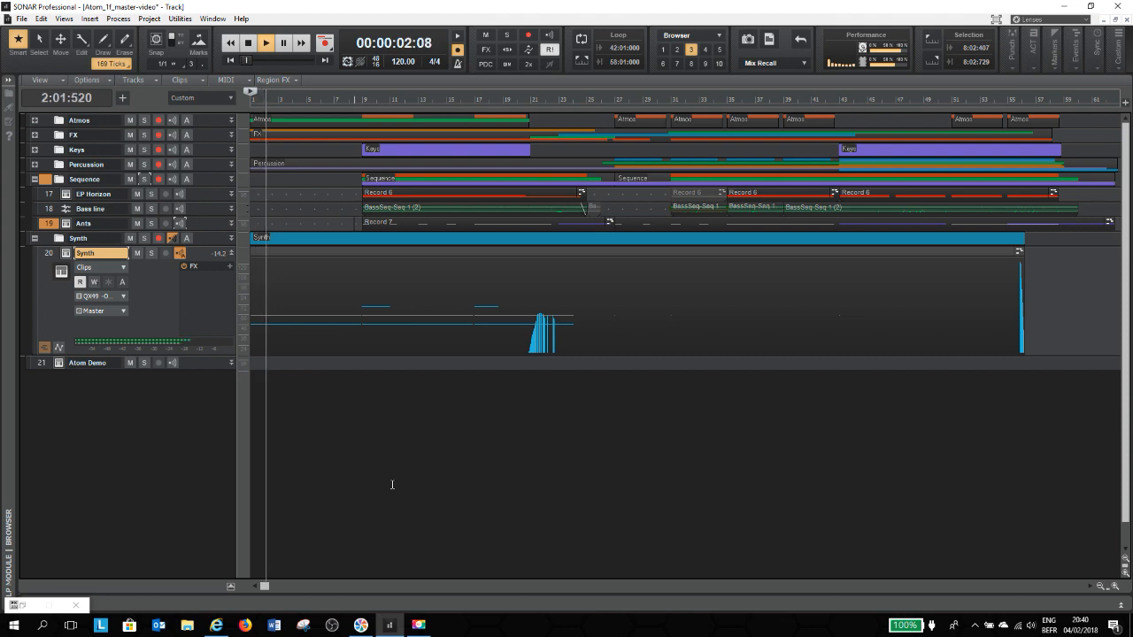
{"action": "left_click", "coordinate": [353, 104]}
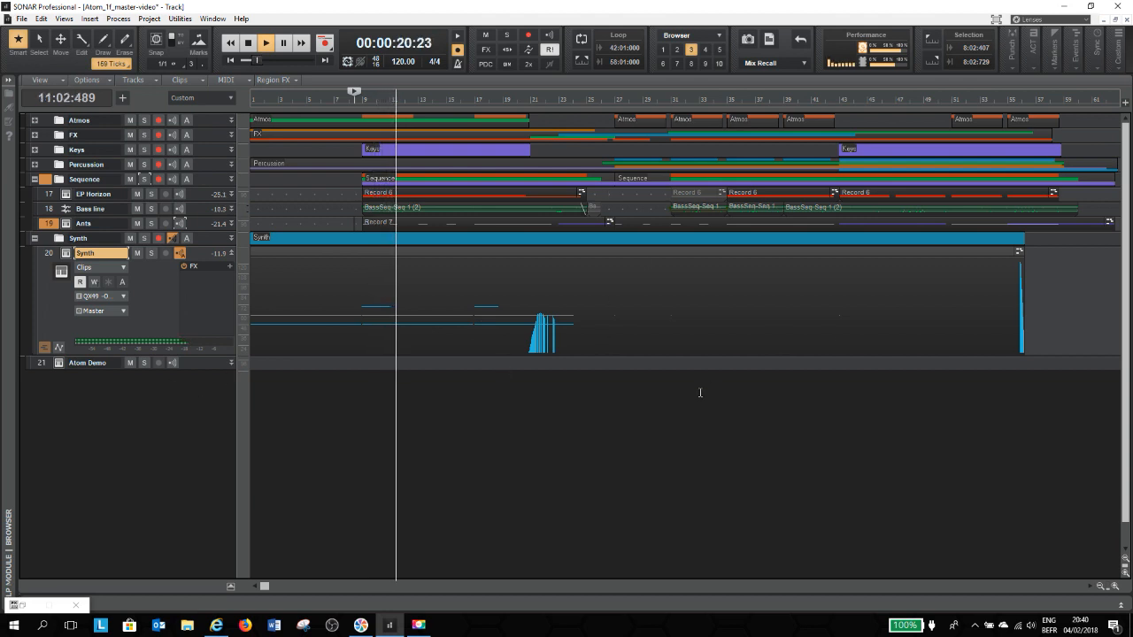
{"action": "key", "text": "space"}
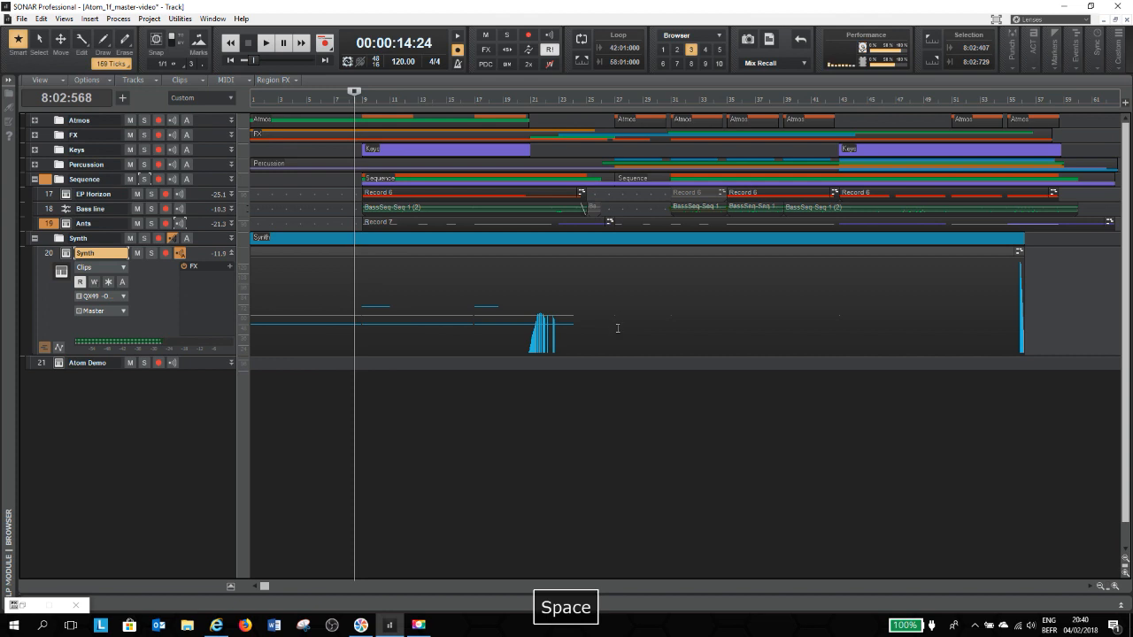
{"action": "left_click", "coordinate": [602, 103]}
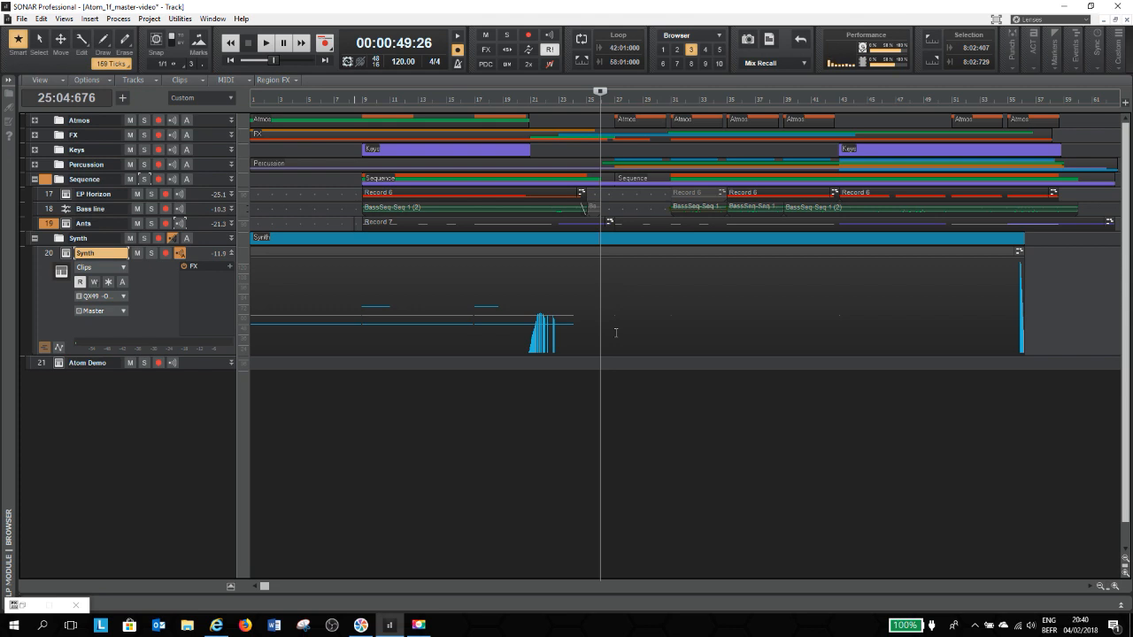
{"action": "key", "text": "space"}
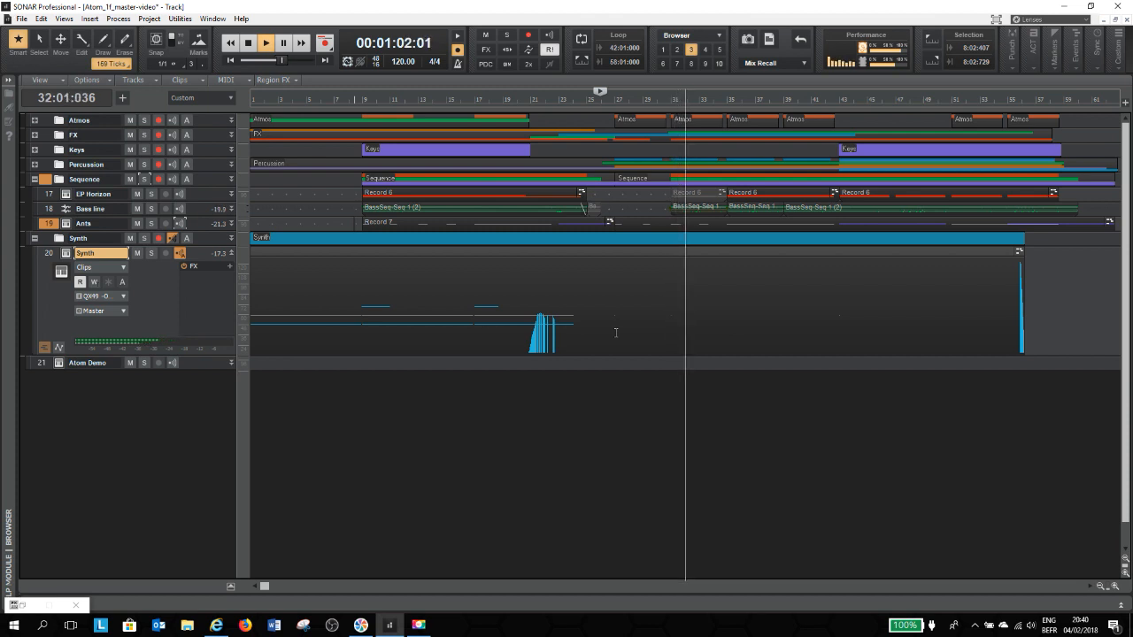
{"action": "key", "text": "space"}
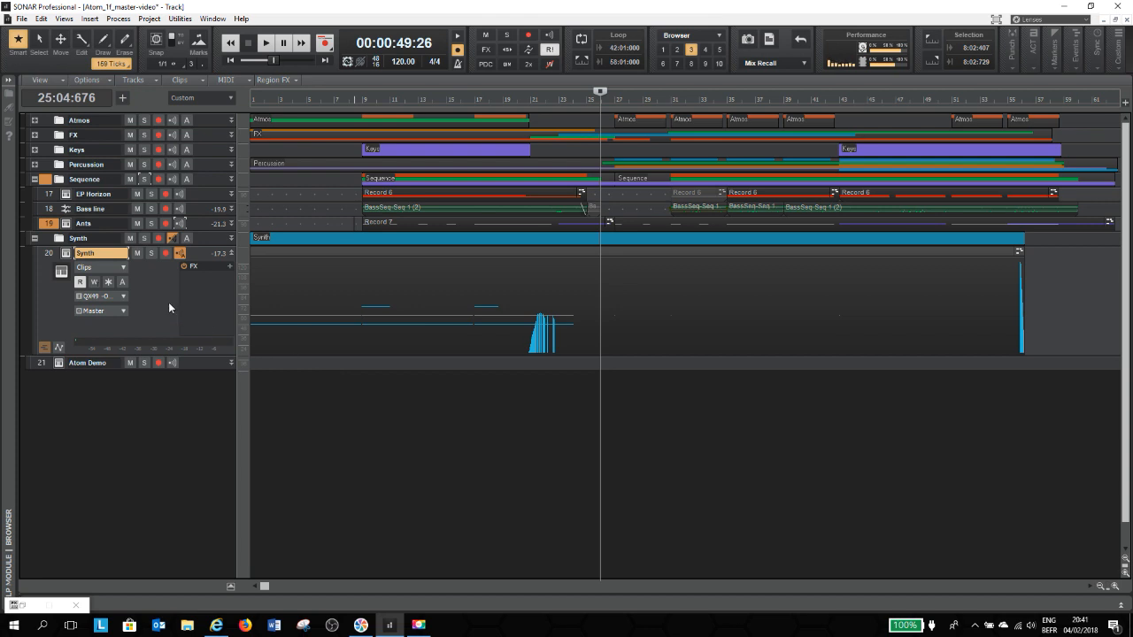
Step: Reduce the Synth track to minimum height and open the Atom Demo track's instrument
{"action": "left_click_drag", "start_coordinate": [150, 356], "coordinate": [144, 248]}
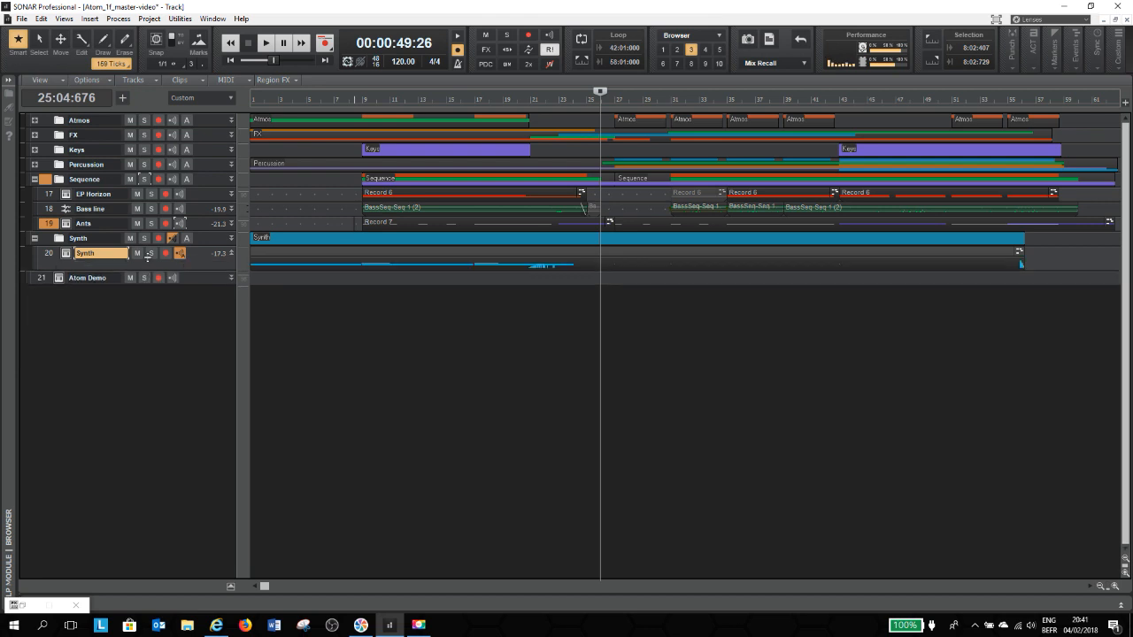
{"action": "left_click", "coordinate": [58, 269]}
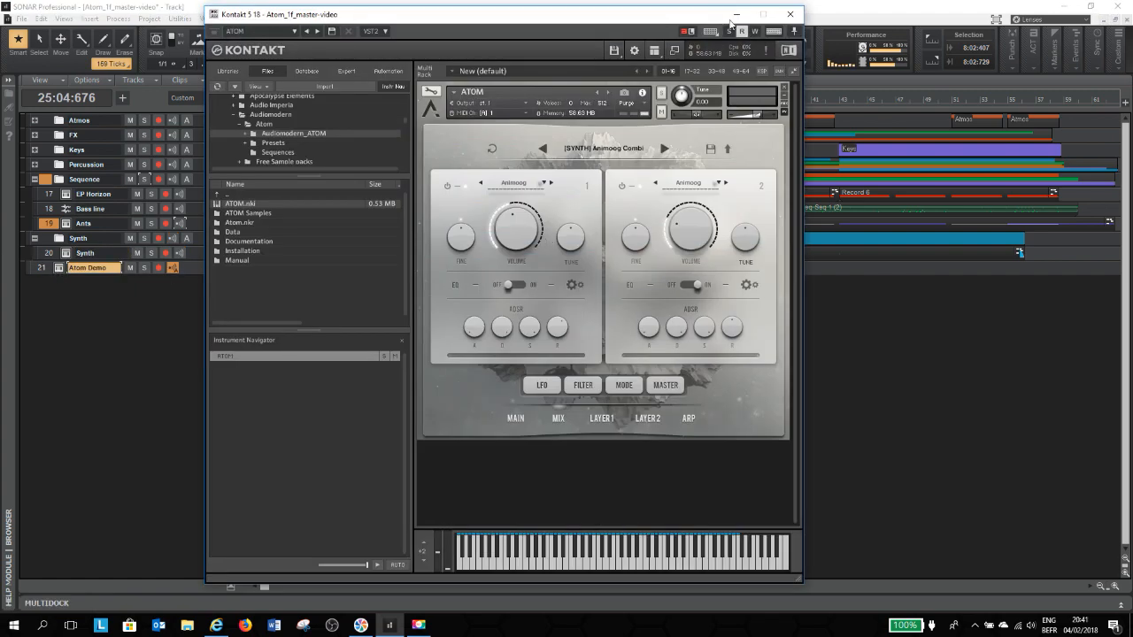
Step: Load the [FX] Glitch FX Long preset in the Atom Demo track's ATOM instrument and audition it
{"action": "left_click", "coordinate": [609, 150]}
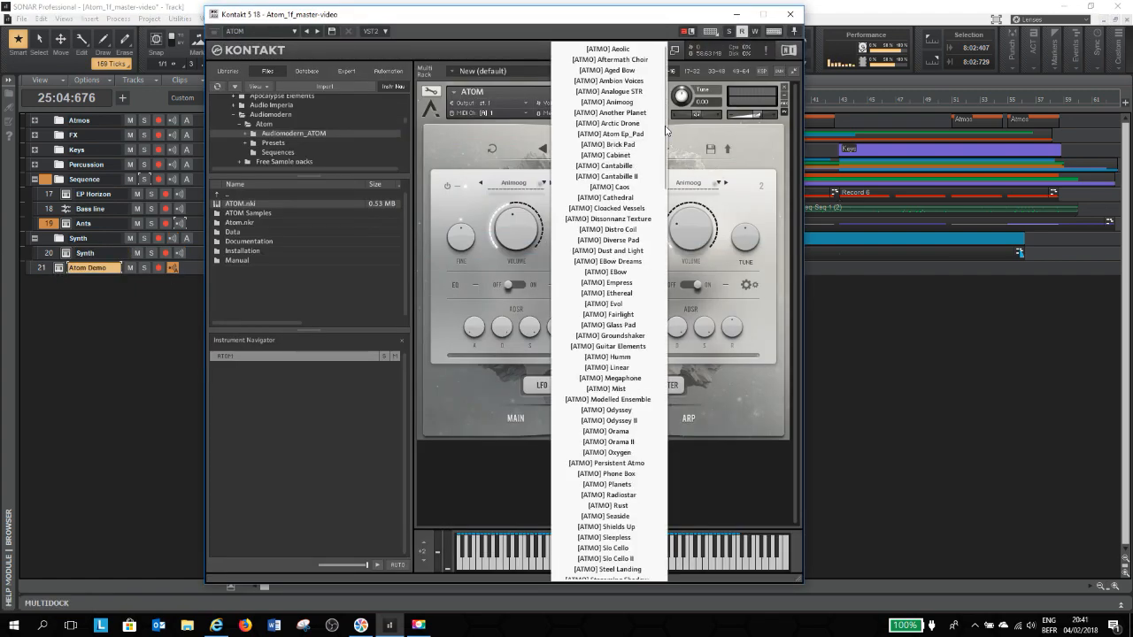
{"action": "left_click_drag", "start_coordinate": [667, 124], "coordinate": [664, 292]}
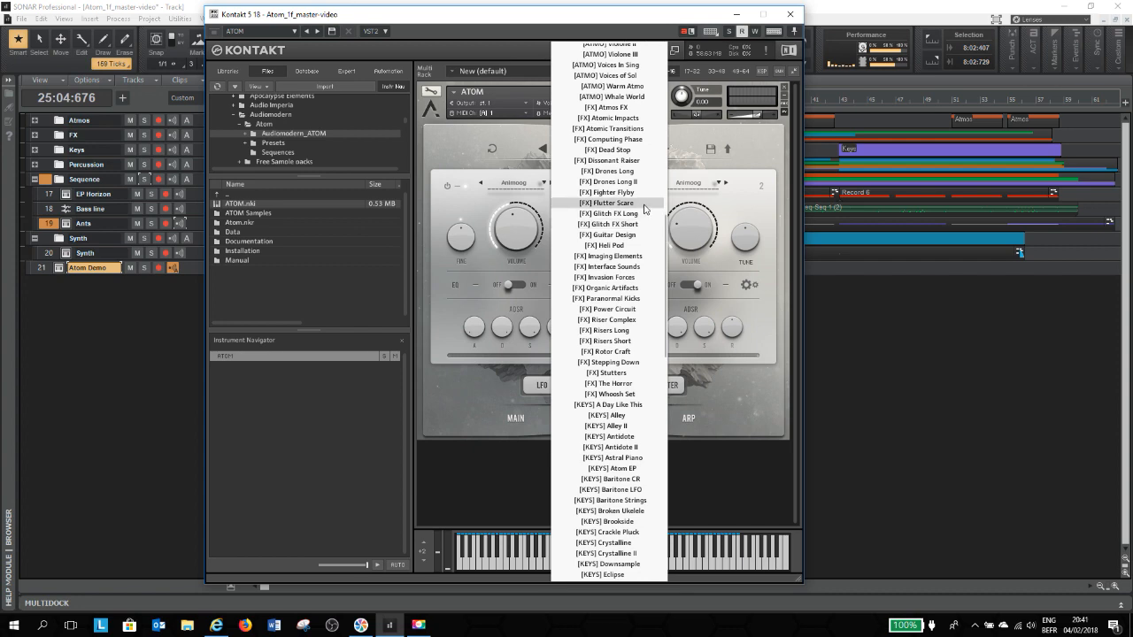
{"action": "mouse_move", "coordinate": [667, 259]}
{"action": "left_mouse_down"}
{"action": "mouse_move", "coordinate": [673, 207]}
{"action": "mouse_move", "coordinate": [676, 259]}
{"action": "left_mouse_up"}
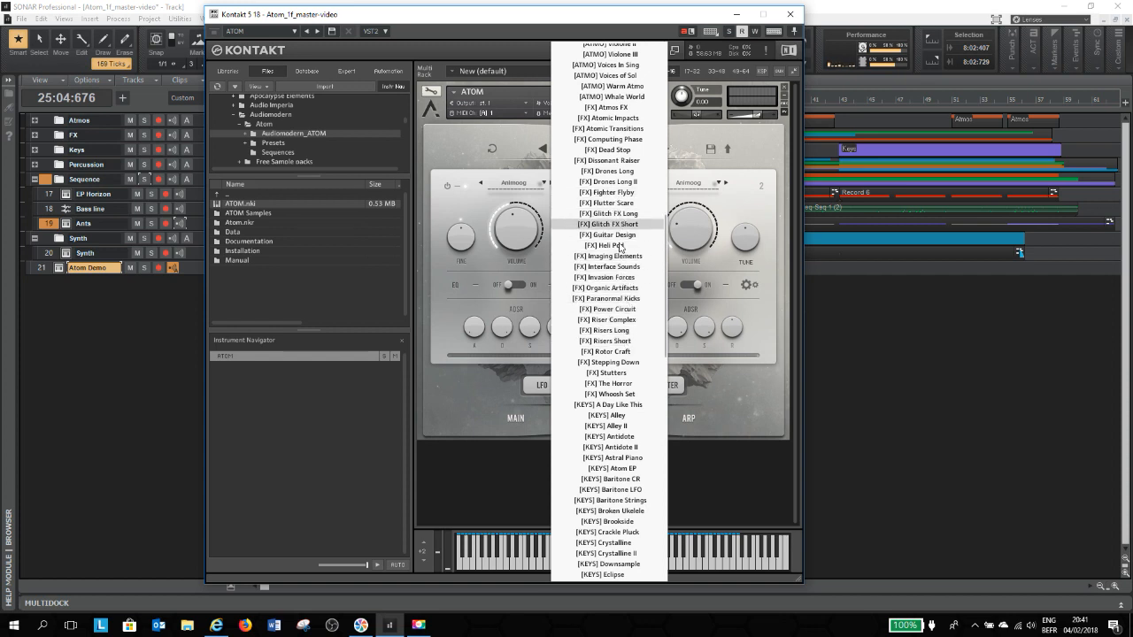
{"action": "scroll", "coordinate": [608, 330], "scroll_direction": "down", "scroll_amount": 4}
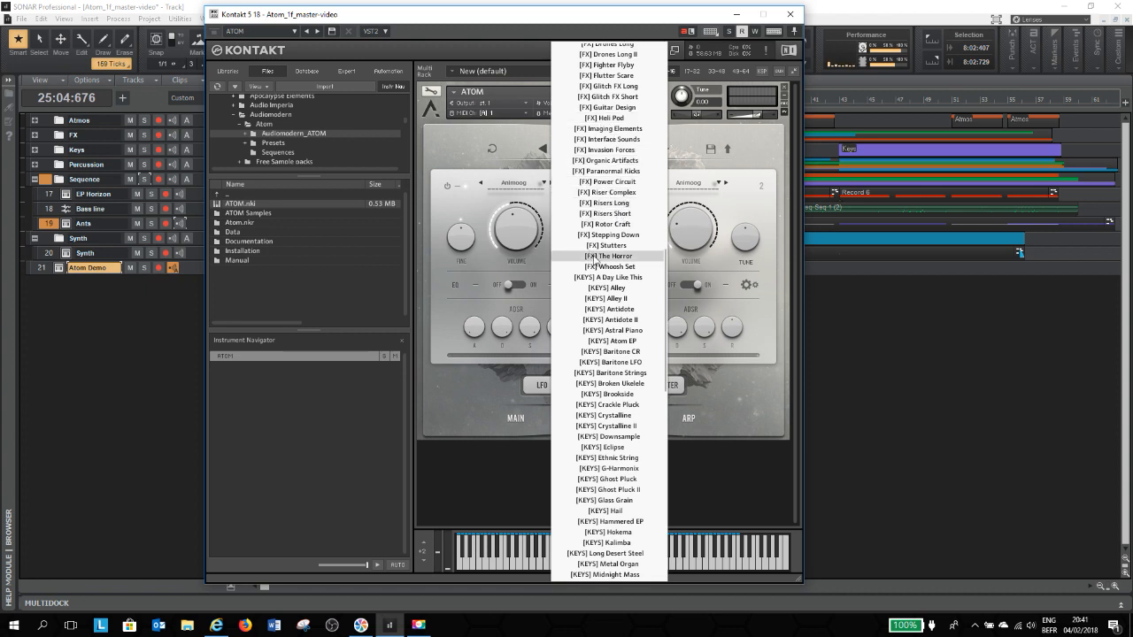
{"action": "left_click", "coordinate": [618, 86]}
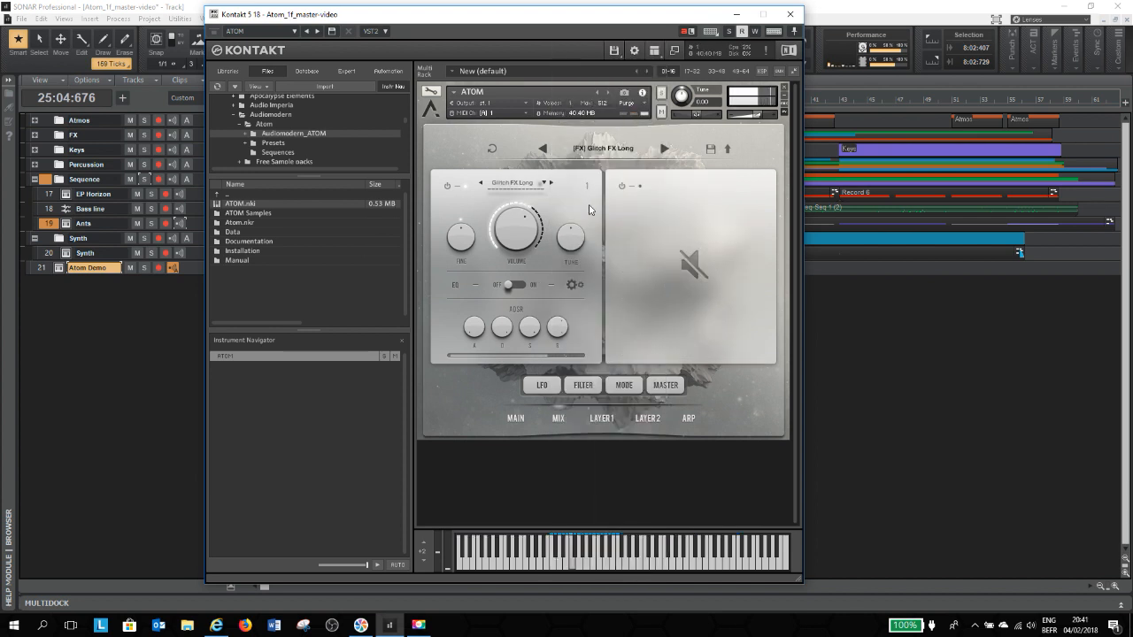
Step: Advance through the next FX presets, Glitch FX Short, Guitar Design and Heli Pod, auditioning them in turn
{"action": "left_click", "coordinate": [665, 150]}
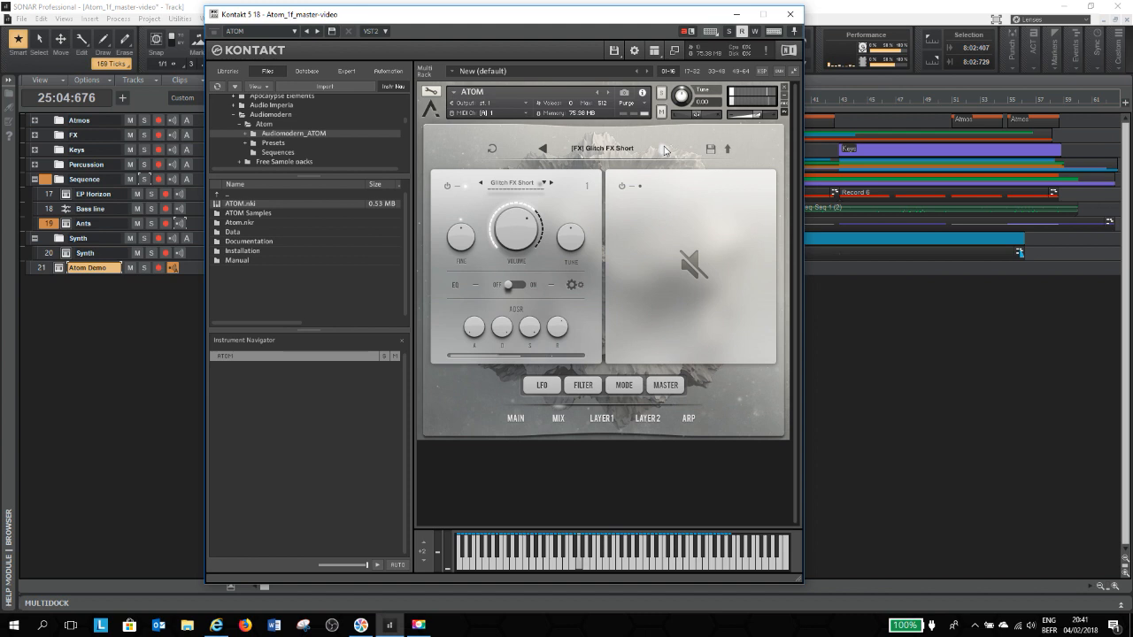
{"action": "left_click", "coordinate": [665, 149]}
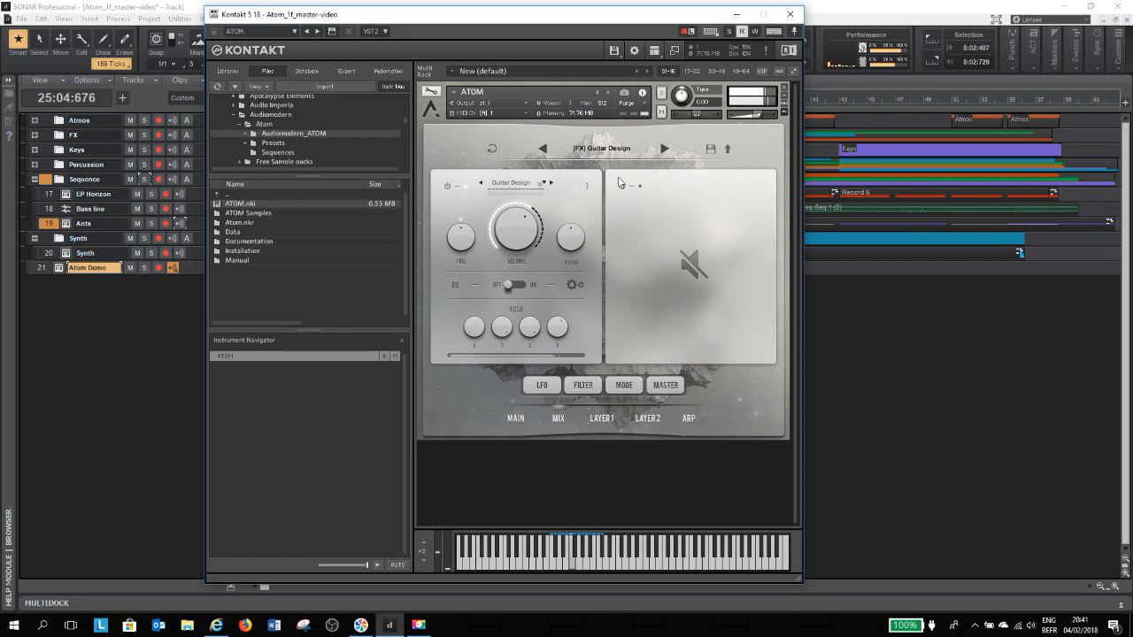
{"action": "left_click", "coordinate": [665, 148]}
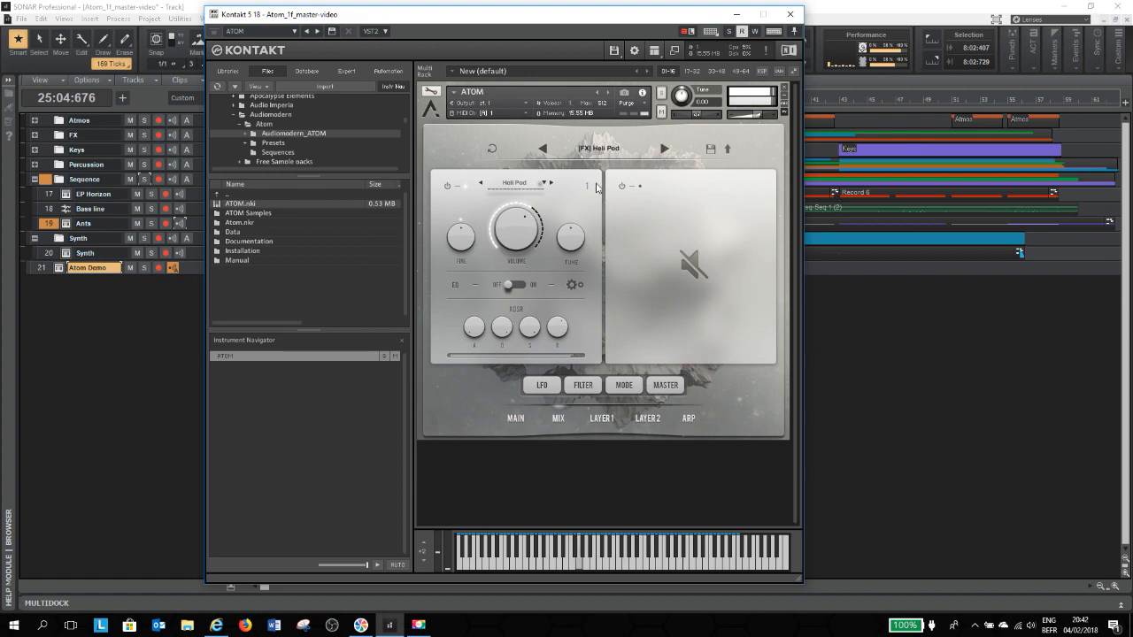
Step: Browse the ATOM preset list down to the FX and KEYS presets and leave it without choosing one
{"action": "left_click", "coordinate": [627, 150]}
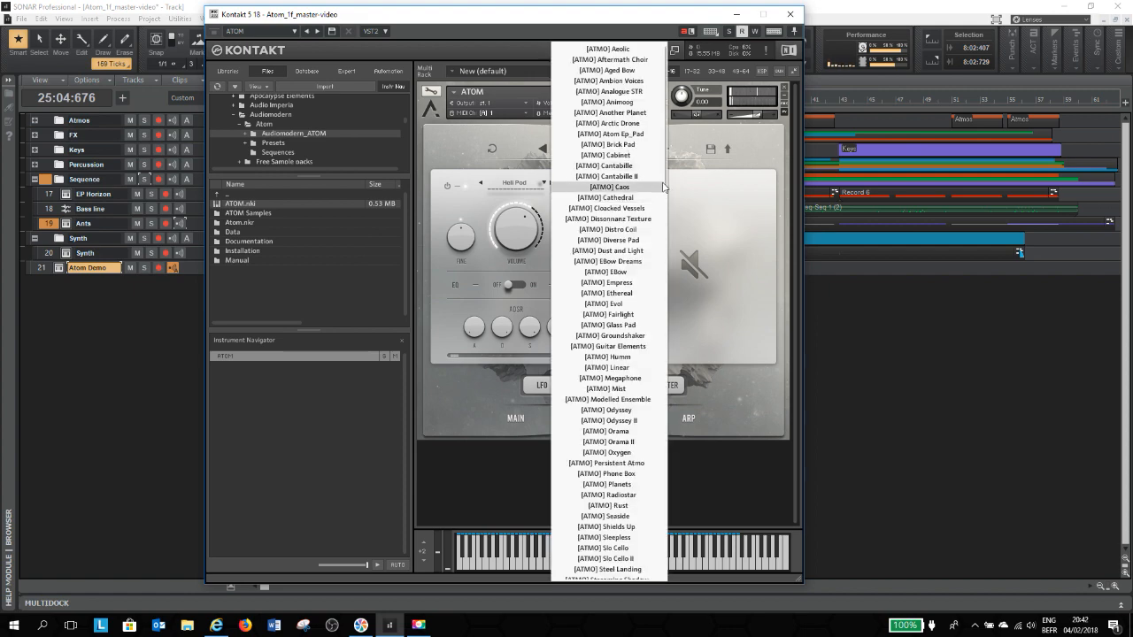
{"action": "left_click_drag", "start_coordinate": [664, 189], "coordinate": [663, 401]}
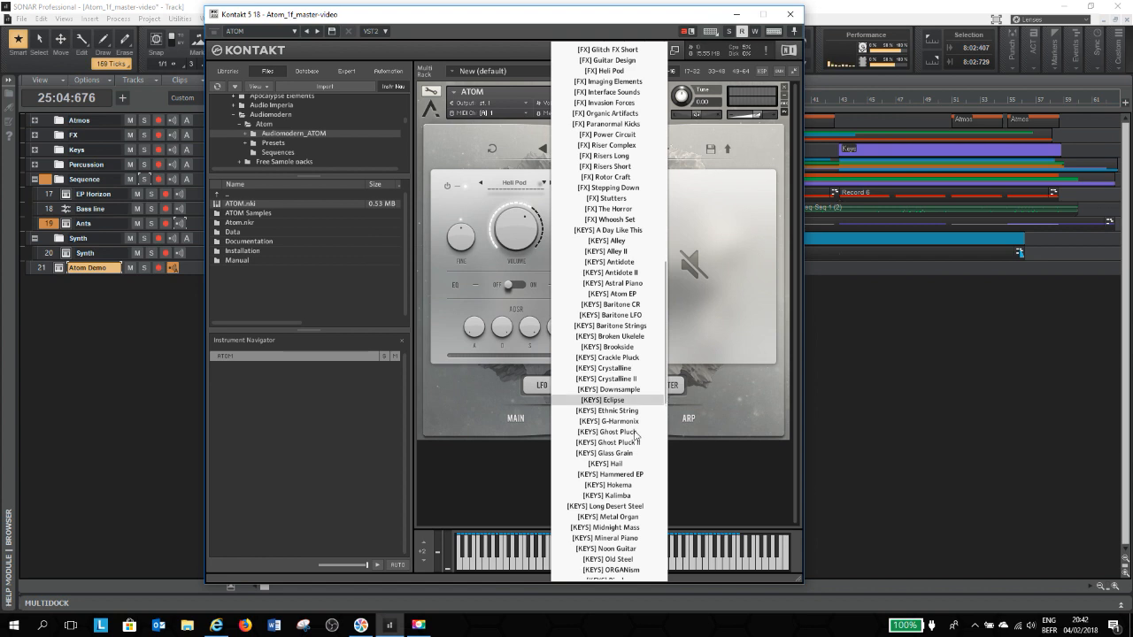
{"action": "left_click", "coordinate": [502, 498]}
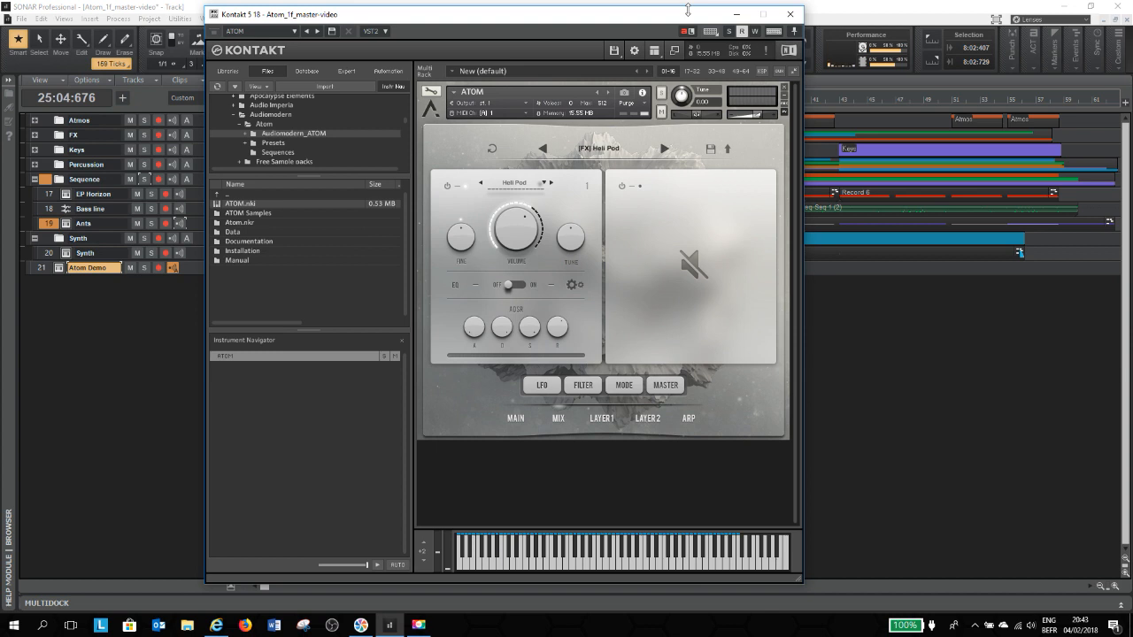
Step: Show the Layer 1 effects page of the ATOM instrument and close the Kontakt window
{"action": "left_click", "coordinate": [599, 418]}
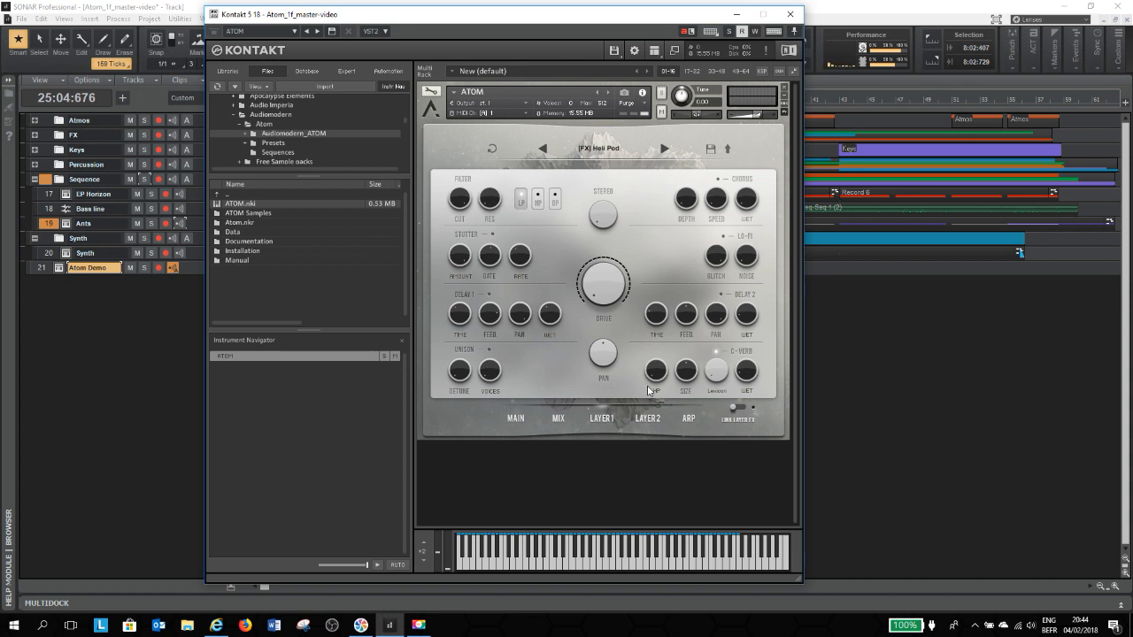
{"action": "left_click", "coordinate": [790, 14]}
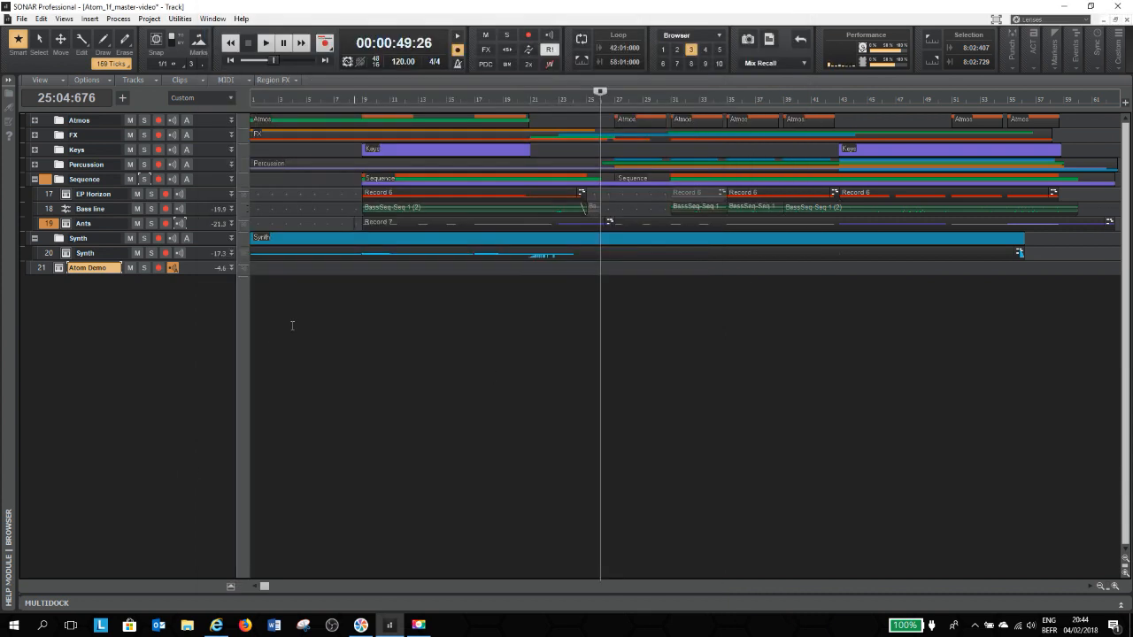